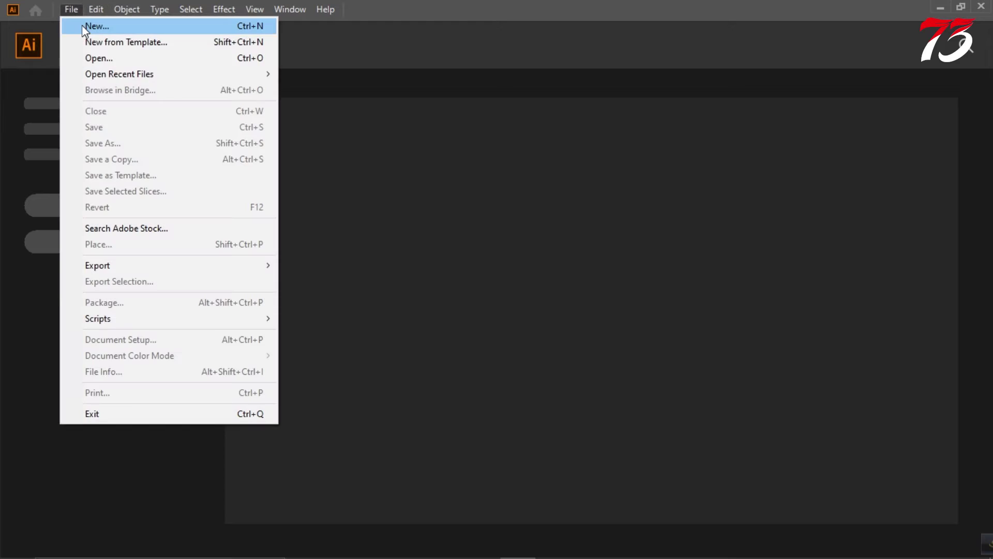
# - Create a new 1200 × 1200 px document from the square custom preset
pyautogui.click(82, 25)
pyautogui.scroll(-2, 294, 215)
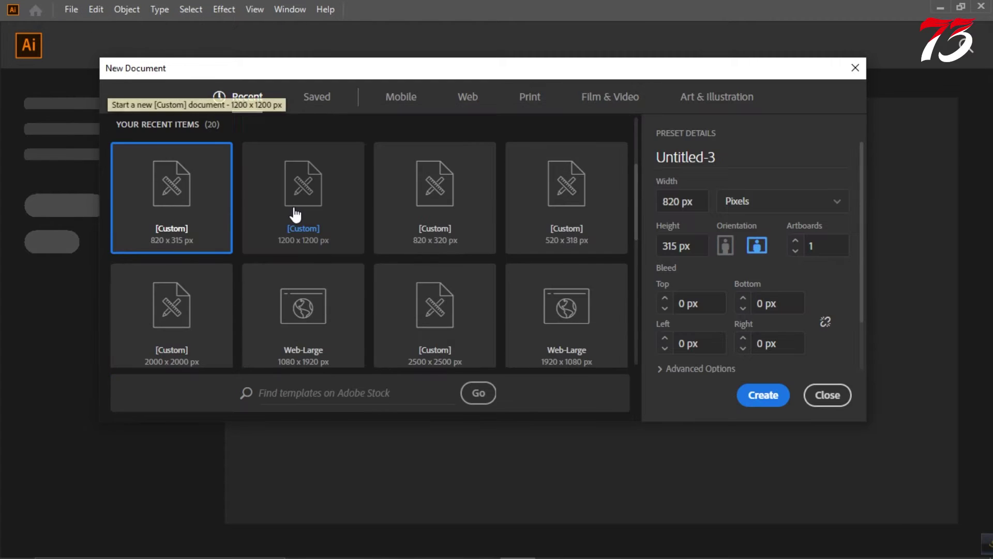
pyautogui.scroll(-2, 293, 214)
pyautogui.click(217, 249)
pyautogui.click(763, 395)
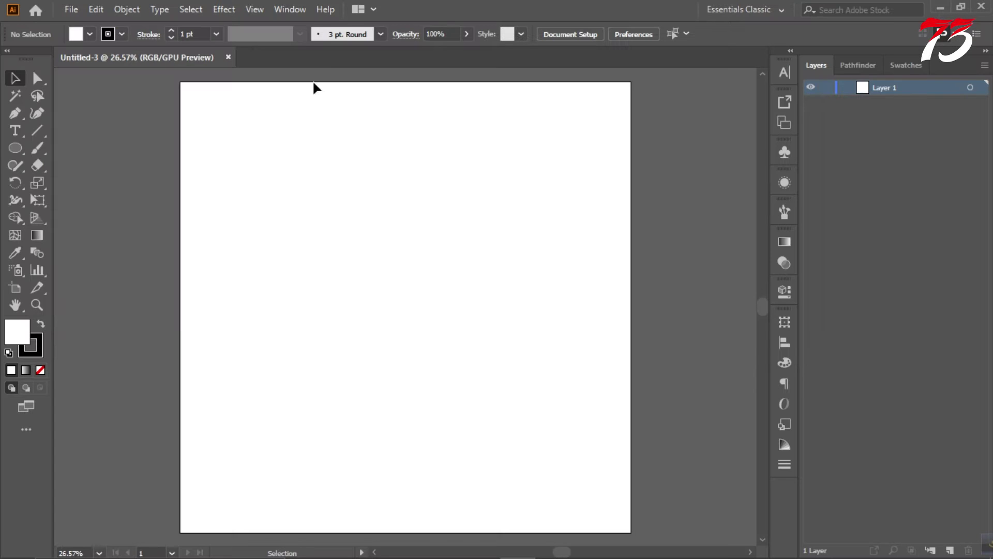
# - Draw a white, strokeless 2000 × 2000 px square with the Rectangle tool
pyautogui.click(11, 369)
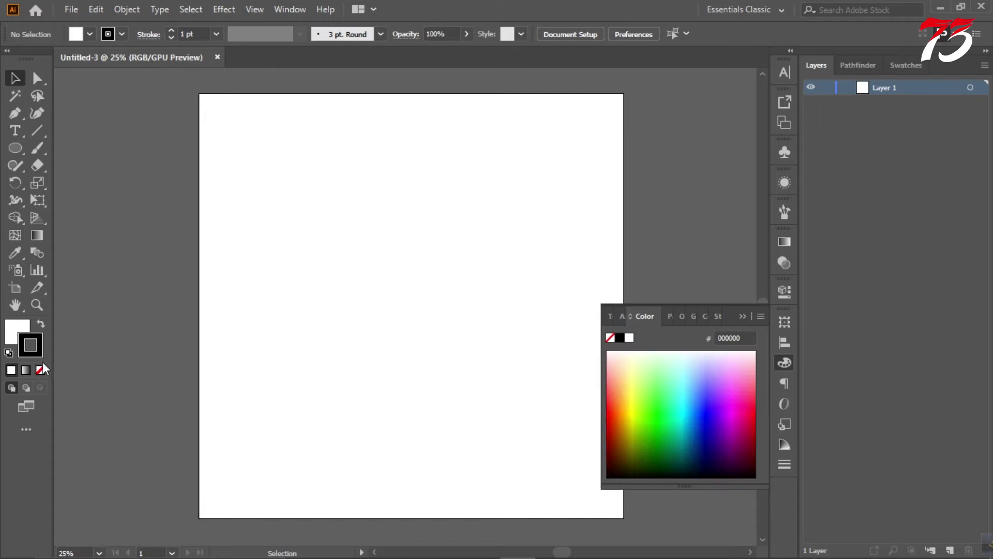
pyautogui.click(742, 316)
pyautogui.press('m')
pyautogui.click(377, 204)
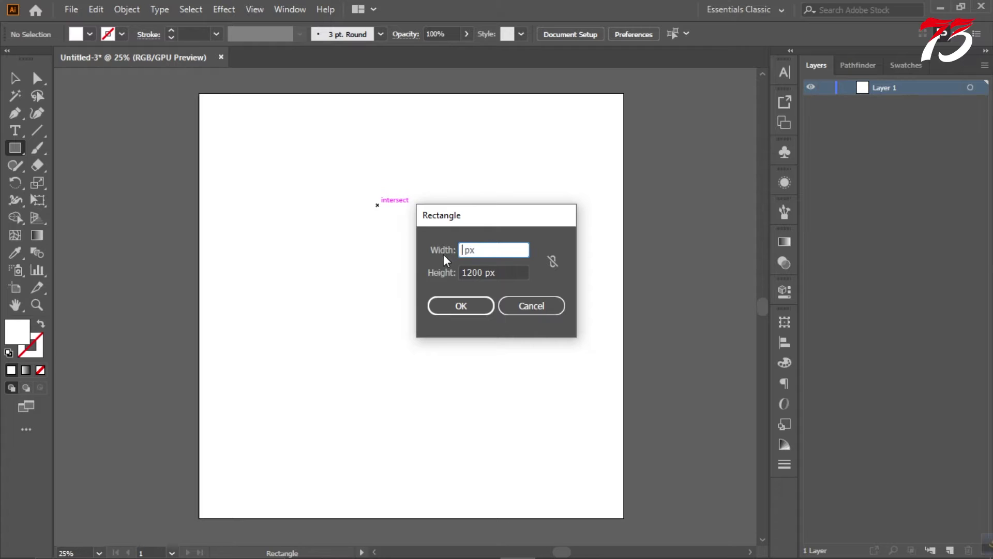
pyautogui.write('200')
pyautogui.press('Tab')
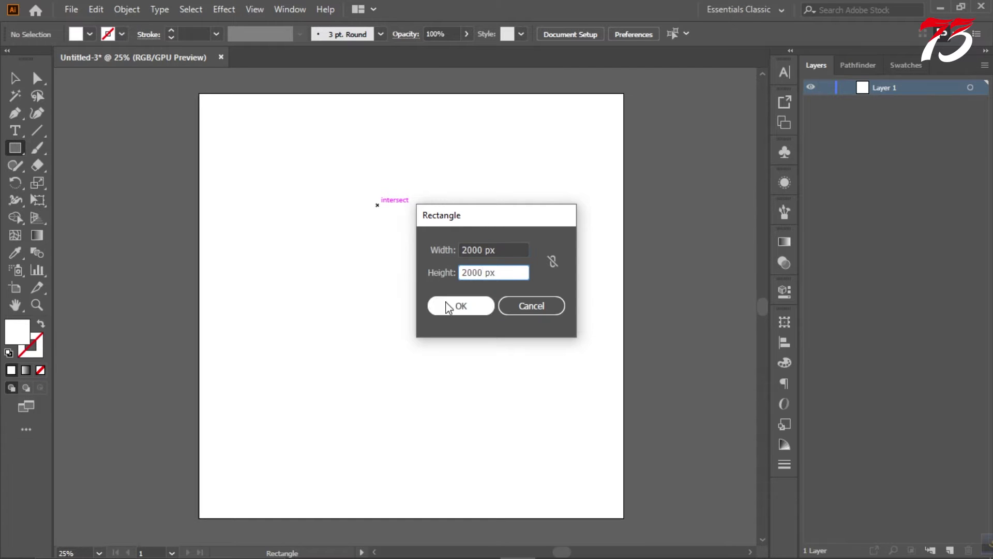
pyautogui.click(448, 307)
# - Align the white square to the artboard and fit the artboard in view
pyautogui.hotkey('ctrl', '-')
pyautogui.click(728, 314)
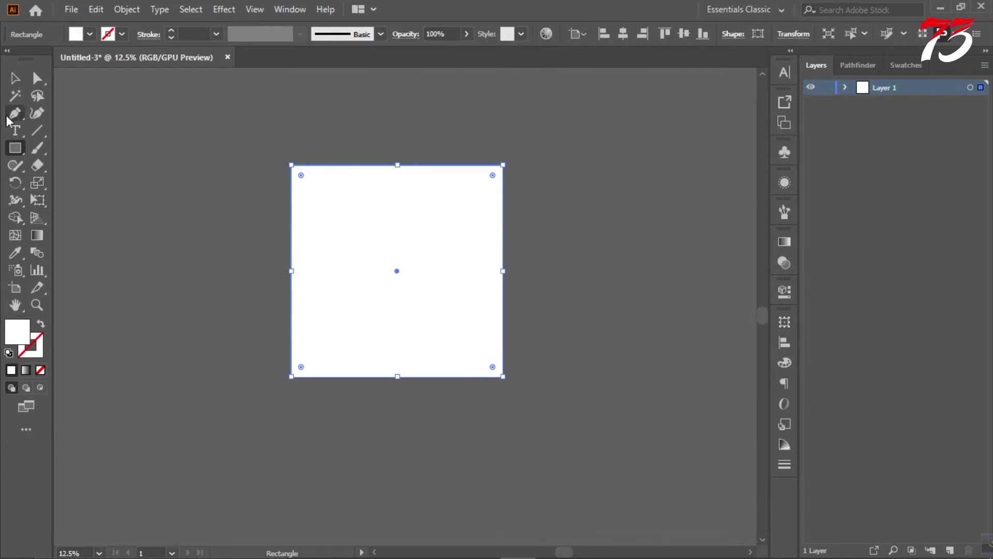
pyautogui.press('v')
pyautogui.click(290, 159)
pyautogui.hotkey('ctrl', '0')
pyautogui.hotkey('ctrl', '-')
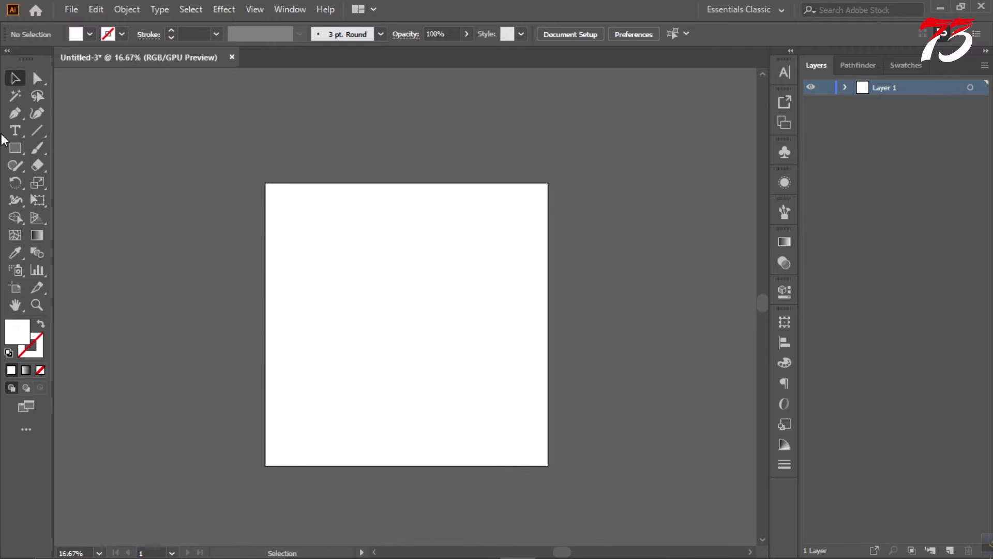
# - Draw a small square above the artboard and fill it dark red
pyautogui.scroll(1, 238, 165)
pyautogui.moveTo(270, 126); pyautogui.dragTo(328, 183)
pyautogui.doubleClick(17, 331)
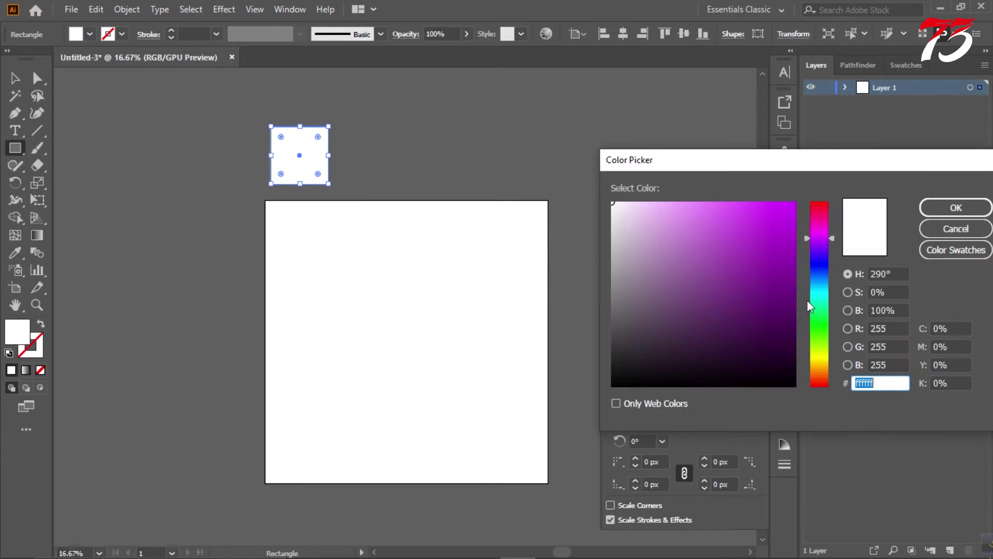
pyautogui.click(793, 281)
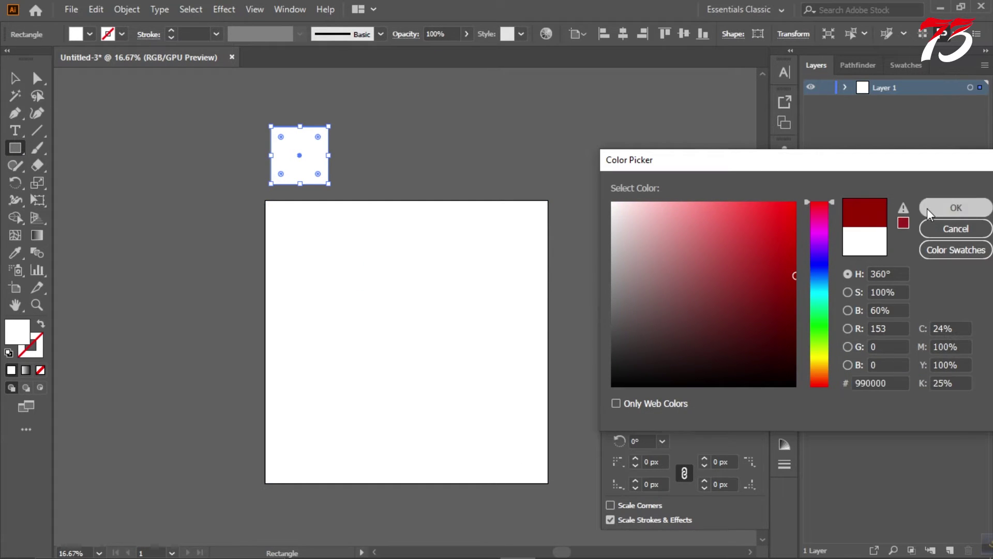
pyautogui.click(955, 207)
pyautogui.click(15, 78)
pyautogui.click(217, 150)
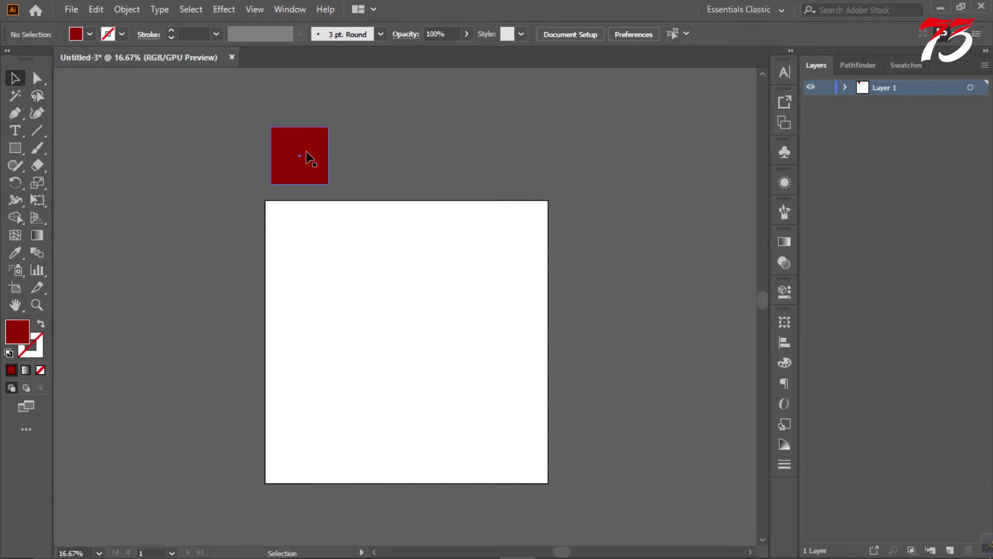
# - Duplicate the swatch square, fill the copy maroon #5e0000, and move both up-left
pyautogui.moveTo(308, 156); pyautogui.dragTo(383, 155)
pyautogui.doubleClick(18, 331)
pyautogui.write('5e0000')
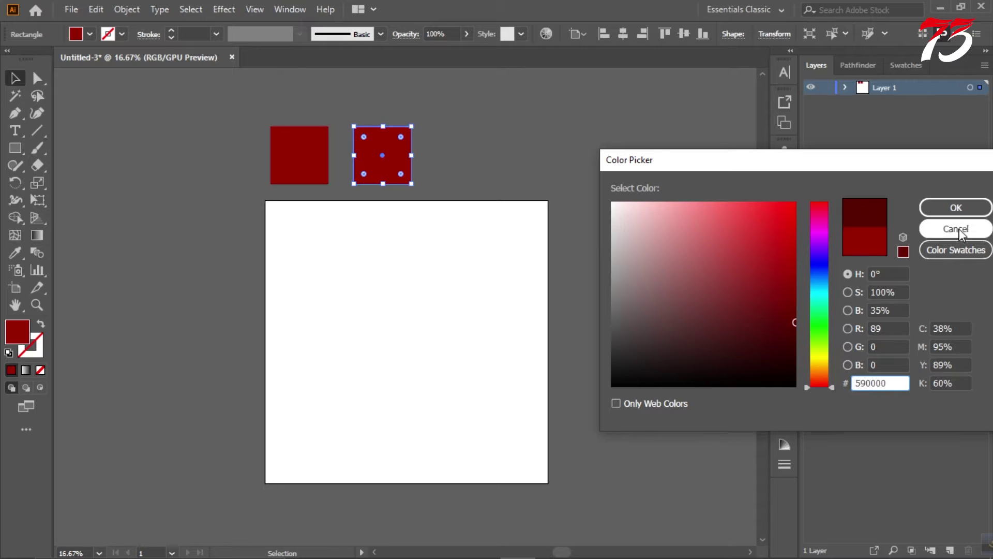
pyautogui.click(941, 207)
pyautogui.moveTo(233, 144)
pyautogui.mouseDown()
pyautogui.moveTo(414, 133)
pyautogui.moveTo(339, 168)
pyautogui.moveTo(334, 161)
pyautogui.mouseUp()
pyautogui.click(417, 198)
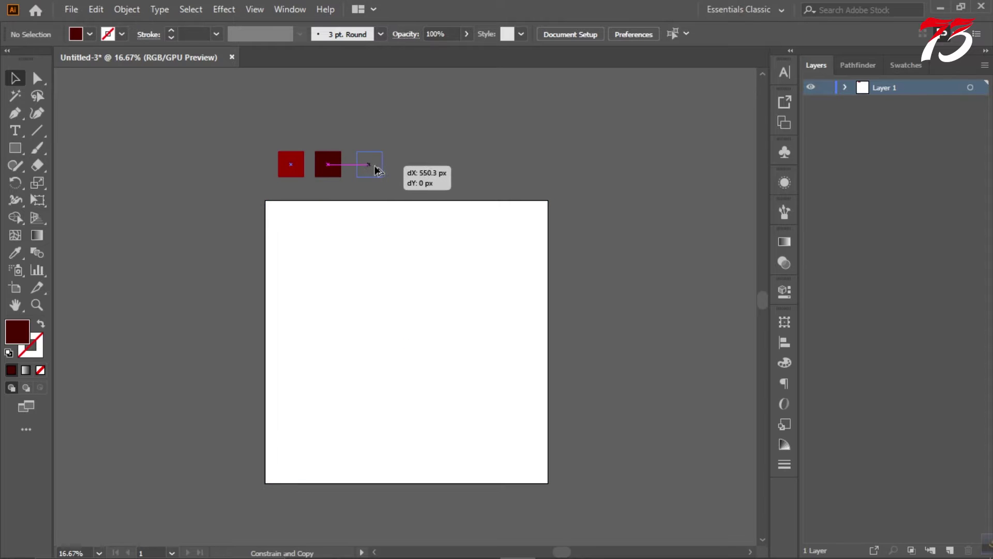
# - Eyedropper the red swatch colour onto the white background square
pyautogui.moveTo(376, 171); pyautogui.dragTo(375, 170)
pyautogui.press('Delete')
pyautogui.click(410, 300)
pyautogui.press('i')
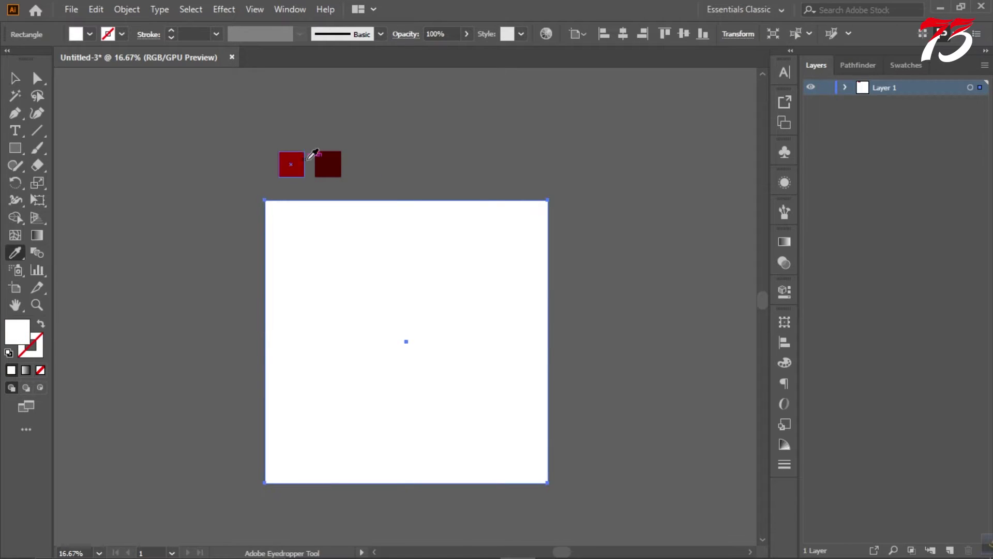
pyautogui.click(292, 160)
pyautogui.press('v')
pyautogui.click(172, 148)
# - Change the background square's fill to a brighter crimson red
pyautogui.scroll(1, 172, 147)
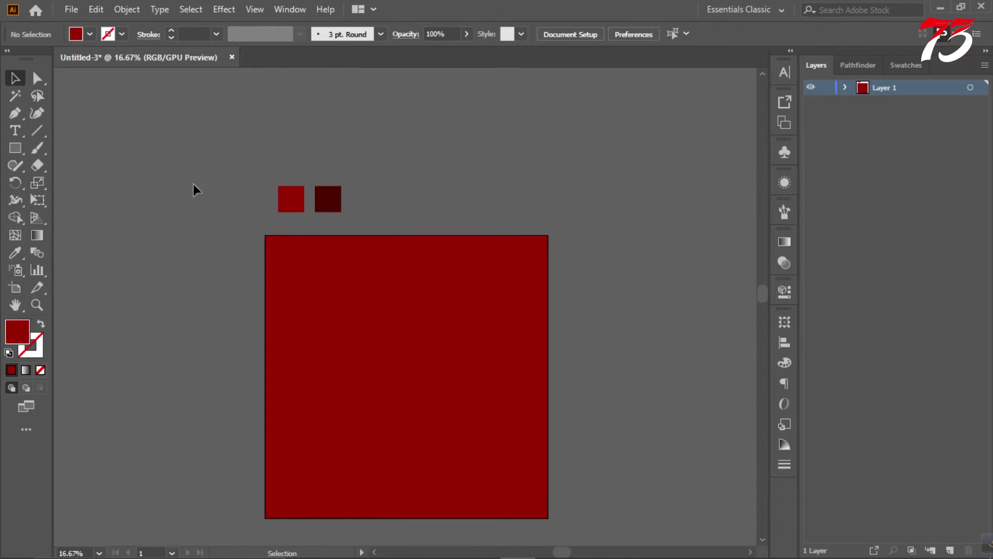
pyautogui.click(316, 310)
pyautogui.doubleClick(17, 331)
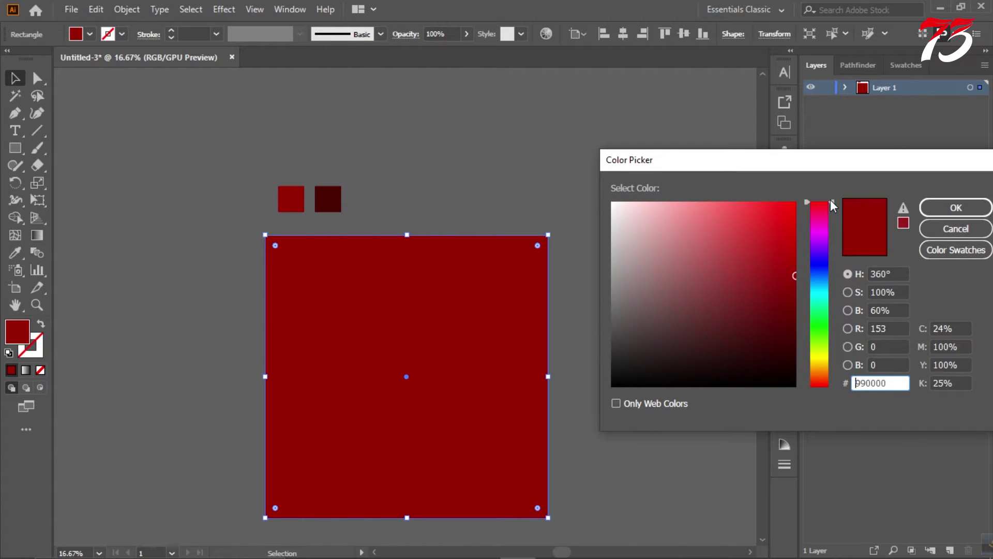
pyautogui.click(779, 253)
pyautogui.click(972, 208)
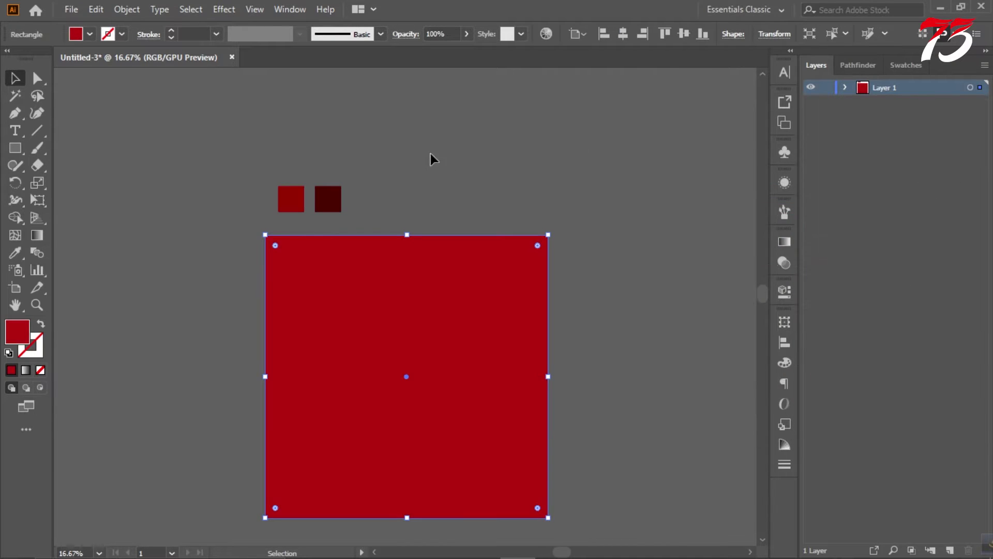
pyautogui.click(432, 157)
pyautogui.click(290, 199)
pyautogui.click(15, 79)
pyautogui.click(173, 127)
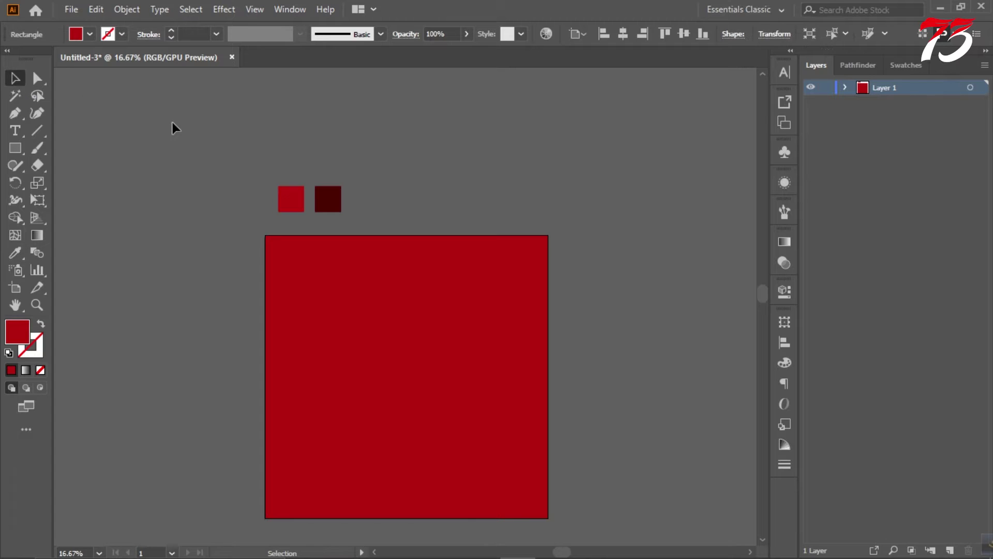
# - Select the Ellipse tool from the basic shape tools
pyautogui.scroll(-2, 275, 171)
pyautogui.click(15, 148)
pyautogui.click(78, 184)
pyautogui.scroll(2, 403, 161)
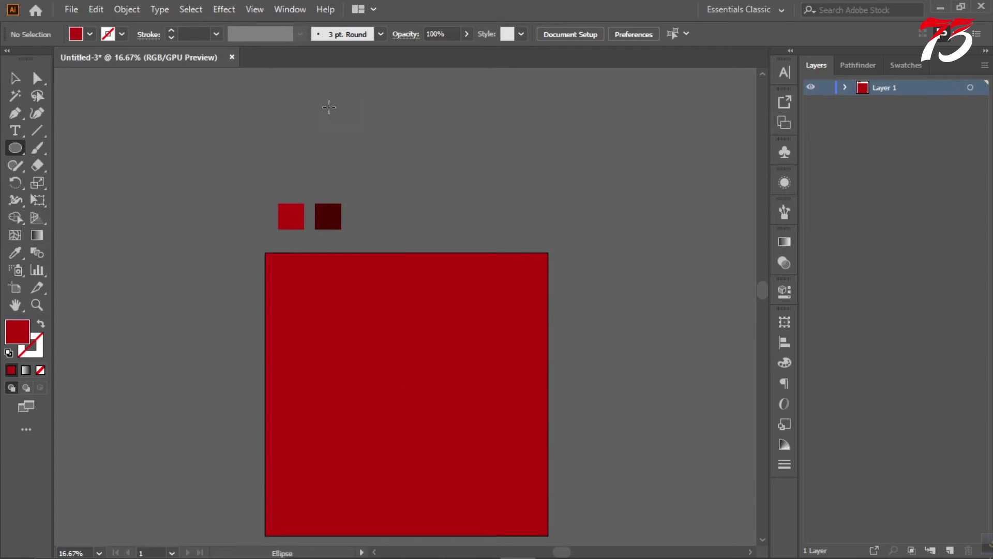
# - Draw a large circle centred horizontally and vertically on the background square
pyautogui.moveTo(310, 89); pyautogui.dragTo(566, 290)
pyautogui.click(623, 34)
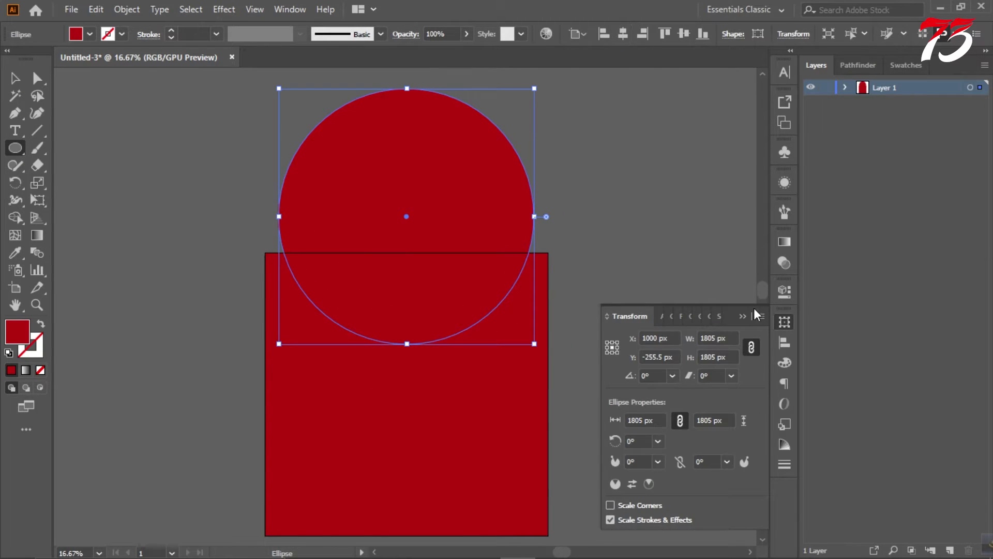
pyautogui.click(784, 322)
pyautogui.press('v')
pyautogui.click(581, 124)
pyautogui.scroll(-2, 581, 124)
pyautogui.moveTo(446, 122); pyautogui.dragTo(454, 315)
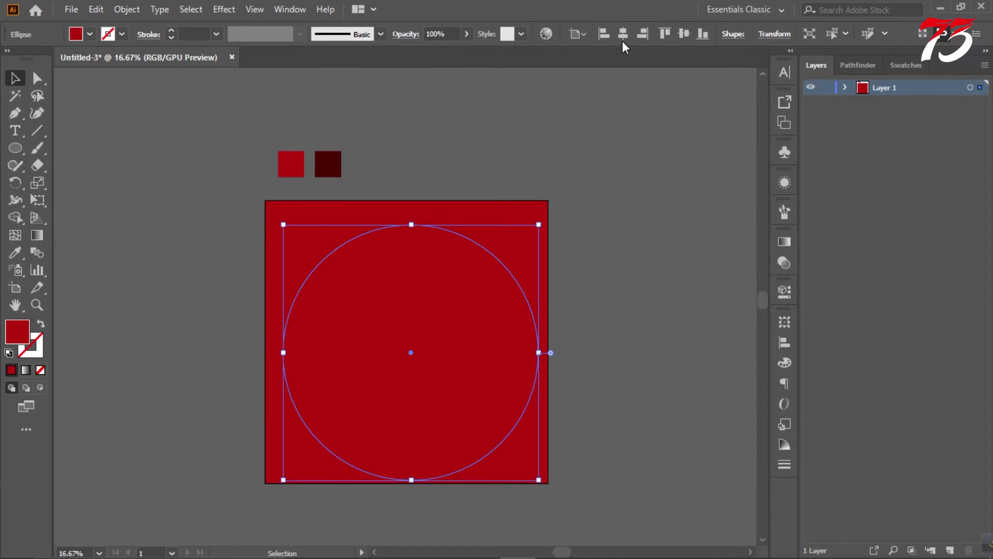
pyautogui.click(623, 34)
pyautogui.click(683, 34)
# - Fill the large circle with the maroon swatch colour
pyautogui.click(15, 252)
pyautogui.click(328, 164)
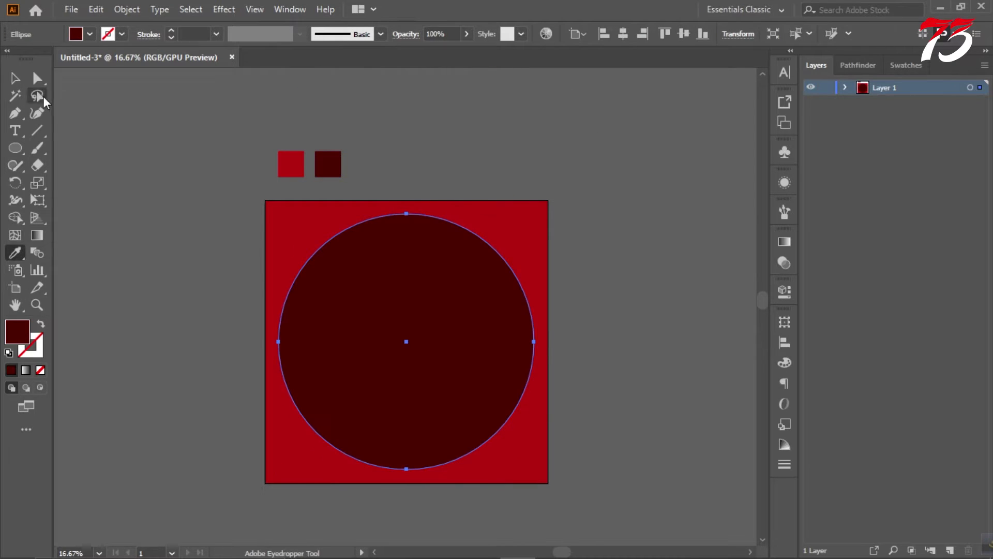
pyautogui.press('v')
pyautogui.click(106, 166)
pyautogui.scroll(-3, 106, 166)
pyautogui.click(455, 257)
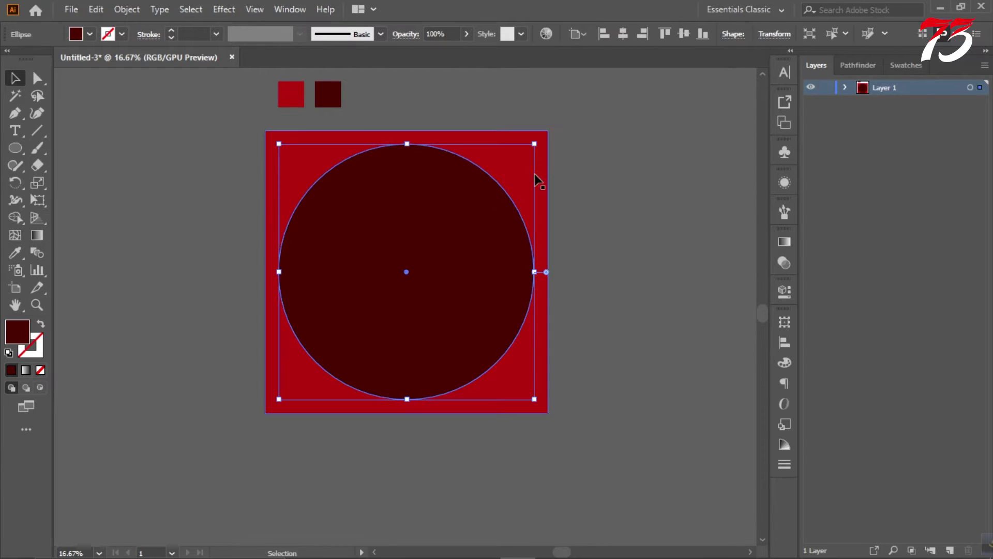
# - Add two smaller concentric copies, filled bright red and maroon (inner one 836 px)
pyautogui.moveTo(533, 144); pyautogui.dragTo(501, 181)
pyautogui.press('i')
pyautogui.click(281, 159)
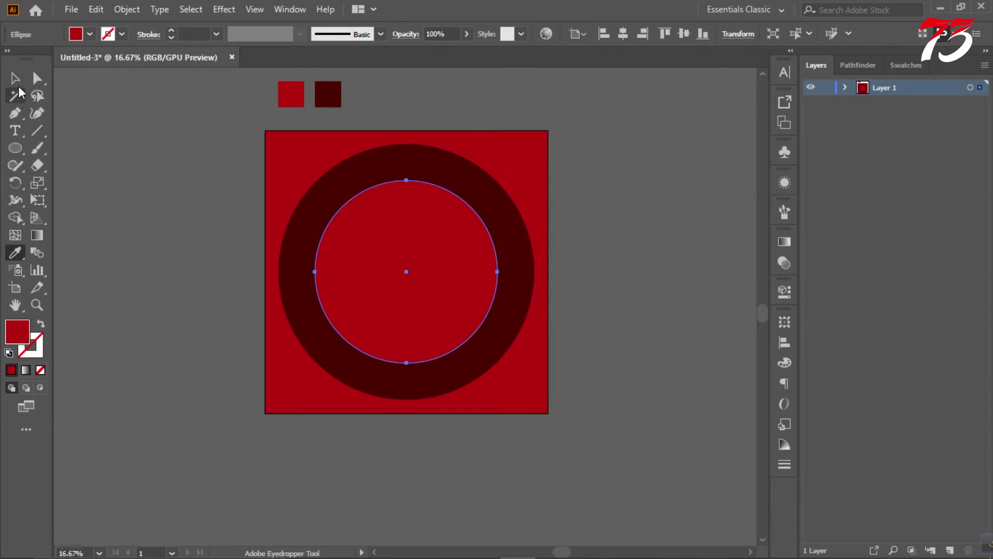
pyautogui.click(15, 78)
pyautogui.click(452, 219)
pyautogui.moveTo(497, 179); pyautogui.dragTo(478, 214)
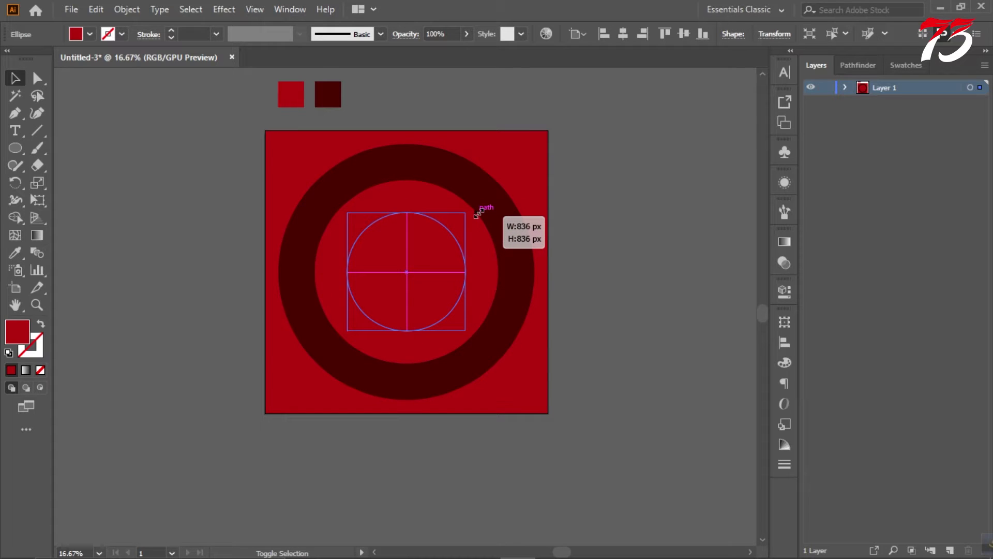
pyautogui.moveTo(478, 214)
pyautogui.mouseDown()
pyautogui.moveTo(447, 241)
pyautogui.moveTo(448, 229)
pyautogui.mouseUp()
pyautogui.press('i')
pyautogui.click(378, 156)
pyautogui.press('v')
# - Select all four concentric circles together, then zoom out to the whole design
pyautogui.hotkey('ctrl', '+')
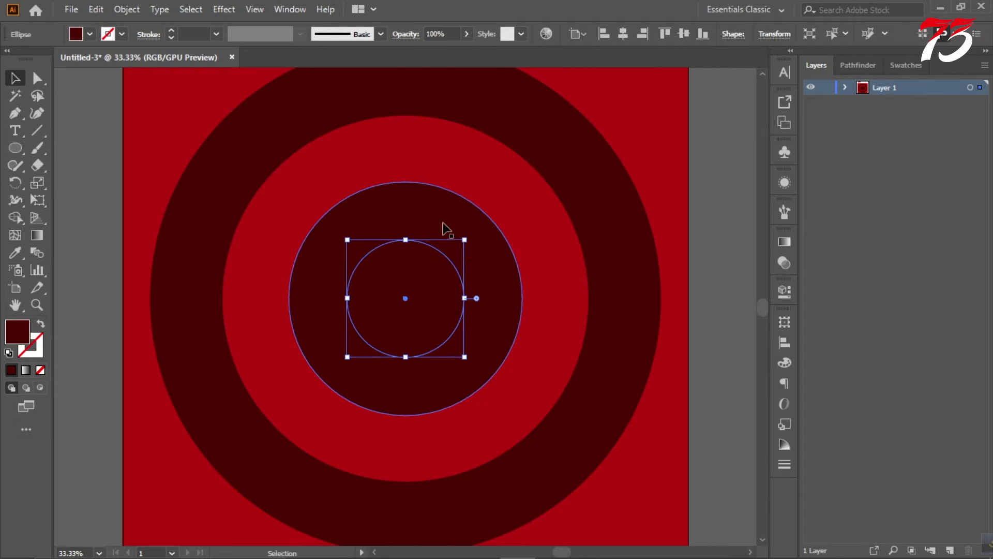
pyautogui.keyDown('shift'); pyautogui.click(433, 210); pyautogui.keyUp('shift')
pyautogui.keyDown('shift'); pyautogui.click(465, 155); pyautogui.keyUp('shift')
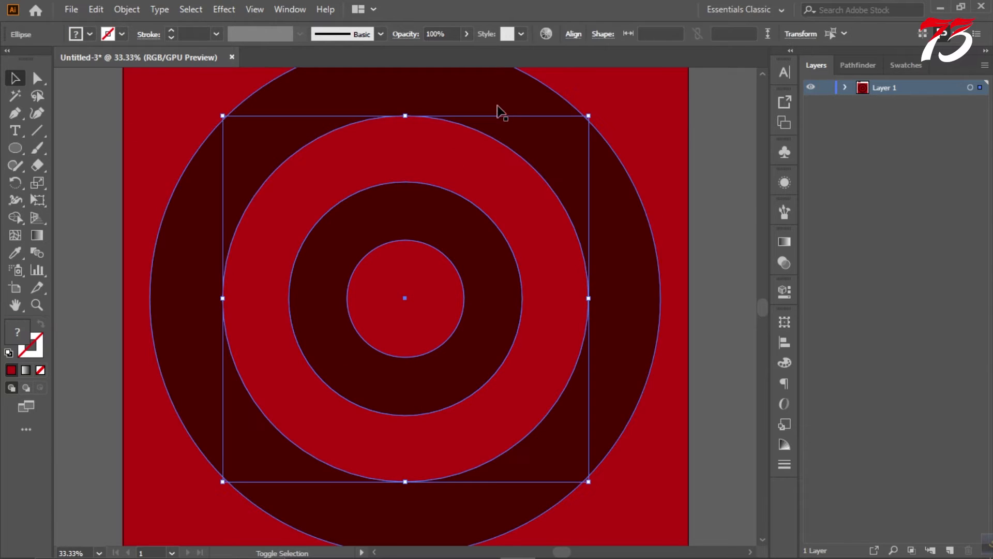
pyautogui.keyDown('shift'); pyautogui.click(499, 111); pyautogui.keyUp('shift')
pyautogui.hotkey('ctrl', '-')
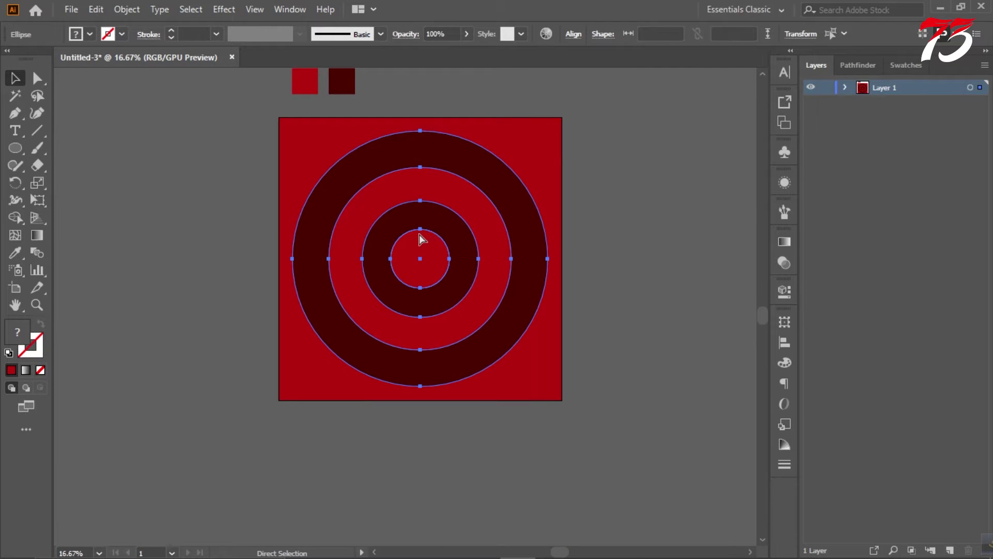
pyautogui.click(579, 218)
pyautogui.scroll(-1, 497, 201)
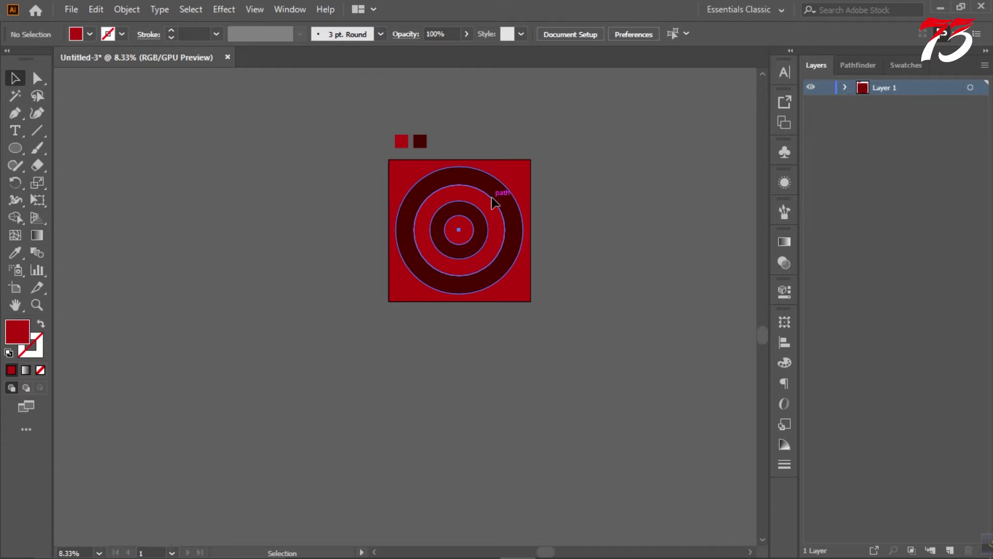
# - Draw a diagonal line across the rings with the Pen tool
pyautogui.click(494, 202)
pyautogui.click(11, 114)
pyautogui.scroll(1, 512, 207)
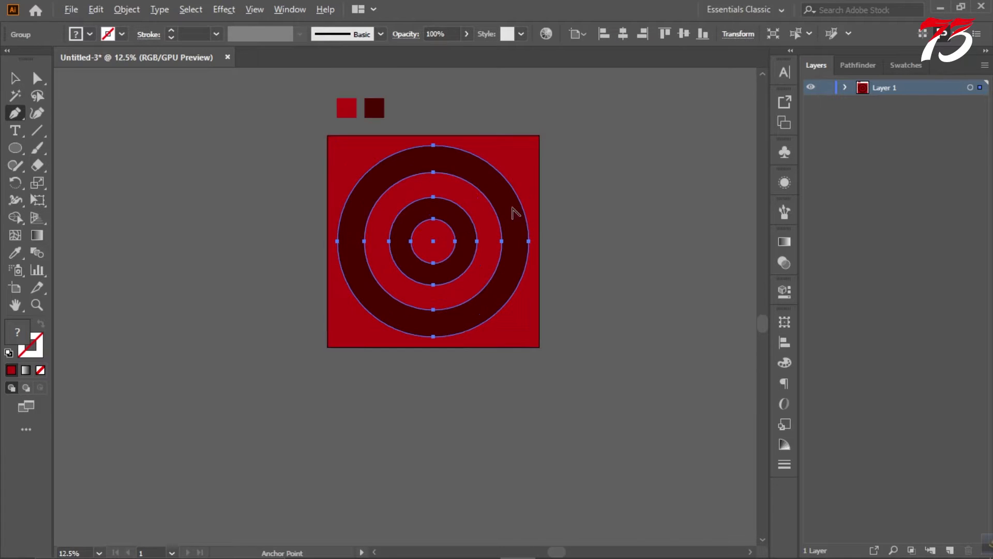
pyautogui.keyDown('ctrl'); pyautogui.click(314, 218); pyautogui.keyUp('ctrl')
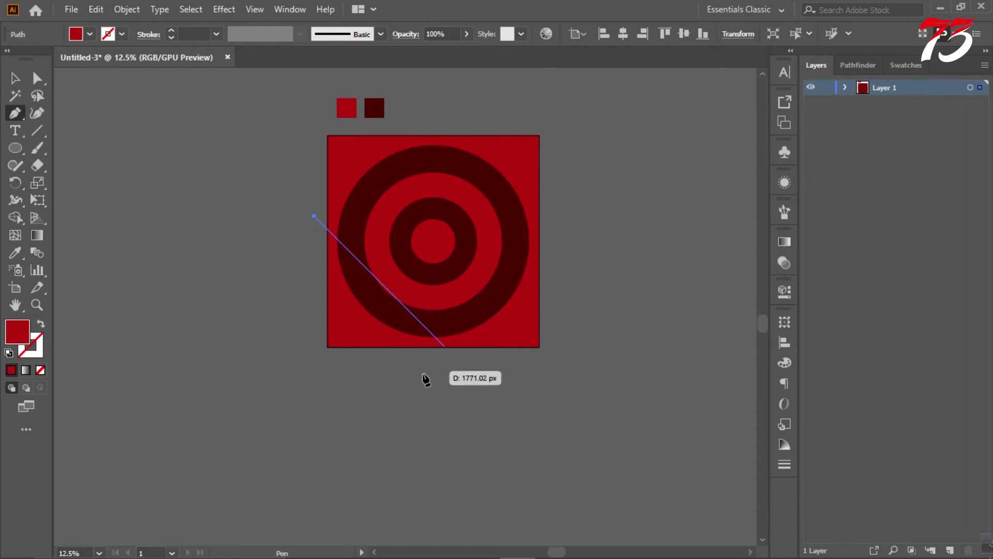
pyautogui.click(454, 356)
pyautogui.press('v')
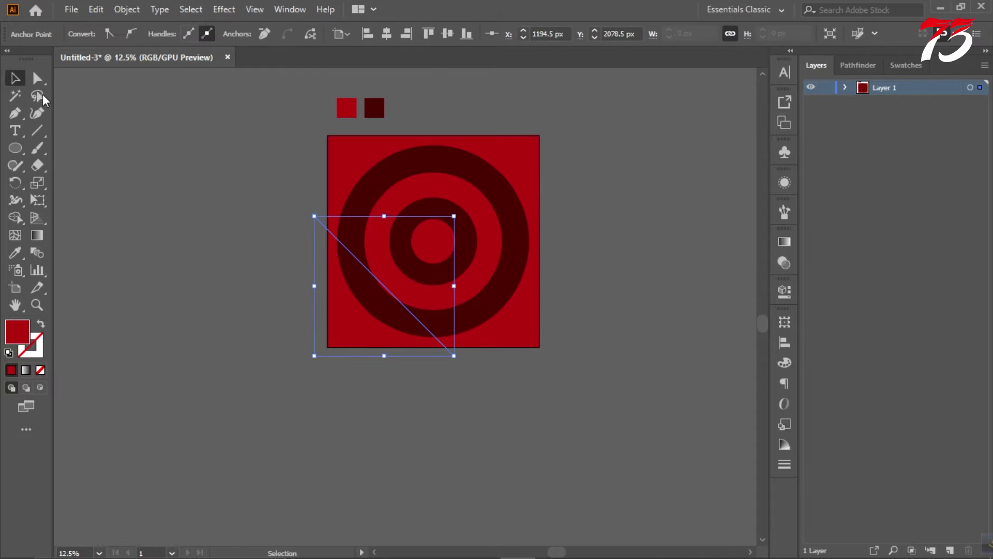
# - Reflect the diagonal line vertically to create a mirrored copy
pyautogui.rightClick(454, 356)
pyautogui.click(660, 295)
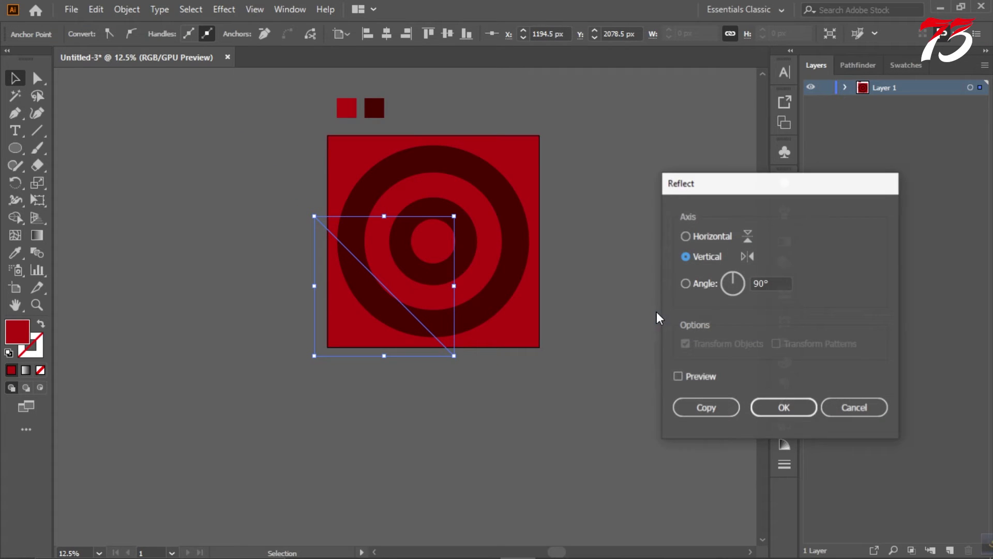
pyautogui.click(678, 376)
pyautogui.press('Return')
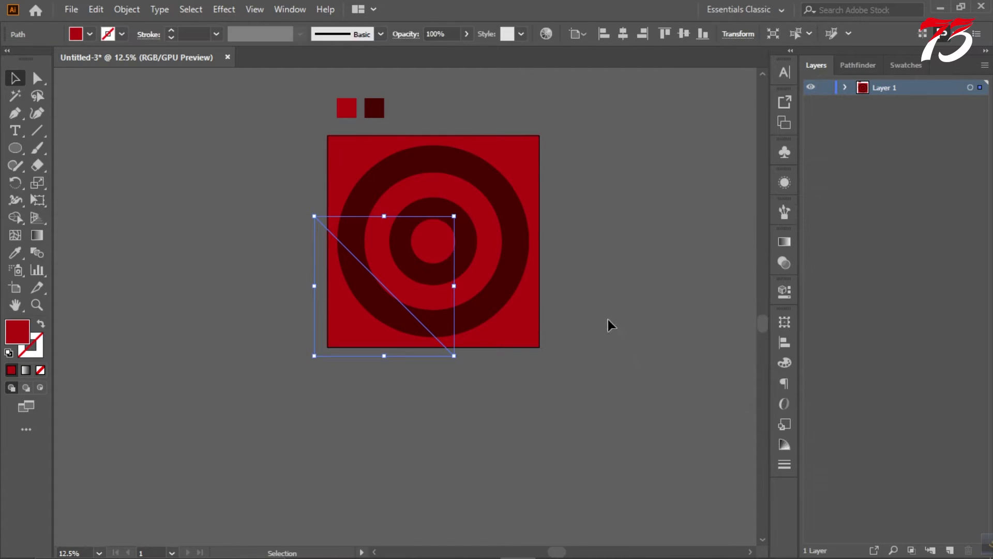
pyautogui.rightClick(454, 356)
pyautogui.click(658, 318)
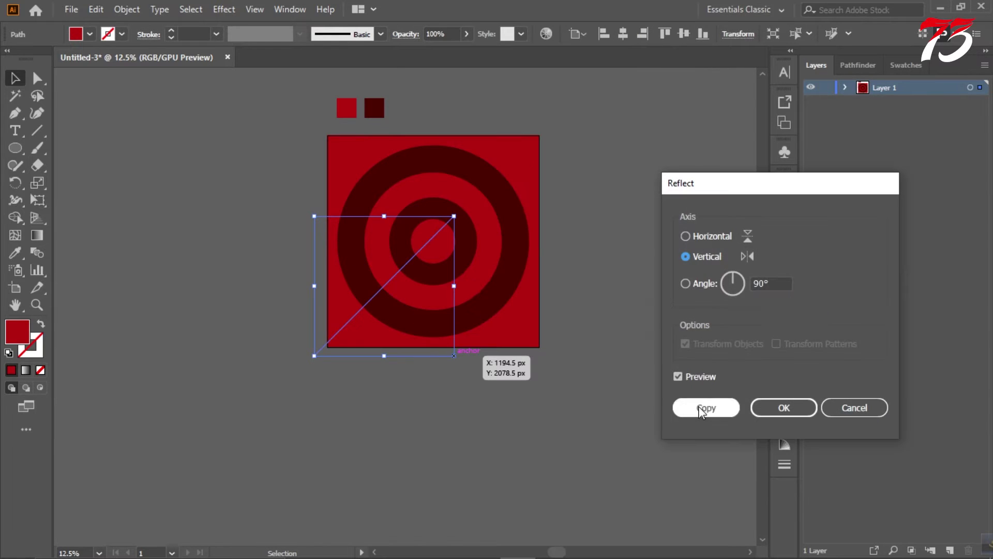
pyautogui.click(702, 412)
# - Align the mirrored line to the square's right edge and the original to its left
pyautogui.click(642, 33)
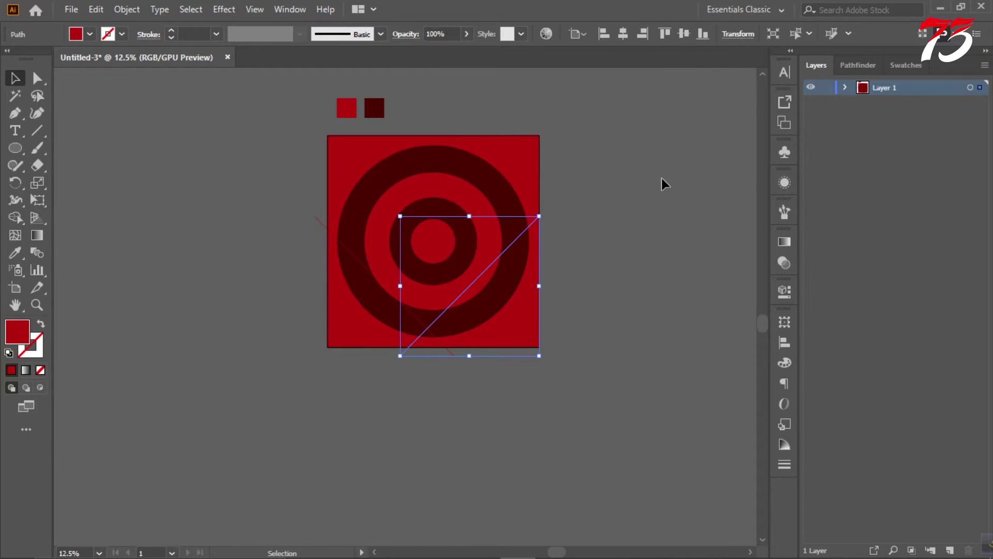
pyautogui.click(662, 184)
pyautogui.click(369, 277)
pyautogui.click(603, 33)
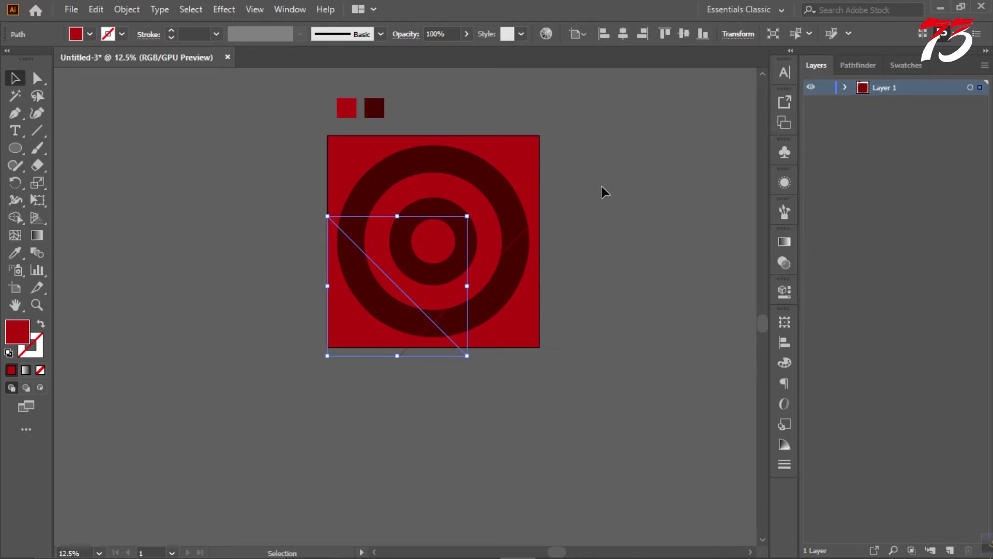
pyautogui.click(604, 191)
# - Rescale the ring group and move it toward the bottom of the square
pyautogui.click(492, 226)
pyautogui.moveTo(529, 146); pyautogui.dragTo(501, 173)
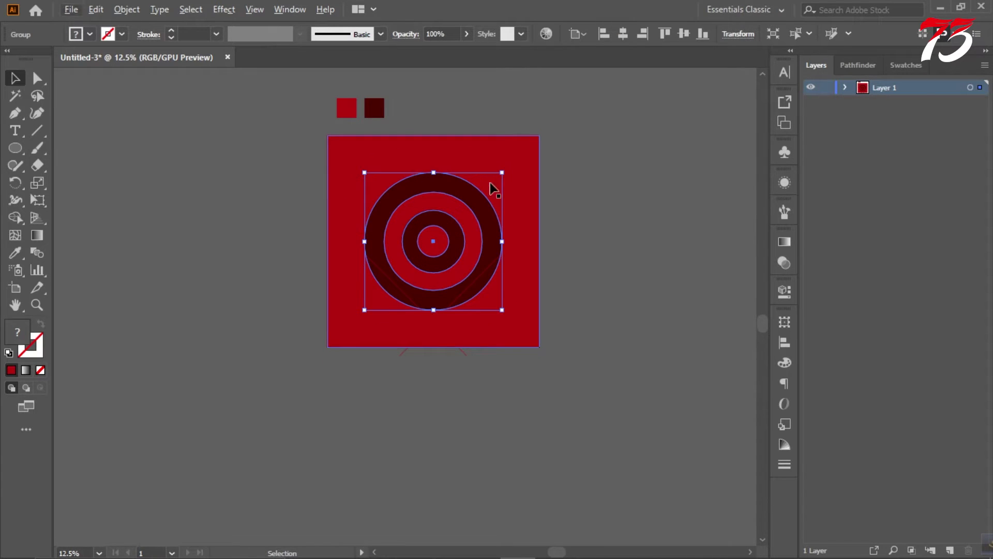
pyautogui.moveTo(491, 207); pyautogui.dragTo(491, 251)
pyautogui.moveTo(502, 355); pyautogui.dragTo(557, 409)
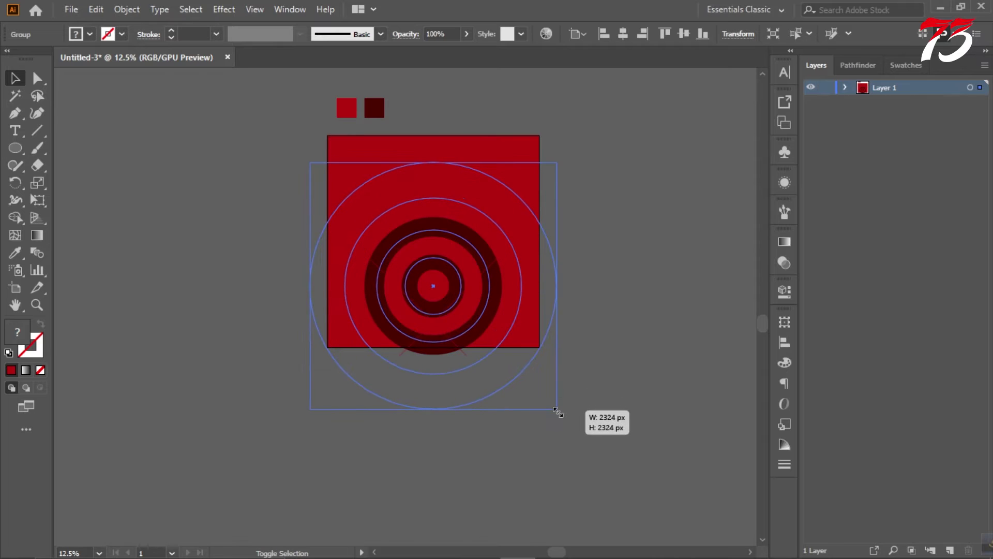
pyautogui.moveTo(527, 266); pyautogui.dragTo(525, 299)
# - Enlarge both crossing diagonal lines so they extend past the rings
pyautogui.scroll(1, 524, 287)
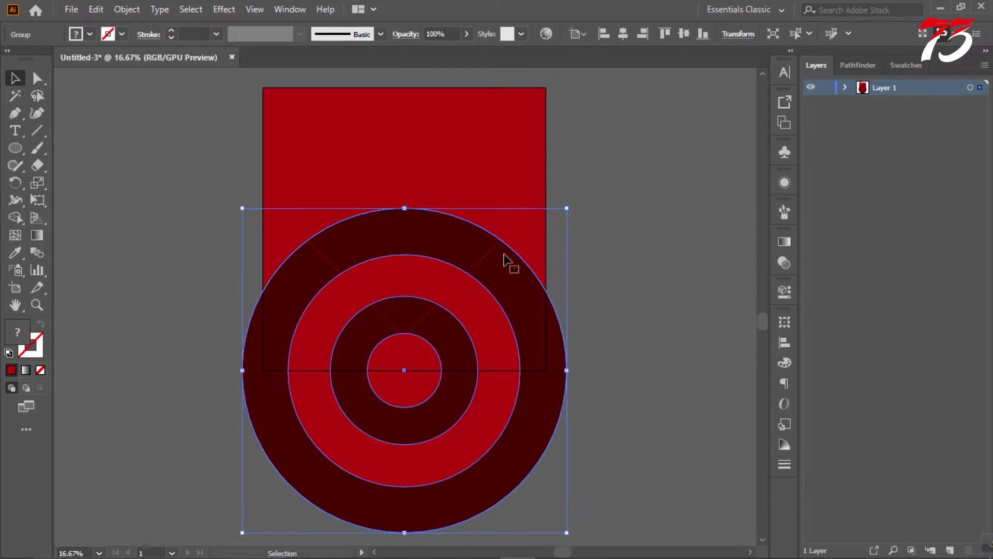
pyautogui.click(507, 251)
pyautogui.keyDown('shift'); pyautogui.click(282, 217); pyautogui.keyUp('shift')
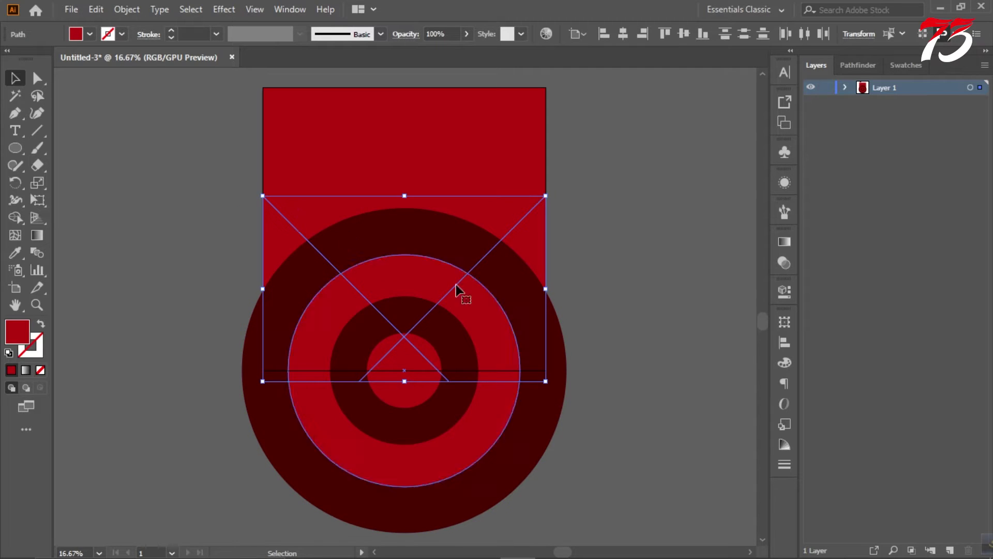
pyautogui.moveTo(545, 381)
pyautogui.mouseDown()
pyautogui.moveTo(755, 513)
pyautogui.moveTo(752, 504)
pyautogui.mouseUp()
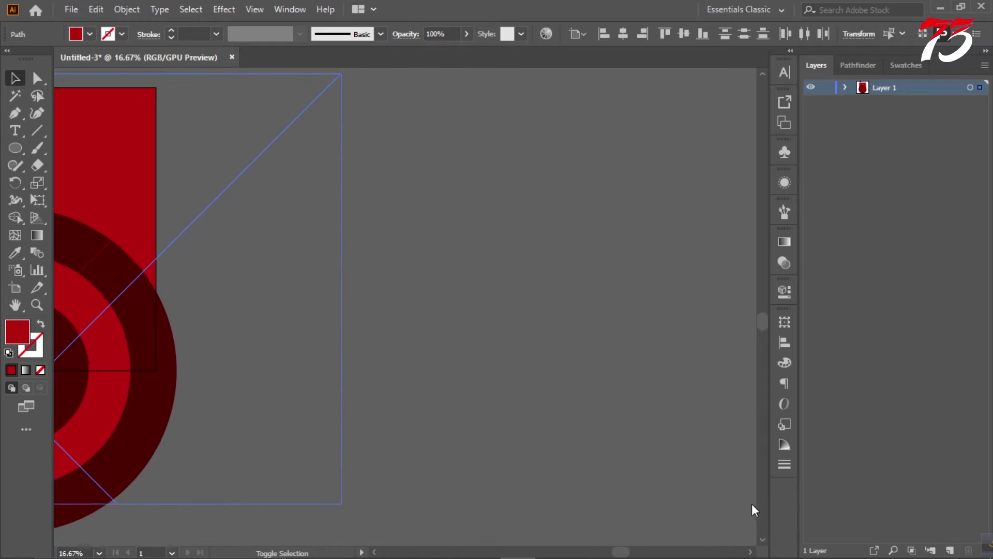
pyautogui.scroll(-2, 378, 310)
pyautogui.moveTo(535, 196); pyautogui.dragTo(533, 216)
# - Use the Shape Builder to delete the ring pieces outside the V-shaped wedge
pyautogui.keyDown('shift'); pyautogui.click(435, 330); pyautogui.keyUp('shift')
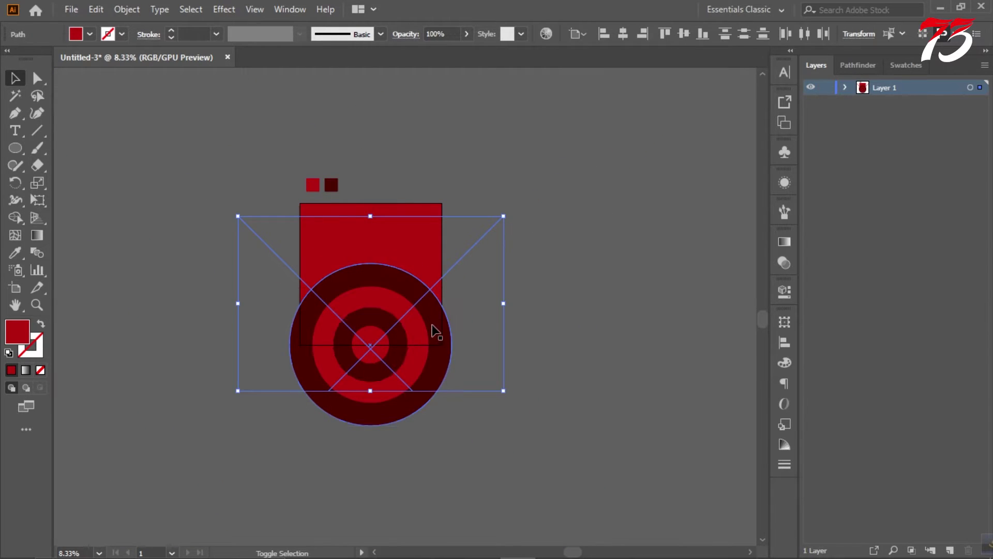
pyautogui.click(14, 217)
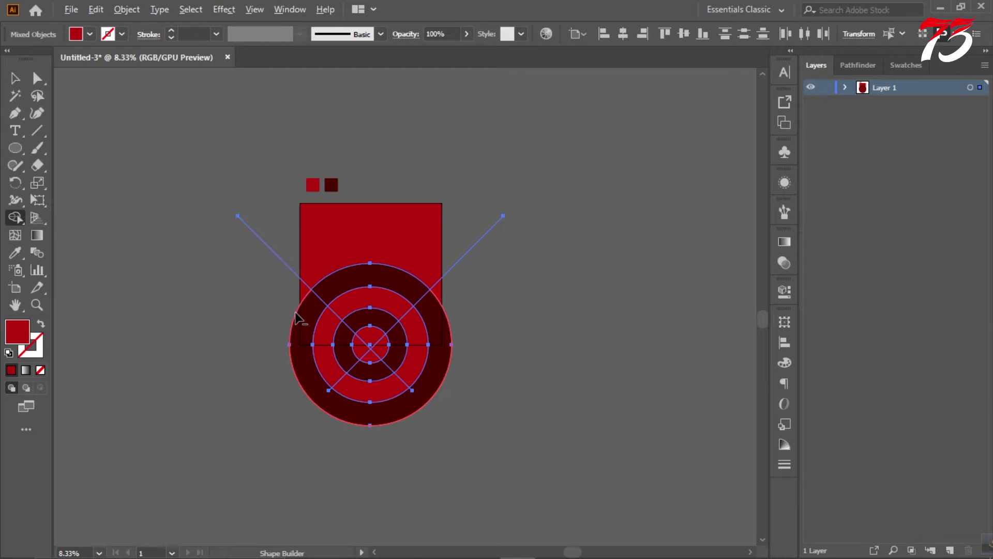
pyautogui.moveTo(298, 315)
pyautogui.mouseDown()
pyautogui.moveTo(383, 368)
pyautogui.moveTo(447, 326)
pyautogui.mouseUp()
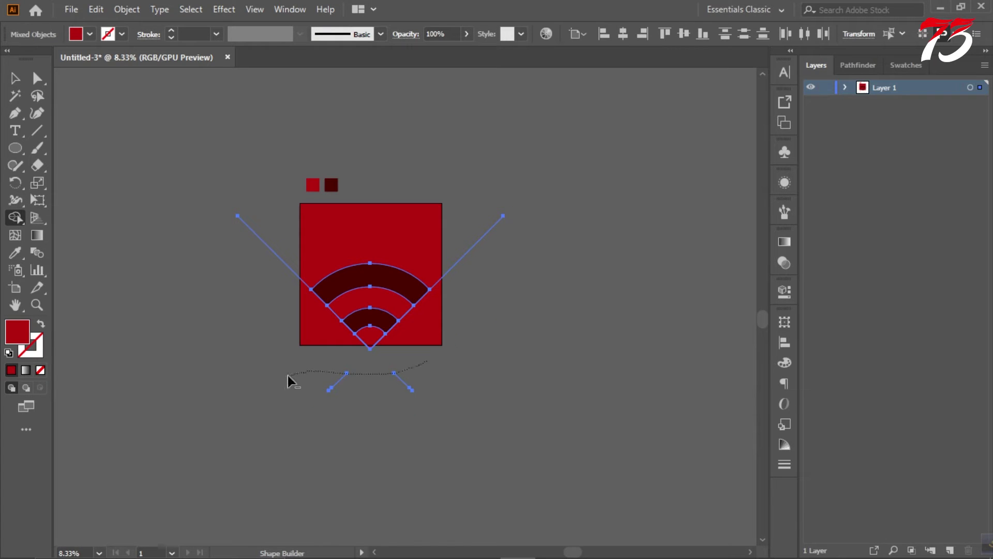
pyautogui.click(14, 79)
pyautogui.click(363, 359)
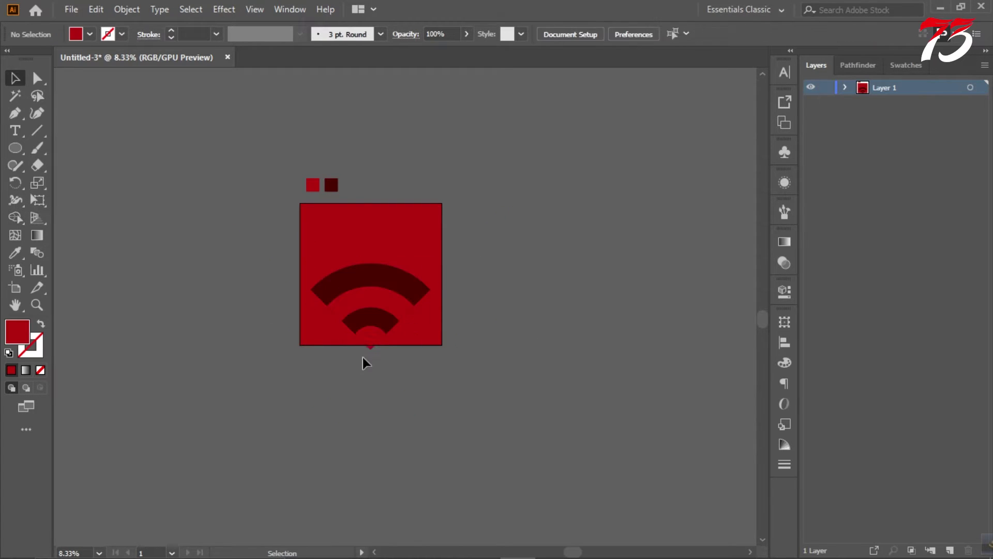
# - Enlarge the remaining arc group to roughly 2060 px wide
pyautogui.scroll(2, 363, 359)
pyautogui.click(365, 317)
pyautogui.moveTo(481, 348)
pyautogui.mouseDown()
pyautogui.moveTo(507, 410)
pyautogui.moveTo(378, 310)
pyautogui.mouseUp()
pyautogui.click(564, 251)
pyautogui.scroll(1, 565, 252)
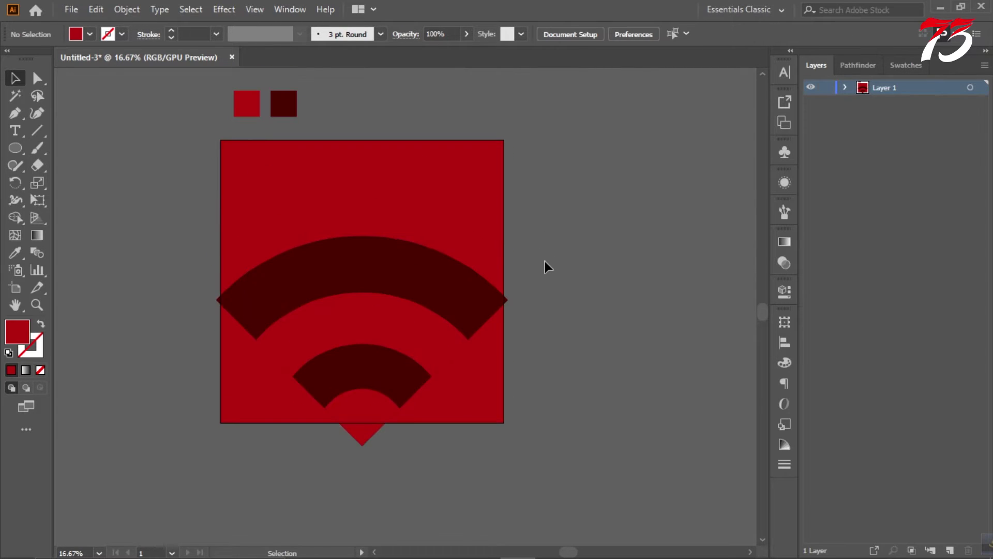
pyautogui.scroll(-1, 520, 243)
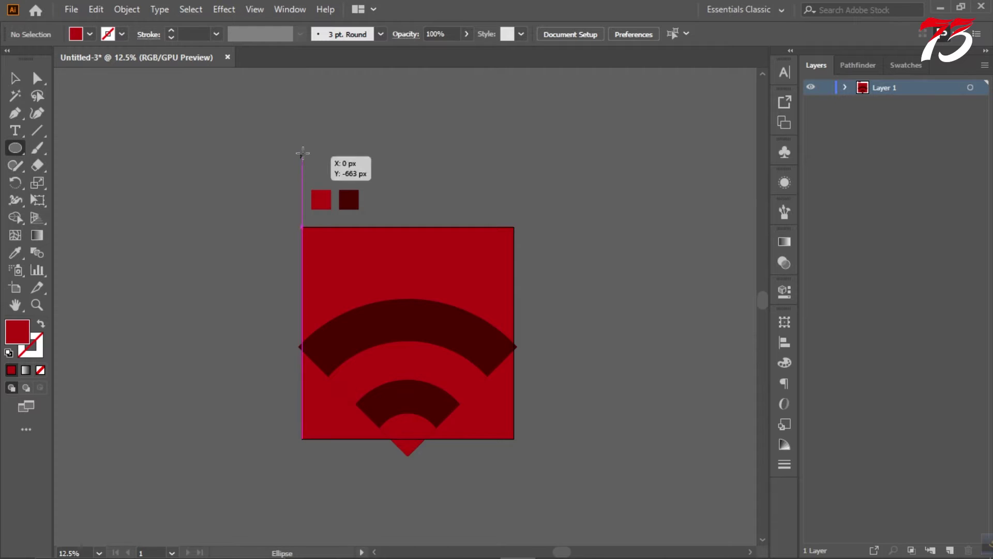
# - Subtract a smaller centred circle from a large circle to form a ring above the square
pyautogui.moveTo(303, 153)
pyautogui.mouseDown()
pyautogui.moveTo(517, 217)
pyautogui.moveTo(518, 366)
pyautogui.mouseUp()
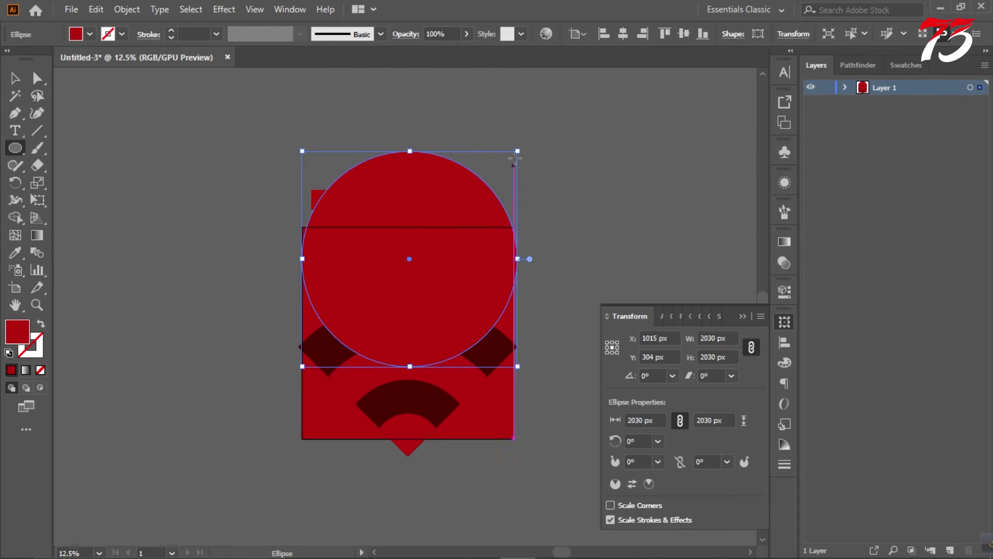
pyautogui.moveTo(409, 259); pyautogui.dragTo(483, 184)
pyautogui.keyDown('shift'); pyautogui.click(338, 176); pyautogui.keyUp('shift')
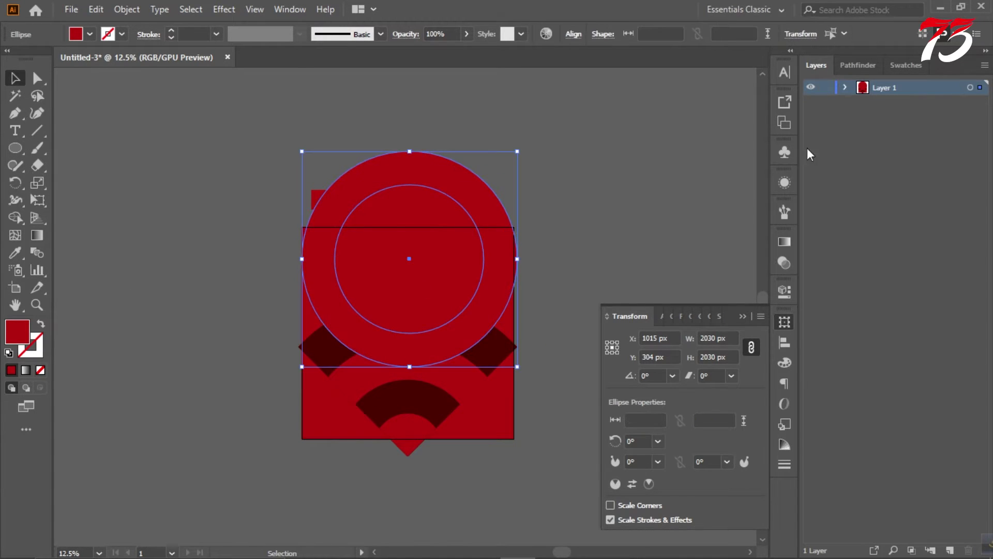
pyautogui.click(858, 64)
pyautogui.click(863, 108)
pyautogui.hotkey('ctrl', 'shift', '[')
pyautogui.click(618, 290)
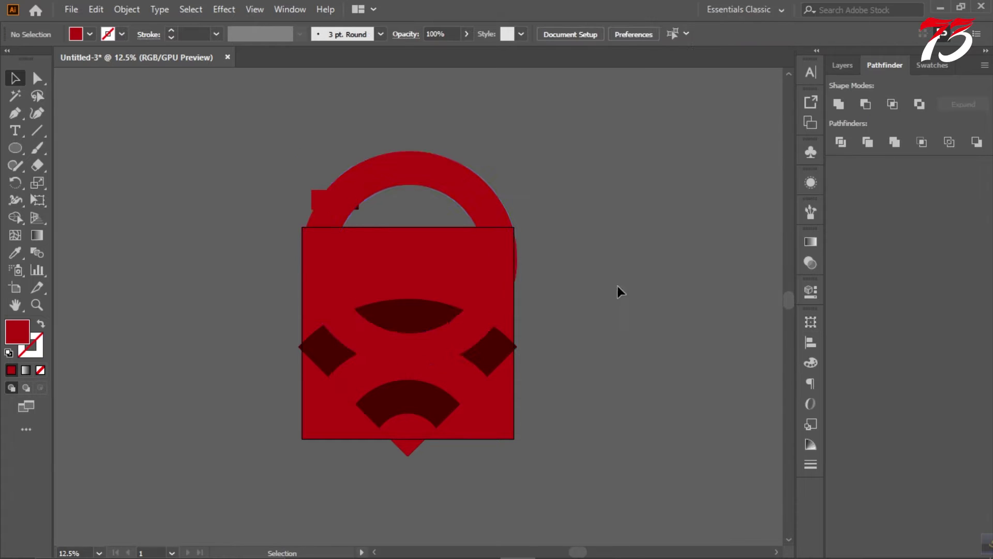
pyautogui.moveTo(476, 302); pyautogui.dragTo(477, 228)
# - Colour the ring with the small square's dark maroon and enlarge it
pyautogui.click(11, 258)
pyautogui.click(348, 199)
pyautogui.click(14, 77)
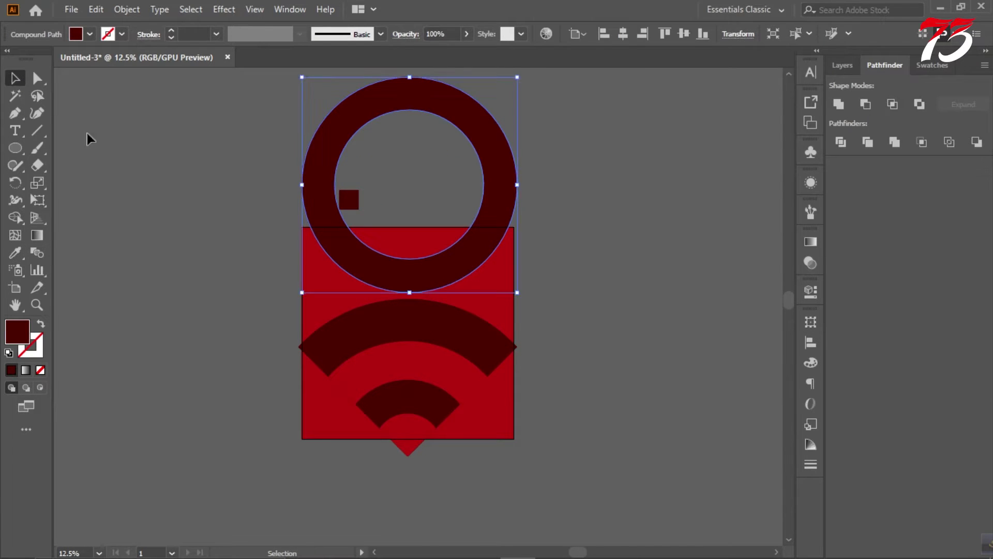
pyautogui.hotkey('ctrl', '=')
pyautogui.moveTo(547, 280); pyautogui.dragTo(567, 301)
# - Move the arc group slightly down and resize it to fit the square
pyautogui.click(466, 355)
pyautogui.moveTo(465, 355); pyautogui.dragTo(465, 364)
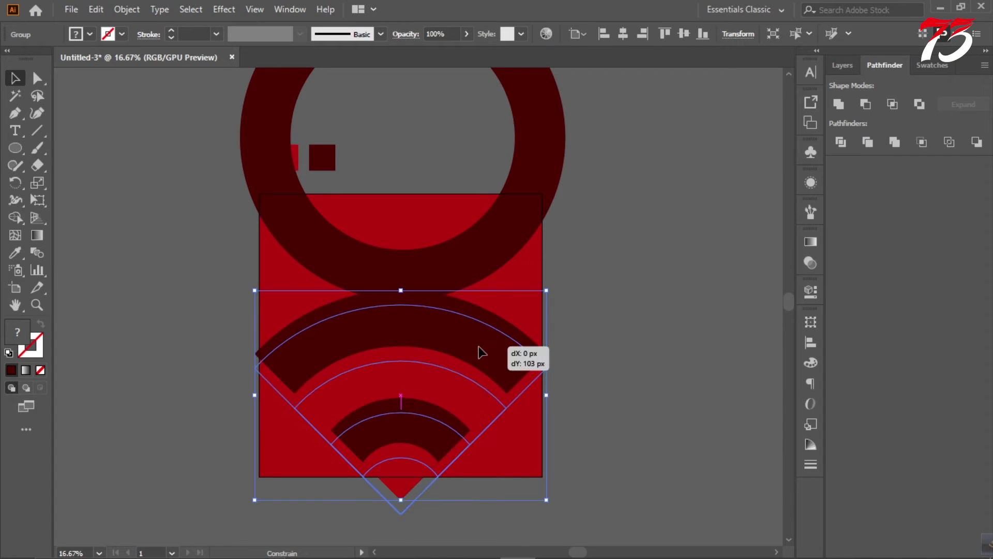
pyautogui.click(573, 352)
pyautogui.click(452, 337)
pyautogui.moveTo(546, 299); pyautogui.dragTo(529, 312)
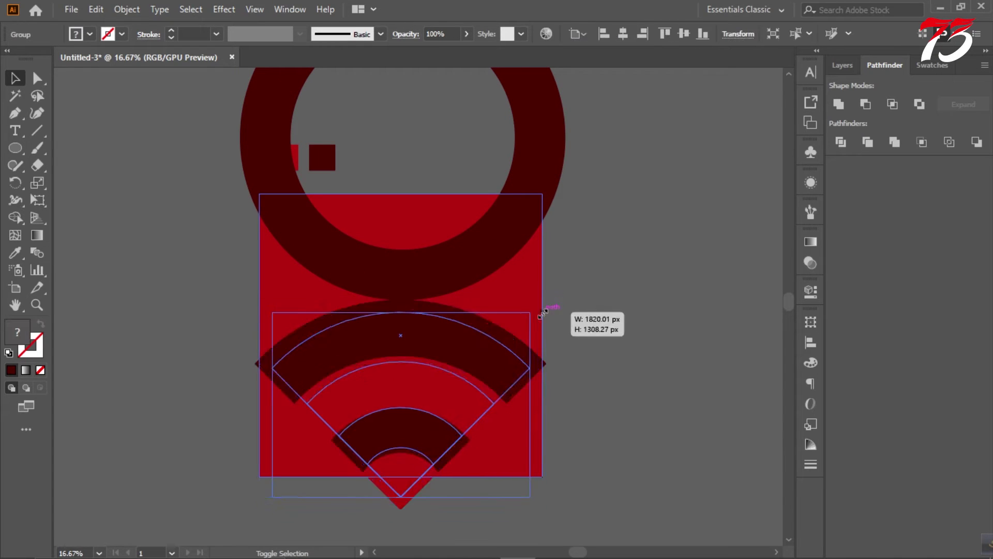
pyautogui.moveTo(467, 356); pyautogui.dragTo(464, 366)
pyautogui.moveTo(532, 320)
pyautogui.mouseDown()
pyautogui.moveTo(565, 300)
pyautogui.moveTo(542, 309)
pyautogui.mouseUp()
# - Shift the arc group lower in the square and enlarge it slightly
pyautogui.moveTo(468, 355); pyautogui.dragTo(474, 383)
pyautogui.moveTo(536, 329)
pyautogui.mouseDown()
pyautogui.moveTo(554, 333)
pyautogui.moveTo(550, 321)
pyautogui.mouseUp()
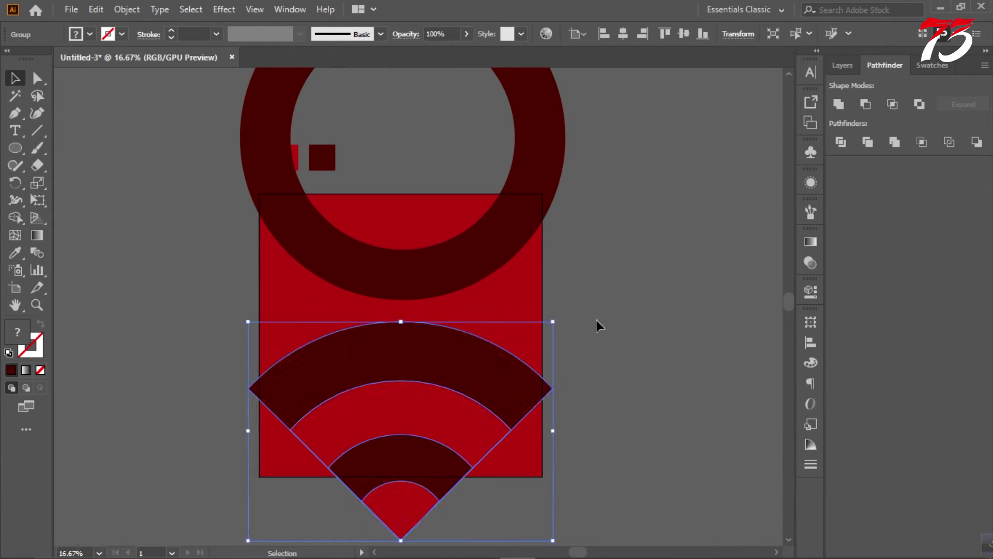
pyautogui.click(612, 320)
pyautogui.scroll(2, 611, 320)
pyautogui.scroll(-3, 612, 321)
pyautogui.click(474, 319)
# - Fill the arcs with a vertical white-to-black gradient
pyautogui.click(811, 242)
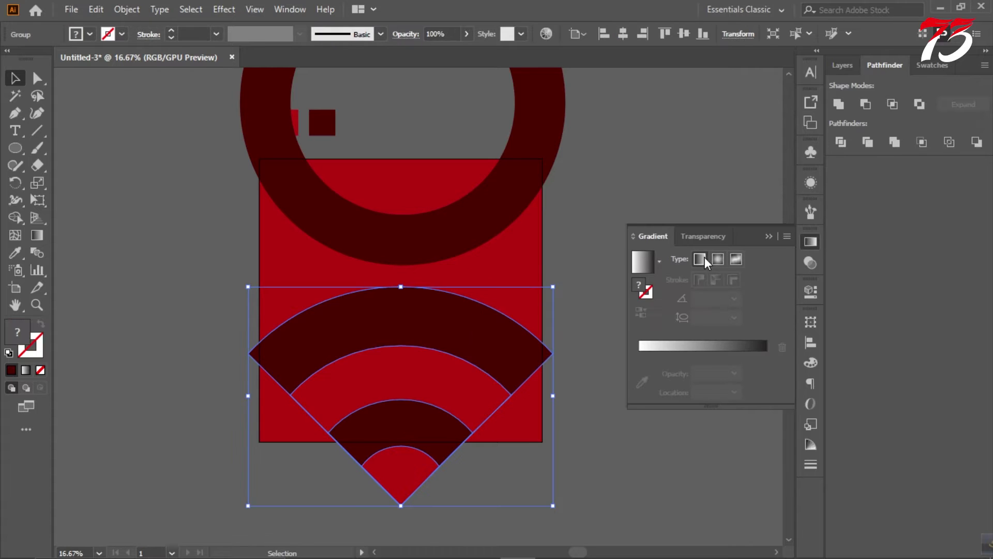
pyautogui.click(700, 258)
pyautogui.press('g')
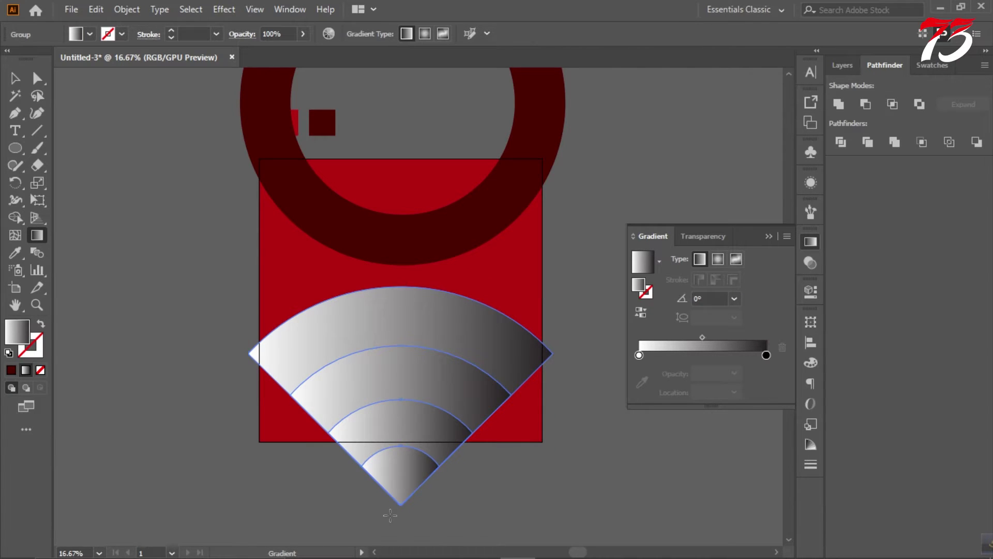
pyautogui.moveTo(403, 287); pyautogui.dragTo(395, 504)
pyautogui.moveTo(400, 309); pyautogui.dragTo(392, 476)
pyautogui.press('v')
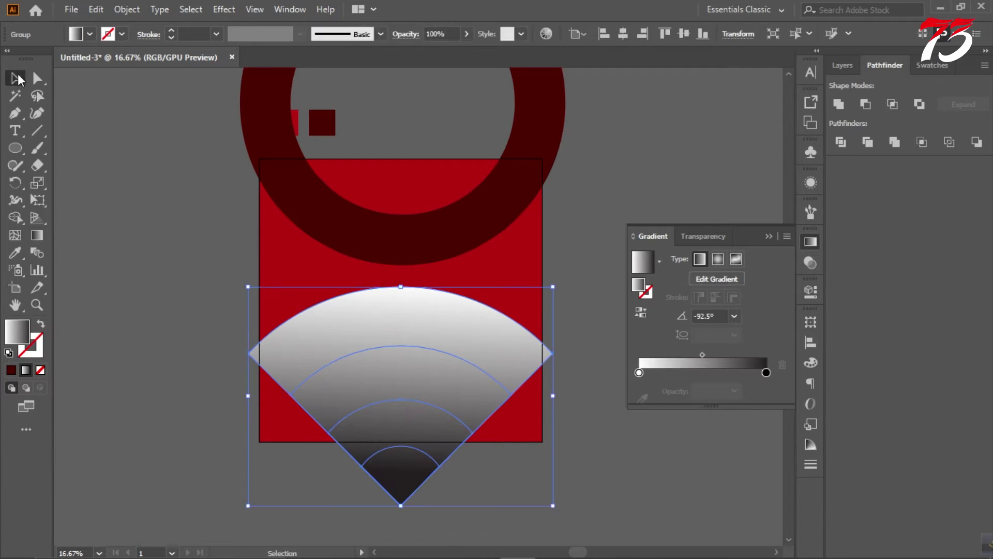
# - Ungroup the stacked fan shapes into separate sectors
pyautogui.rightClick(414, 337)
pyautogui.click(495, 215)
pyautogui.click(595, 230)
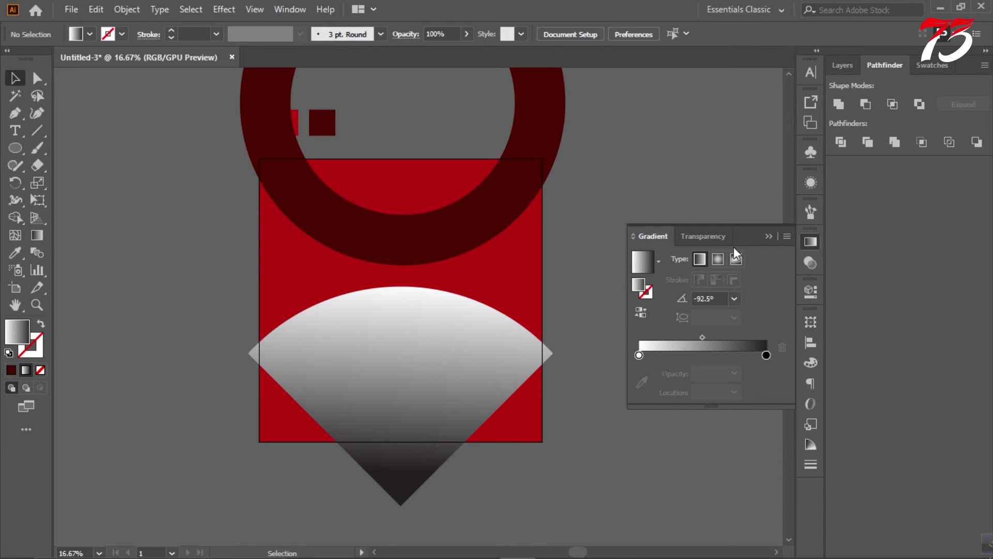
pyautogui.click(774, 238)
pyautogui.click(433, 311)
pyautogui.click(422, 387)
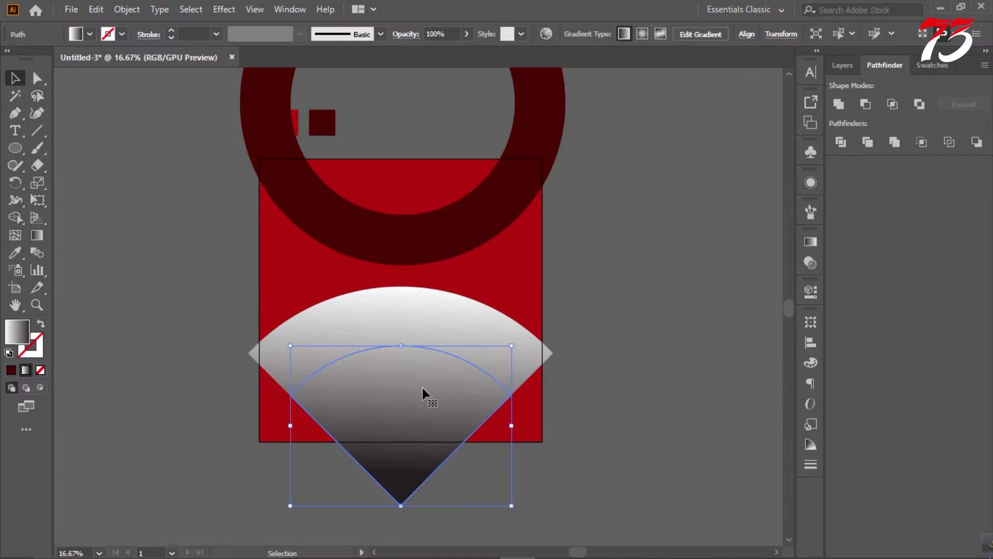
# - Set the black gradient stop to 0% opacity on the inner and middle sectors
pyautogui.click(811, 262)
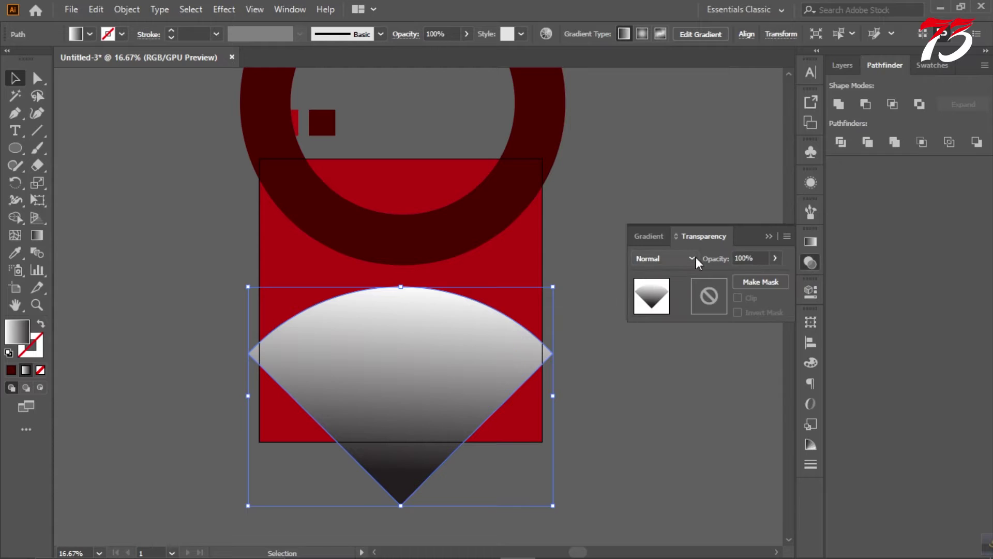
pyautogui.click(811, 241)
pyautogui.click(766, 373)
pyautogui.click(734, 391)
pyautogui.click(752, 216)
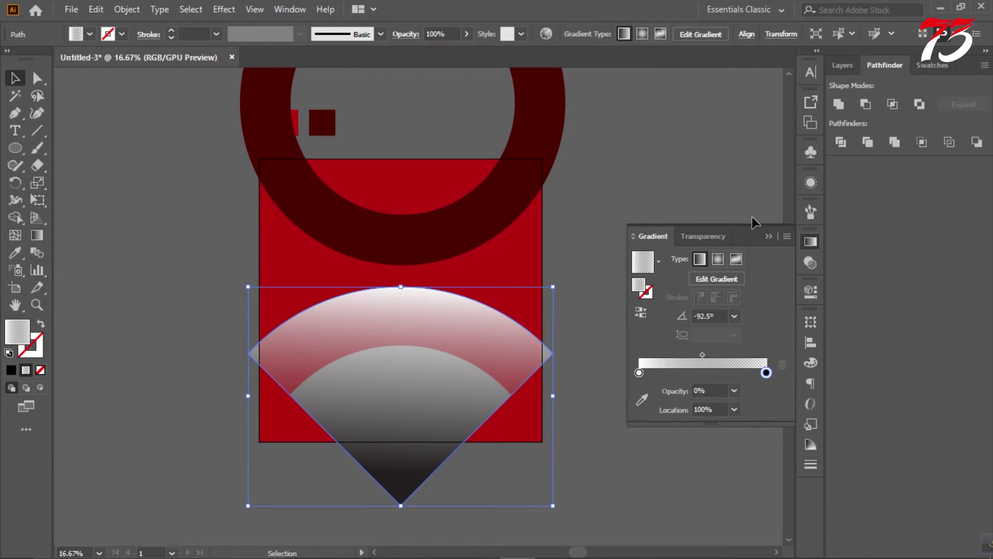
pyautogui.press('a')
pyautogui.click(448, 383)
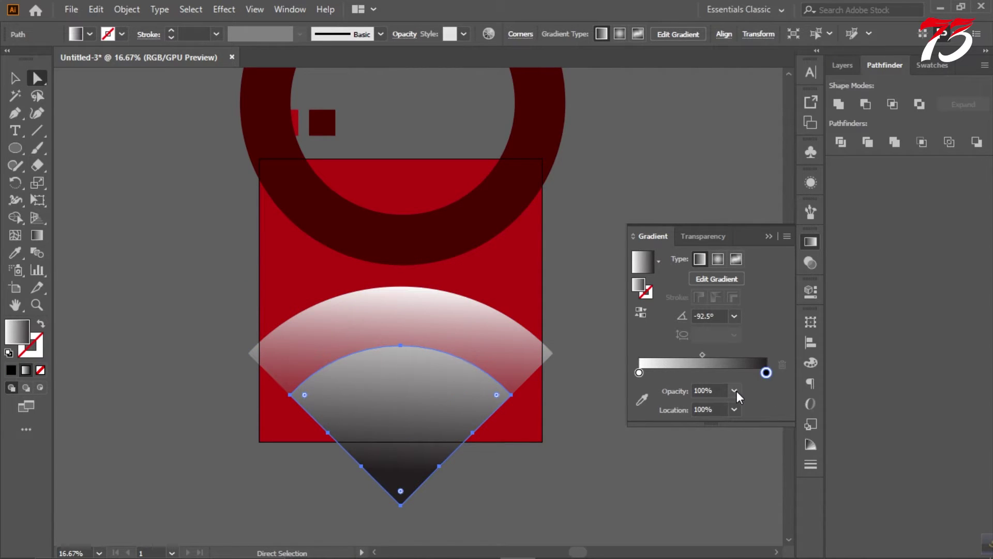
pyautogui.click(734, 390)
pyautogui.click(752, 217)
pyautogui.click(734, 391)
pyautogui.click(752, 216)
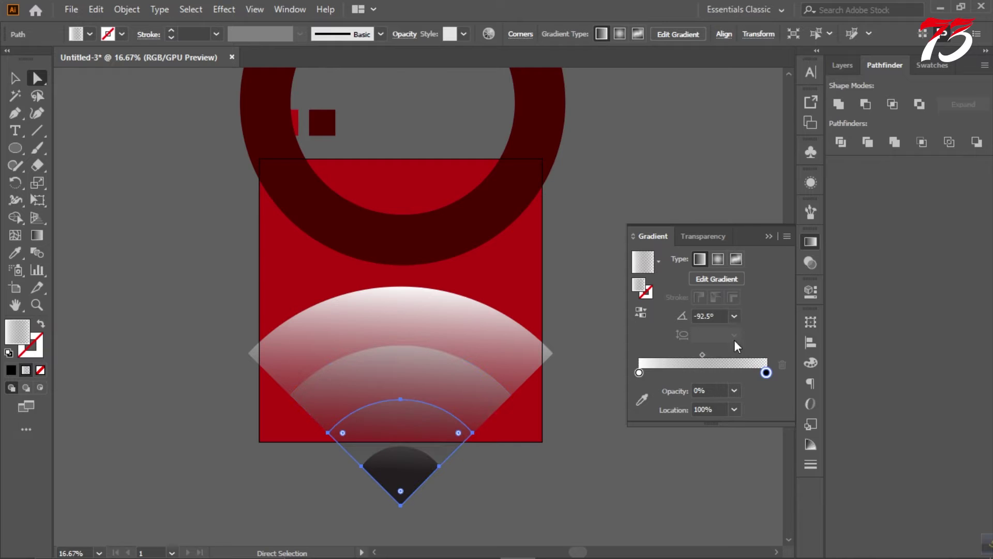
# - Make the small bottom sector's gradient fade to transparent
pyautogui.click(401, 481)
pyautogui.click(751, 216)
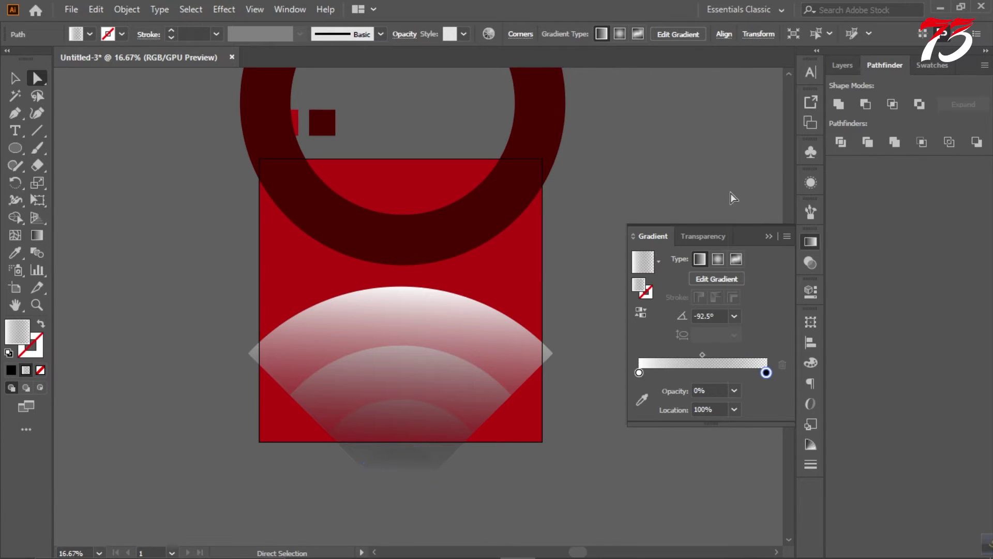
pyautogui.click(730, 193)
pyautogui.click(415, 468)
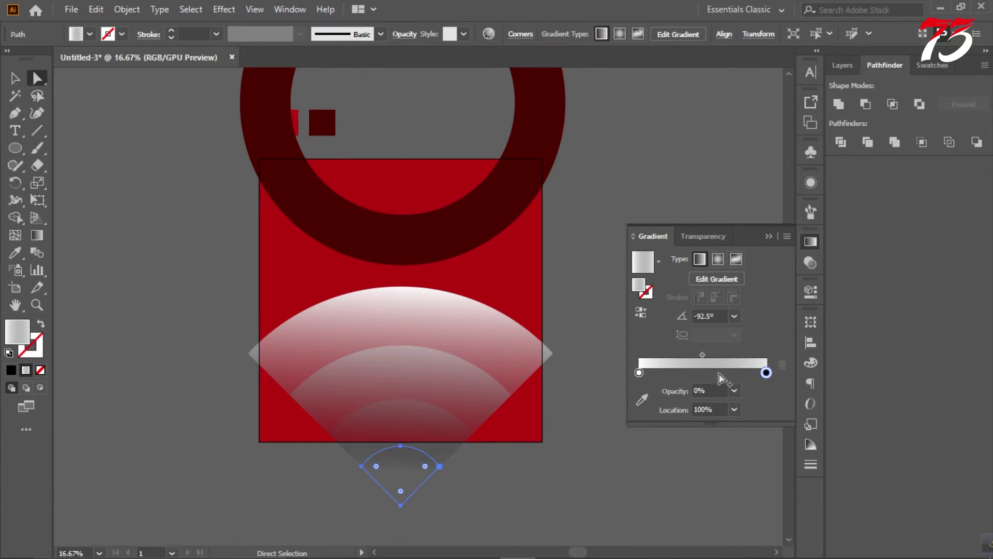
pyautogui.click(769, 236)
# - Set the largest fan's blend mode to Overlay after trying Color Dodge
pyautogui.click(415, 339)
pyautogui.click(811, 263)
pyautogui.click(664, 258)
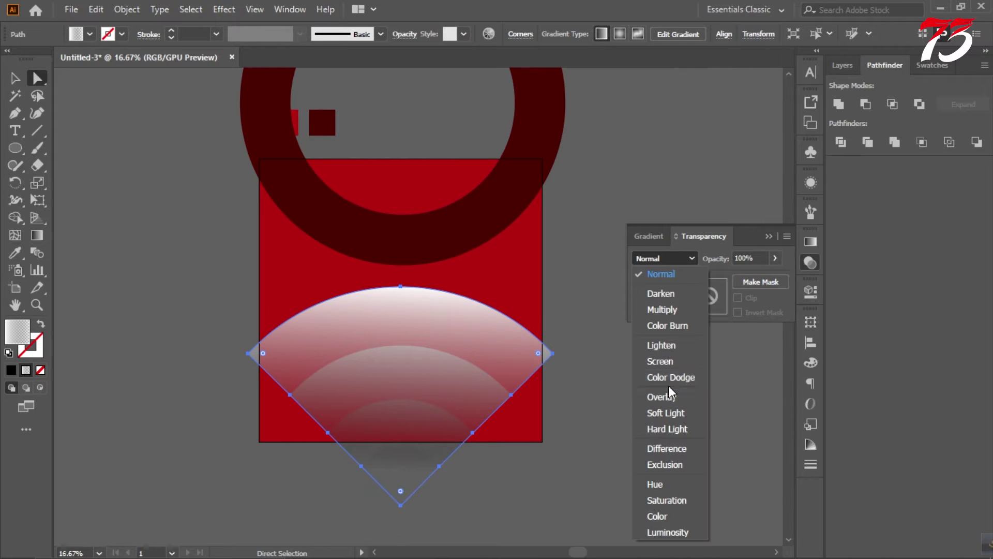
pyautogui.click(669, 379)
pyautogui.click(667, 258)
pyautogui.click(667, 397)
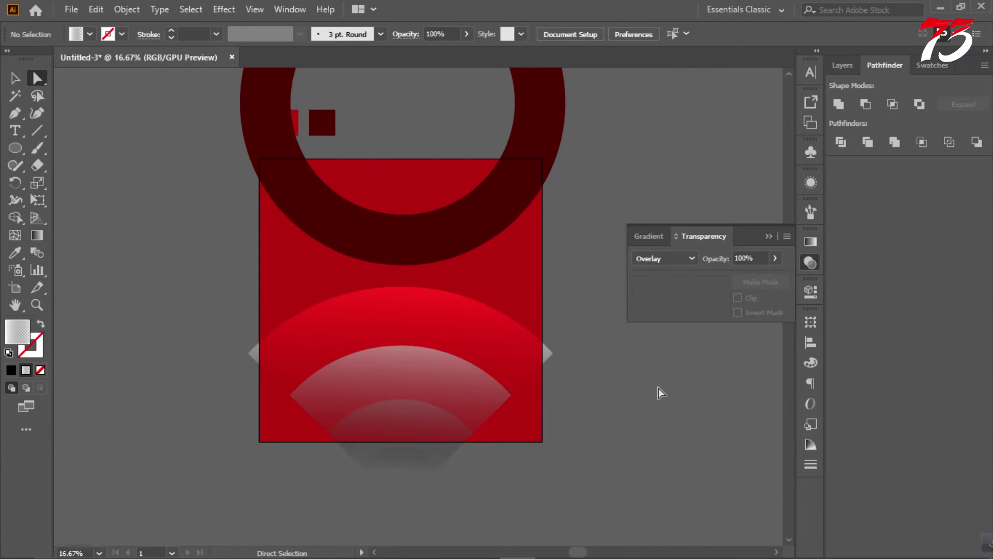
pyautogui.scroll(-2, 658, 387)
# - Shorten the large fan's gradient so it ends just below its arc top
pyautogui.click(465, 288)
pyautogui.hotkey('ctrl', '+')
pyautogui.press('g')
pyautogui.click(412, 242)
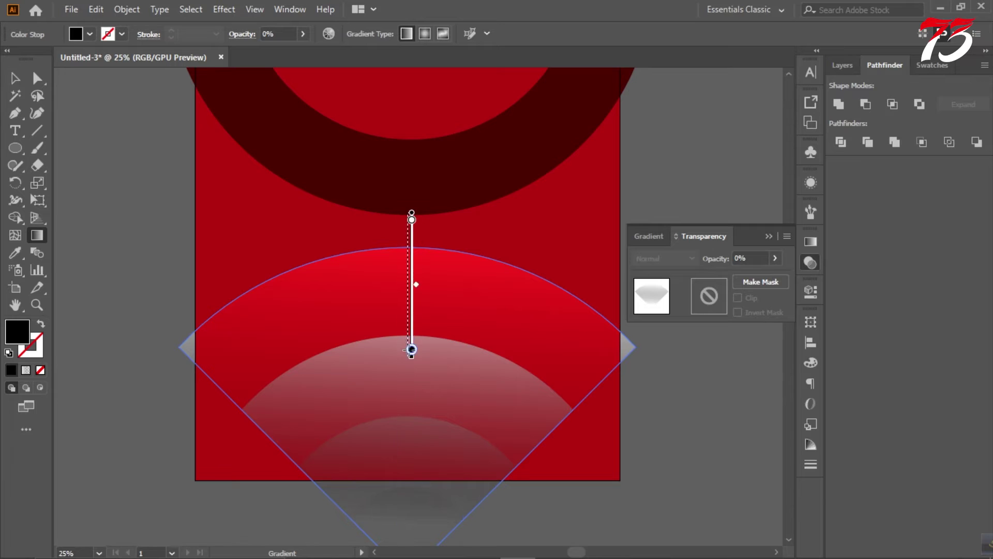
pyautogui.moveTo(411, 350); pyautogui.dragTo(408, 350)
pyautogui.click(17, 81)
pyautogui.click(162, 195)
pyautogui.hotkey('ctrl', '-')
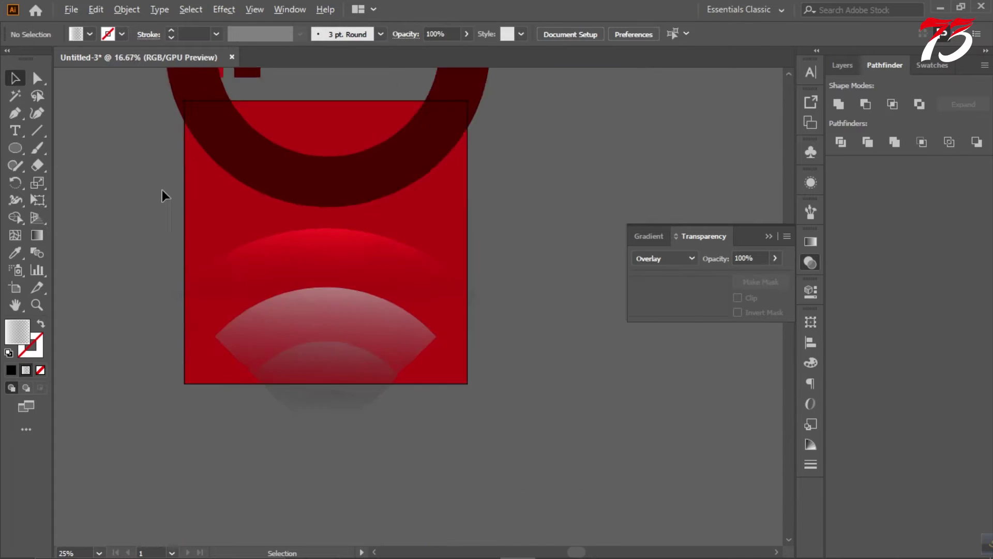
# - Give the red background square the small square's dark red fill
pyautogui.scroll(2, 145, 191)
pyautogui.click(233, 239)
pyautogui.click(15, 253)
pyautogui.click(259, 98)
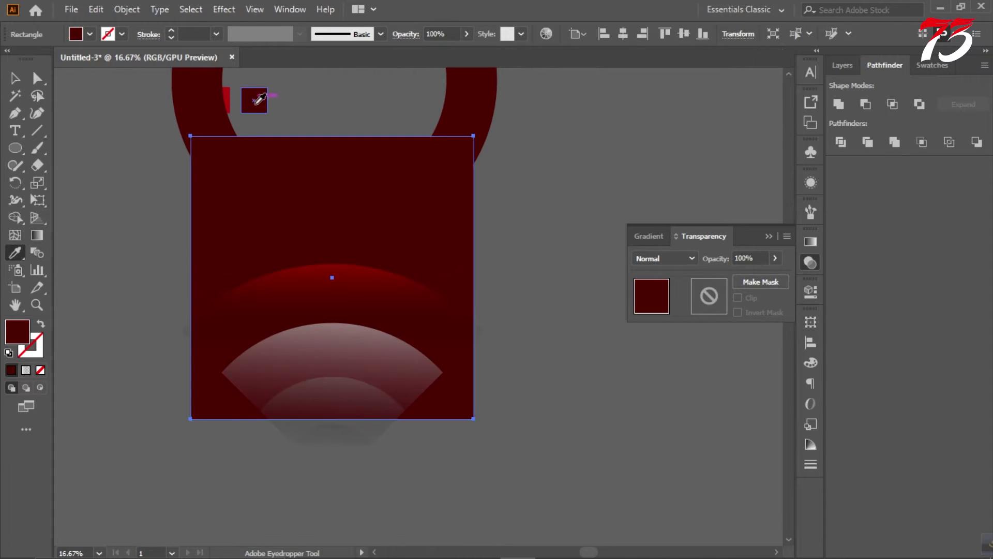
pyautogui.keyDown('alt'); pyautogui.scroll(-2, 461, 224); pyautogui.keyUp('alt')
pyautogui.keyDown('alt'); pyautogui.scroll(2, 413, 224); pyautogui.keyUp('alt')
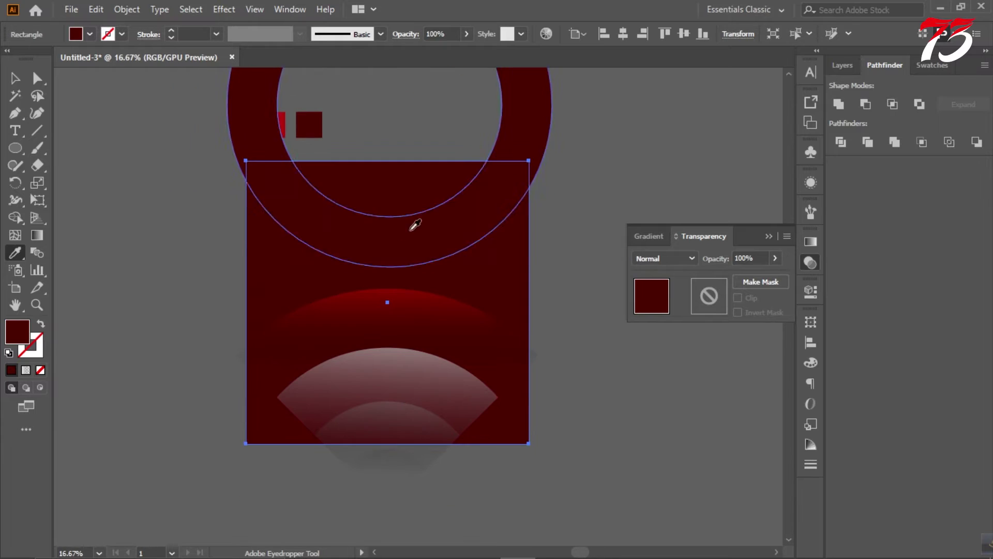
# - Lighten the background's dark red slightly in the Color Picker
pyautogui.doubleClick(18, 332)
pyautogui.click(797, 301)
pyautogui.click(934, 211)
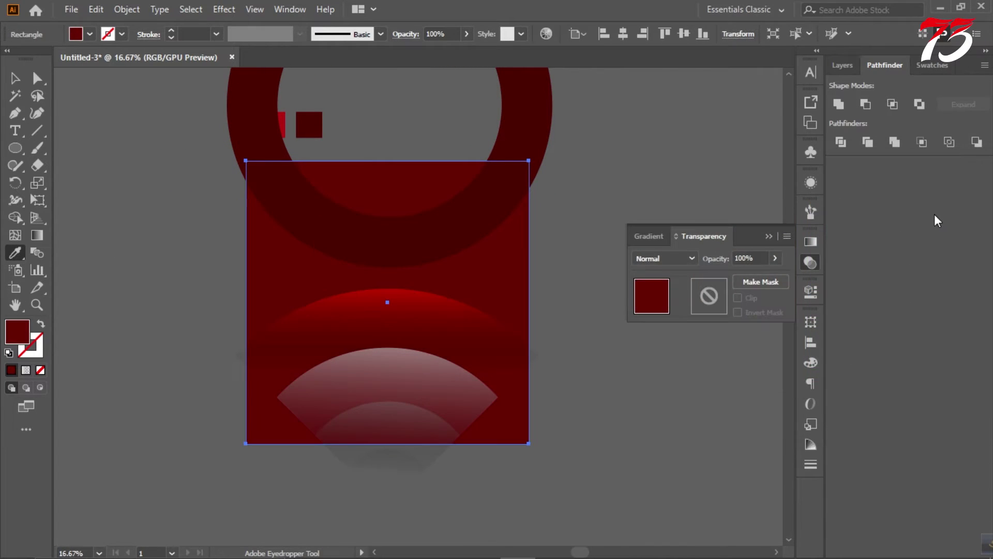
pyautogui.doubleClick(17, 331)
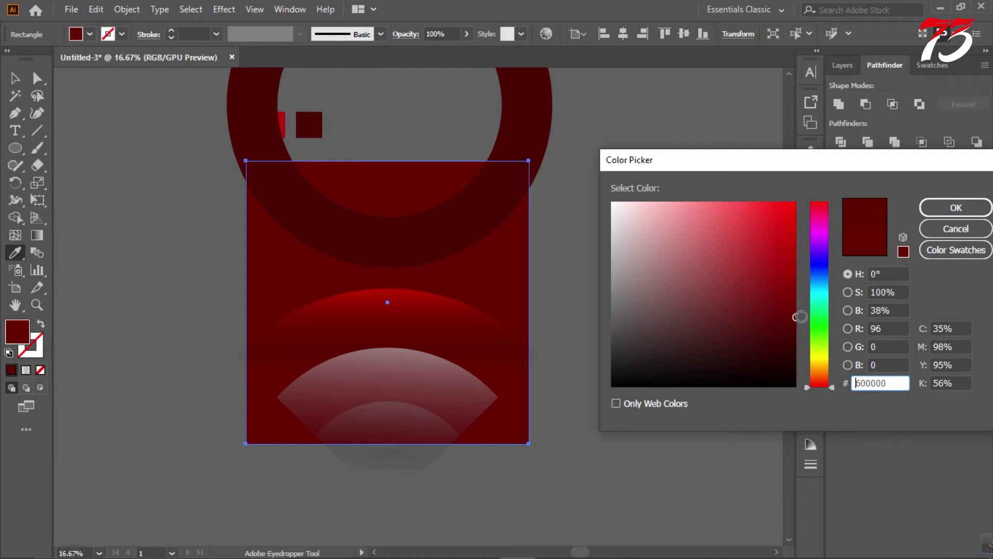
pyautogui.click(935, 213)
pyautogui.click(769, 231)
pyautogui.press('v')
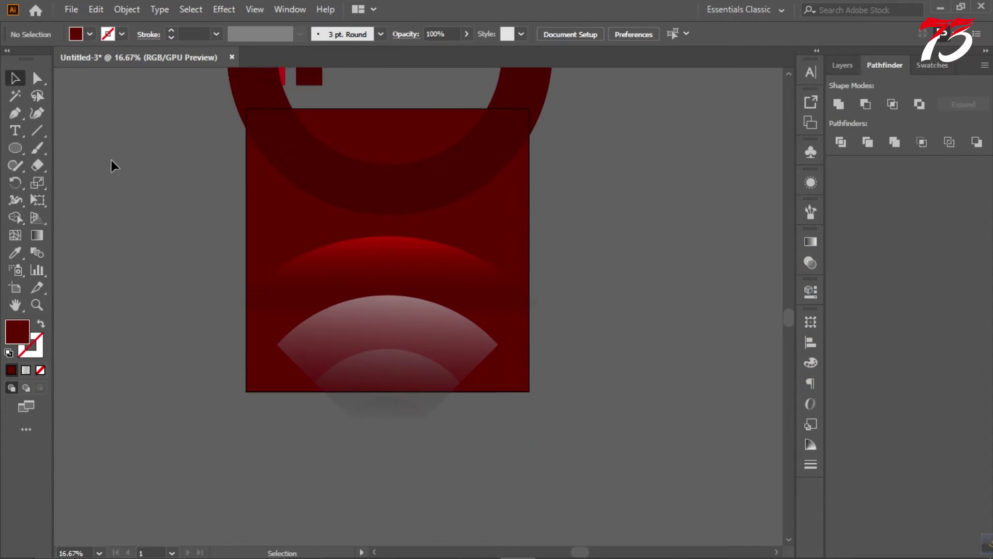
pyautogui.hotkey('ctrl', '+')
pyautogui.click(361, 275)
# - Lengthen the large fan's gradient downward
pyautogui.press('g')
pyautogui.moveTo(435, 260); pyautogui.dragTo(438, 272)
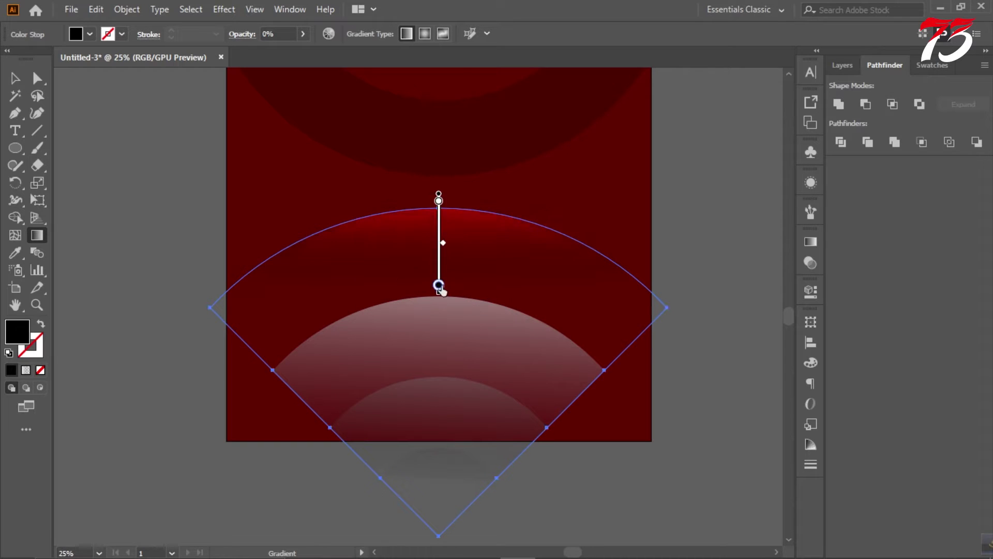
pyautogui.click(15, 78)
pyautogui.click(63, 116)
pyautogui.scroll(-1, 62, 116)
# - Set the middle fan's blend mode to Overlay
pyautogui.click(456, 293)
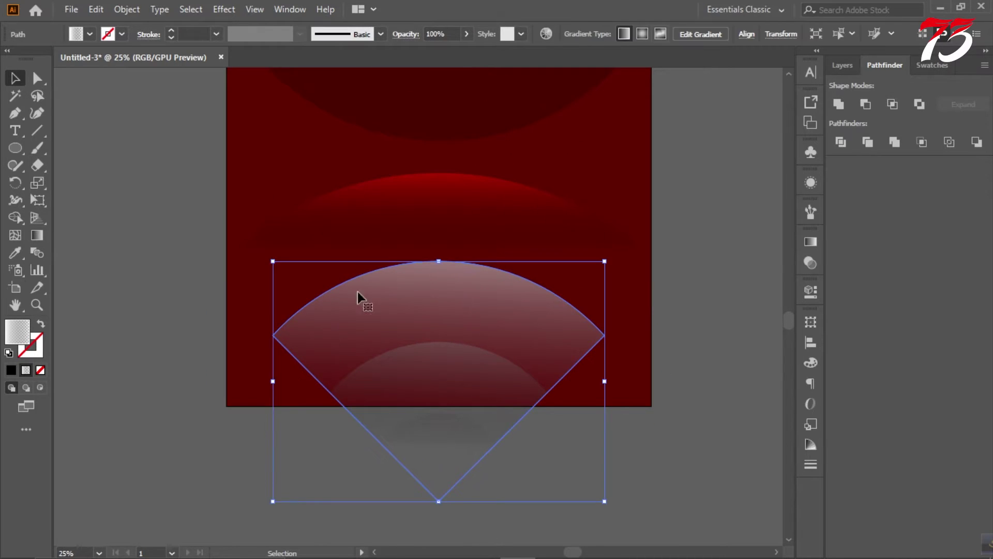
pyautogui.click(15, 254)
pyautogui.click(810, 263)
pyautogui.click(662, 258)
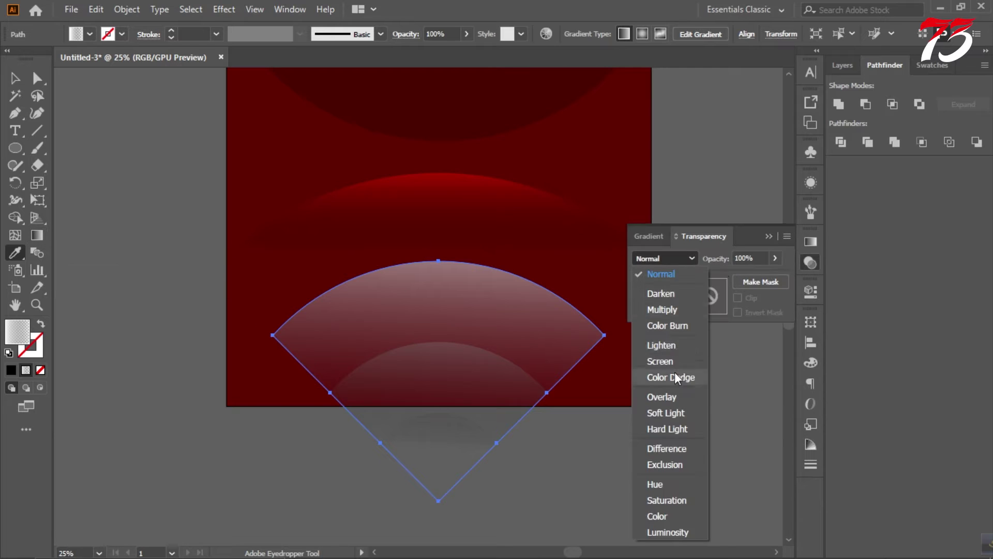
pyautogui.click(667, 396)
pyautogui.click(37, 235)
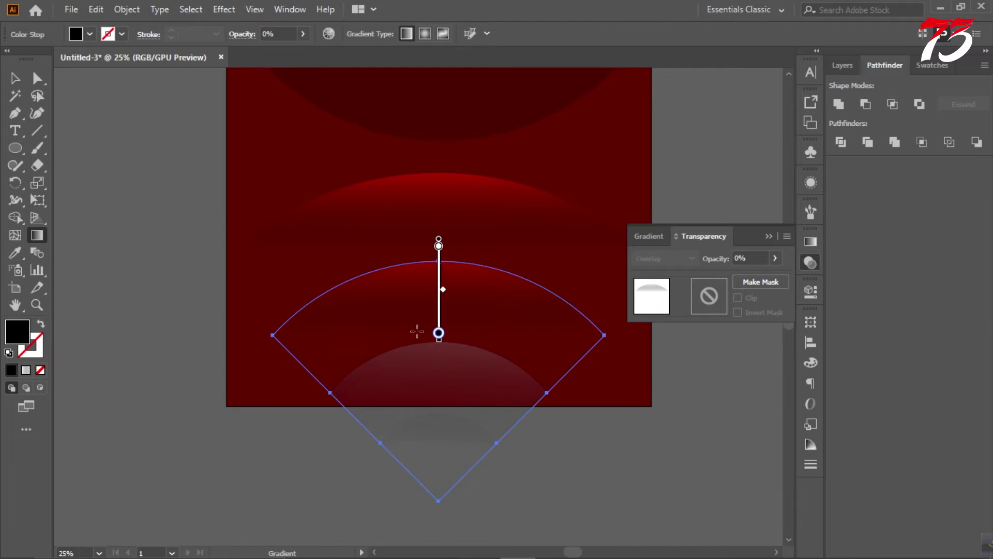
pyautogui.press('v')
pyautogui.click(122, 124)
pyautogui.scroll(-2, 176, 146)
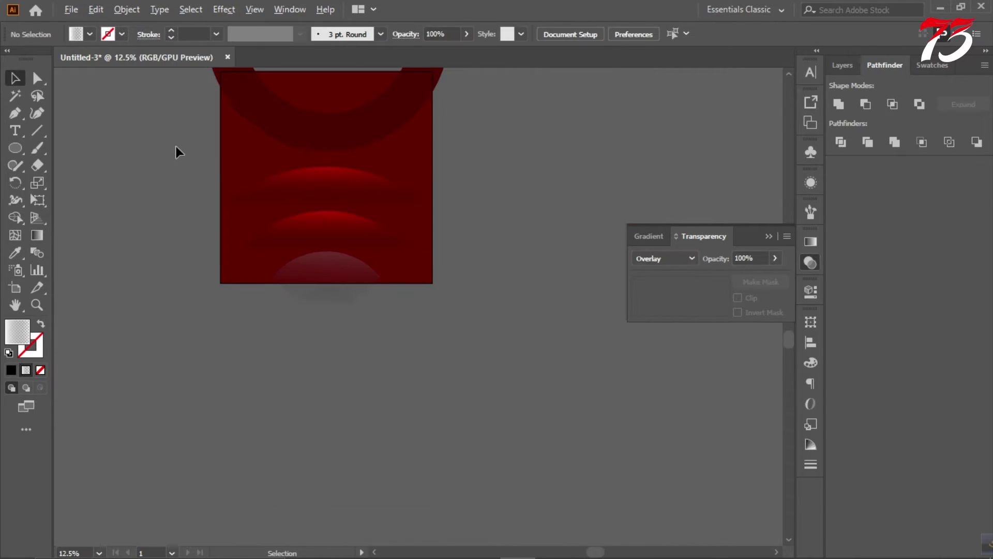
pyautogui.scroll(2, 259, 207)
# - Redraw the large fan's gradient from its arc top downward
pyautogui.click(319, 265)
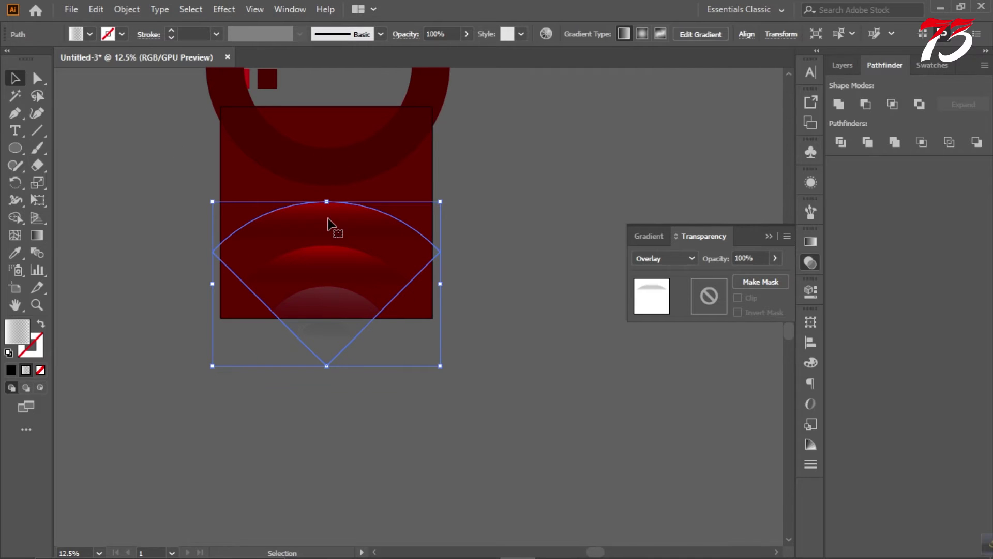
pyautogui.click(37, 235)
pyautogui.scroll(2, 320, 209)
pyautogui.moveTo(332, 271); pyautogui.dragTo(307, 280)
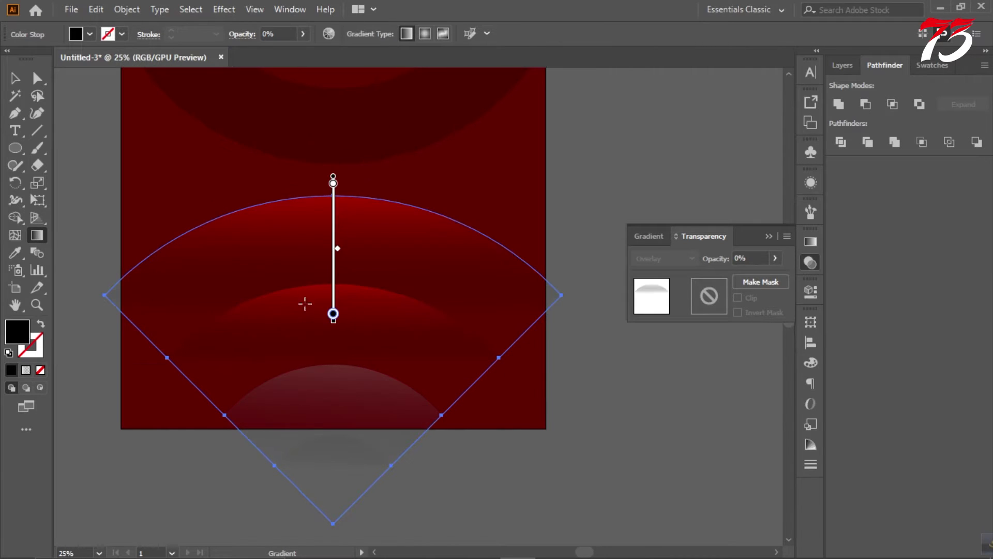
pyautogui.moveTo(315, 197); pyautogui.dragTo(324, 339)
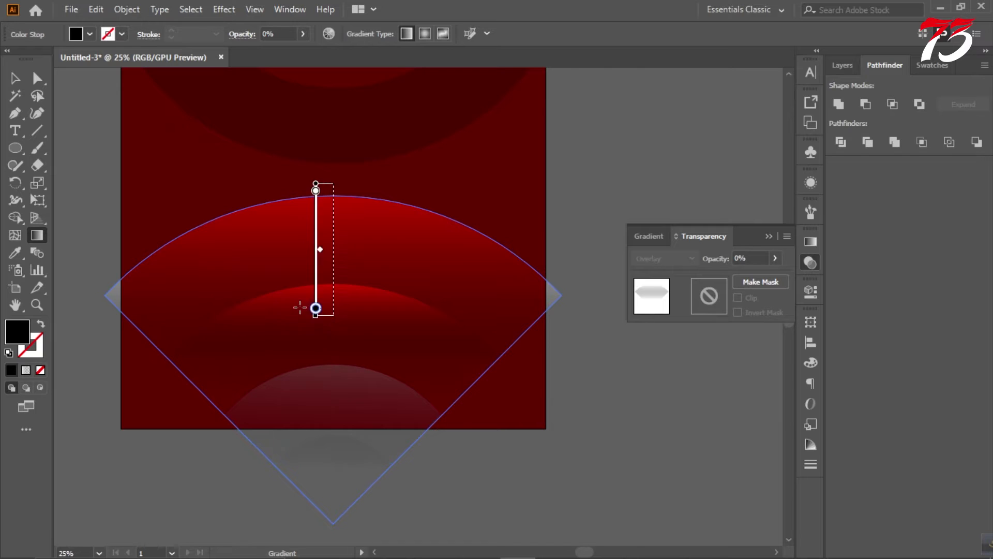
pyautogui.press('v')
pyautogui.click(614, 157)
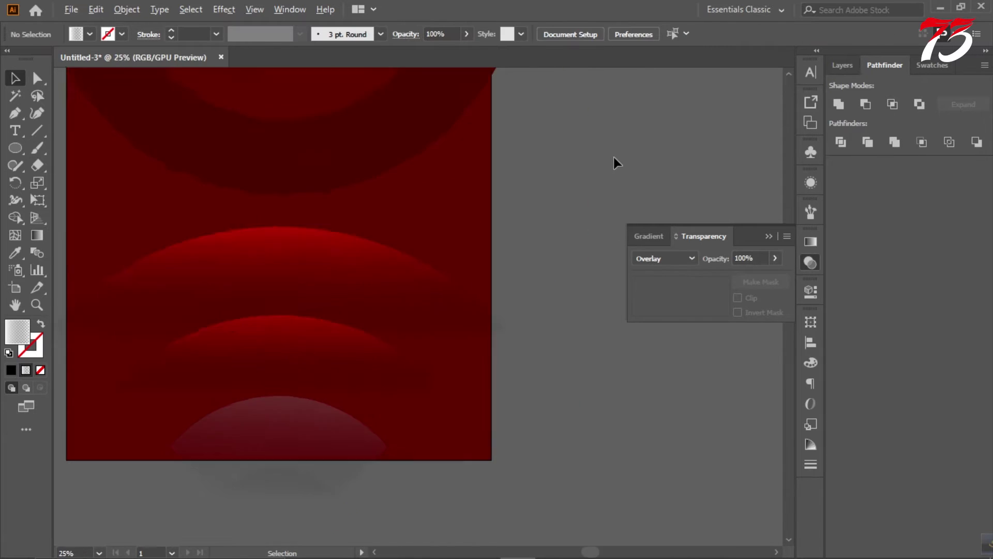
pyautogui.scroll(-1, 613, 156)
# - Give the small bottom fan an Overlay blend mode
pyautogui.click(506, 237)
pyautogui.press('g')
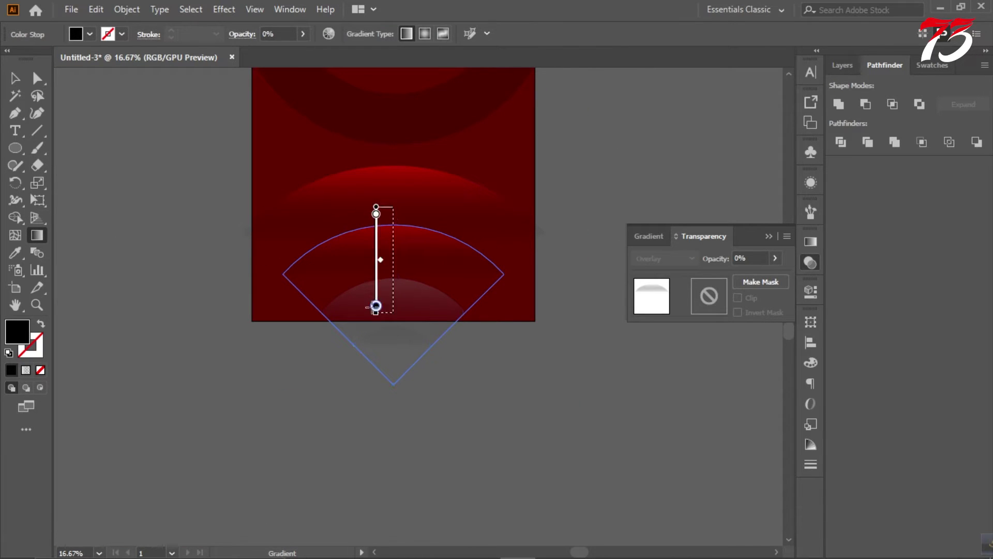
pyautogui.press('v')
pyautogui.hotkey('ctrl', 'shift', 'a')
pyautogui.click(368, 317)
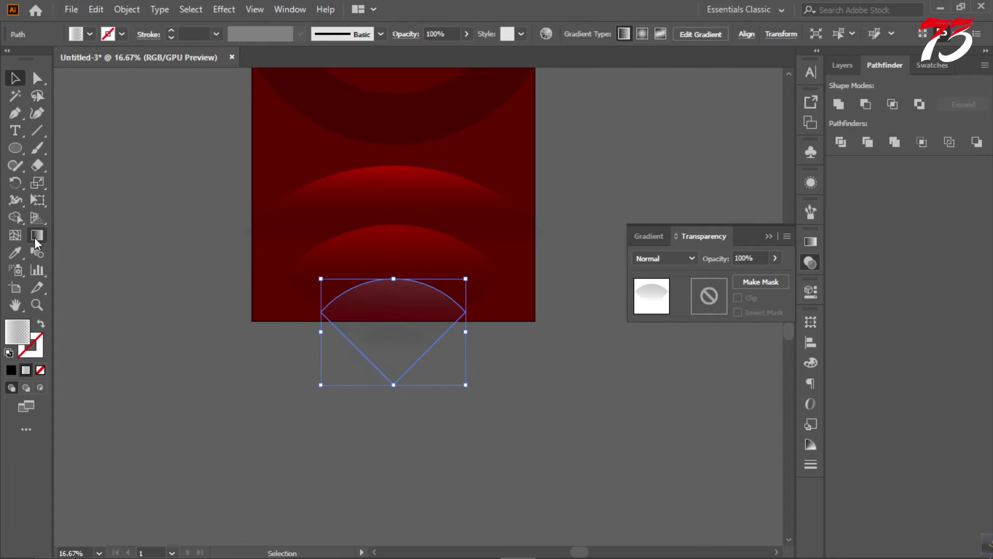
pyautogui.press('g')
pyautogui.click(649, 236)
pyautogui.press('v')
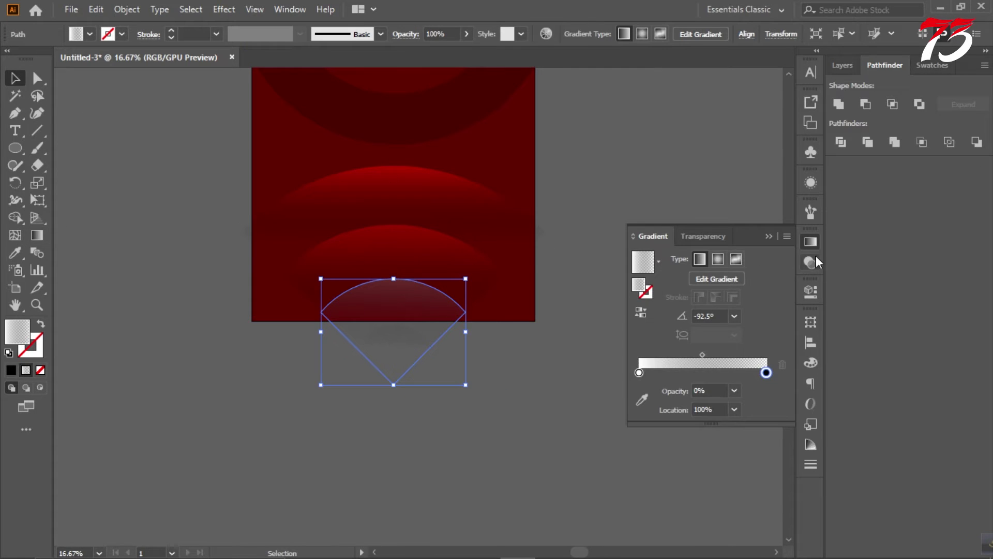
pyautogui.click(810, 262)
pyautogui.click(656, 258)
pyautogui.click(667, 393)
# - Adjust the small fan's gradient to fade down from its curved top
pyautogui.press('g')
pyautogui.click(393, 348)
pyautogui.hotkey('ctrl', '+')
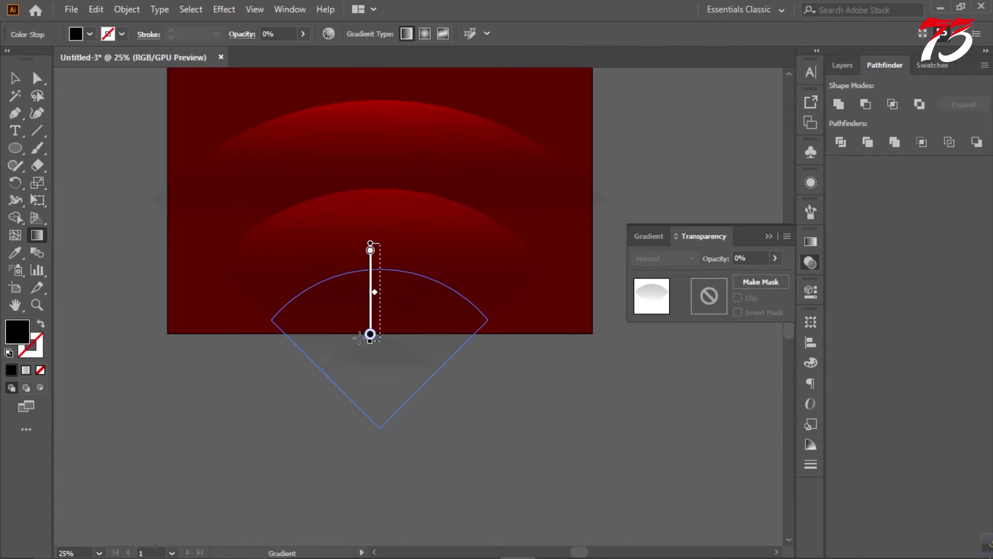
pyautogui.moveTo(359, 338); pyautogui.dragTo(380, 359)
pyautogui.moveTo(354, 394); pyautogui.dragTo(364, 368)
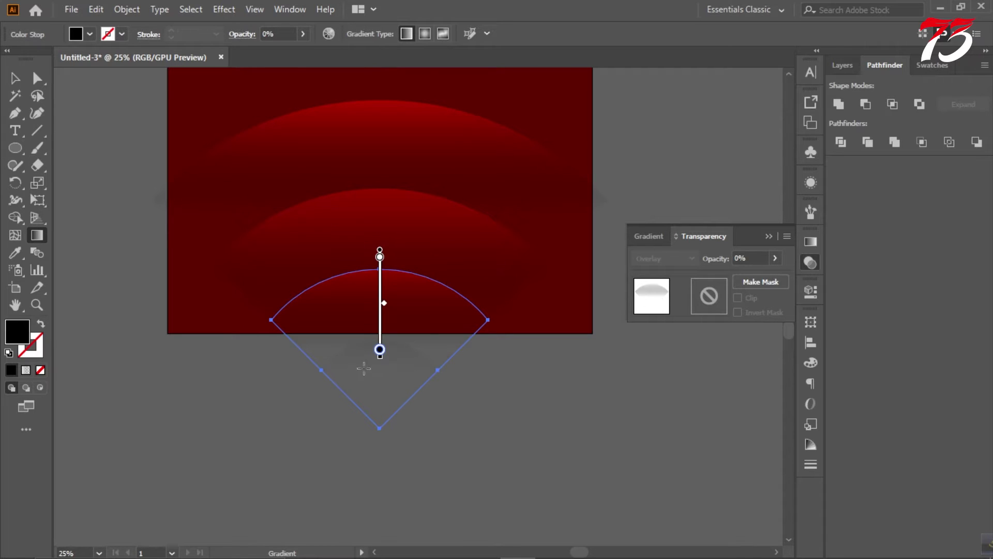
pyautogui.click(15, 79)
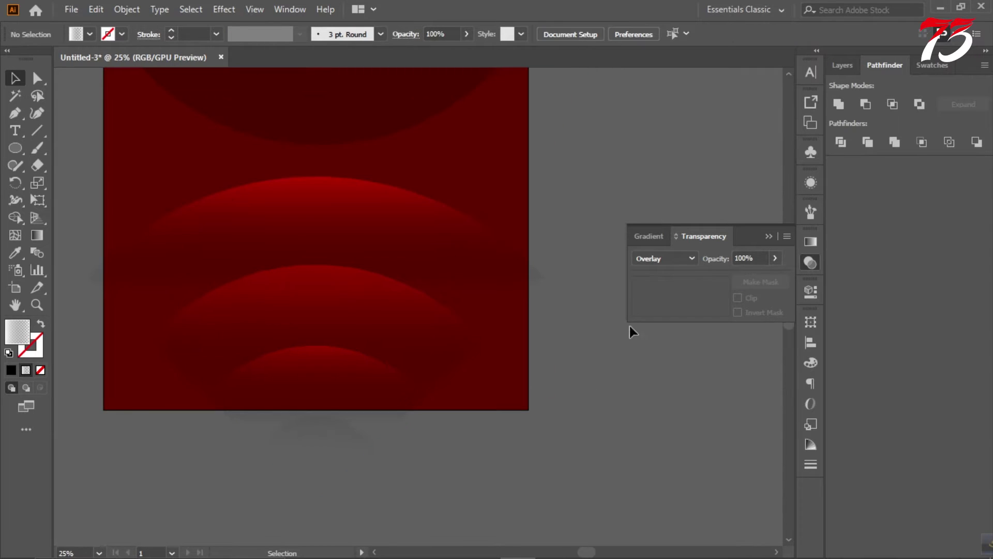
pyautogui.press('g')
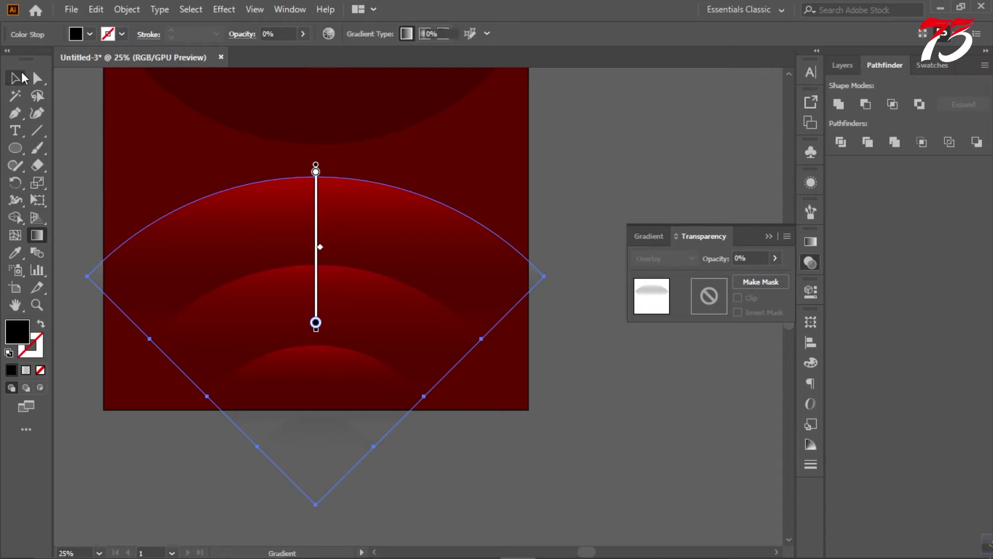
pyautogui.click(24, 79)
pyautogui.click(768, 236)
pyautogui.scroll(-3, 714, 242)
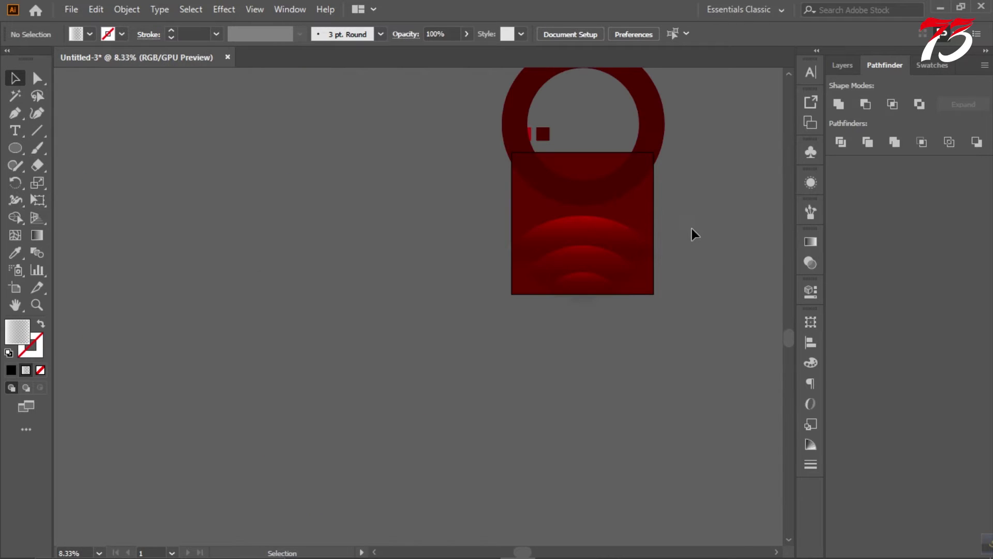
# - Use Shape Builder on the ring and square to delete ring parts outside the square
pyautogui.scroll(1, 682, 238)
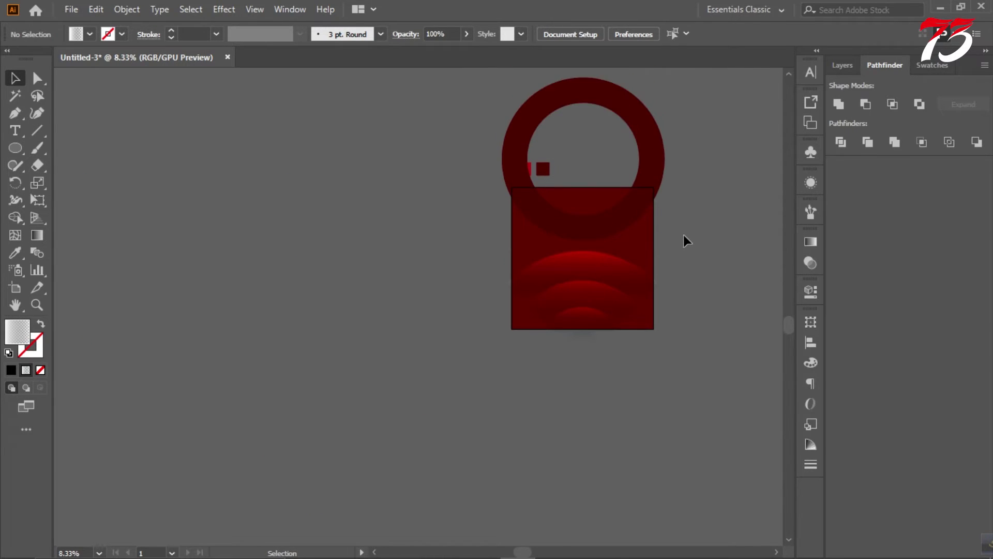
pyautogui.click(603, 258)
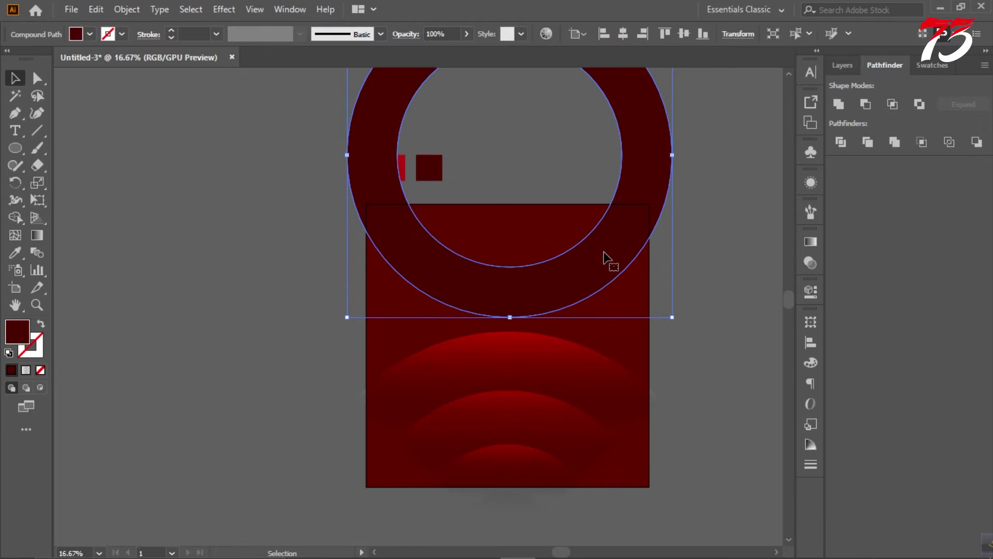
pyautogui.scroll(1, 624, 300)
pyautogui.keyDown('shift'); pyautogui.click(625, 303); pyautogui.keyUp('shift')
pyautogui.click(20, 205)
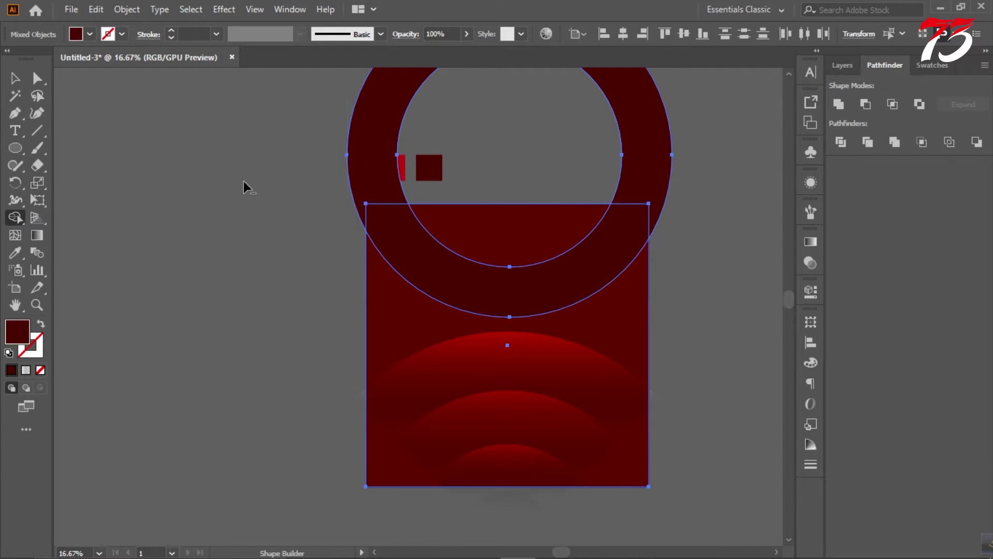
pyautogui.moveTo(362, 171); pyautogui.dragTo(657, 171)
pyautogui.click(14, 78)
pyautogui.click(210, 149)
pyautogui.scroll(-2, 210, 149)
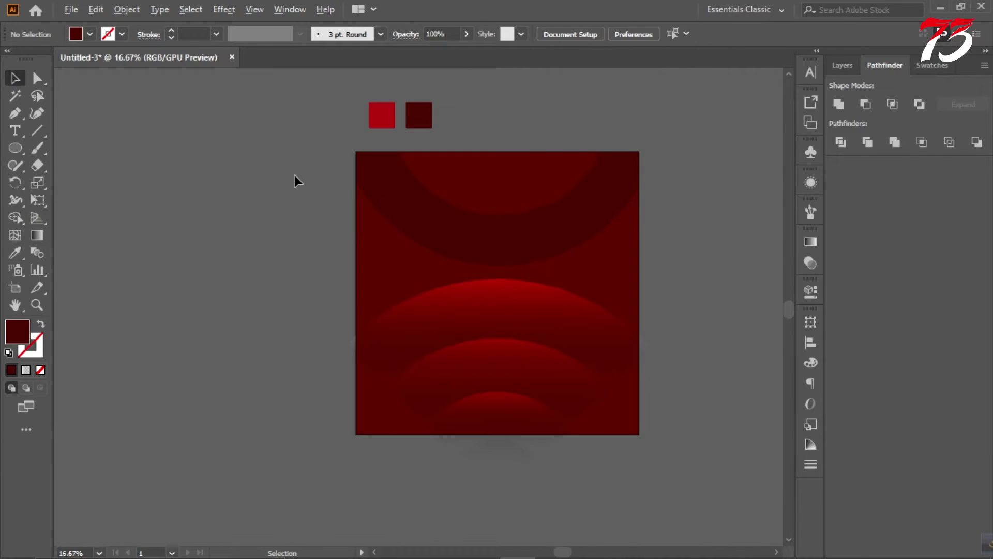
pyautogui.scroll(-1, 195, 150)
pyautogui.scroll(1, 477, 204)
pyautogui.click(483, 244)
# - Give the small fan a vertical white-to-transparent gradient with Overlay blending
pyautogui.click(394, 359)
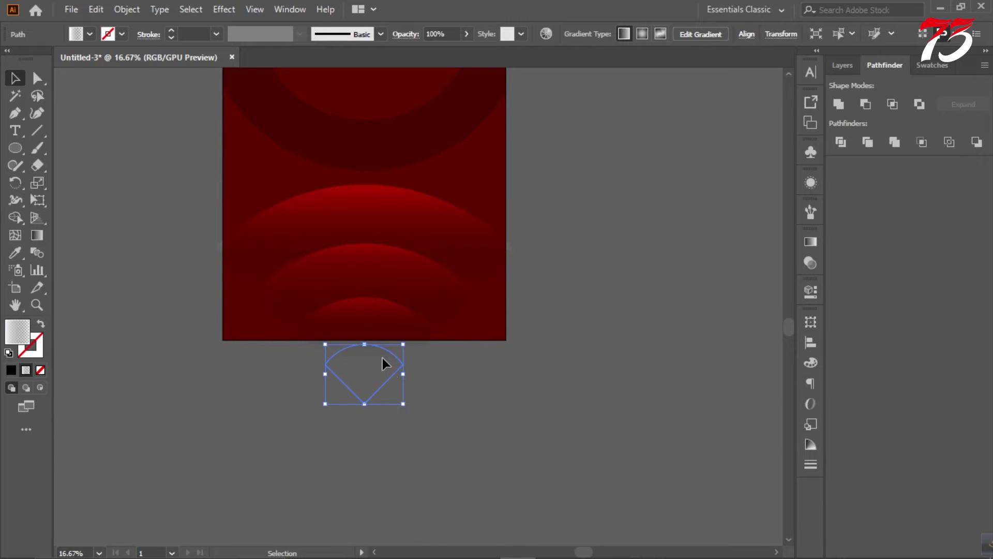
pyautogui.press('g')
pyautogui.hotkey('ctrl', '+')
pyautogui.hotkey('ctrl', '+')
pyautogui.hotkey('ctrl', '+')
pyautogui.moveTo(386, 406); pyautogui.dragTo(387, 317)
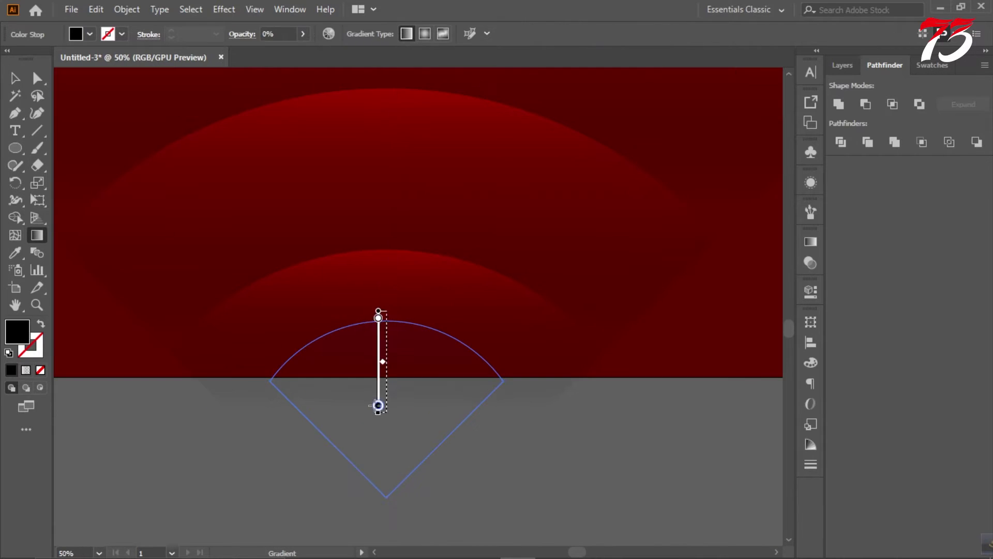
pyautogui.click(810, 262)
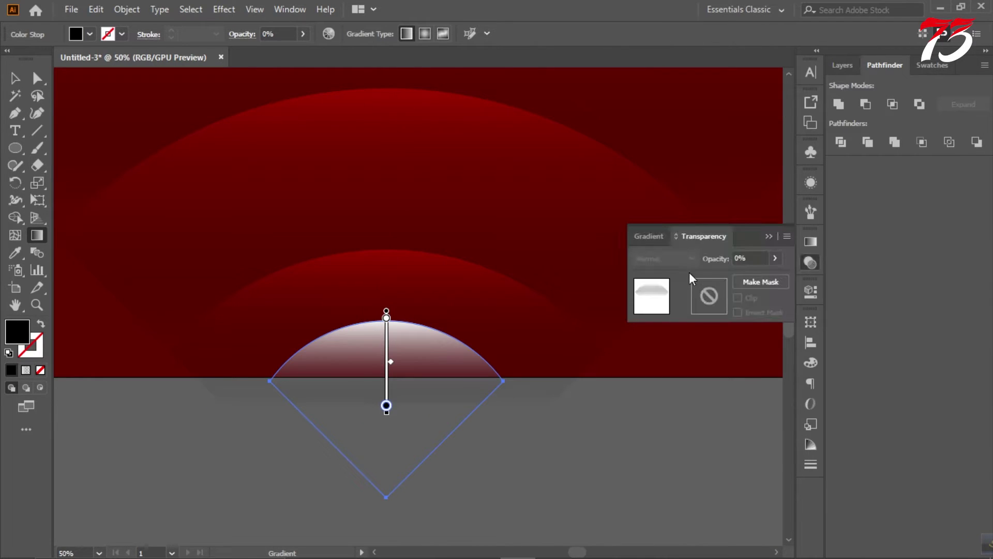
pyautogui.click(18, 87)
pyautogui.click(665, 258)
pyautogui.click(660, 400)
# - Move the small fan up onto the square and shrink it inside the other fans
pyautogui.click(594, 432)
pyautogui.scroll(-4, 609, 409)
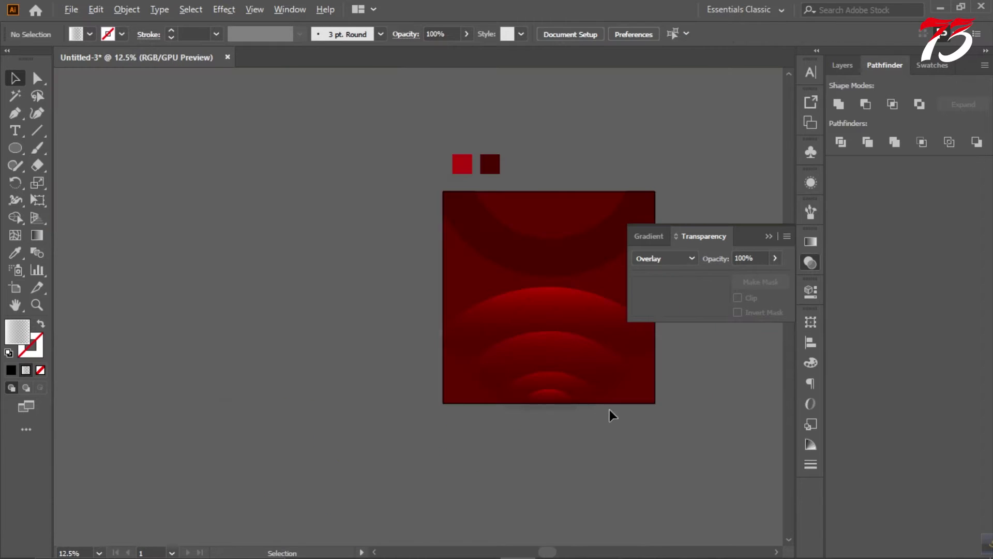
pyautogui.scroll(1, 706, 389)
pyautogui.click(767, 246)
pyautogui.scroll(-3, 583, 350)
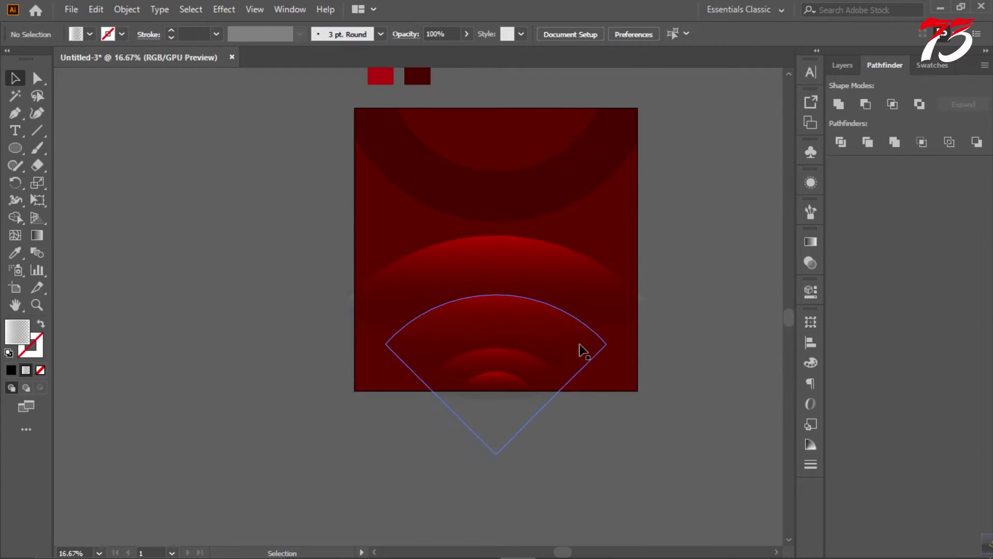
pyautogui.scroll(2, 467, 387)
pyautogui.moveTo(467, 388)
pyautogui.mouseDown()
pyautogui.moveTo(477, 284)
pyautogui.moveTo(462, 258)
pyautogui.mouseUp()
pyautogui.scroll(-2, 464, 259)
pyautogui.moveTo(548, 233)
pyautogui.mouseDown()
pyautogui.moveTo(475, 342)
pyautogui.moveTo(446, 344)
pyautogui.mouseUp()
pyautogui.click(561, 326)
# - Scale all four nested fans together and shift them slightly lower on the square
pyautogui.scroll(1, 448, 366)
pyautogui.scroll(-1, 446, 339)
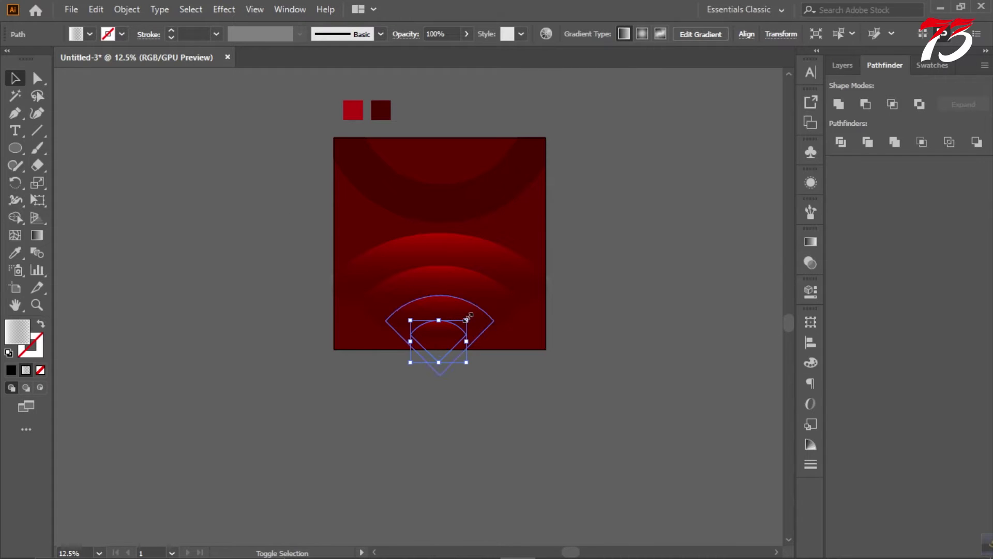
pyautogui.hotkey('ctrl', 'a')
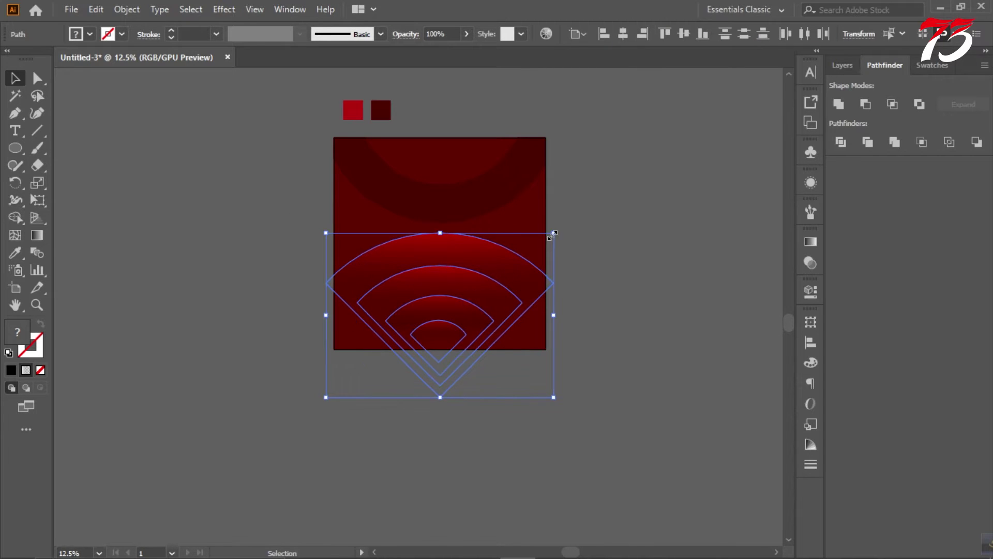
pyautogui.moveTo(551, 234)
pyautogui.mouseDown()
pyautogui.moveTo(614, 196)
pyautogui.moveTo(554, 260)
pyautogui.moveTo(565, 245)
pyautogui.moveTo(594, 255)
pyautogui.mouseUp()
pyautogui.click(594, 255)
pyautogui.click(499, 295)
pyautogui.scroll(1, 476, 300)
pyautogui.moveTo(440, 294); pyautogui.dragTo(440, 303)
pyautogui.click(635, 274)
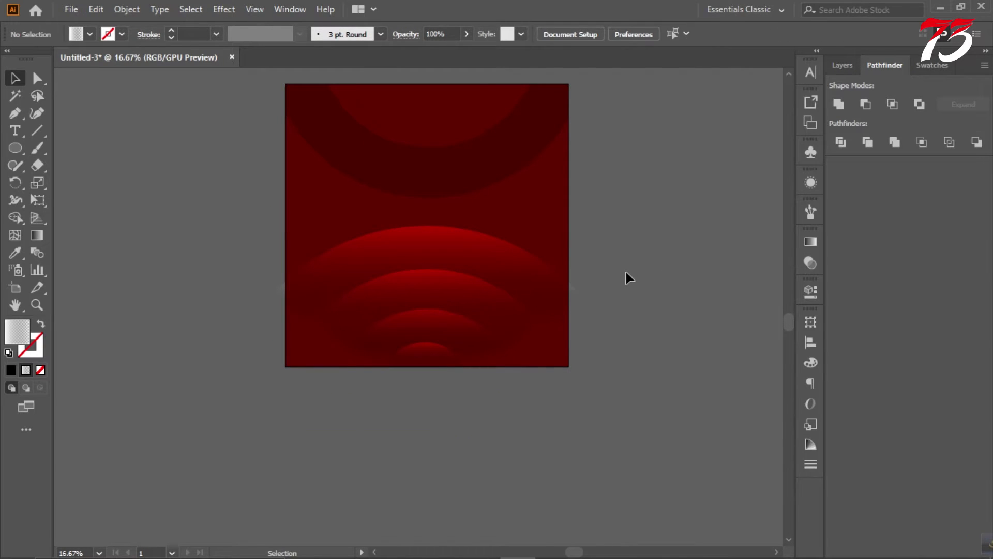
pyautogui.click(537, 271)
pyautogui.click(434, 240)
# - Stretch the largest fan's gradient down from its top and copy that gradient onto the inner fan
pyautogui.click(37, 235)
pyautogui.scroll(2, 432, 217)
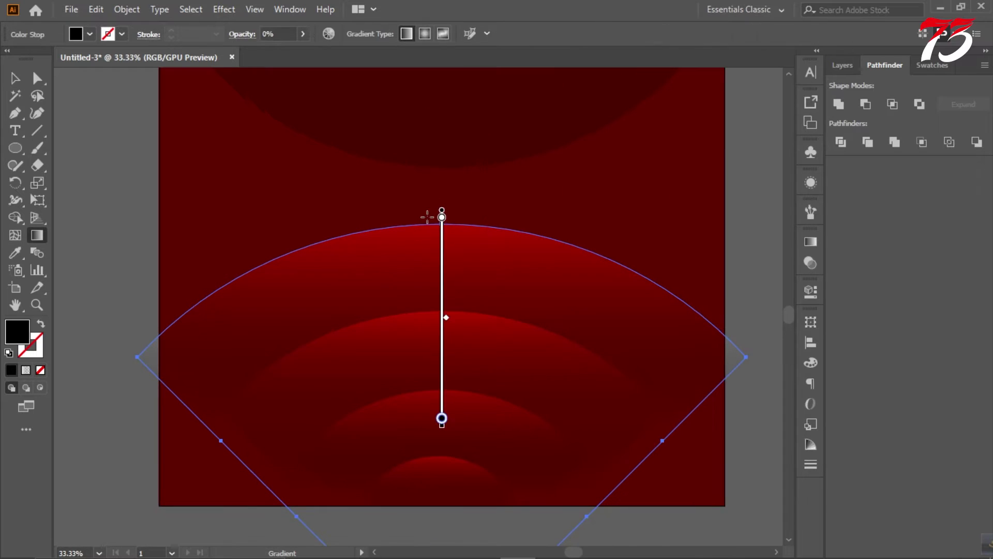
pyautogui.moveTo(442, 417); pyautogui.dragTo(424, 313)
pyautogui.press('a')
pyautogui.click(415, 354)
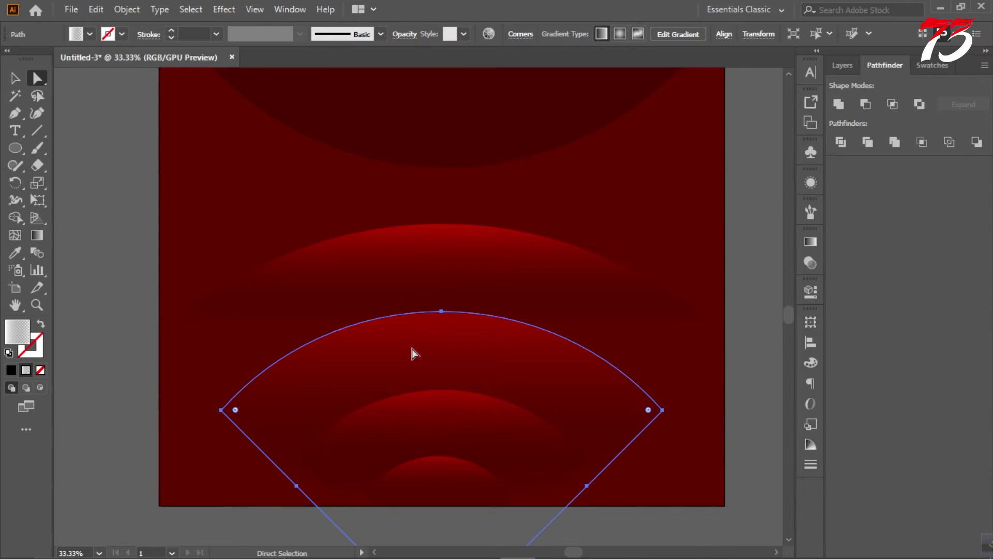
pyautogui.press('g')
pyautogui.press('a')
pyautogui.scroll(-2, 428, 397)
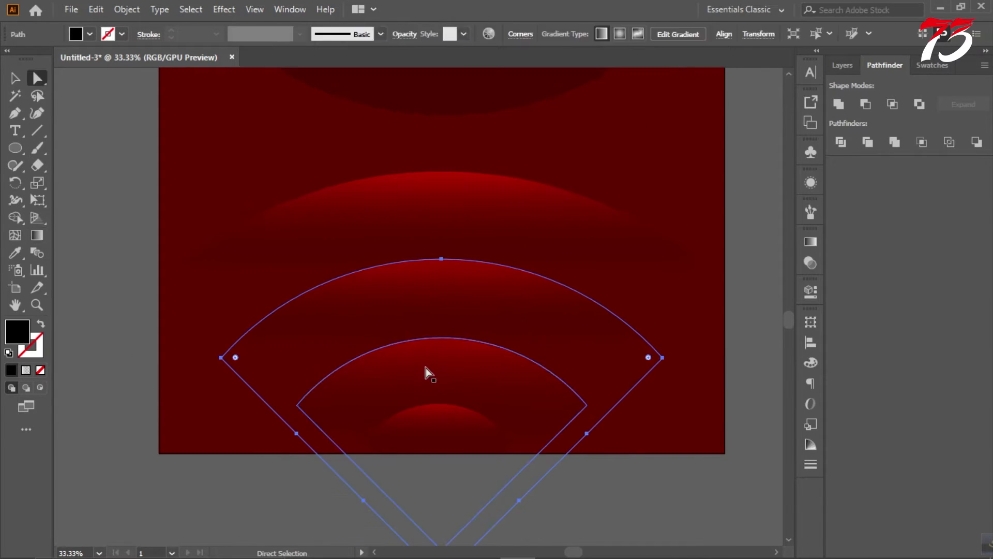
pyautogui.click(427, 368)
pyautogui.press('i')
pyautogui.click(37, 236)
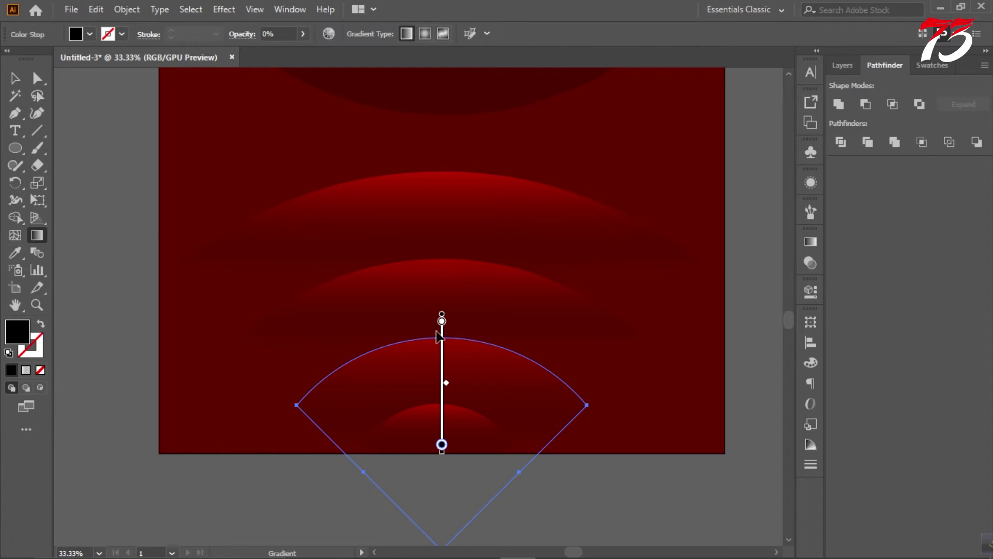
# - Review and adjust the smallest fan's gradient
pyautogui.press('a')
pyautogui.scroll(-2, 448, 377)
pyautogui.click(451, 367)
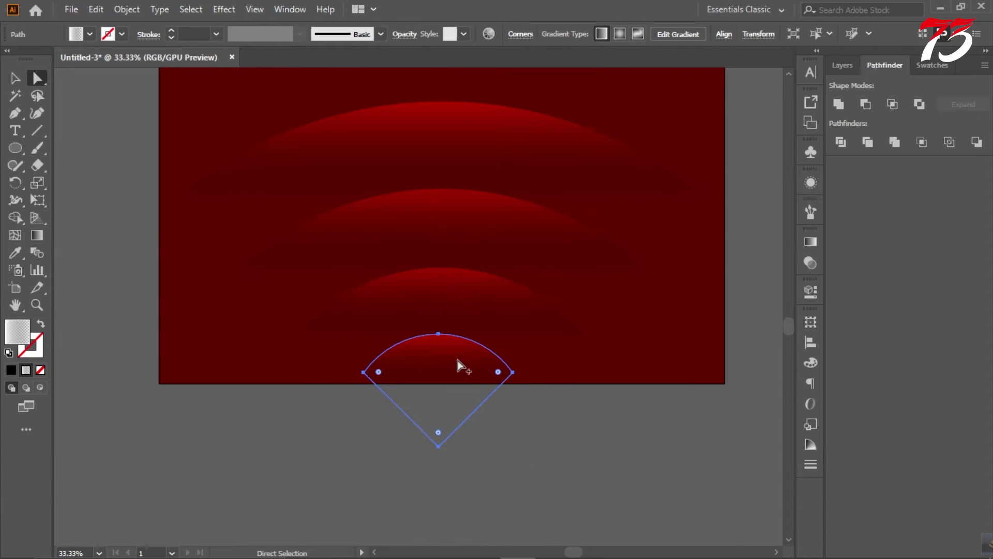
pyautogui.scroll(-1, 458, 360)
pyautogui.scroll(1, 653, 350)
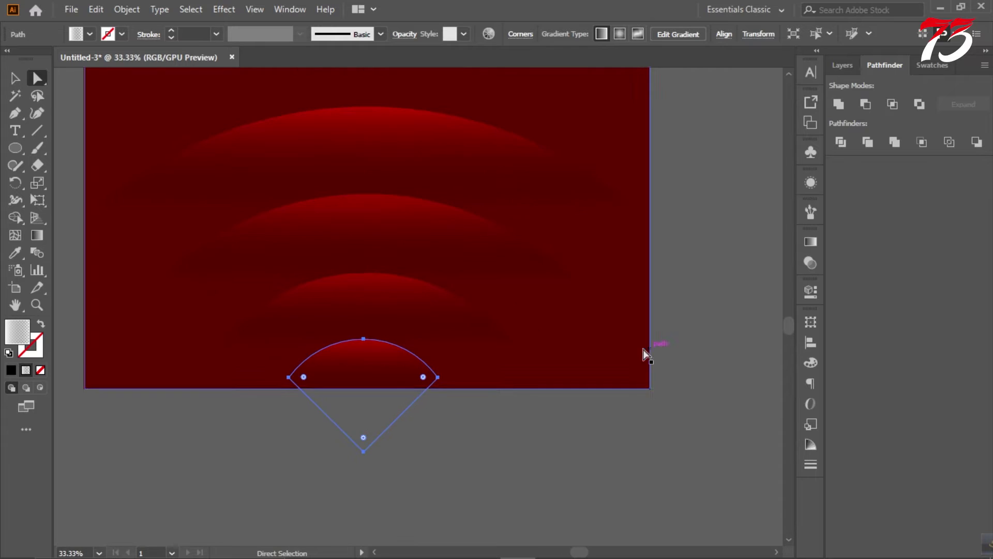
pyautogui.press('g')
pyautogui.scroll(1, 279, 324)
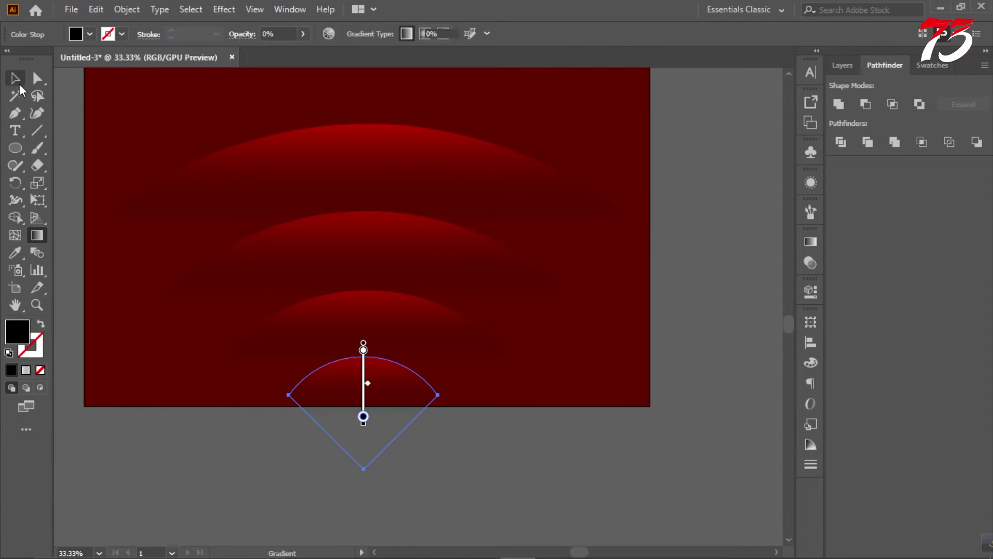
pyautogui.click(19, 87)
pyautogui.click(701, 252)
pyautogui.scroll(-2, 691, 252)
pyautogui.scroll(1, 693, 254)
pyautogui.scroll(3, 694, 255)
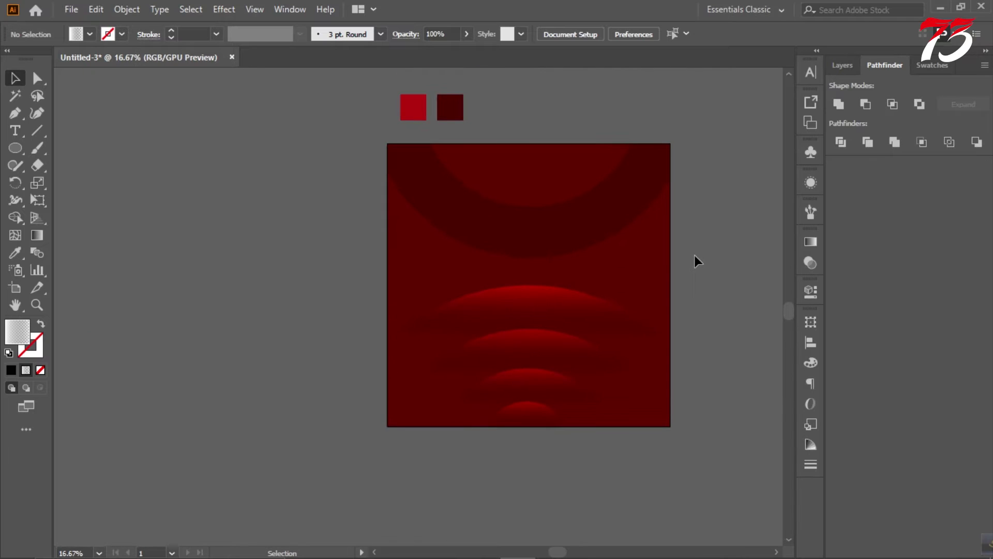
pyautogui.scroll(1, 694, 255)
pyautogui.scroll(-3, 689, 263)
# - Shorten one fan's gradient fade by pulling its end stop inward
pyautogui.click(505, 355)
pyautogui.press('g')
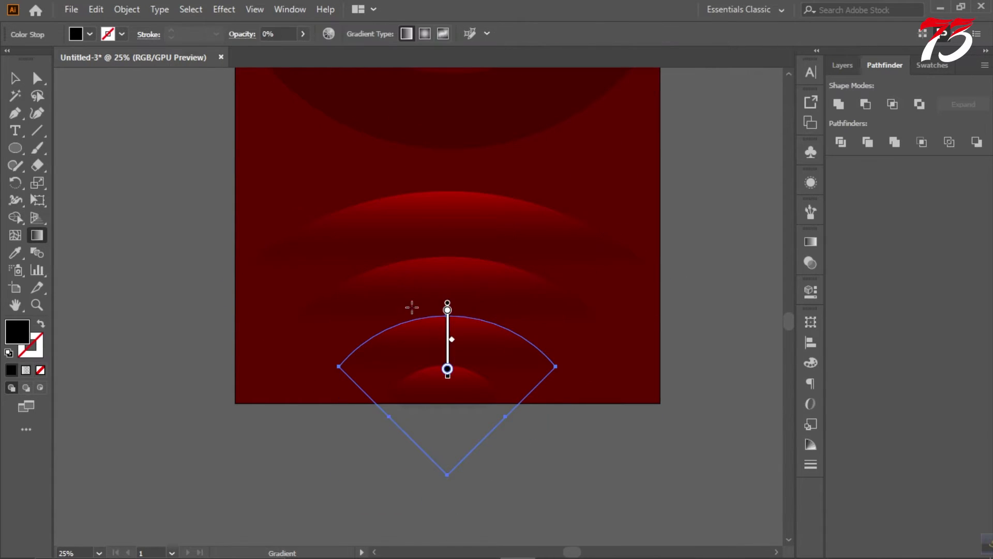
pyautogui.press('v')
pyautogui.click(87, 142)
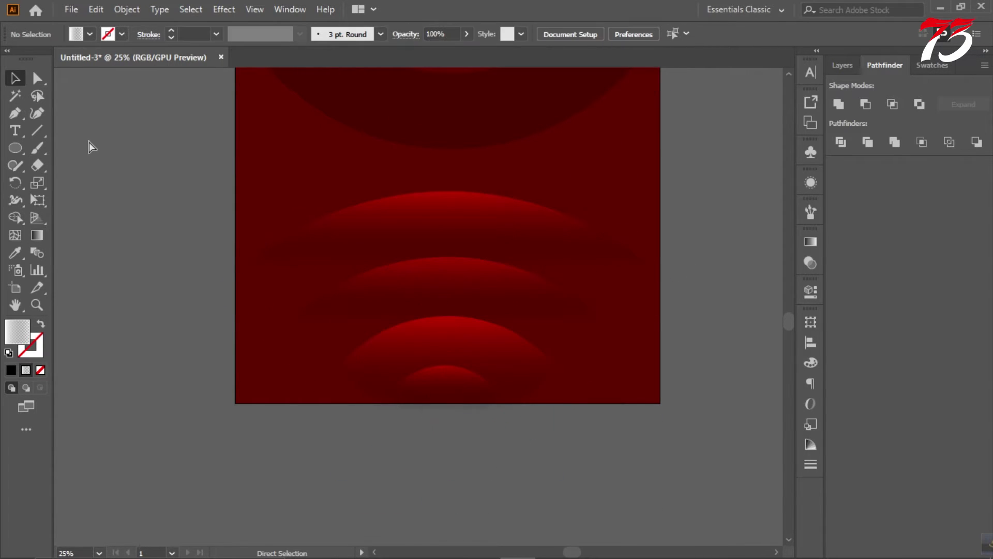
pyautogui.hotkey('ctrl', 'z')
pyautogui.click(811, 263)
pyautogui.click(811, 241)
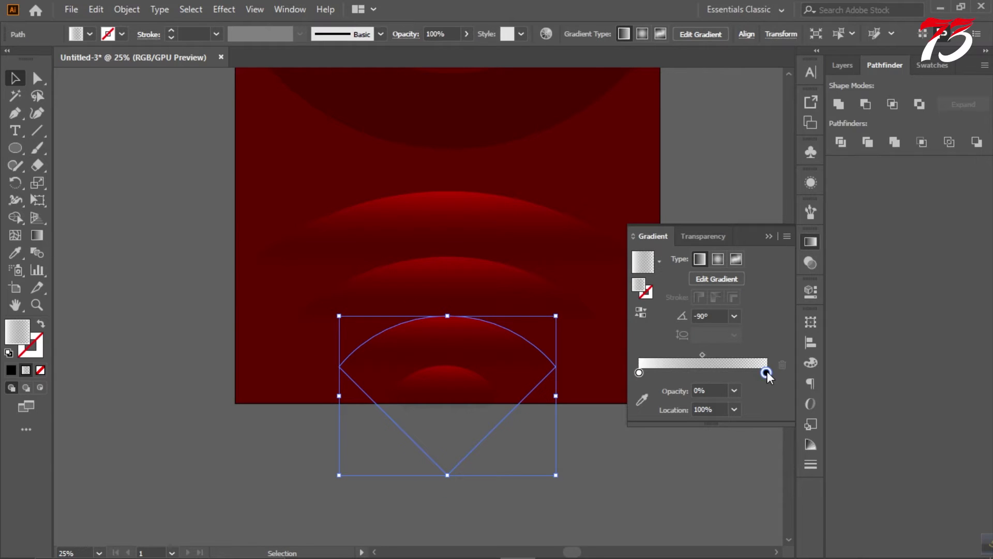
pyautogui.hotkey('ctrl', 'z')
pyautogui.hotkey('ctrl', 'z')
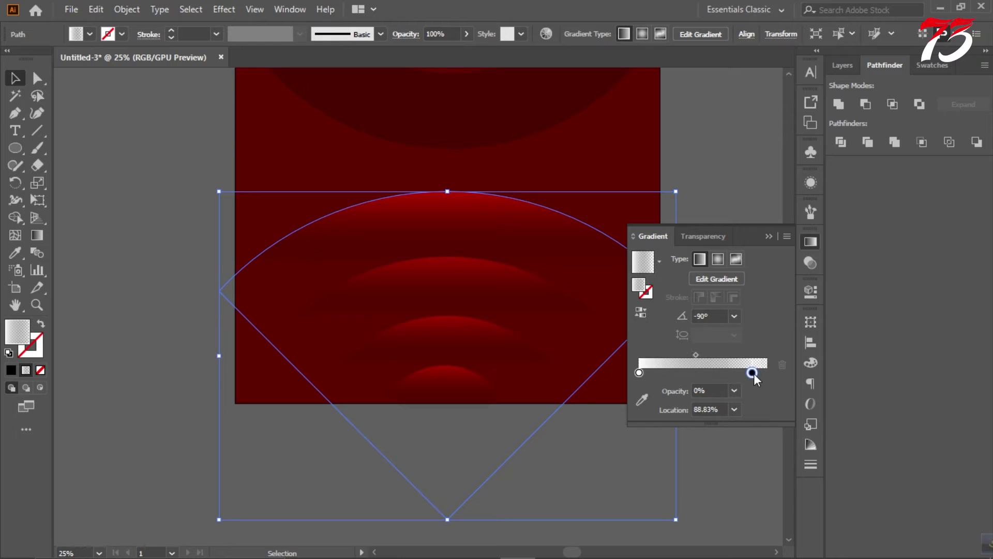
pyautogui.moveTo(753, 372); pyautogui.dragTo(764, 366)
pyautogui.click(736, 221)
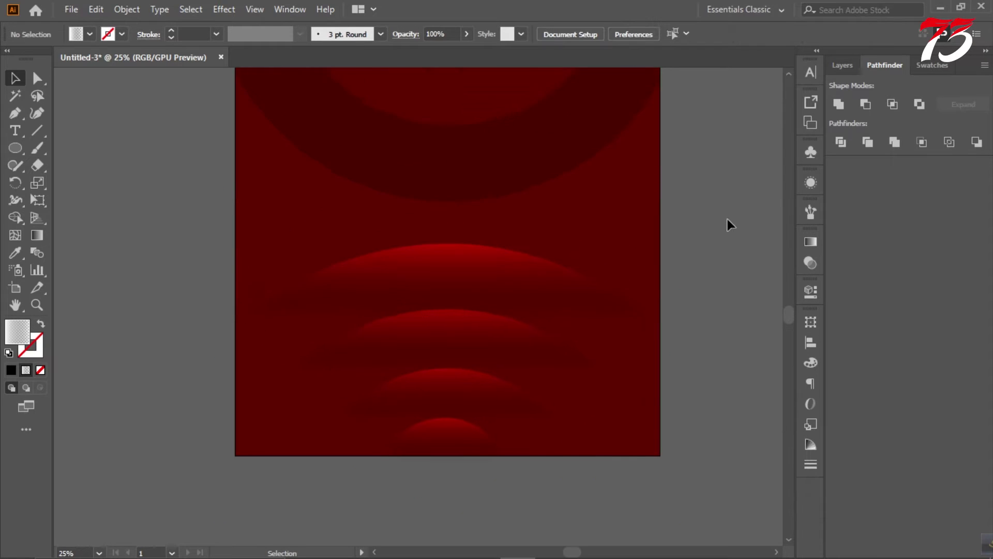
pyautogui.hotkey('ctrl', '-')
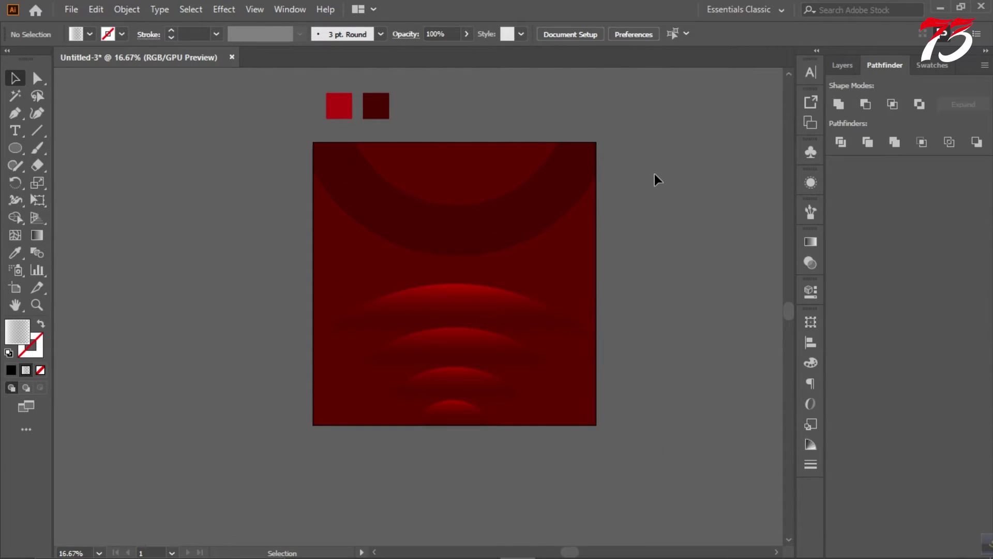
pyautogui.scroll(-1, 653, 175)
# - Enlarge the fans around their centre and move them lower on the artboard
pyautogui.click(505, 295)
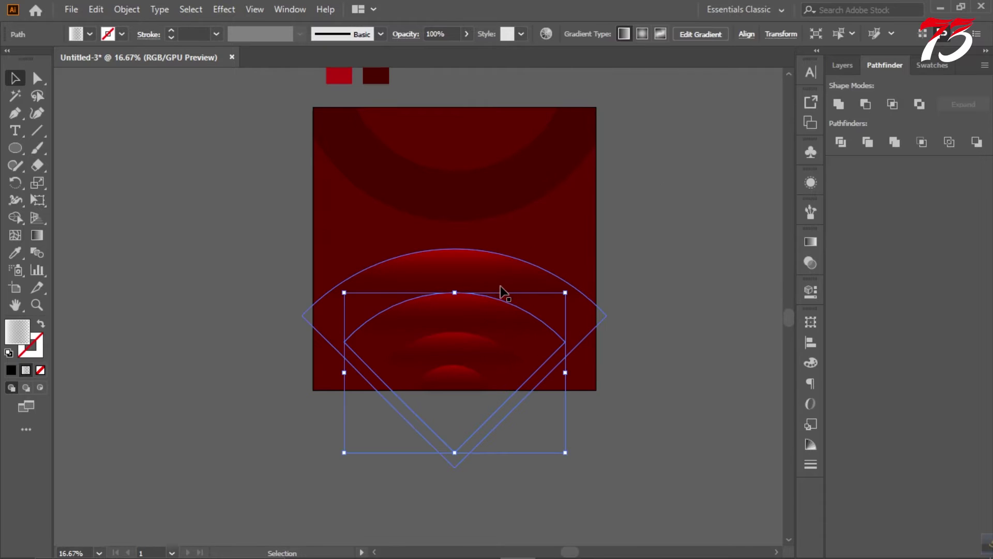
pyautogui.moveTo(607, 249); pyautogui.dragTo(723, 135)
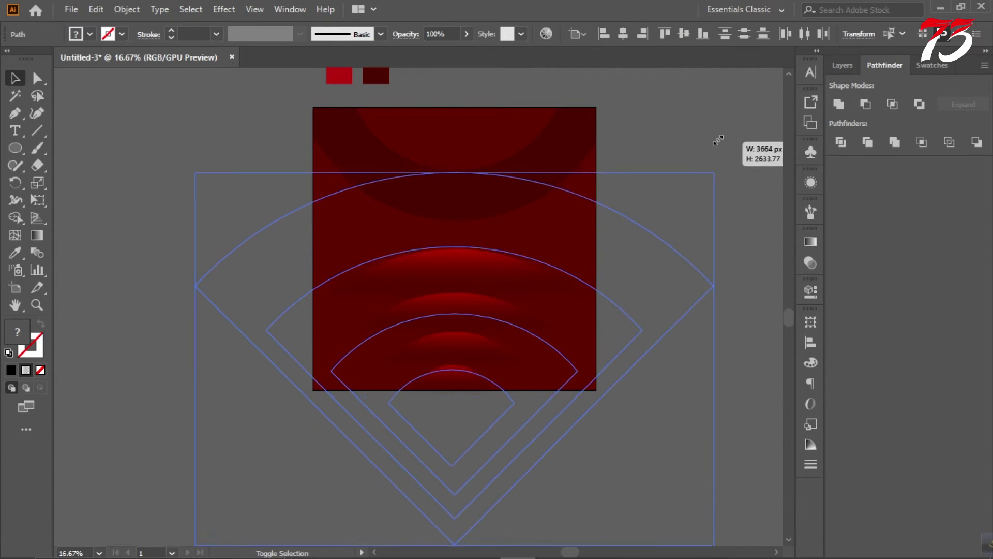
pyautogui.moveTo(605, 207)
pyautogui.mouseDown()
pyautogui.moveTo(604, 255)
pyautogui.moveTo(604, 240)
pyautogui.mouseUp()
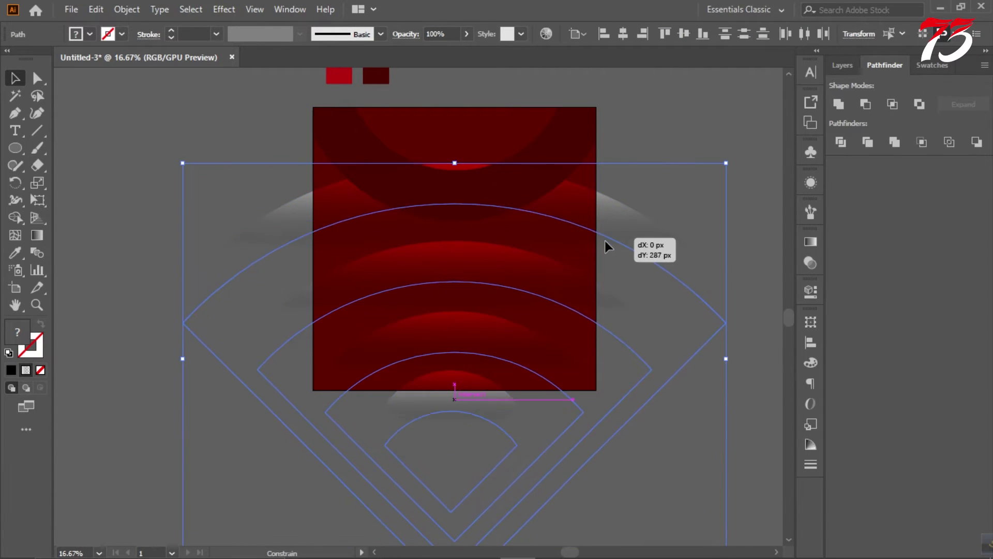
pyautogui.moveTo(726, 205)
pyautogui.mouseDown()
pyautogui.moveTo(633, 310)
pyautogui.moveTo(672, 250)
pyautogui.mouseUp()
pyautogui.click(687, 207)
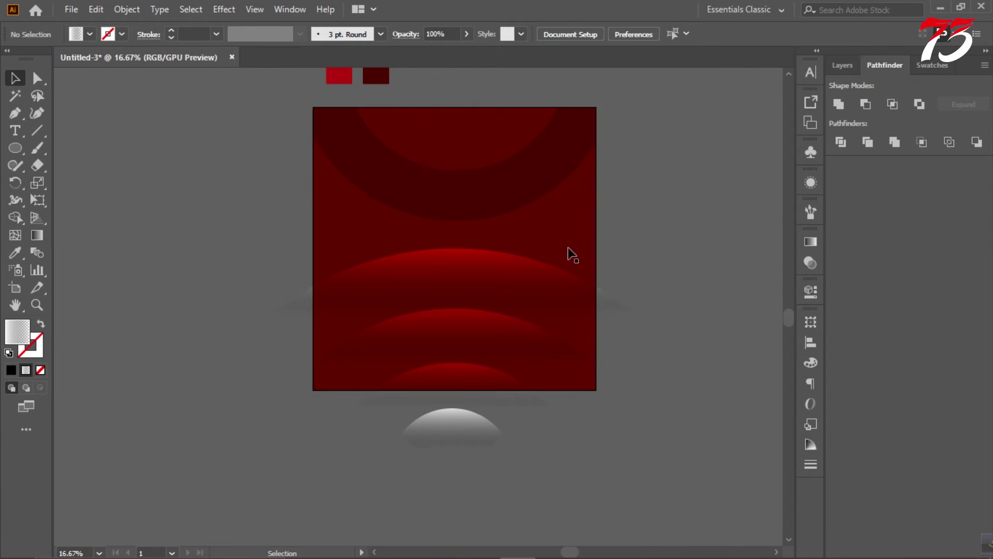
# - Shift-drag the inner fan straight up into the artboard
pyautogui.click(488, 335)
pyautogui.moveTo(479, 368); pyautogui.dragTo(492, 313)
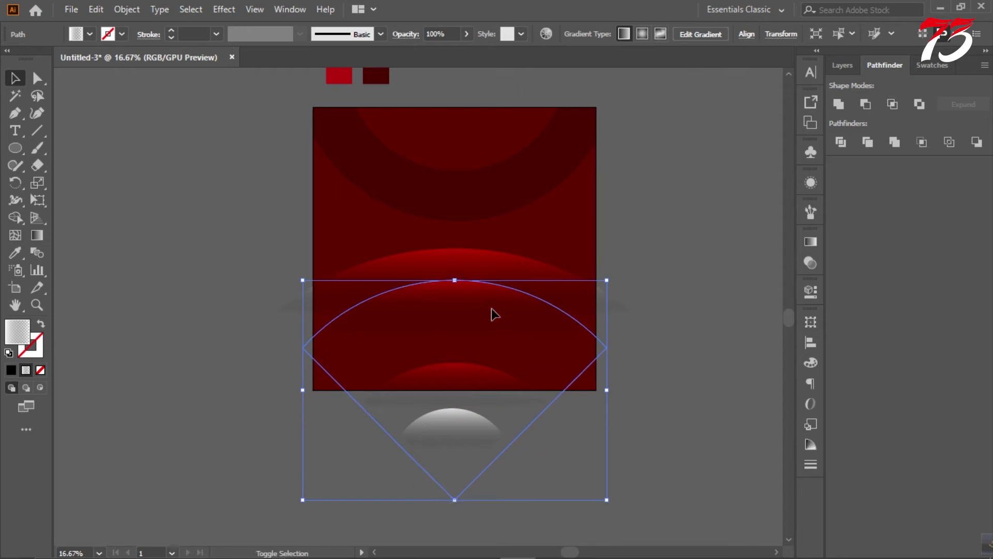
pyautogui.moveTo(470, 395); pyautogui.dragTo(475, 362)
pyautogui.hotkey('ctrl', 'z')
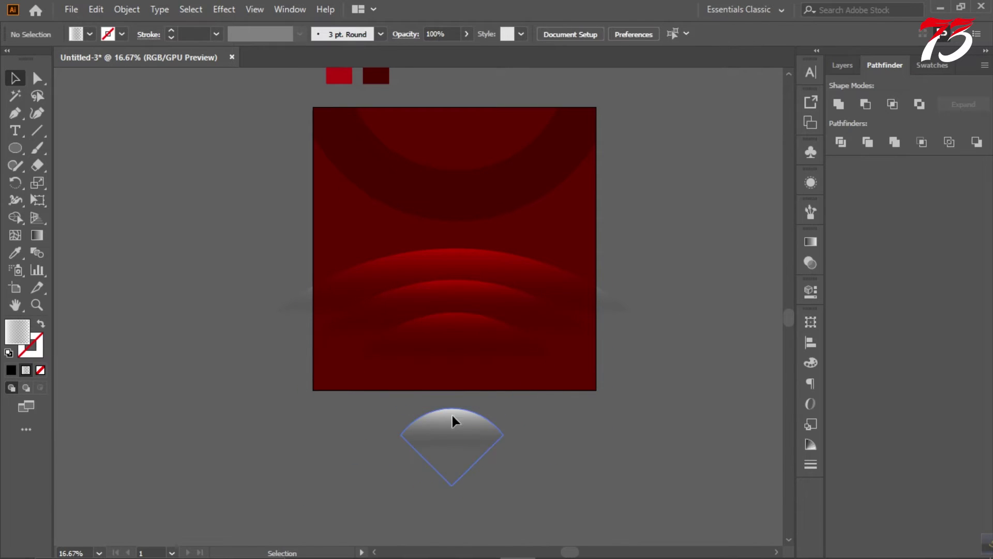
pyautogui.moveTo(455, 417); pyautogui.dragTo(454, 362)
pyautogui.click(662, 319)
pyautogui.click(461, 383)
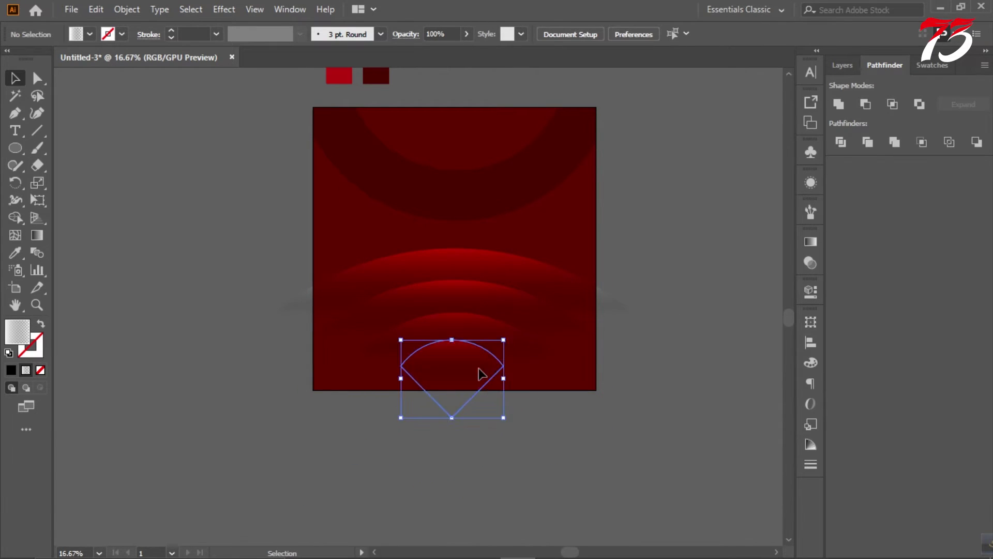
pyautogui.click(720, 307)
pyautogui.scroll(1, 717, 302)
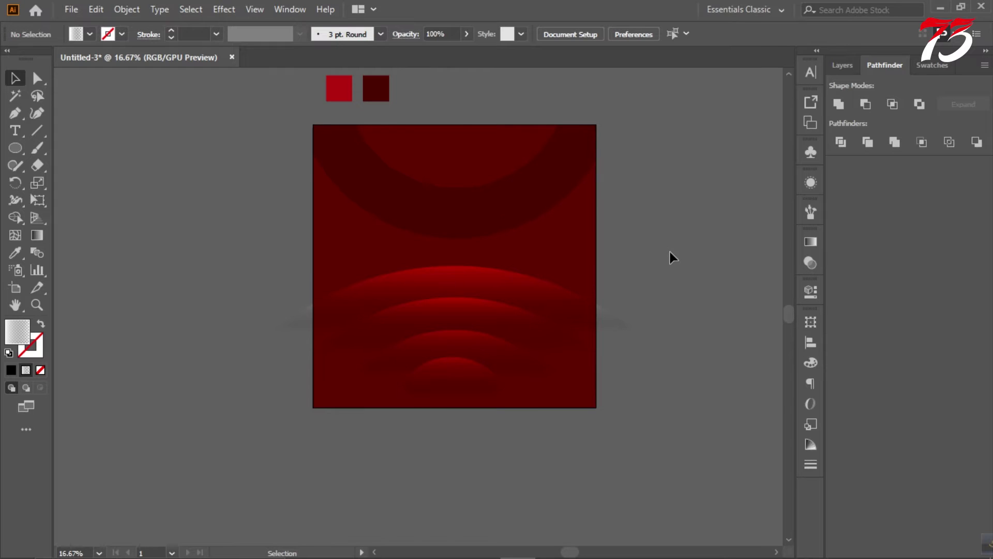
pyautogui.hotkey('ctrl', 'a')
pyautogui.click(15, 217)
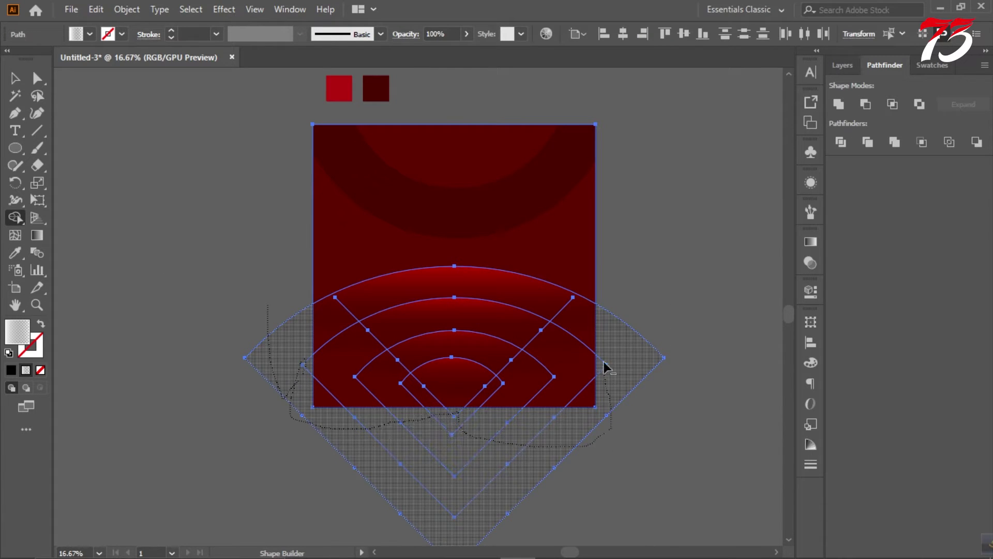
# - Bring the dark-red background square in front of the fans
pyautogui.click(15, 78)
pyautogui.click(135, 157)
pyautogui.hotkey('ctrl', 'a')
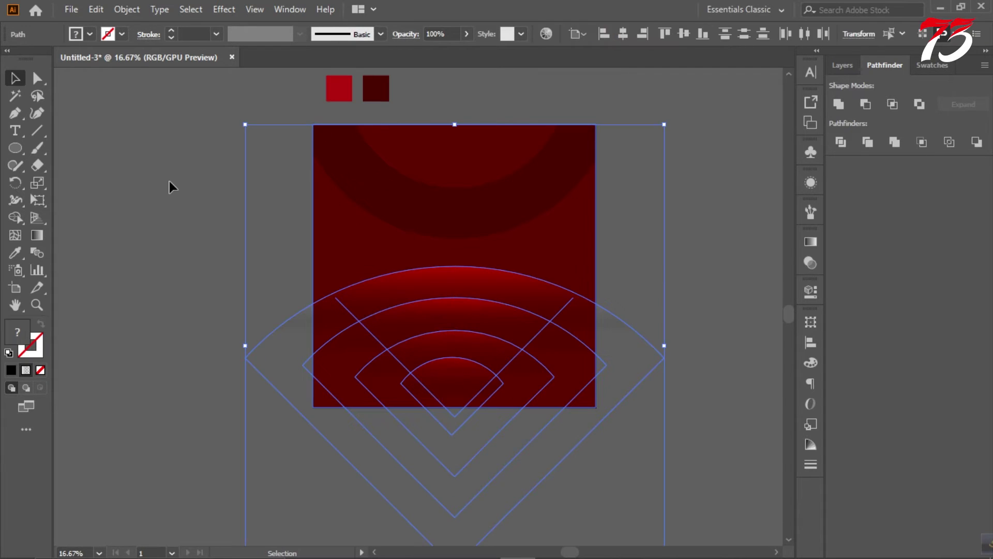
pyautogui.click(607, 256)
pyautogui.rightClick(550, 343)
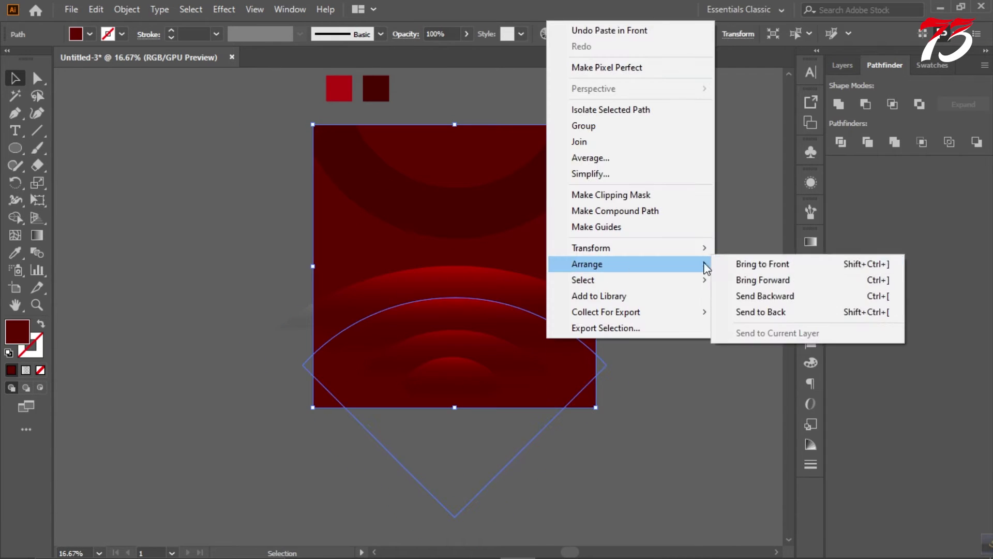
pyautogui.click(770, 264)
pyautogui.click(714, 285)
# - Select the three fans and the square and make a clipping mask
pyautogui.click(592, 408)
pyautogui.keyDown('shift'); pyautogui.click(515, 432); pyautogui.keyUp('shift')
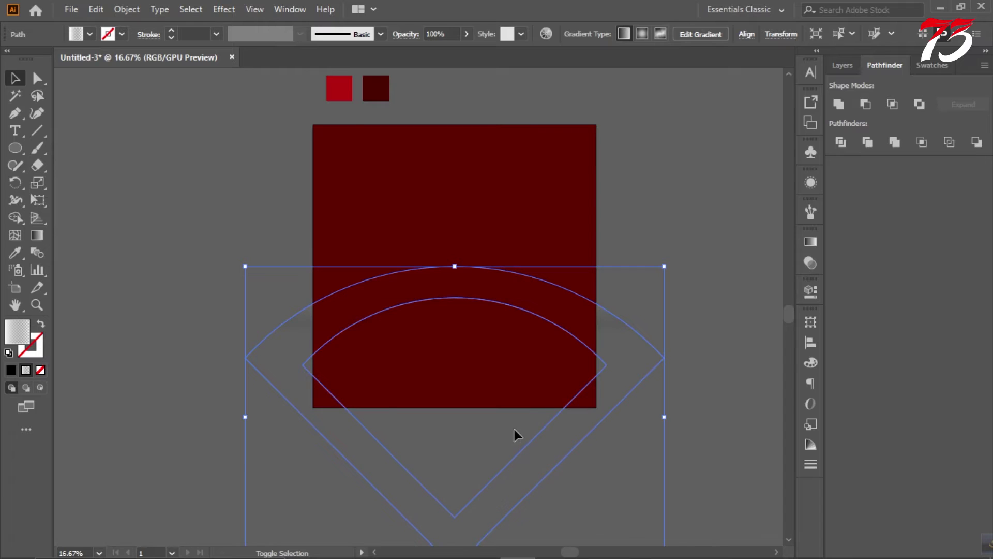
pyautogui.keyDown('shift'); pyautogui.click(471, 423); pyautogui.keyUp('shift')
pyautogui.keyDown('shift'); pyautogui.click(523, 401); pyautogui.keyUp('shift')
pyautogui.scroll(-1, 523, 401)
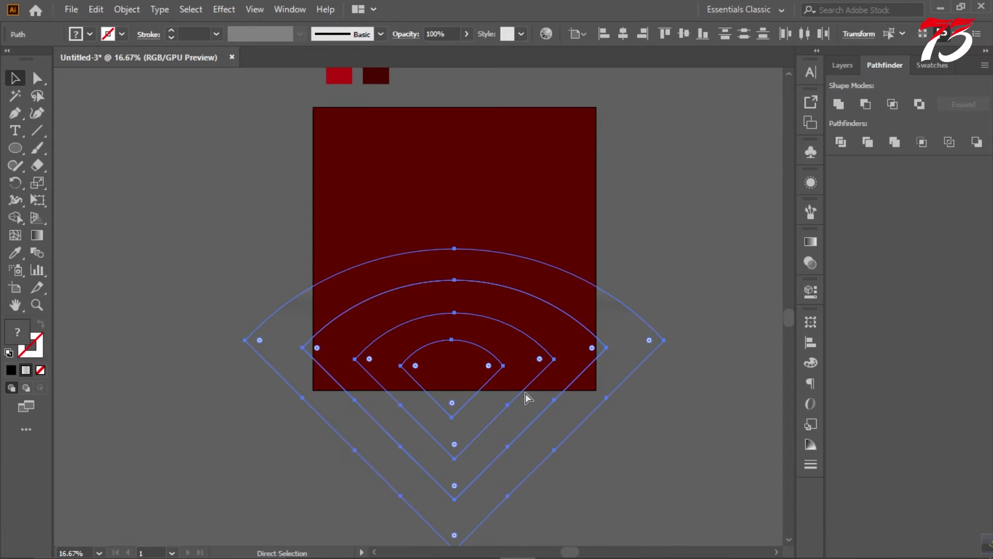
pyautogui.rightClick(566, 331)
pyautogui.click(655, 218)
pyautogui.click(688, 235)
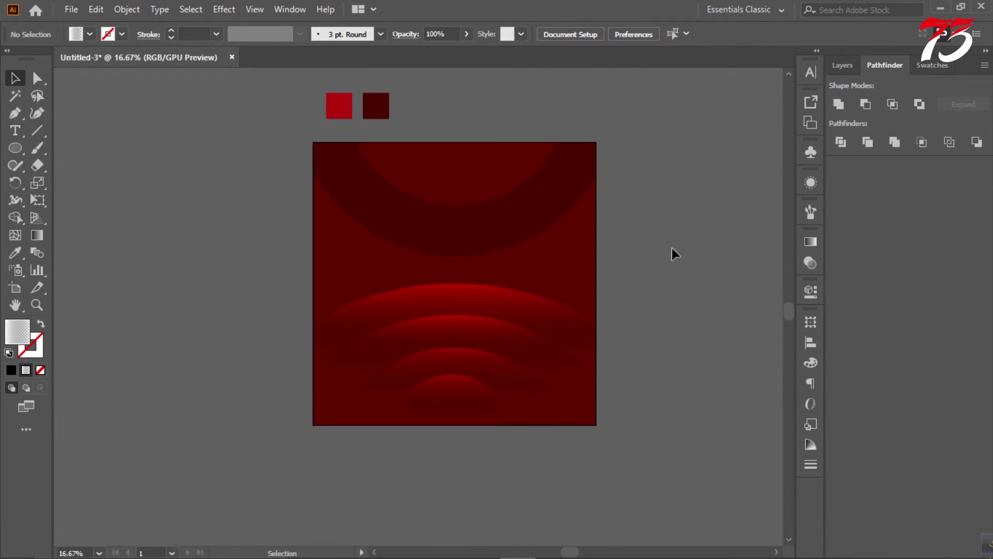
pyautogui.scroll(1, 474, 331)
# - Inside the clip group, redraw the innermost fan's gradient vertically across its arch
pyautogui.doubleClick(473, 326)
pyautogui.click(473, 326)
pyautogui.press('.')
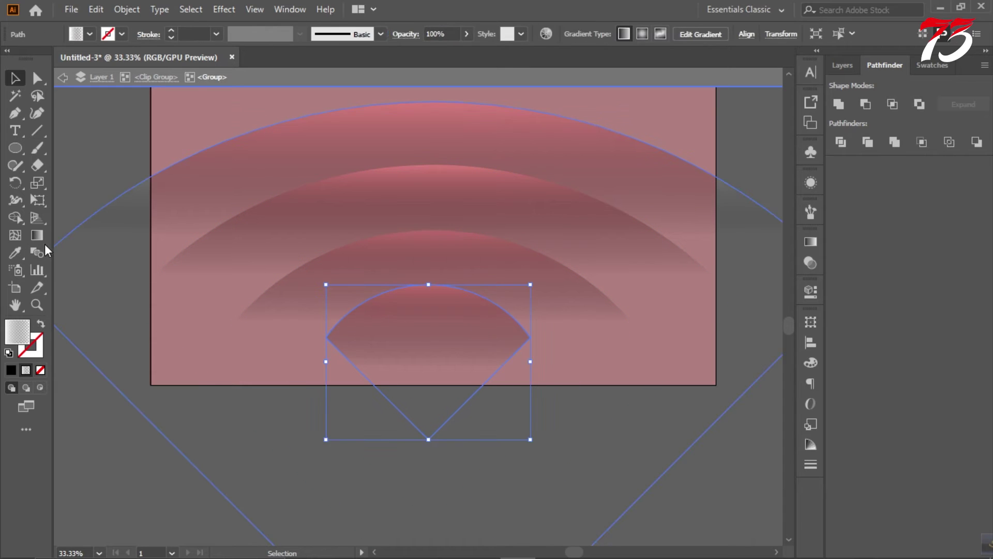
pyautogui.press('g')
pyautogui.moveTo(428, 366); pyautogui.dragTo(412, 386)
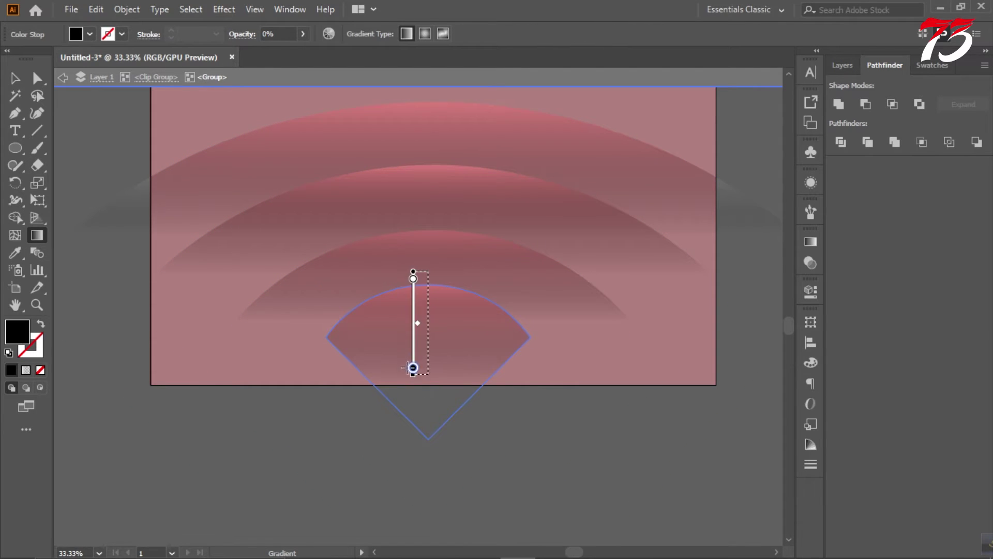
pyautogui.press('v')
pyautogui.hotkey('ctrl', '-')
pyautogui.doubleClick(644, 218)
pyautogui.click(645, 216)
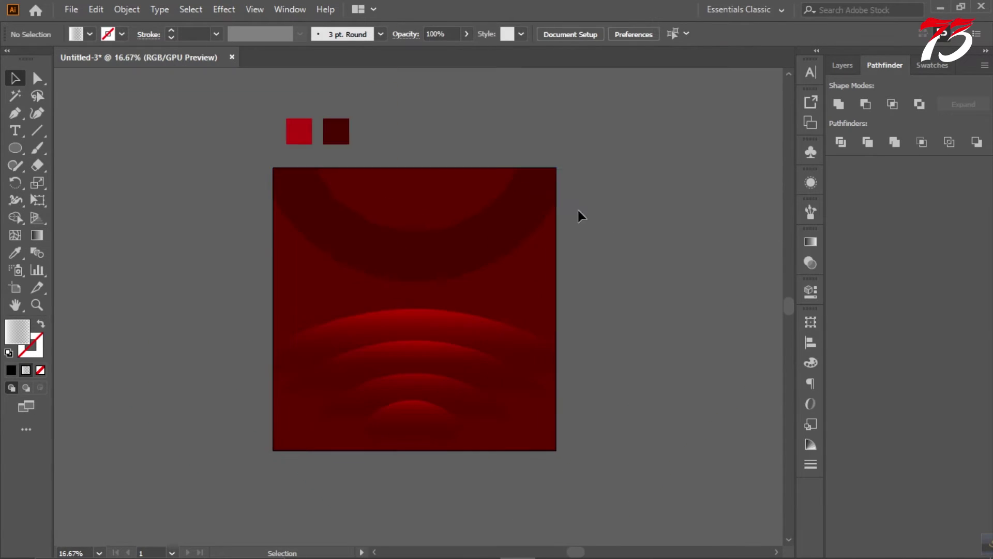
pyautogui.scroll(1, 591, 209)
pyautogui.scroll(-3, 592, 208)
pyautogui.scroll(3, 440, 362)
# - Redraw the next fan's gradient higher on its arch
pyautogui.click(455, 334)
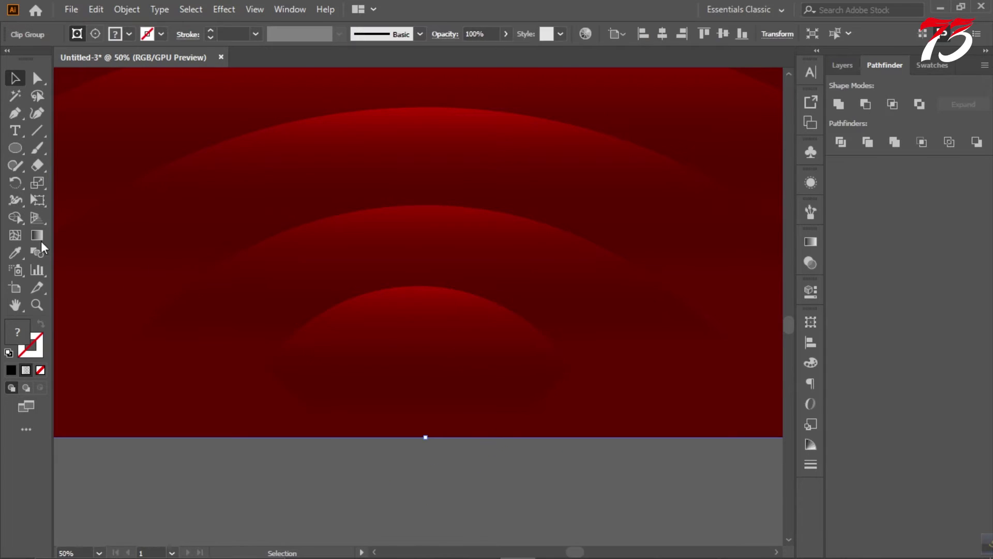
pyautogui.doubleClick(424, 312)
pyautogui.click(432, 323)
pyautogui.press('g')
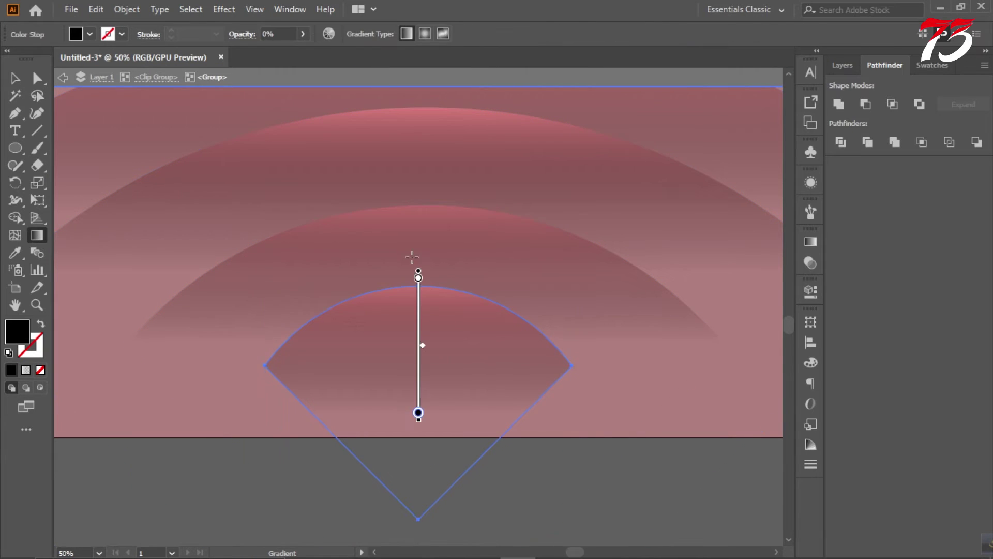
pyautogui.moveTo(412, 257); pyautogui.dragTo(404, 352)
pyautogui.click(14, 78)
pyautogui.scroll(-3, 159, 178)
pyautogui.doubleClick(159, 178)
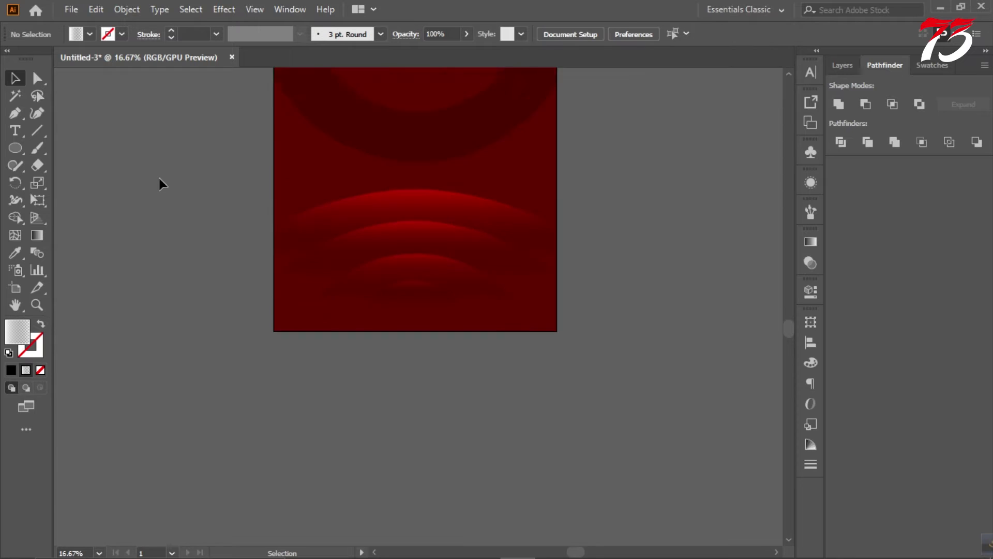
pyautogui.scroll(2, 159, 176)
pyautogui.scroll(-2, 159, 176)
pyautogui.scroll(4, 425, 326)
# - Redraw another arc's gradient vertically, ending it mid-shape
pyautogui.click(402, 306)
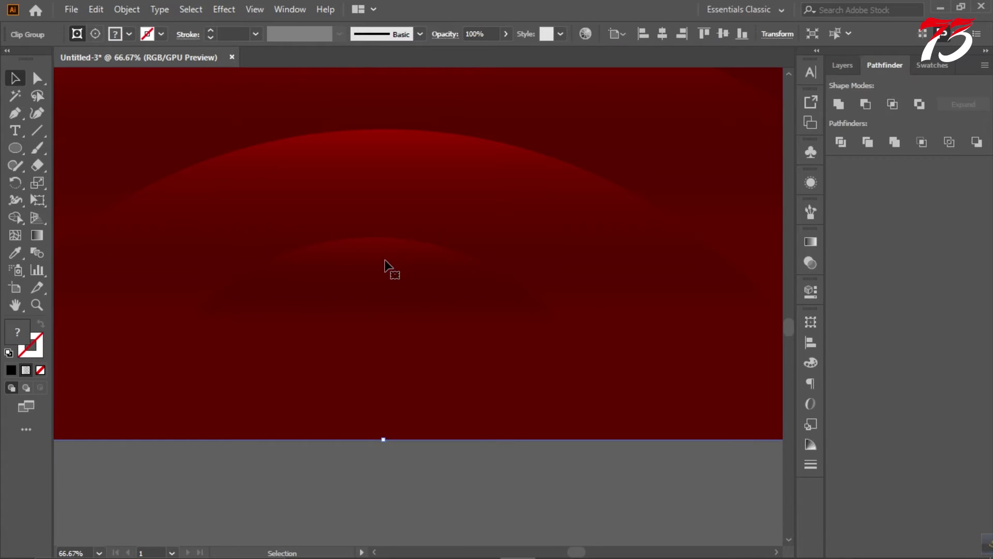
pyautogui.doubleClick(385, 261)
pyautogui.doubleClick(393, 253)
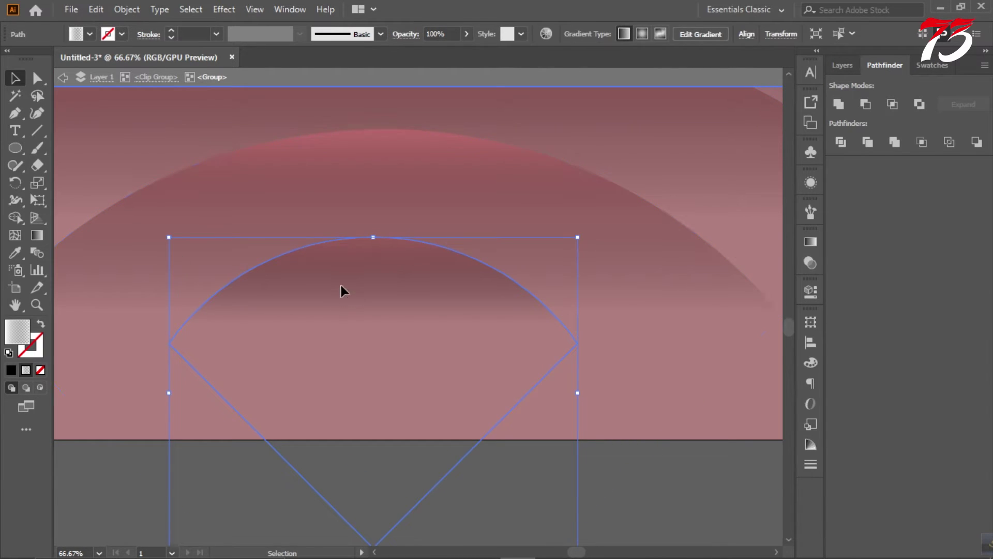
pyautogui.press('g')
pyautogui.moveTo(385, 334); pyautogui.dragTo(374, 389)
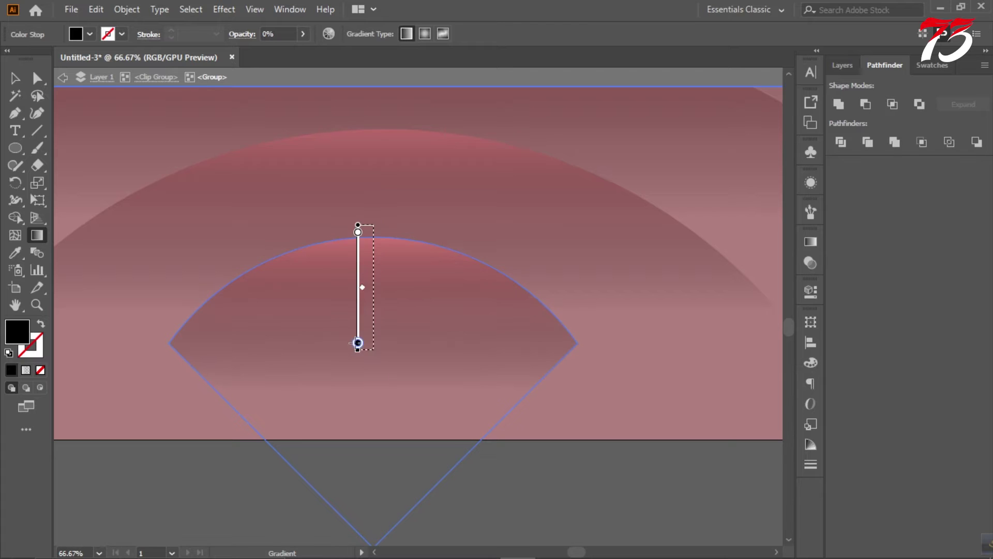
pyautogui.moveTo(358, 342); pyautogui.dragTo(350, 360)
pyautogui.click(15, 79)
pyautogui.hotkey('ctrl', '-')
pyautogui.click(142, 171)
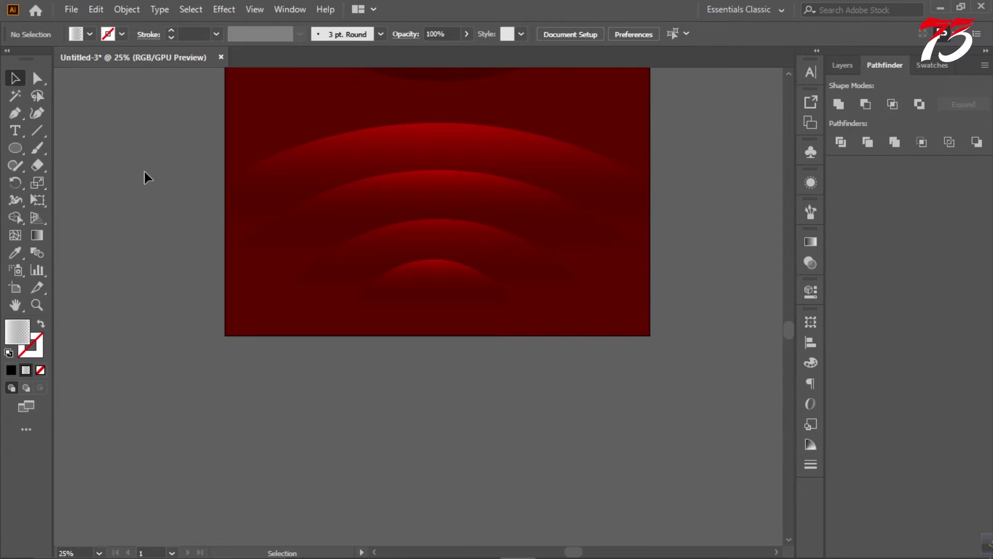
pyautogui.hotkey('ctrl', '-')
pyautogui.hotkey('ctrl', '+')
pyautogui.scroll(3, 160, 170)
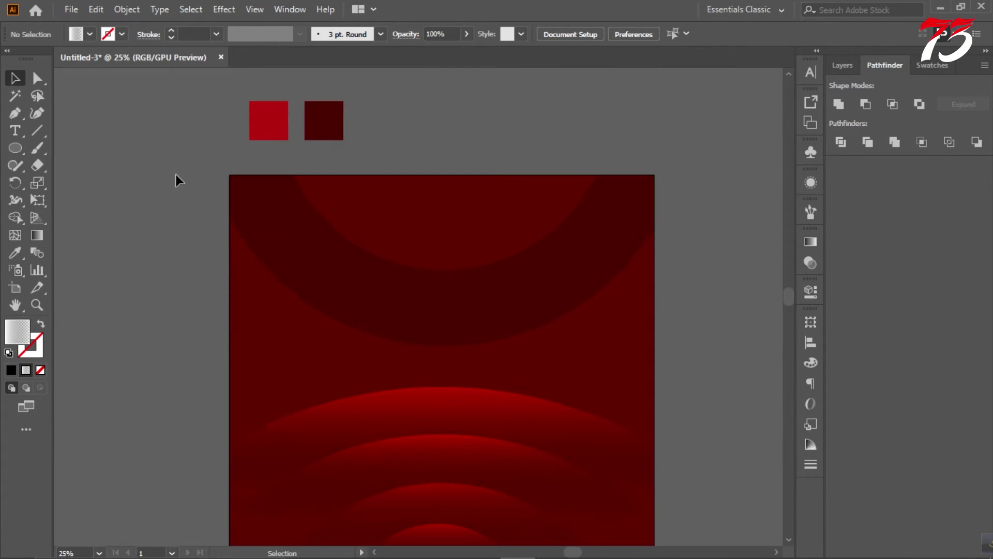
# - Draw a large black-filled circle above the artboard
pyautogui.click(15, 147)
pyautogui.moveTo(380, 107); pyautogui.dragTo(490, 217)
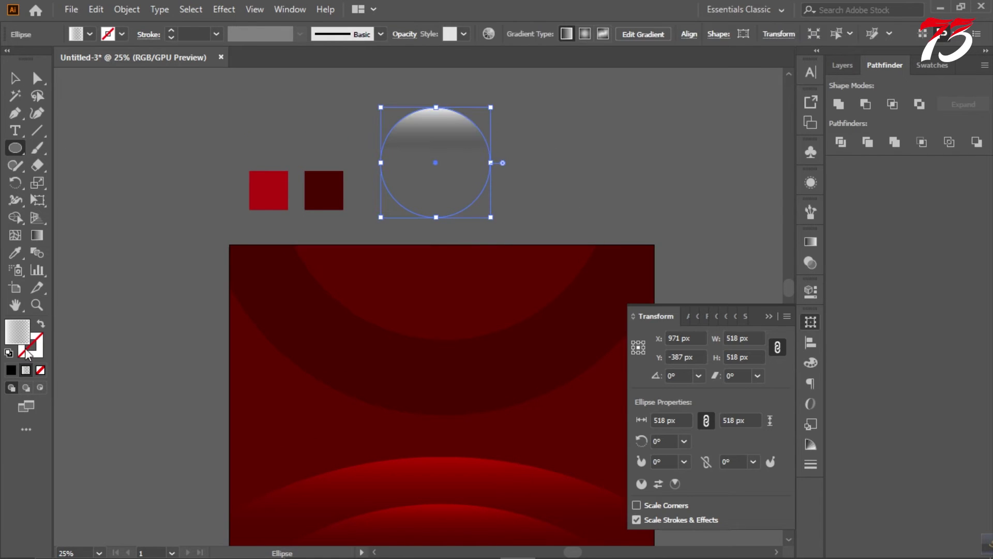
pyautogui.click(11, 370)
pyautogui.hotkey('ctrl', '+')
pyautogui.hotkey('ctrl', '+')
pyautogui.hotkey('ctrl', '+')
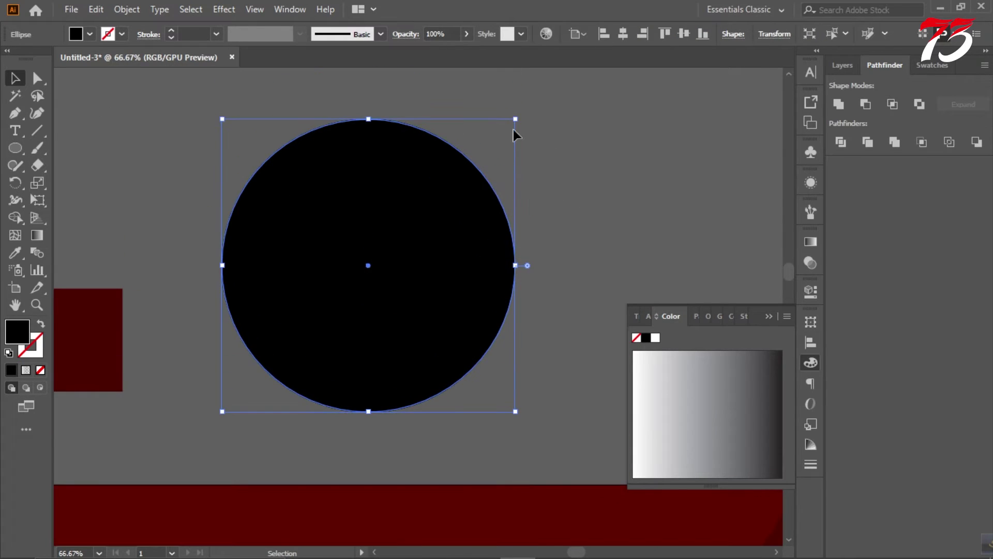
# - Add smaller concentric circle copies, filling the inner one dark red #4c0000
pyautogui.moveTo(514, 119); pyautogui.dragTo(499, 155)
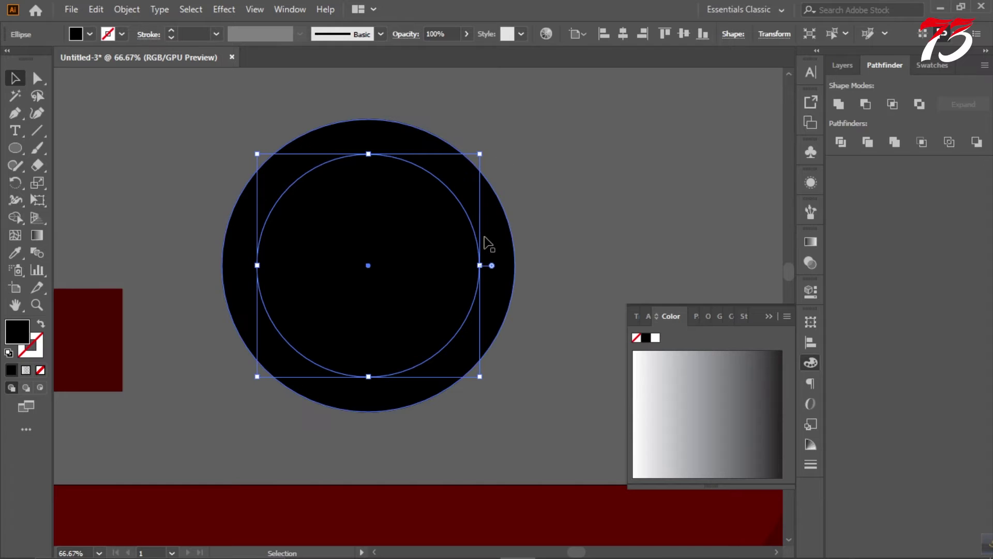
pyautogui.press('i')
pyautogui.click(88, 337)
pyautogui.press('v')
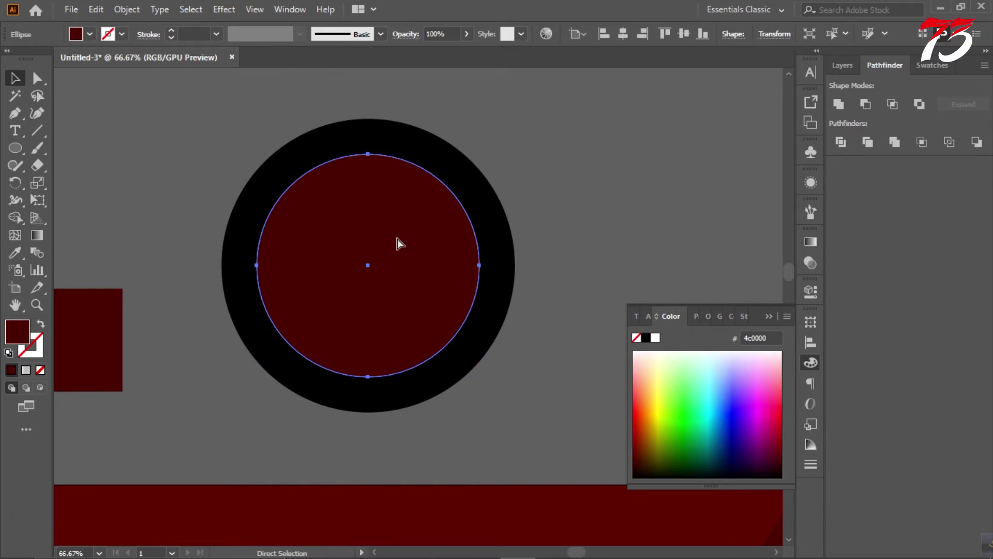
pyautogui.moveTo(479, 155)
pyautogui.mouseDown()
pyautogui.moveTo(465, 178)
pyautogui.moveTo(472, 172)
pyautogui.moveTo(476, 207)
pyautogui.mouseUp()
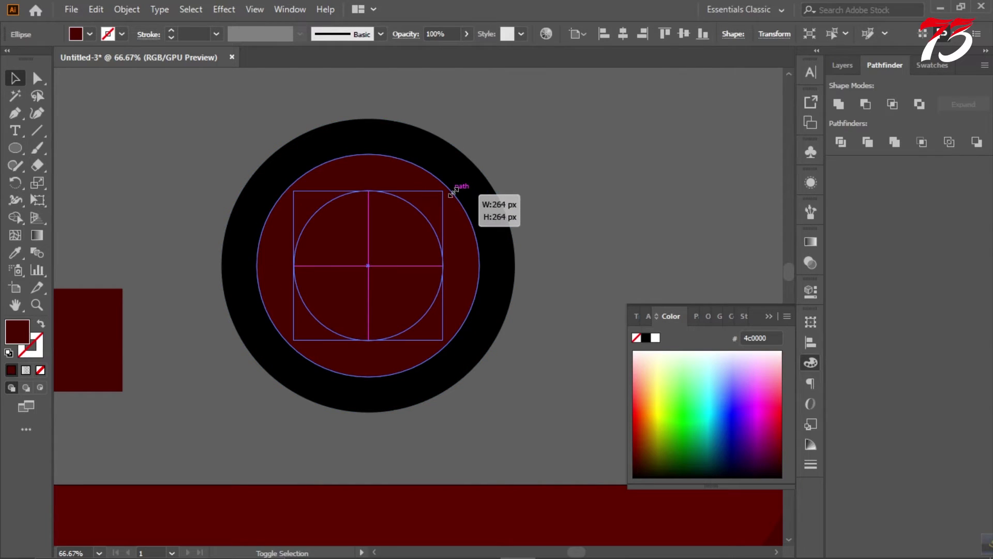
pyautogui.click(530, 215)
# - Select the black and red circles together and combine them with Shape Builder
pyautogui.click(470, 228)
pyautogui.click(435, 239)
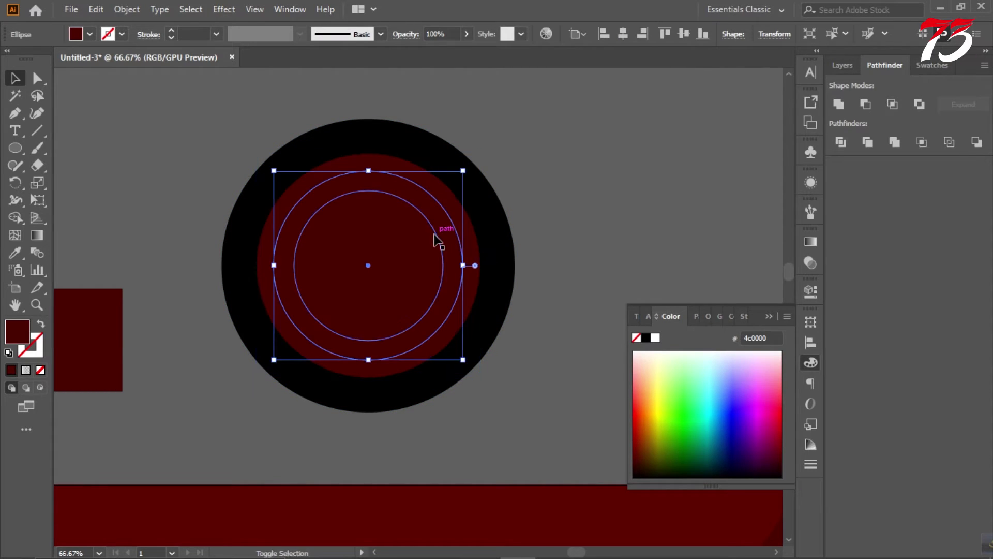
pyautogui.keyDown('shift'); pyautogui.click(434, 239); pyautogui.keyUp('shift')
pyautogui.click(15, 217)
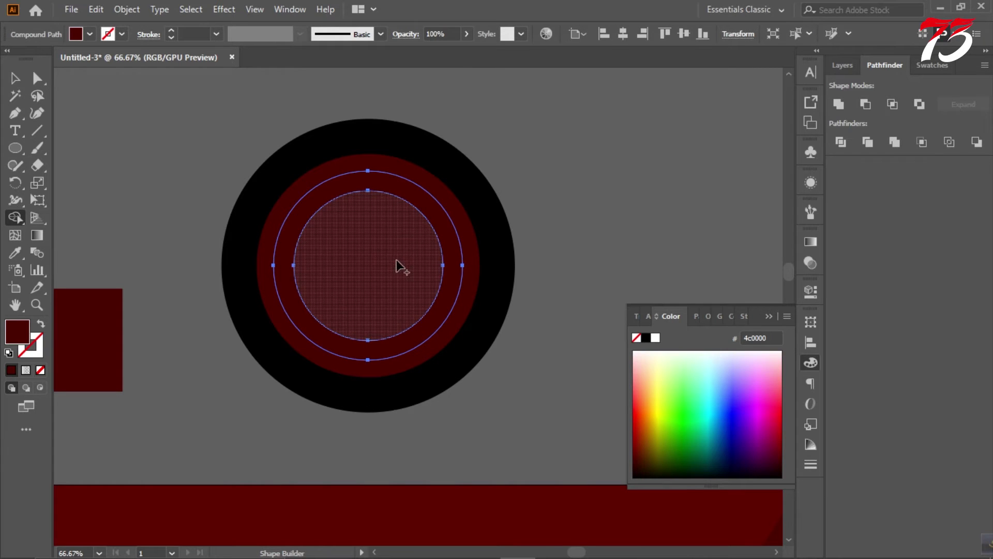
pyautogui.press('v')
pyautogui.click(102, 117)
# - Hollow out the inner disc of the red ring with Shape Builder
pyautogui.click(363, 260)
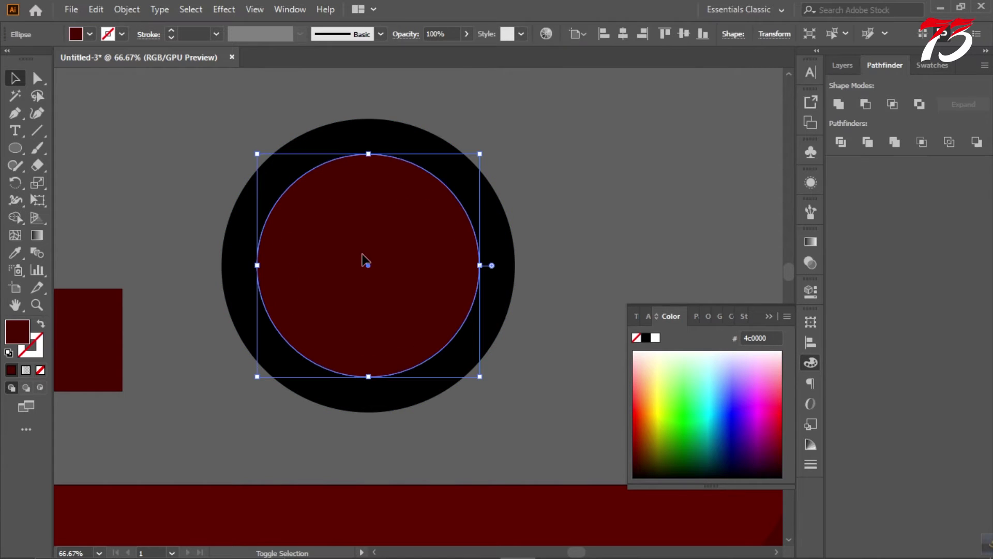
pyautogui.click(15, 218)
pyautogui.keyDown('alt'); pyautogui.click(362, 258); pyautogui.keyUp('alt')
pyautogui.click(15, 78)
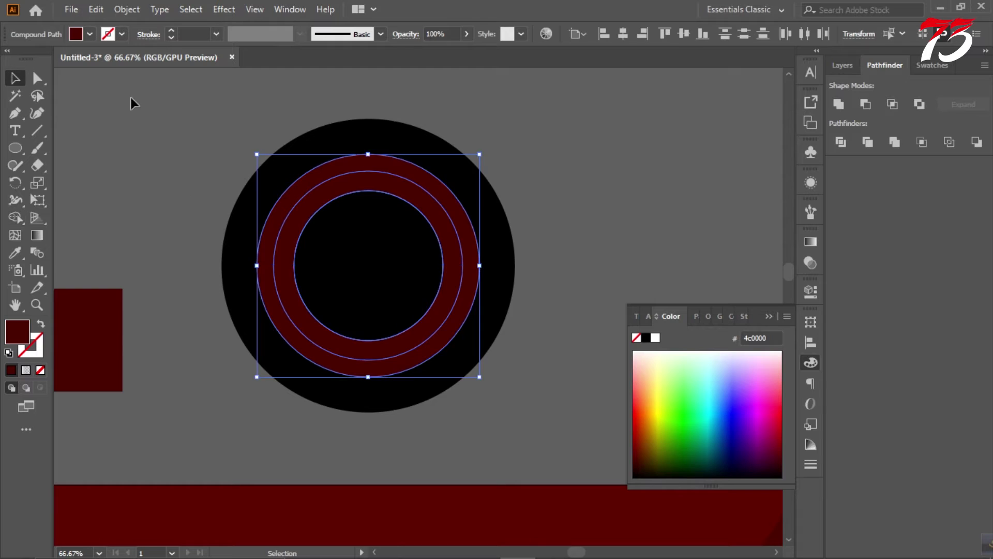
pyautogui.click(130, 98)
# - Delete the outer red band of the ring with Shape Builder
pyautogui.click(375, 167)
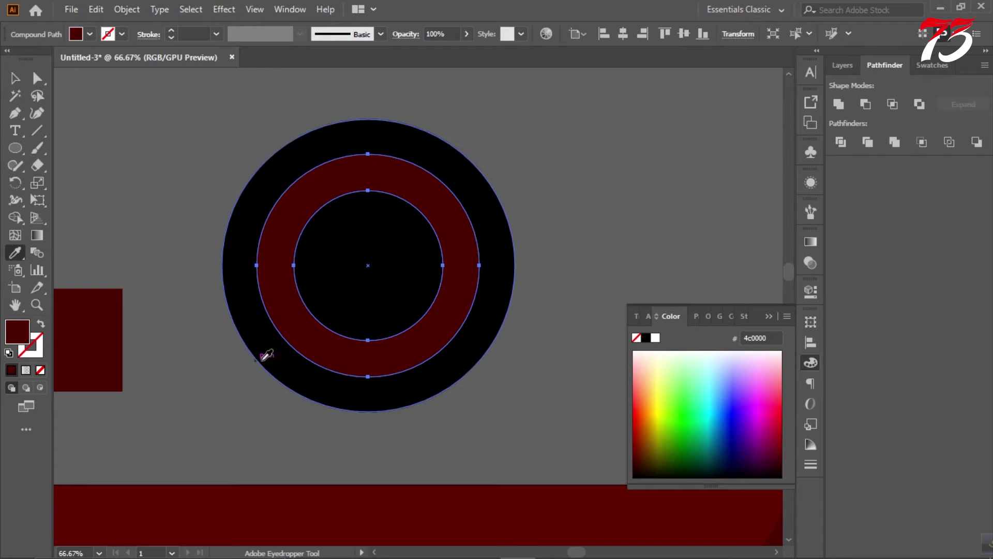
pyautogui.click(15, 217)
pyautogui.keyDown('alt'); pyautogui.click(321, 178); pyautogui.keyUp('alt')
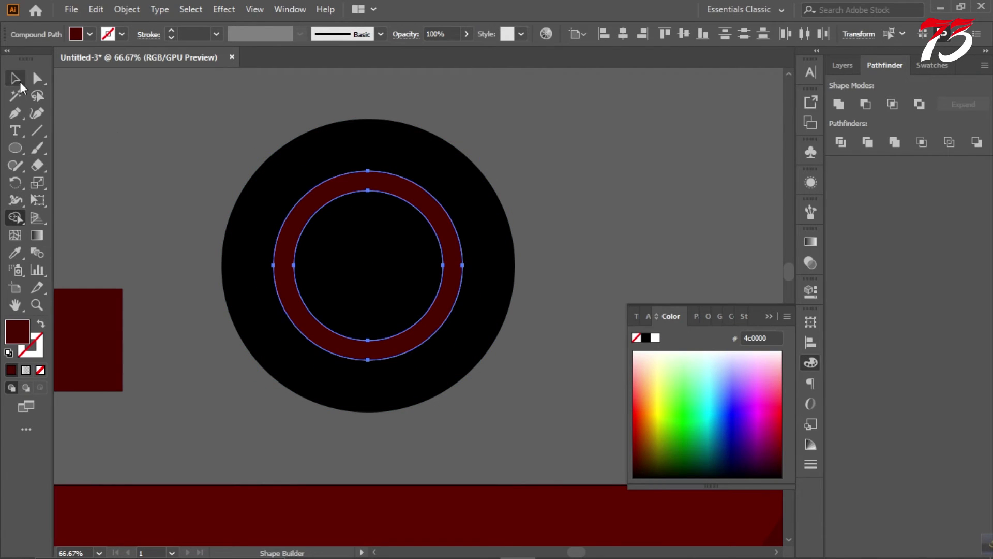
pyautogui.press('v')
pyautogui.click(225, 160)
# - Knock out the band between the black ring and the red ring
pyautogui.click(305, 200)
pyautogui.keyDown('shift'); pyautogui.click(266, 177); pyautogui.keyUp('shift')
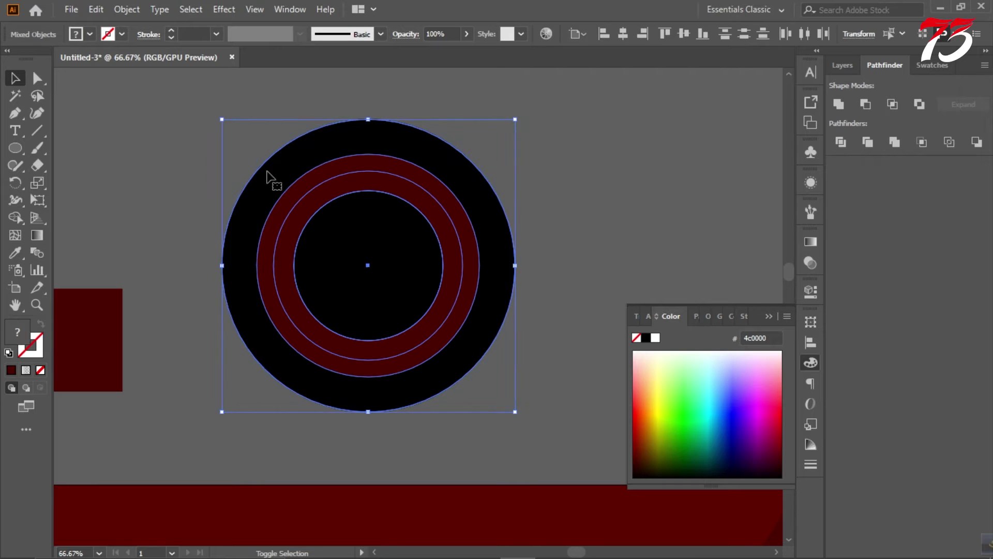
pyautogui.hotkey('shift', 'm')
pyautogui.keyDown('alt'); pyautogui.click(286, 207); pyautogui.keyUp('alt')
pyautogui.scroll(1, 286, 207)
pyautogui.press('v')
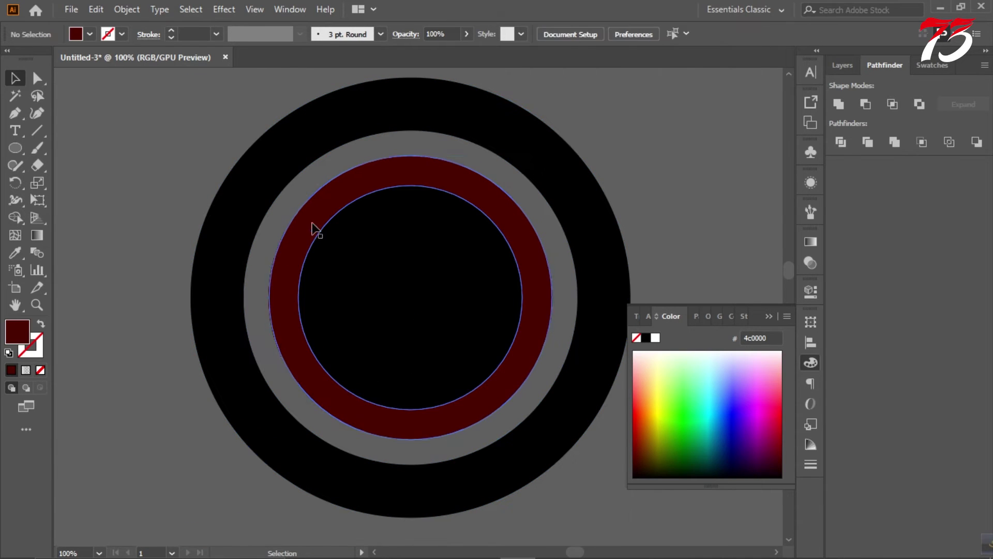
# - Remove the black centre inside the red ring, leaving two hollow rings
pyautogui.click(310, 222)
pyautogui.keyDown('shift'); pyautogui.click(449, 275); pyautogui.keyUp('shift')
pyautogui.hotkey('shift', 'm')
pyautogui.press('v')
pyautogui.click(147, 125)
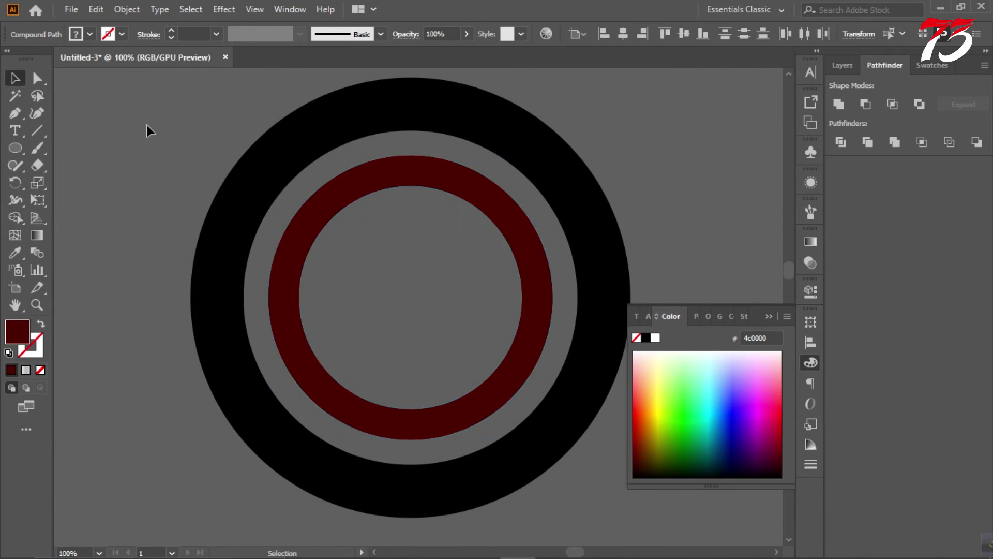
pyautogui.scroll(-4, 147, 125)
pyautogui.click(352, 207)
pyautogui.press('v')
pyautogui.scroll(2, 203, 243)
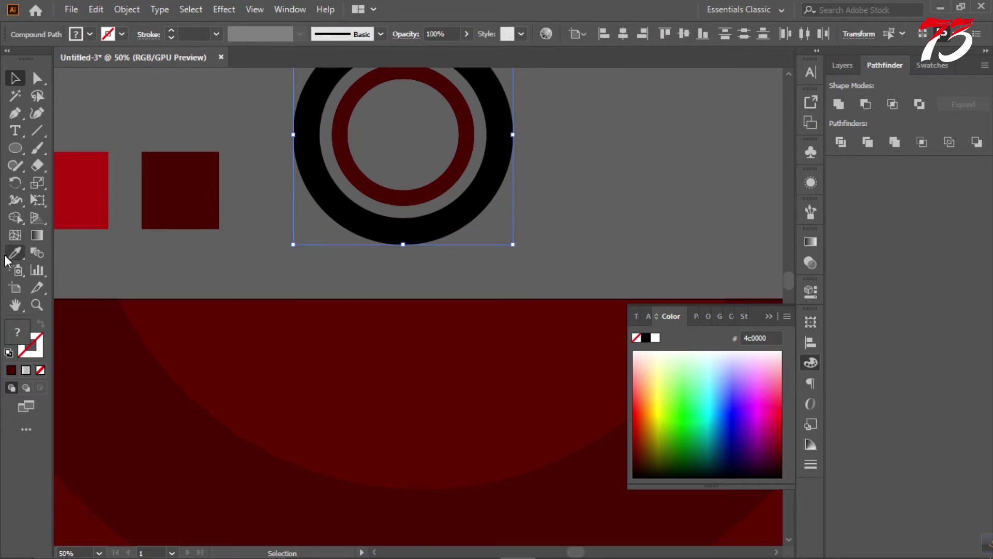
pyautogui.doubleClick(17, 332)
# - Fill the ring group white and check its blend mode, undoing a misplaced copy
pyautogui.click(956, 207)
pyautogui.click(811, 263)
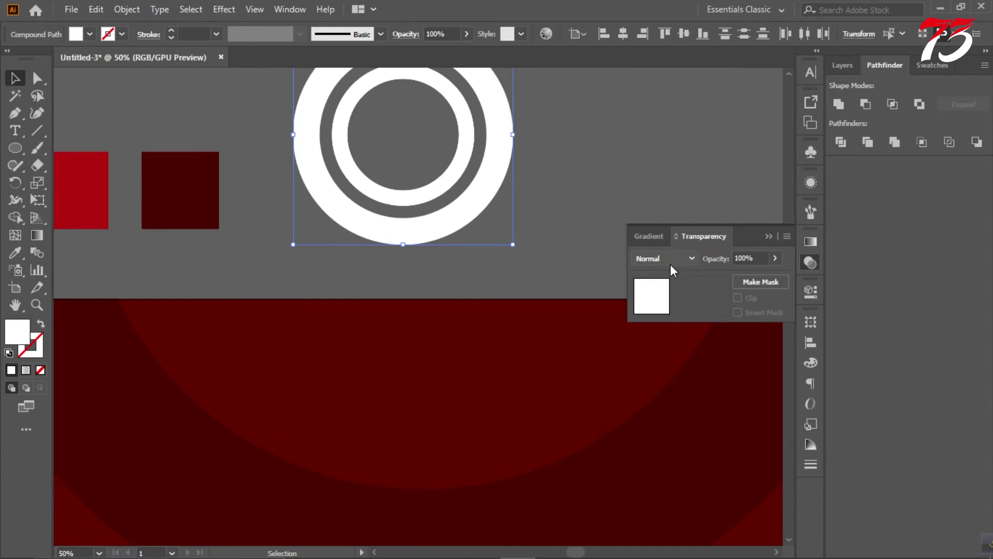
pyautogui.click(670, 264)
pyautogui.scroll(-3, 724, 166)
pyautogui.moveTo(650, 166); pyautogui.dragTo(526, 235)
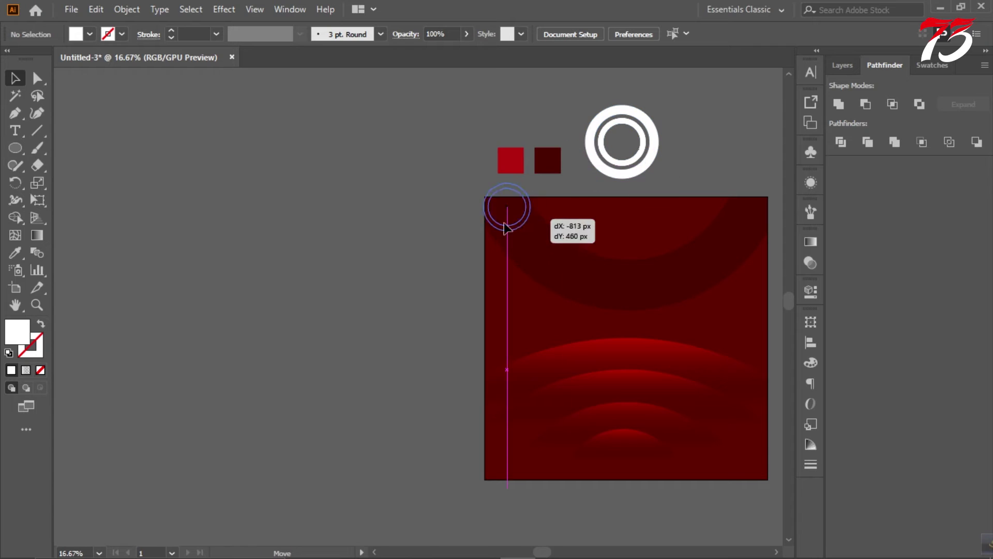
pyautogui.click(606, 178)
pyautogui.scroll(1, 607, 176)
pyautogui.hotkey('ctrl', 'z')
pyautogui.scroll(1, 606, 176)
pyautogui.scroll(-3, 552, 185)
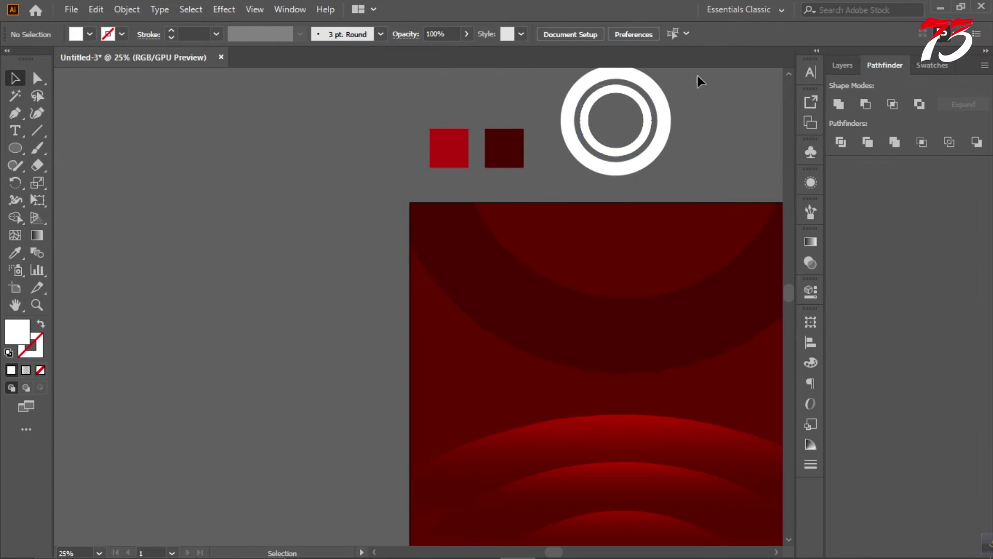
# - Move the white rings onto the background's top-left corner, aligned top and left
pyautogui.click(582, 168)
pyautogui.moveTo(624, 150); pyautogui.dragTo(440, 252)
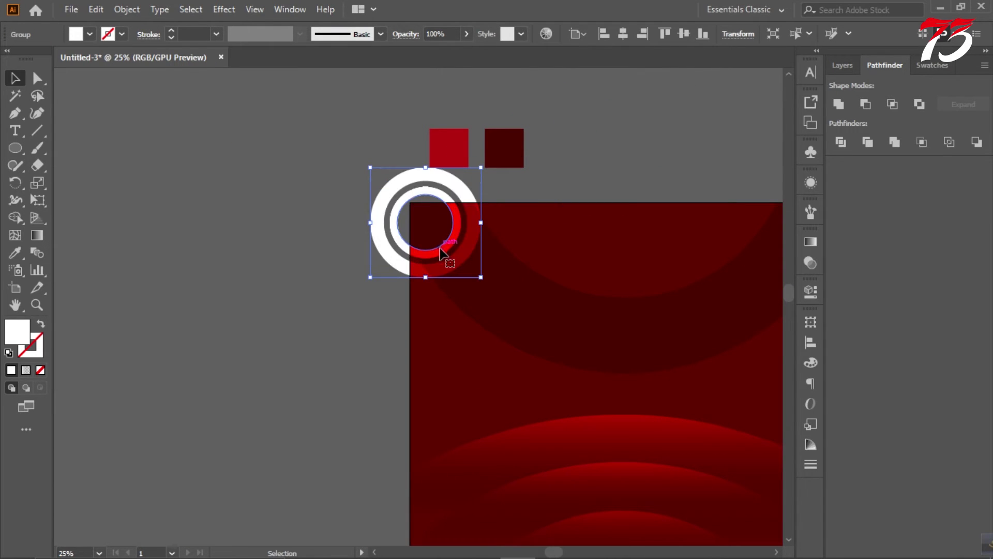
pyautogui.click(669, 33)
pyautogui.click(605, 33)
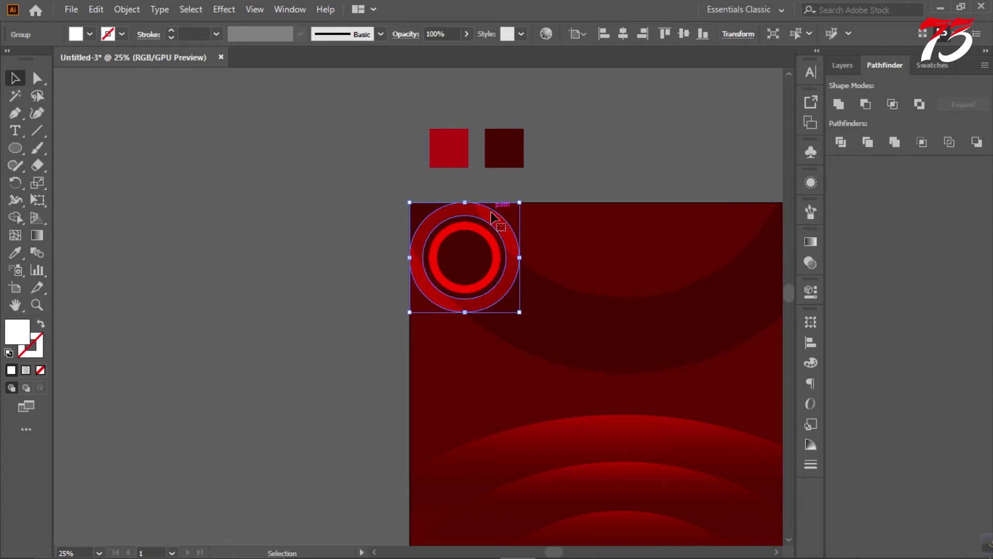
# - Nudge the rings further up and left to fine-tune their corner position
pyautogui.scroll(1, 460, 230)
pyautogui.moveTo(492, 243); pyautogui.dragTo(424, 187)
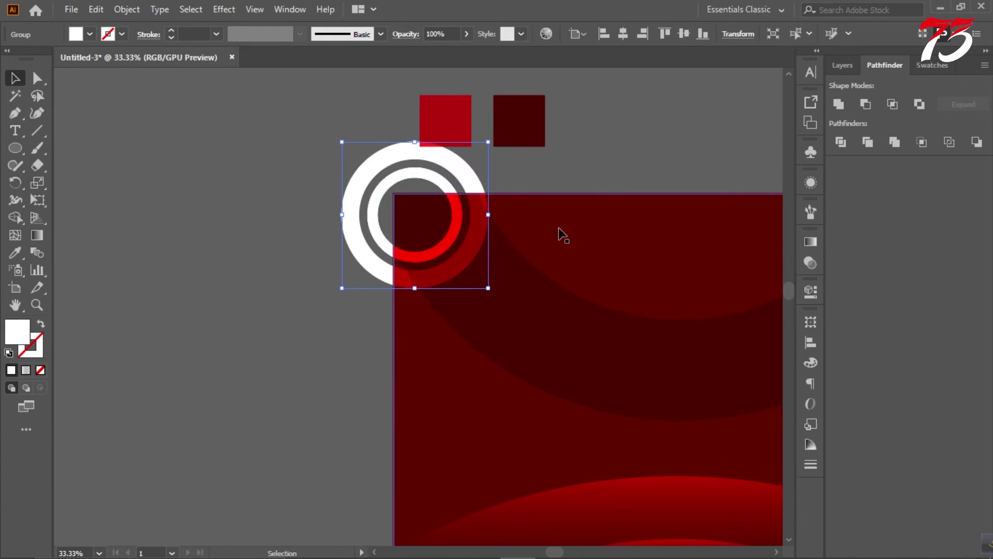
pyautogui.scroll(1, 561, 233)
pyautogui.moveTo(456, 217); pyautogui.dragTo(447, 210)
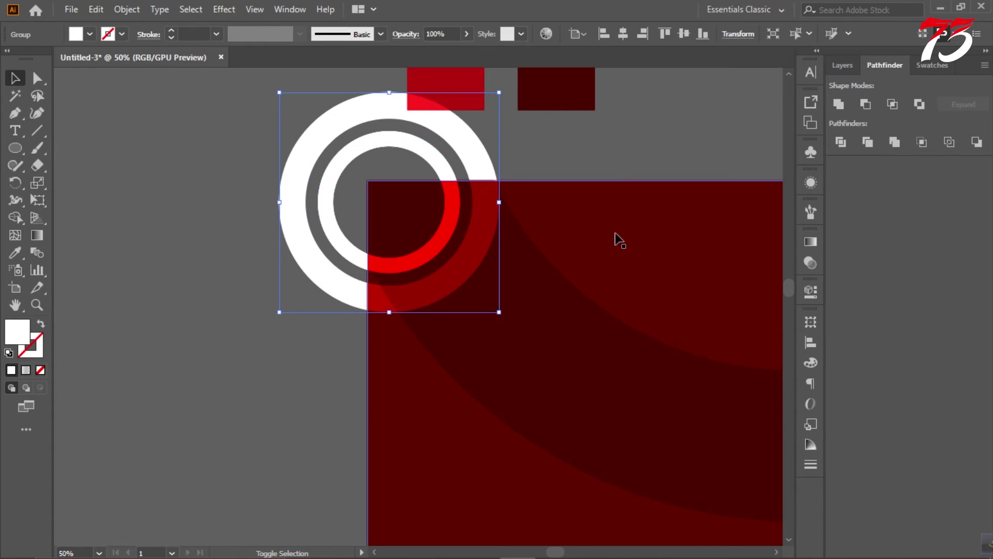
pyautogui.scroll(3, 442, 208)
pyautogui.moveTo(443, 97); pyautogui.dragTo(441, 101)
pyautogui.scroll(-2, 446, 115)
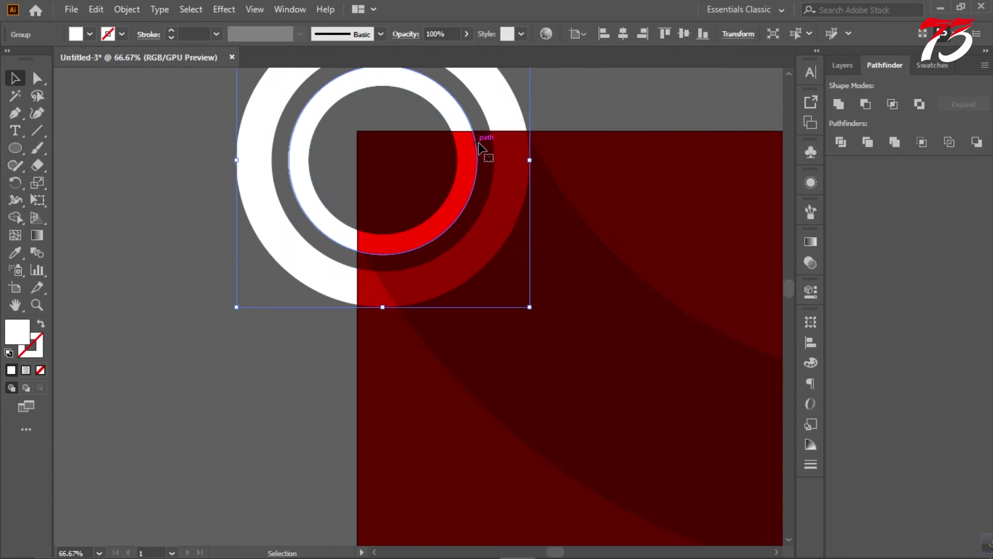
pyautogui.scroll(1, 520, 177)
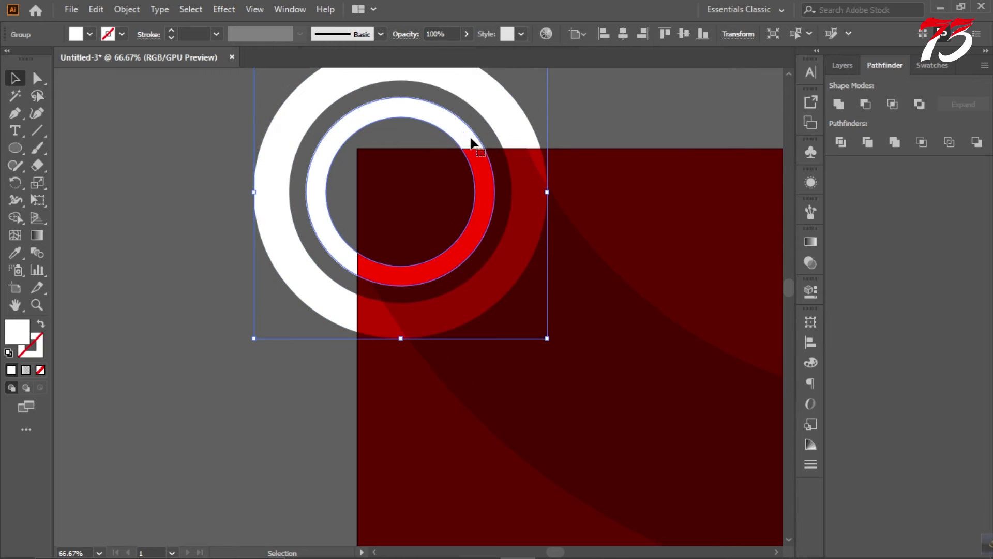
pyautogui.moveTo(470, 137); pyautogui.dragTo(445, 119)
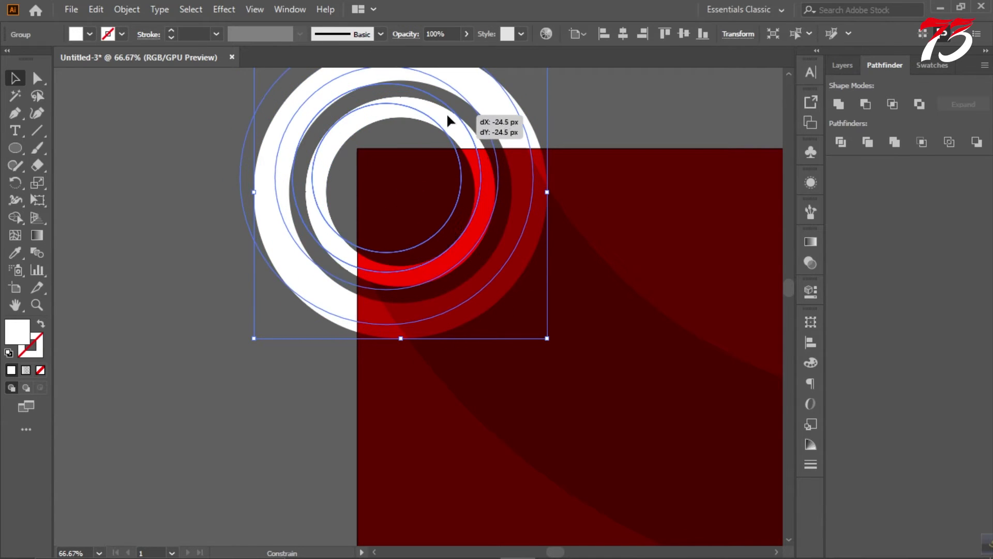
# - Select rings with the background square and Shape Builder away the parts outside
pyautogui.keyDown('shift'); pyautogui.click(636, 197); pyautogui.keyUp('shift')
pyautogui.press('k')
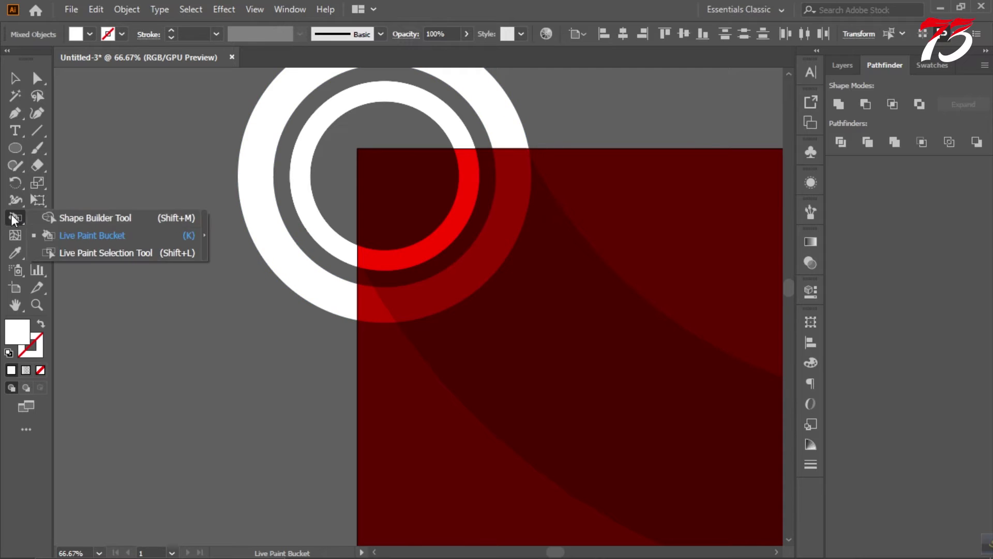
pyautogui.moveTo(10, 219); pyautogui.dragTo(78, 213)
pyautogui.keyDown('alt'); pyautogui.click(299, 233); pyautogui.keyUp('alt')
pyautogui.hotkey('ctrl', '-')
pyautogui.press('v')
pyautogui.click(223, 119)
pyautogui.hotkey('ctrl', '-')
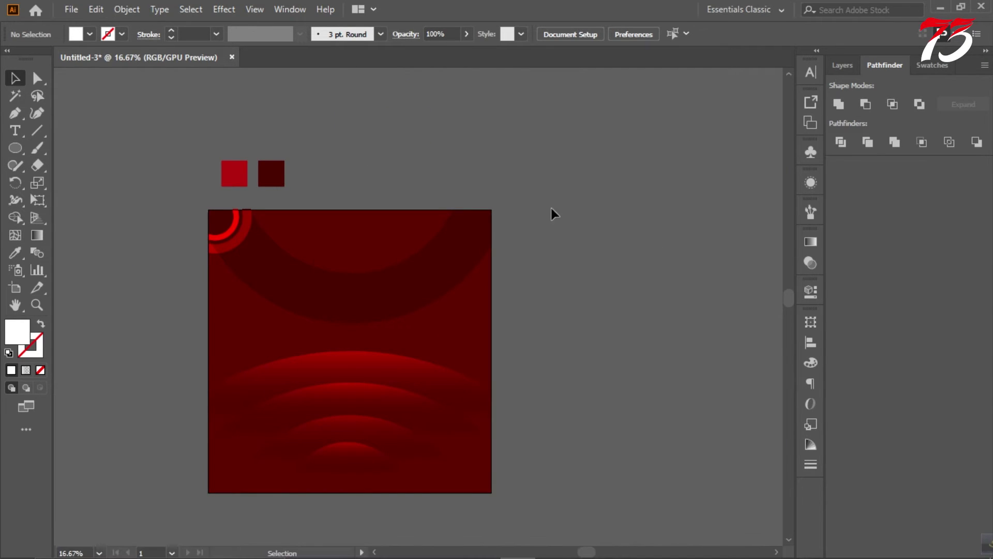
pyautogui.hscroll(-2, 473, 162)
pyautogui.scroll(1, 474, 163)
pyautogui.click(278, 259)
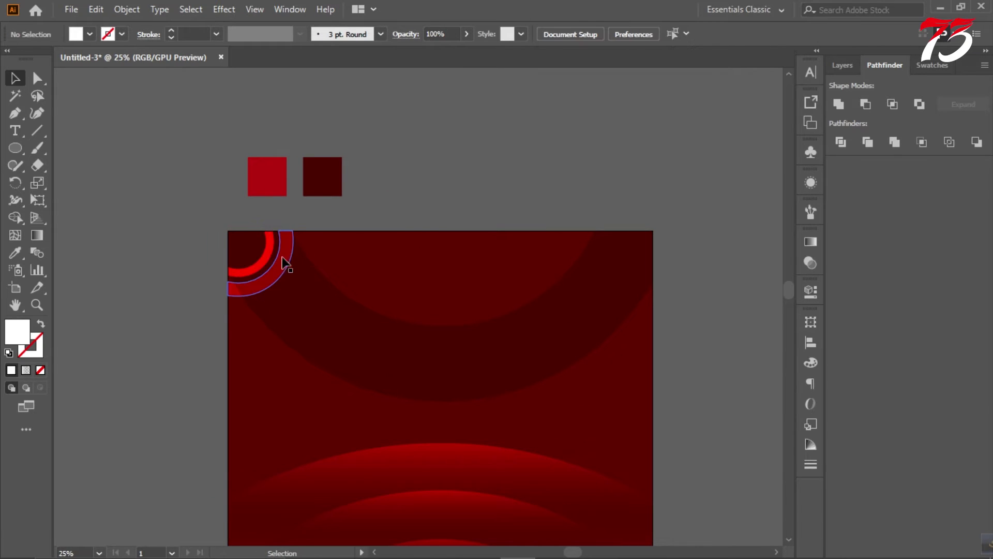
pyautogui.click(285, 262)
pyautogui.rightClick(278, 268)
pyautogui.moveTo(321, 430)
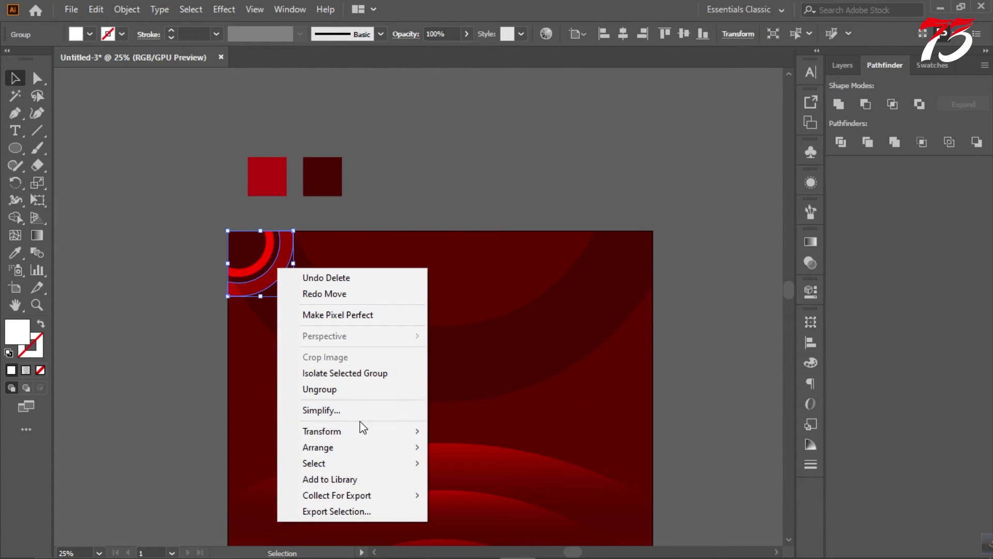
pyautogui.click(465, 356)
pyautogui.click(706, 408)
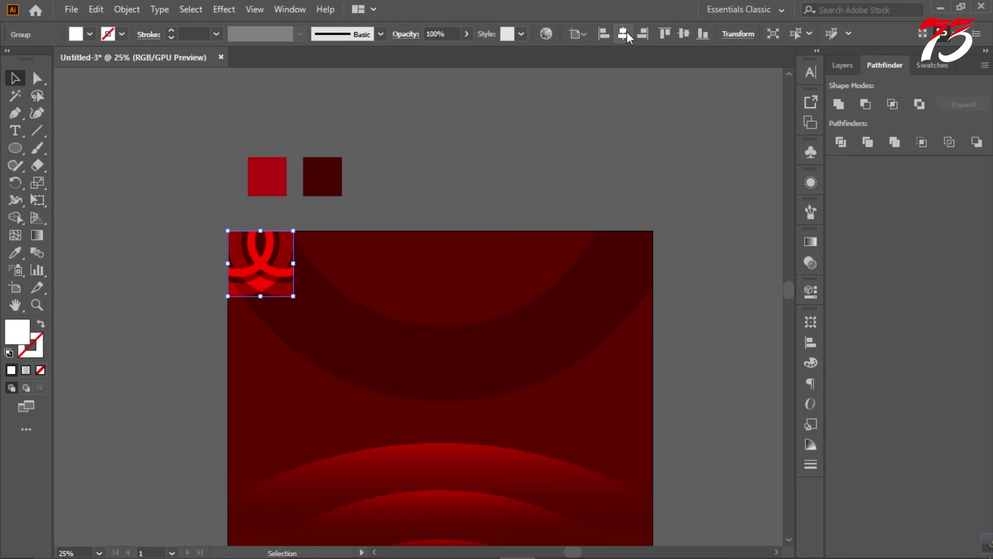
pyautogui.click(642, 34)
pyautogui.click(414, 116)
pyautogui.scroll(-1, 413, 115)
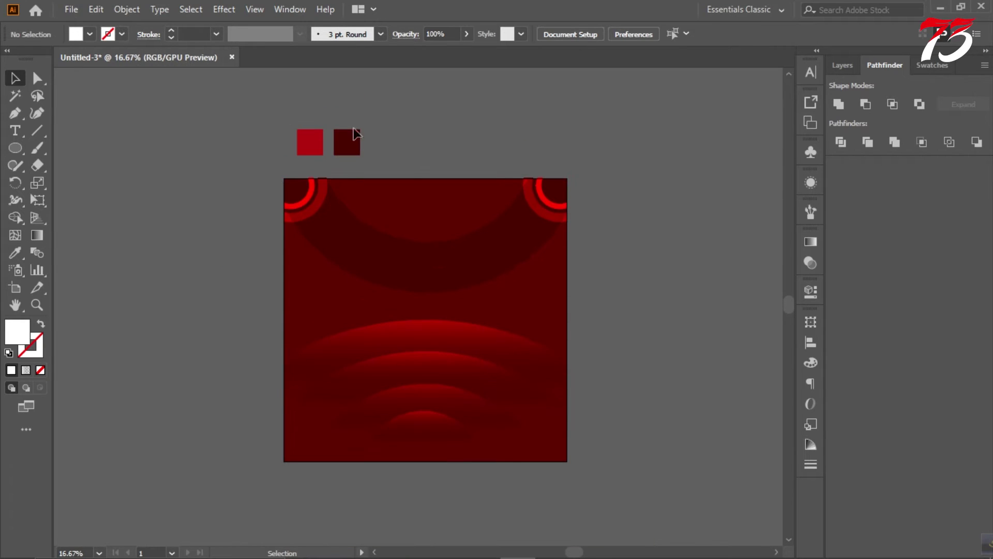
pyautogui.moveTo(354, 128); pyautogui.dragTo(305, 137)
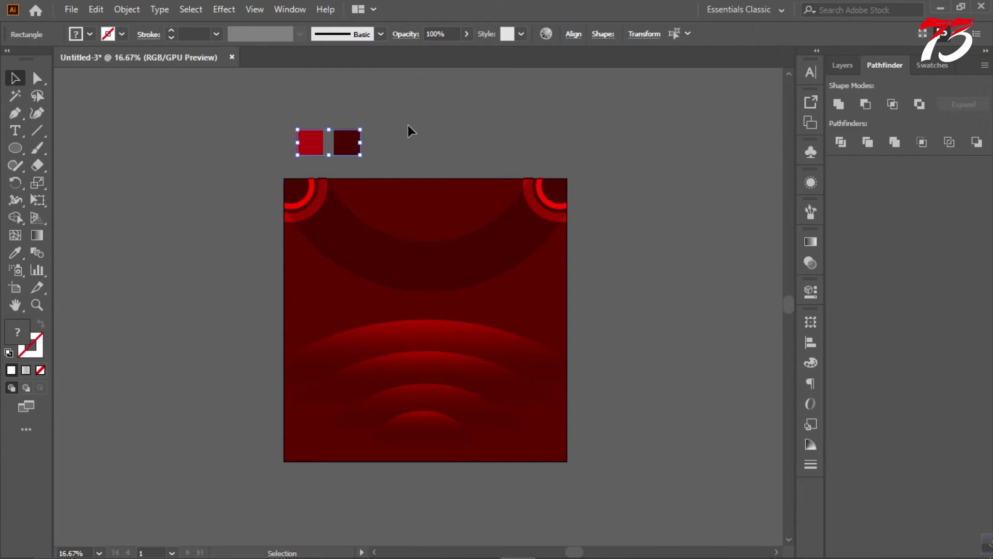
pyautogui.click(427, 126)
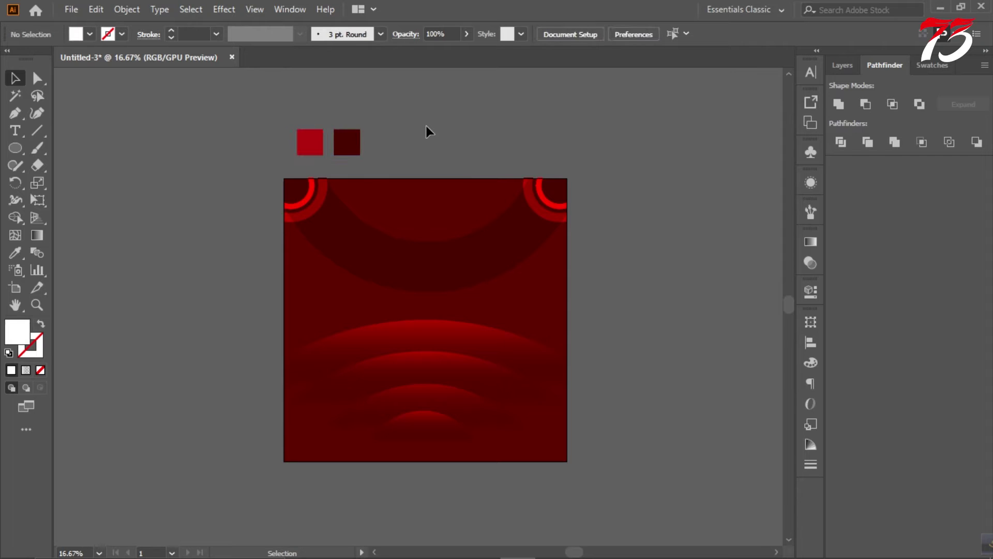
pyautogui.scroll(2, 426, 125)
pyautogui.scroll(-1, 470, 146)
pyautogui.hscroll(-1, 470, 146)
pyautogui.scroll(-1, 459, 140)
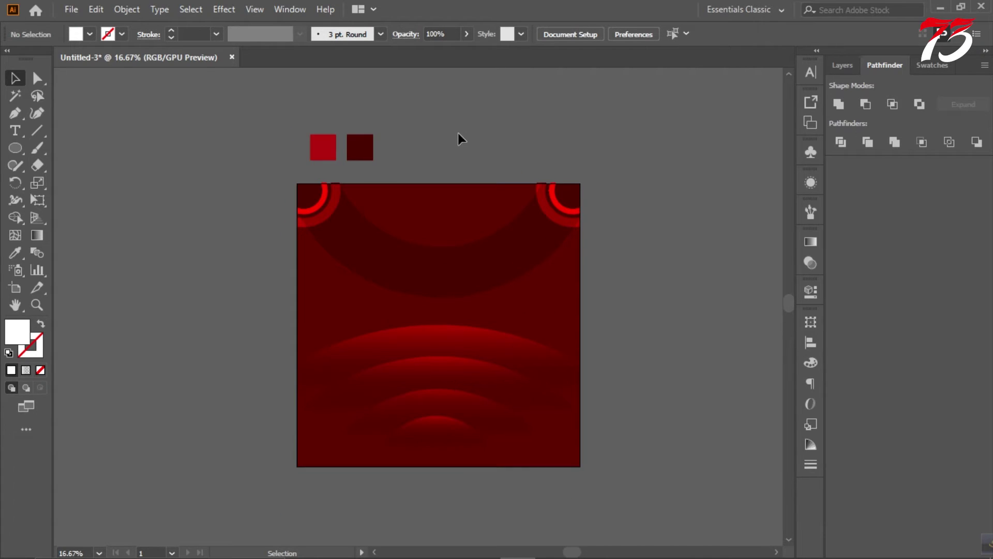
pyautogui.hscroll(-2, 458, 133)
pyautogui.hscroll(1, 445, 129)
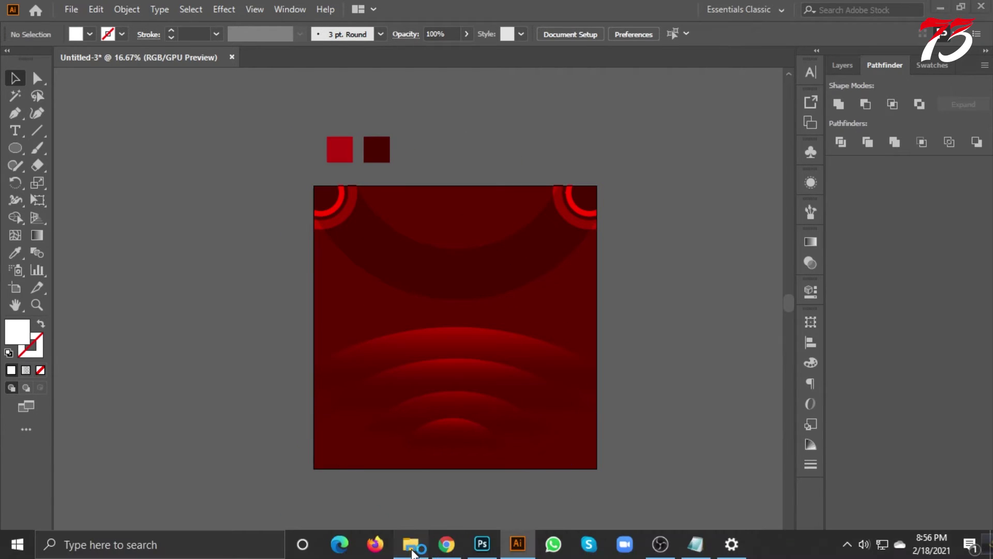
# - Drag the red Nike shoe photo in from File Explorer, enlarge it and centre it
pyautogui.click(411, 552)
pyautogui.moveTo(243, 106); pyautogui.dragTo(517, 553)
pyautogui.moveTo(504, 389); pyautogui.dragTo(603, 271)
pyautogui.moveTo(525, 328); pyautogui.dragTo(478, 293)
pyautogui.click(578, 293)
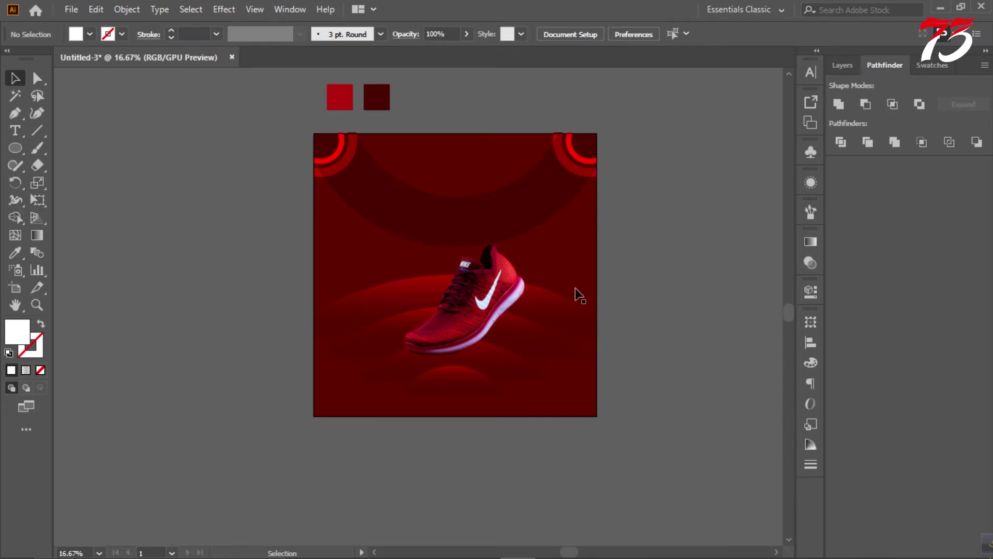
pyautogui.click(517, 300)
pyautogui.scroll(1, 683, 239)
pyautogui.click(85, 163)
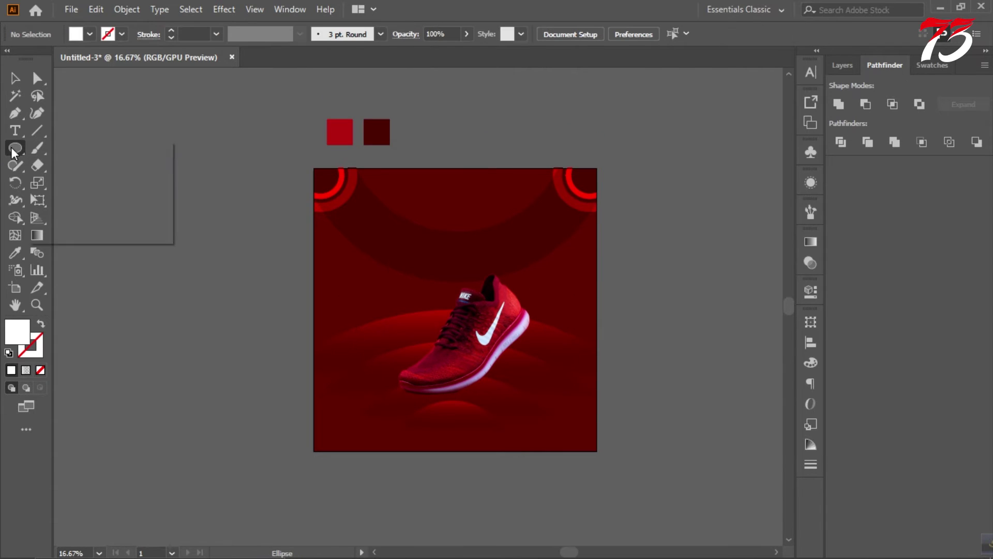
# - Draw a circle with a reversed radial White-Black gradient fading to 0% opacity
pyautogui.moveTo(195, 204); pyautogui.dragTo(296, 305)
pyautogui.click(811, 241)
pyautogui.click(658, 261)
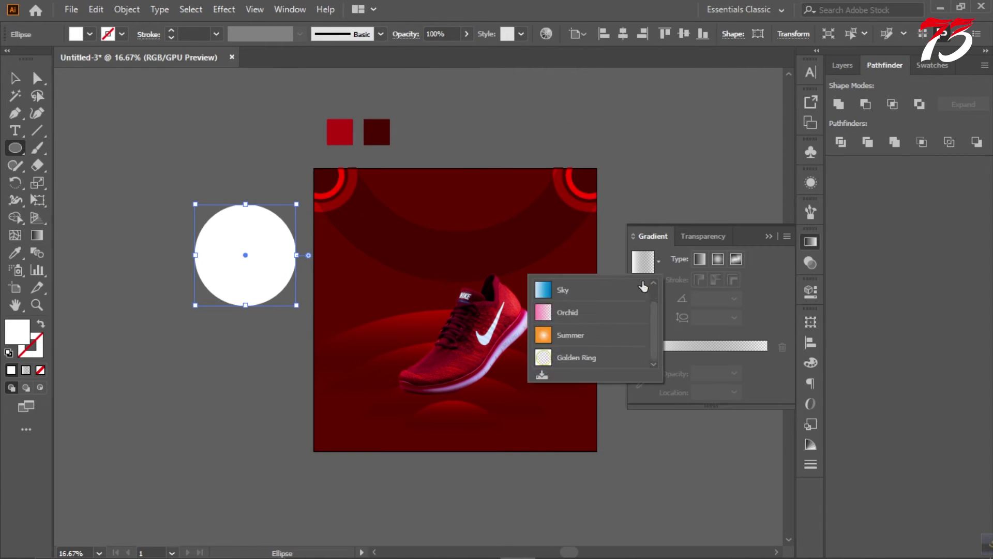
pyautogui.click(547, 295)
pyautogui.click(717, 260)
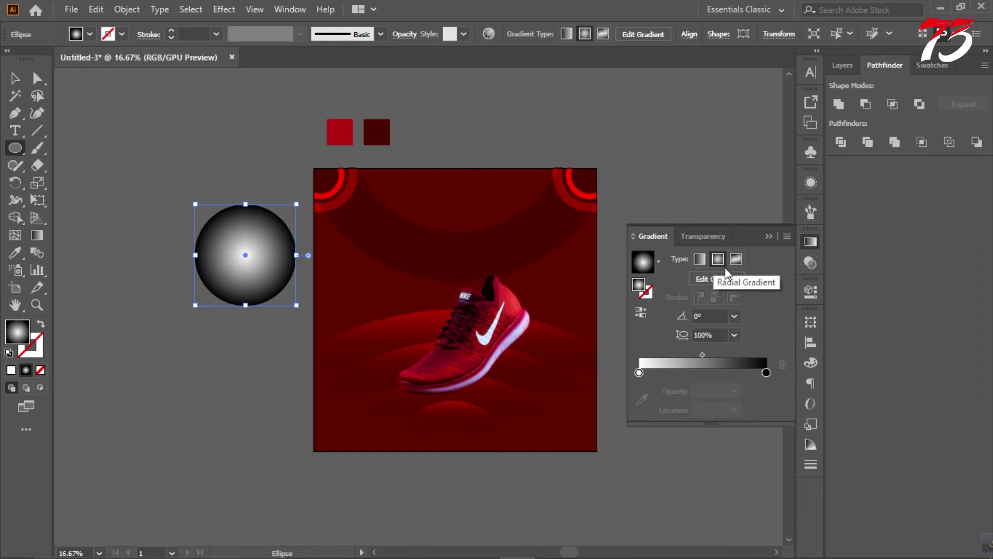
pyautogui.click(641, 312)
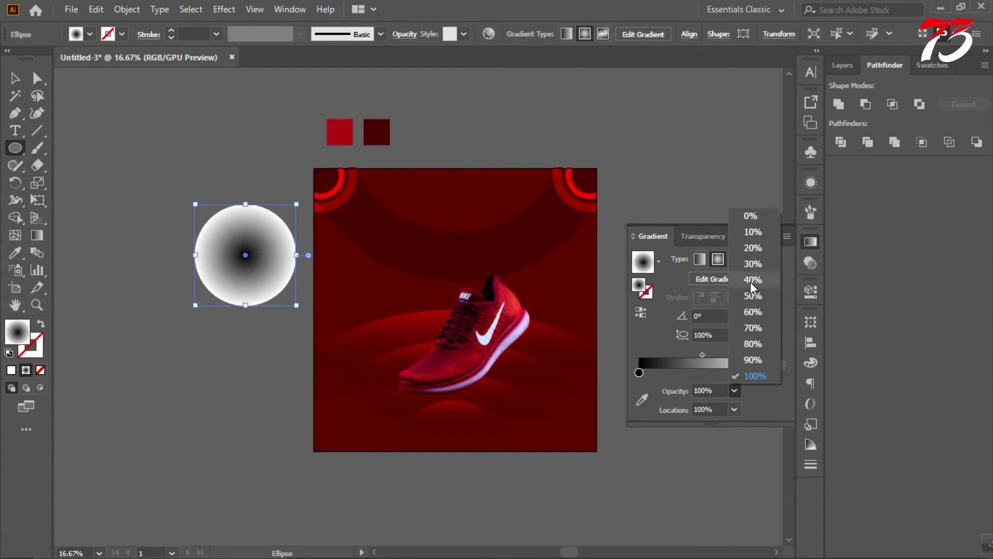
pyautogui.click(750, 216)
# - Flatten the gradient circle into a thin ellipse and set its blend mode to Multiply
pyautogui.scroll(1, 257, 202)
pyautogui.moveTo(133, 328); pyautogui.dragTo(333, 383)
pyautogui.moveTo(233, 327); pyautogui.dragTo(231, 379)
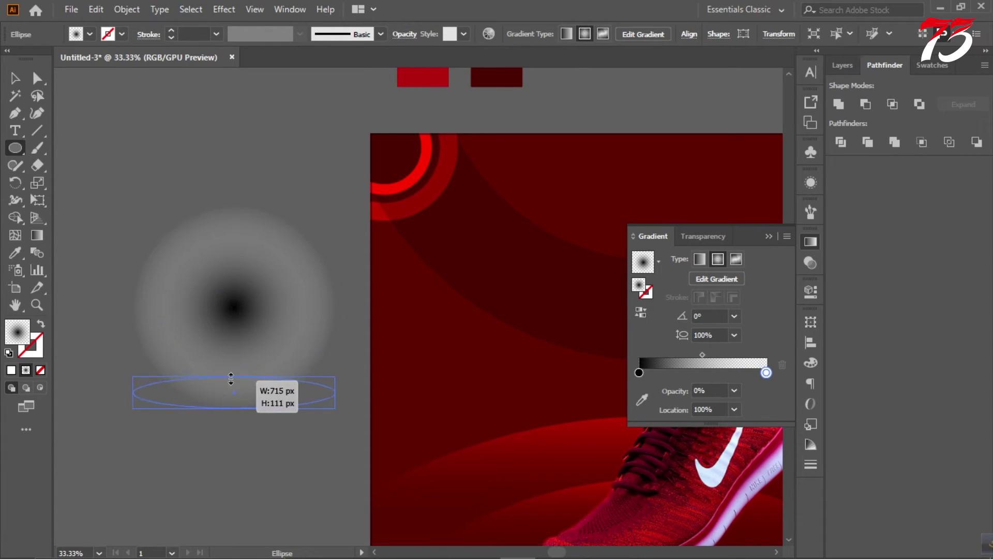
pyautogui.scroll(-3, 231, 379)
pyautogui.click(810, 263)
pyautogui.click(663, 258)
pyautogui.click(660, 306)
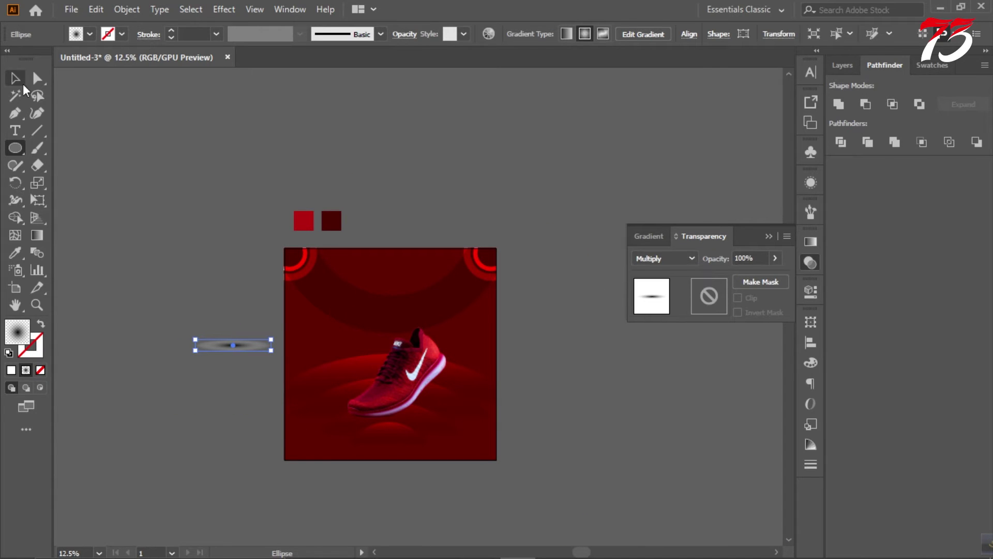
pyautogui.click(15, 79)
pyautogui.click(212, 372)
# - Position and widen the shadow under the sole, moving it behind the photo in Layers
pyautogui.scroll(3, 397, 420)
pyautogui.moveTo(400, 440); pyautogui.dragTo(389, 396)
pyautogui.scroll(-2, 403, 394)
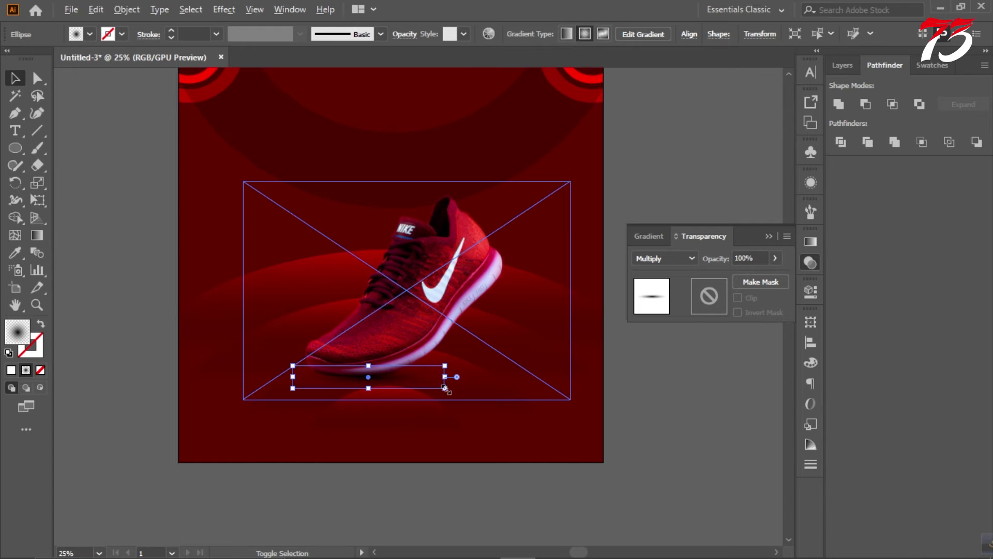
pyautogui.moveTo(450, 395); pyautogui.dragTo(488, 396)
pyautogui.click(842, 65)
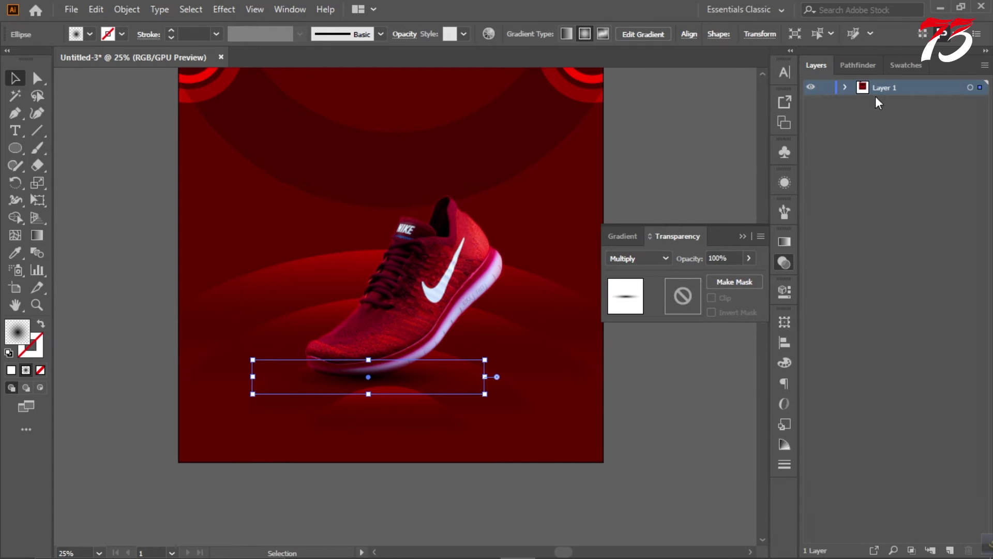
pyautogui.moveTo(879, 102); pyautogui.dragTo(879, 125)
pyautogui.scroll(3, 396, 379)
pyautogui.moveTo(377, 311); pyautogui.dragTo(377, 345)
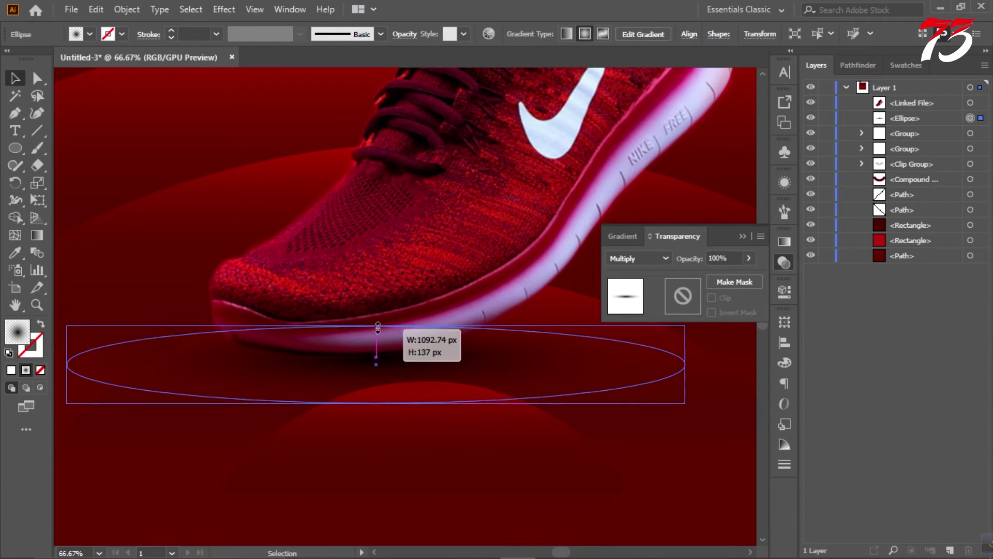
pyautogui.moveTo(377, 380); pyautogui.dragTo(348, 355)
pyautogui.scroll(-3, 348, 354)
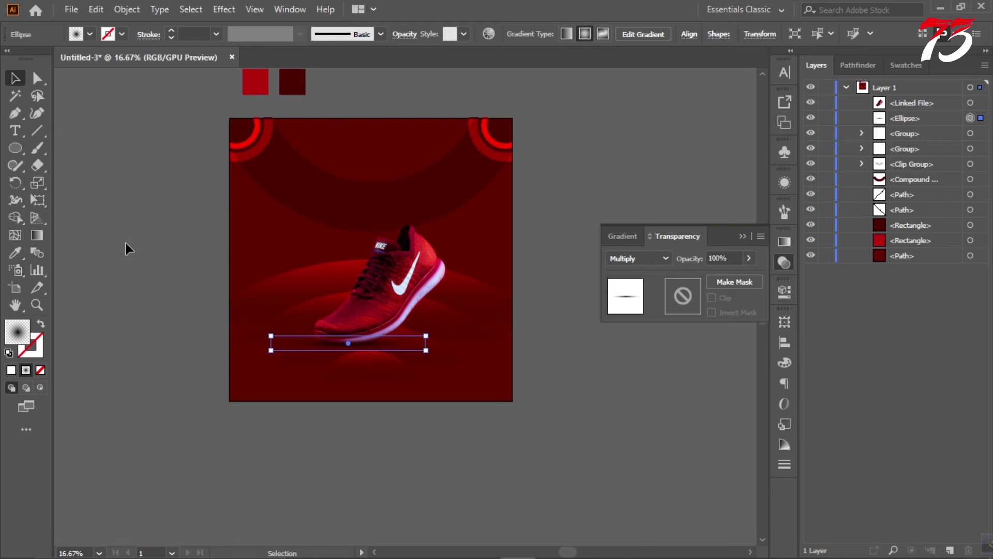
pyautogui.click(197, 281)
# - Embed and lock the shoe photo, then shift the shadow slightly right
pyautogui.scroll(2, 296, 323)
pyautogui.click(296, 323)
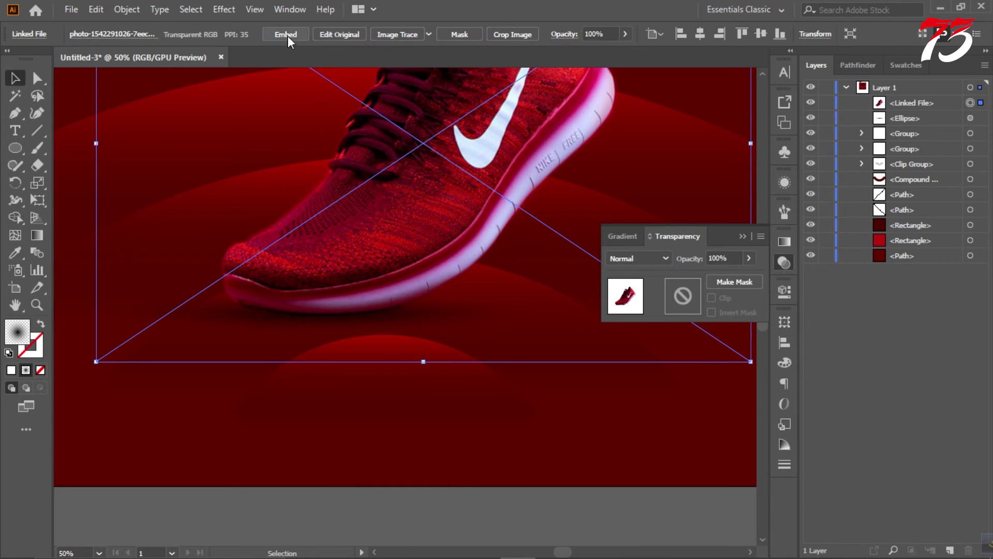
pyautogui.click(283, 34)
pyautogui.hotkey('ctrl', '2')
pyautogui.click(192, 321)
pyautogui.moveTo(328, 342)
pyautogui.mouseDown()
pyautogui.moveTo(342, 339)
pyautogui.moveTo(337, 351)
pyautogui.moveTo(348, 305)
pyautogui.mouseUp()
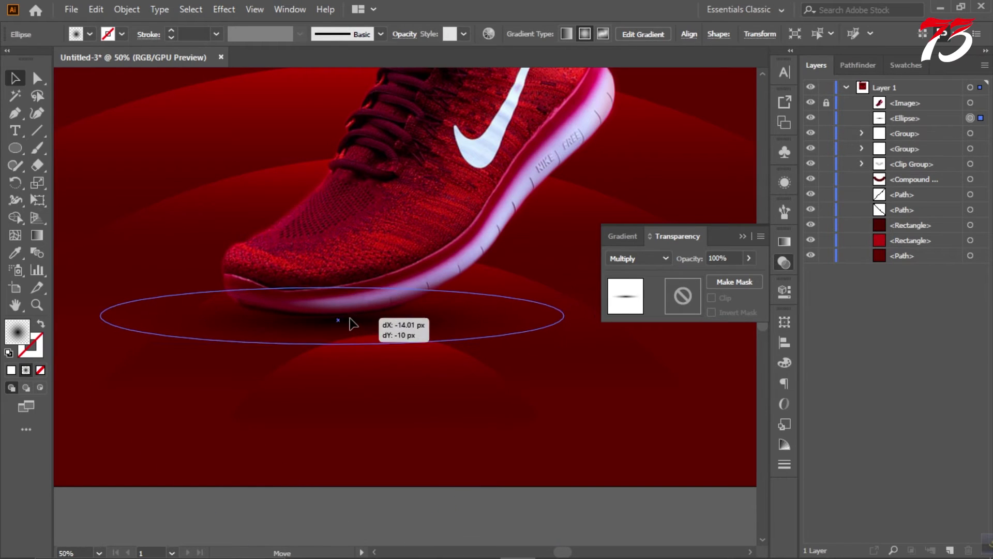
pyautogui.scroll(-1, 348, 305)
pyautogui.click(95, 193)
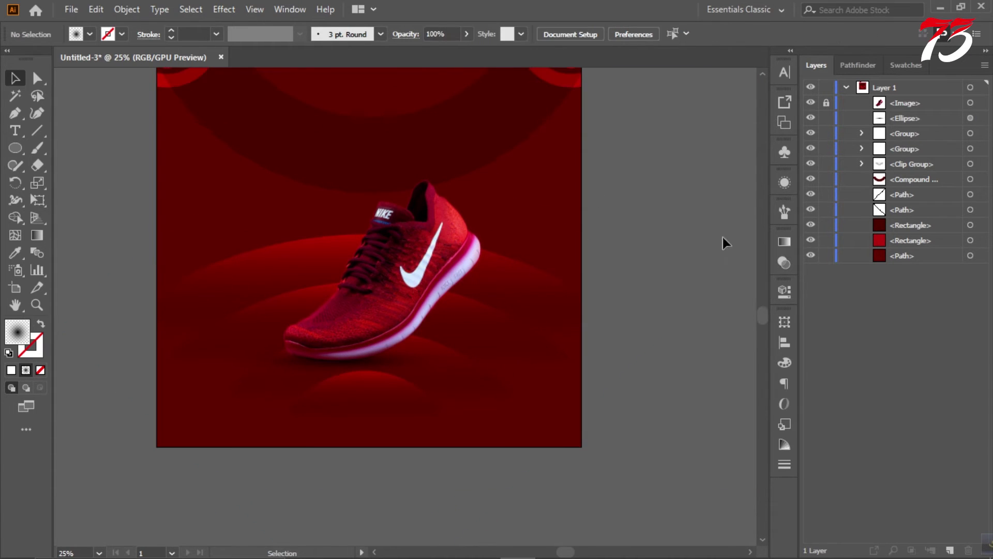
pyautogui.scroll(-1, 638, 230)
pyautogui.scroll(1, 647, 221)
pyautogui.scroll(-1, 646, 221)
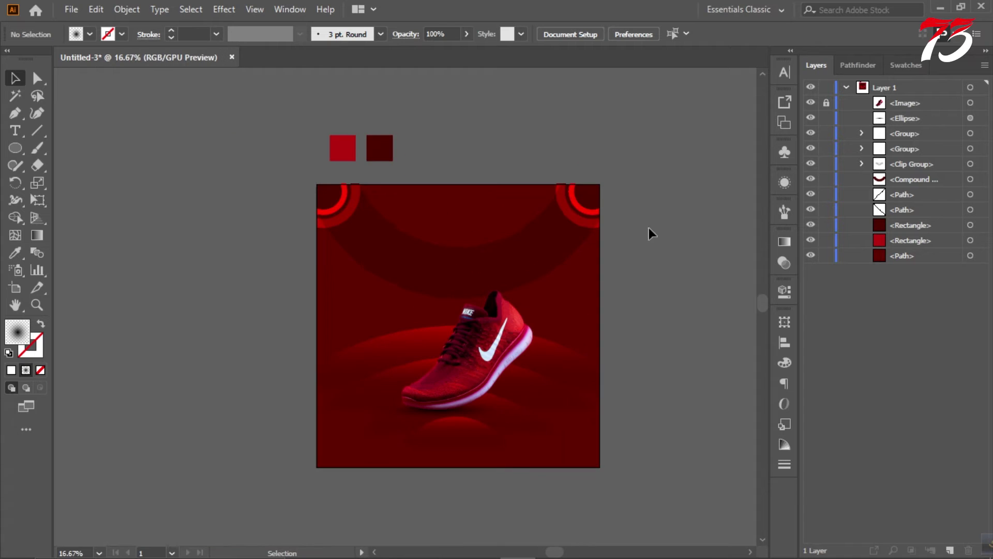
# - Copy all the ad copy from Notepad and paste it as text left of the artboard
pyautogui.hotkey('alt', 'Tab')
pyautogui.hotkey('ctrl', 'a')
pyautogui.hotkey('ctrl', 'c')
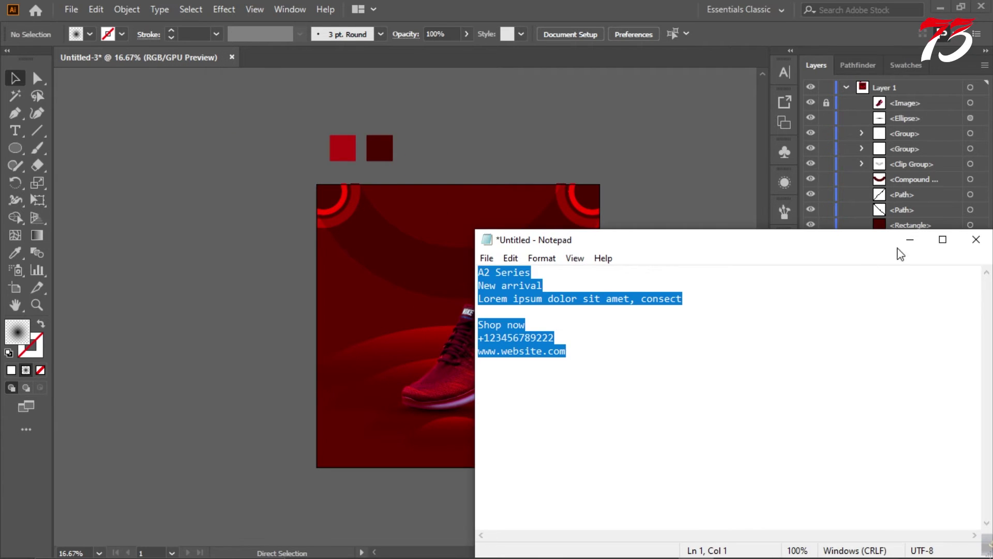
pyautogui.hotkey('alt', 'Tab')
pyautogui.click(15, 130)
pyautogui.click(166, 177)
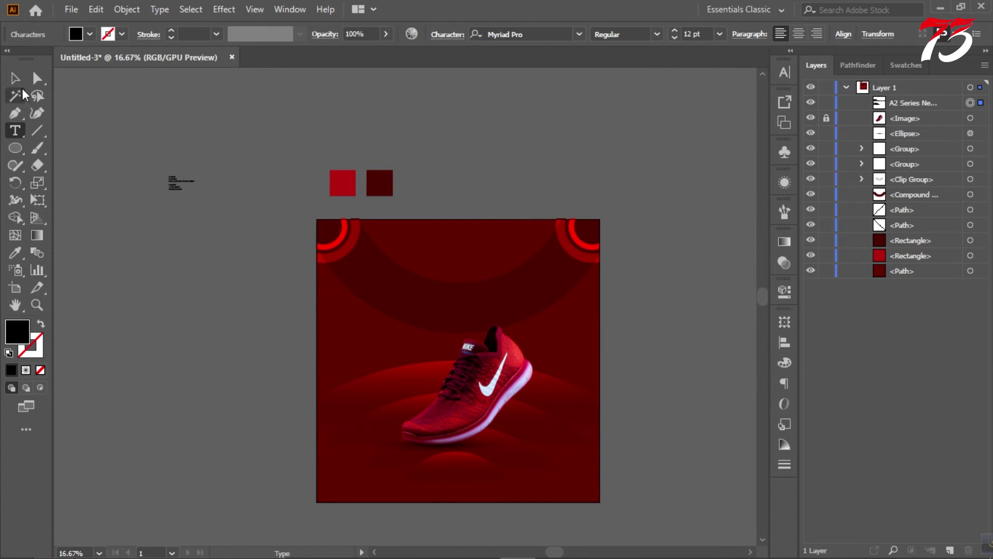
pyautogui.moveTo(195, 192); pyautogui.dragTo(262, 284)
pyautogui.moveTo(140, 150)
pyautogui.mouseDown()
pyautogui.moveTo(140, 253)
pyautogui.moveTo(136, 237)
pyautogui.mouseUp()
# - Paste the A2 Series, New arrival and tagline lines as separate text objects
pyautogui.press('t')
pyautogui.hotkey('ctrl', 'c')
pyautogui.click(434, 186)
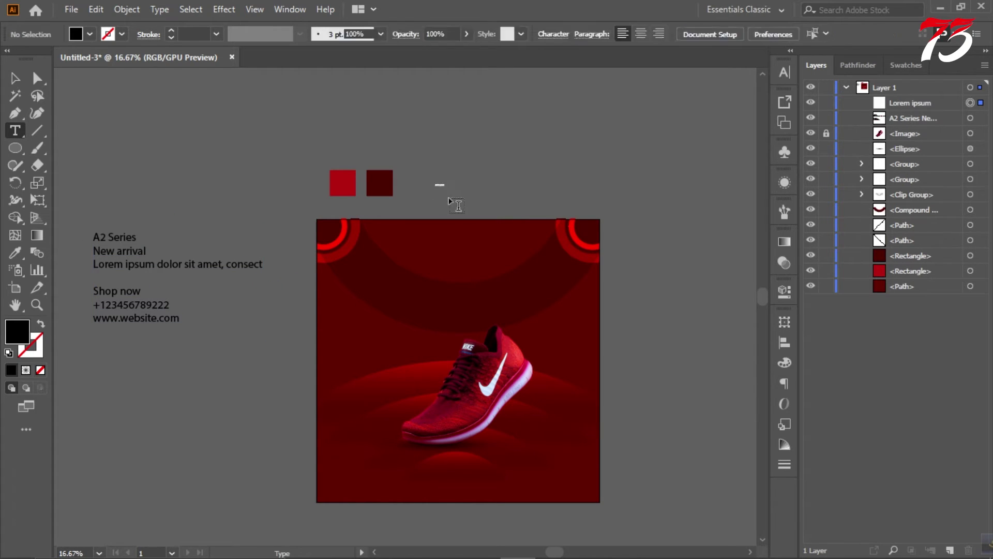
pyautogui.hotkey('ctrl', 'v')
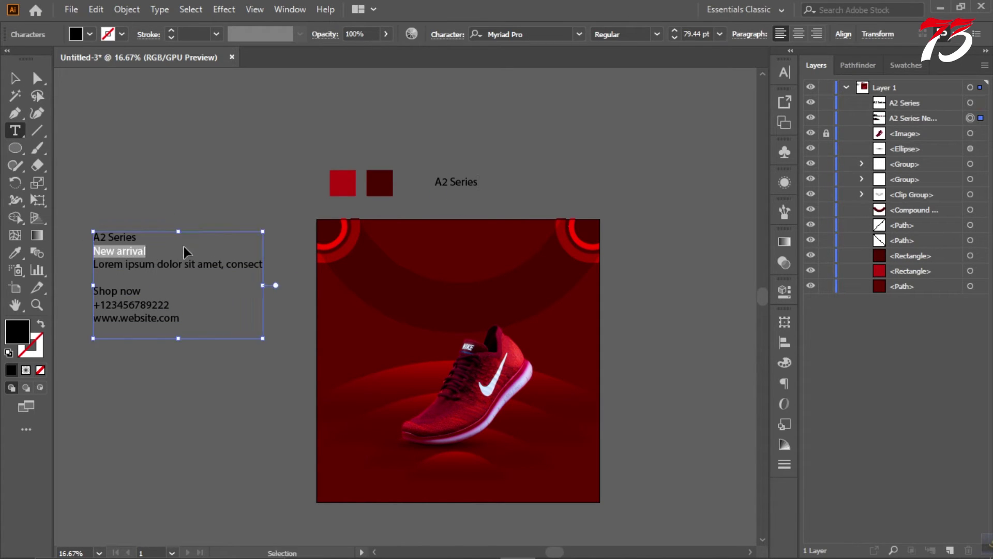
pyautogui.click(438, 197)
pyautogui.hotkey('ctrl', 'v')
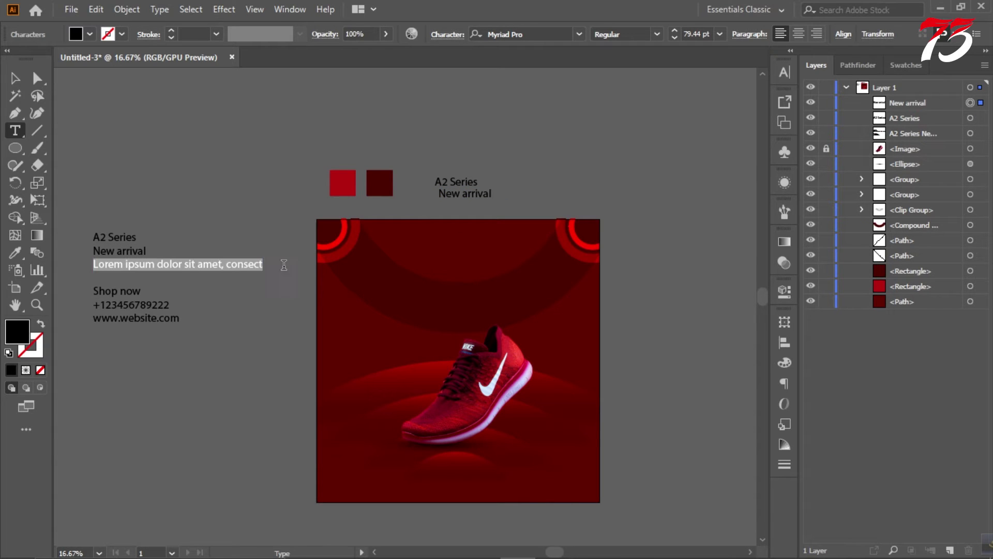
pyautogui.click(439, 153)
pyautogui.hotkey('ctrl', 'v')
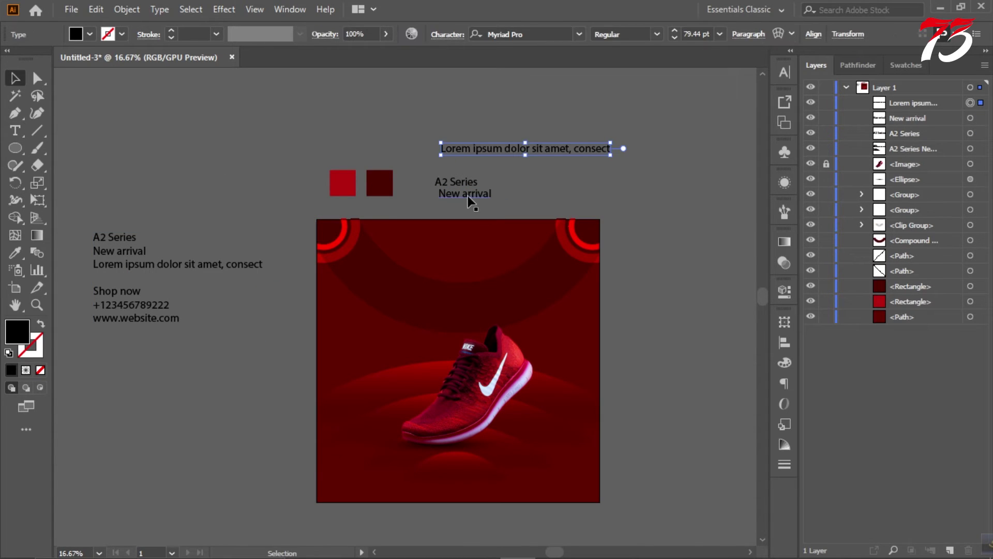
pyautogui.hotkey('ctrl', 't')
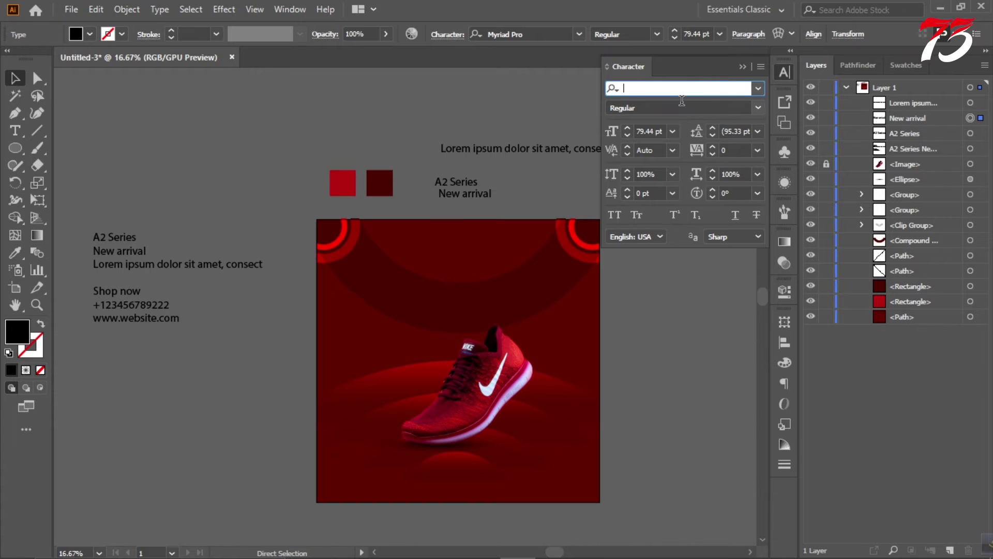
# - Style NEW ARRIVAL in white Bebas Neue Bold and enlarge it above the shoe
pyautogui.write('ba')
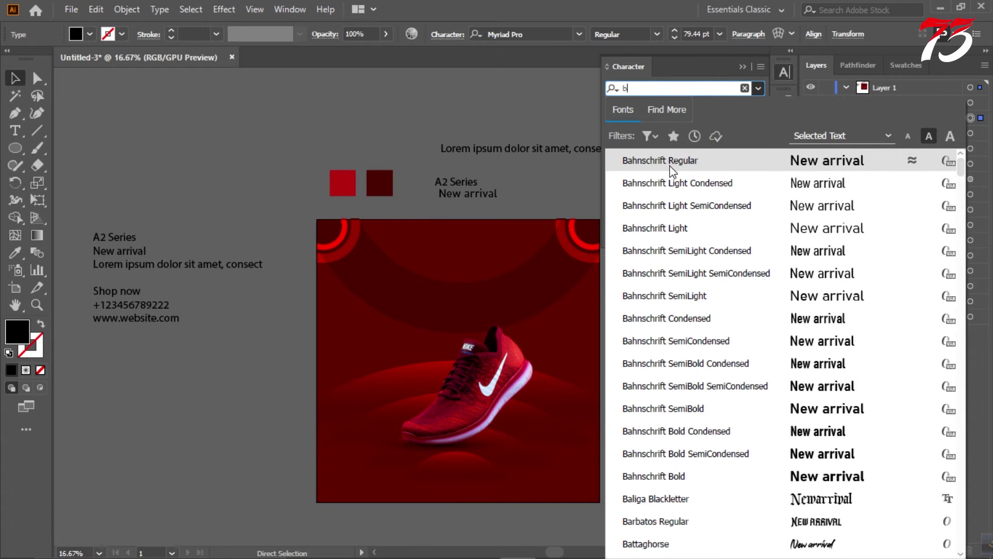
pyautogui.write('ebas')
pyautogui.click(750, 249)
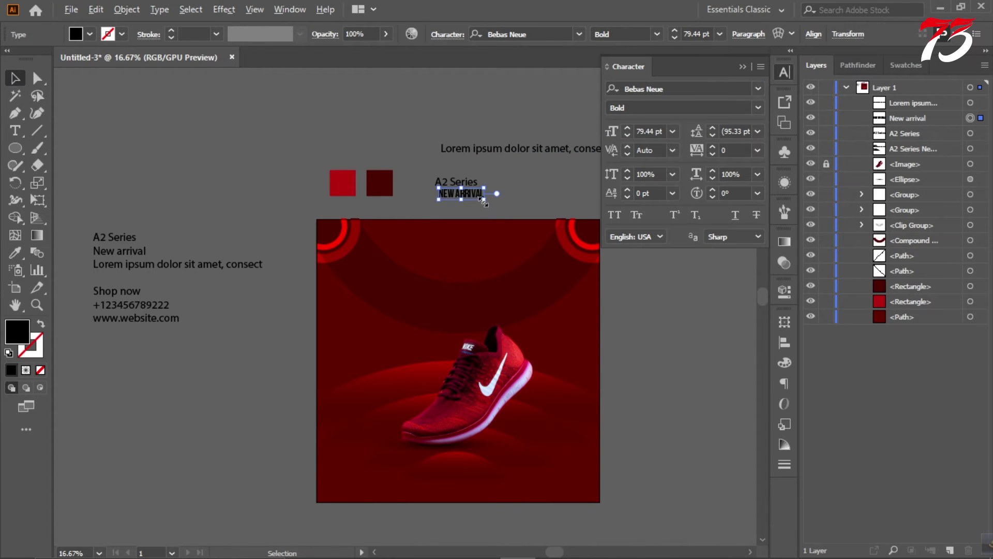
pyautogui.moveTo(483, 200)
pyautogui.mouseDown()
pyautogui.moveTo(542, 215)
pyautogui.moveTo(504, 299)
pyautogui.mouseUp()
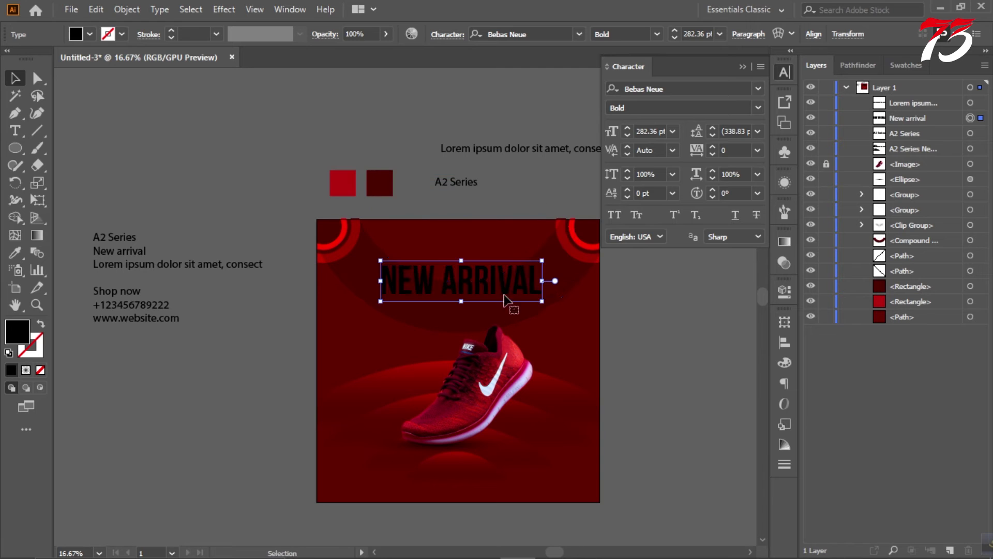
pyautogui.doubleClick(11, 326)
pyautogui.write('ffffff')
pyautogui.press('Return')
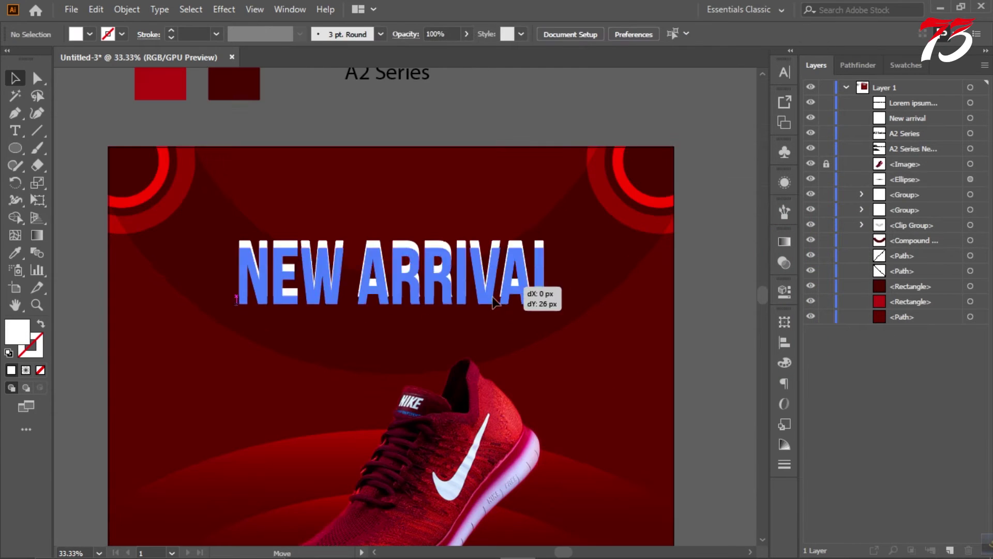
# - Move NEW ARRIVAL lower and place the A2 Series text just above it
pyautogui.moveTo(461, 282); pyautogui.dragTo(460, 301)
pyautogui.moveTo(455, 182); pyautogui.dragTo(452, 269)
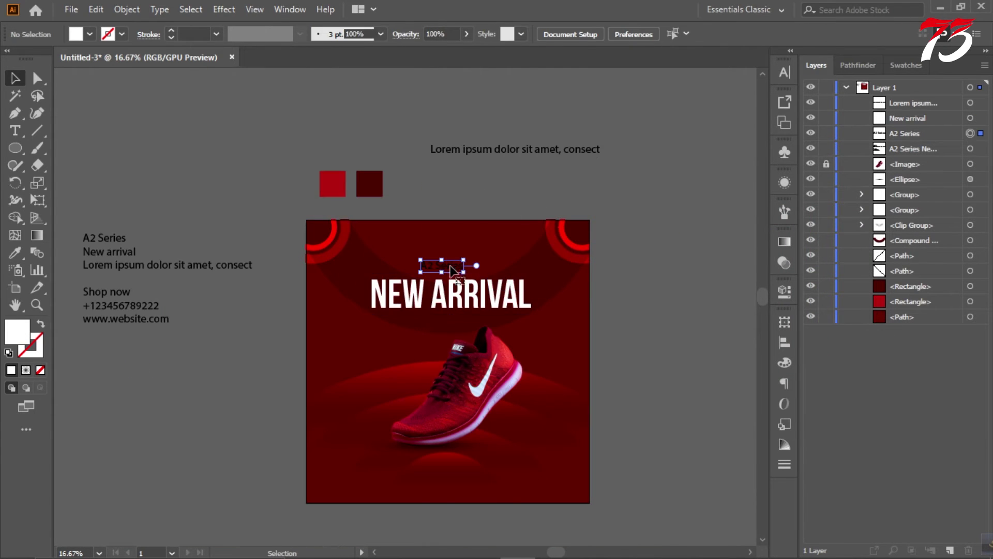
pyautogui.scroll(2, 451, 269)
# - Make A2 Series white, all-caps Montserrat Medium Italic, and scale it up
pyautogui.hotkey('ctrl', 't')
pyautogui.write('mo')
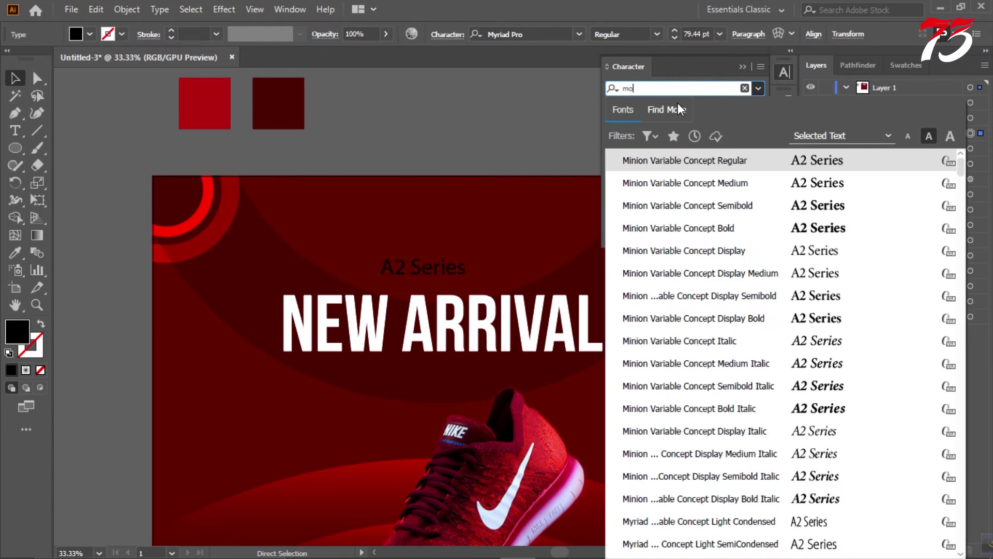
pyautogui.write('n')
pyautogui.click(831, 389)
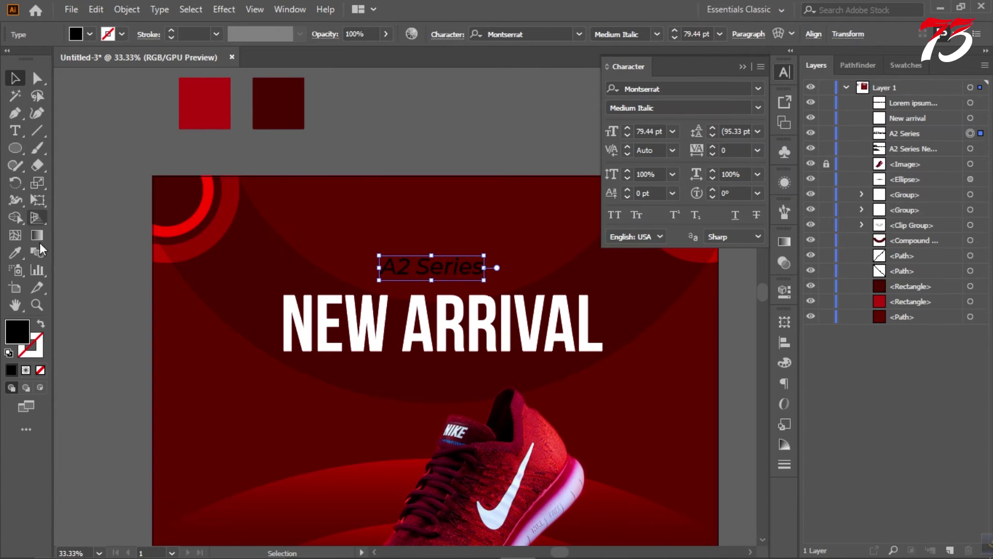
pyautogui.doubleClick(17, 331)
pyautogui.click(923, 210)
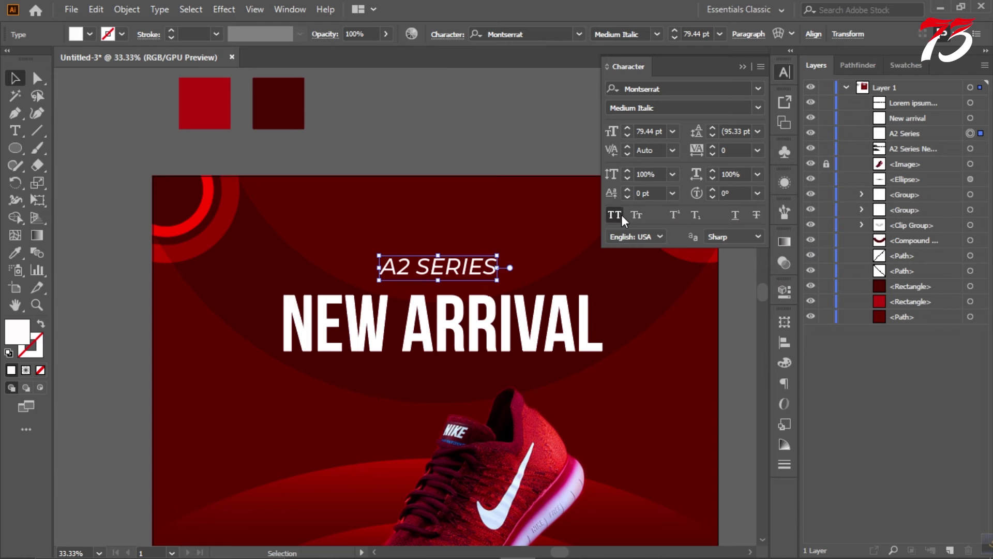
pyautogui.keyDown('alt'); pyautogui.moveTo(497, 280); pyautogui.dragTo(525, 285); pyautogui.keyUp('alt')
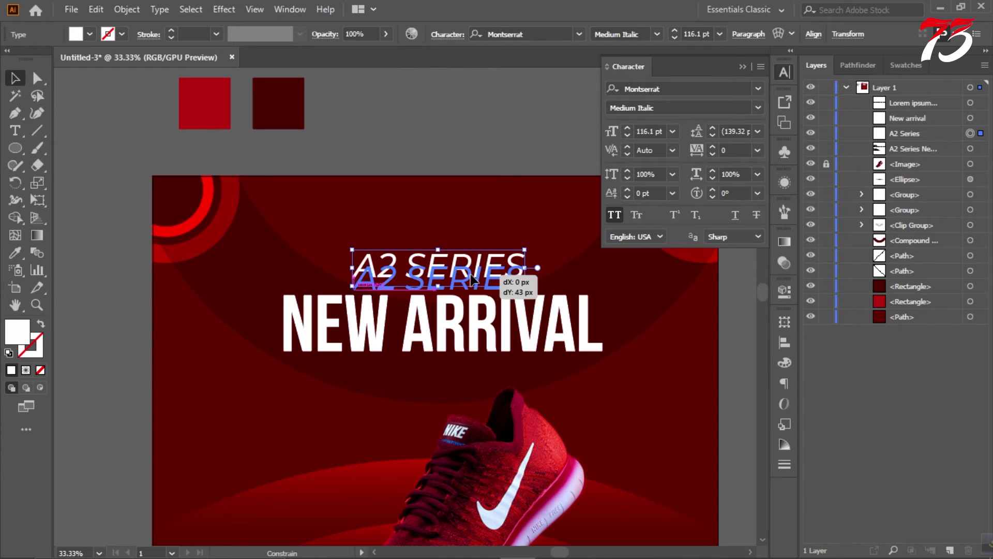
pyautogui.click(467, 171)
# - Zoom out and move the Lorem ipsum tagline under the NEW ARRIVAL headline
pyautogui.hotkey('ctrl', '-')
pyautogui.hotkey('ctrl', '-')
pyautogui.hotkey('ctrl', '-')
pyautogui.click(742, 68)
pyautogui.keyDown('alt'); pyautogui.scroll(2, 476, 206); pyautogui.keyUp('alt')
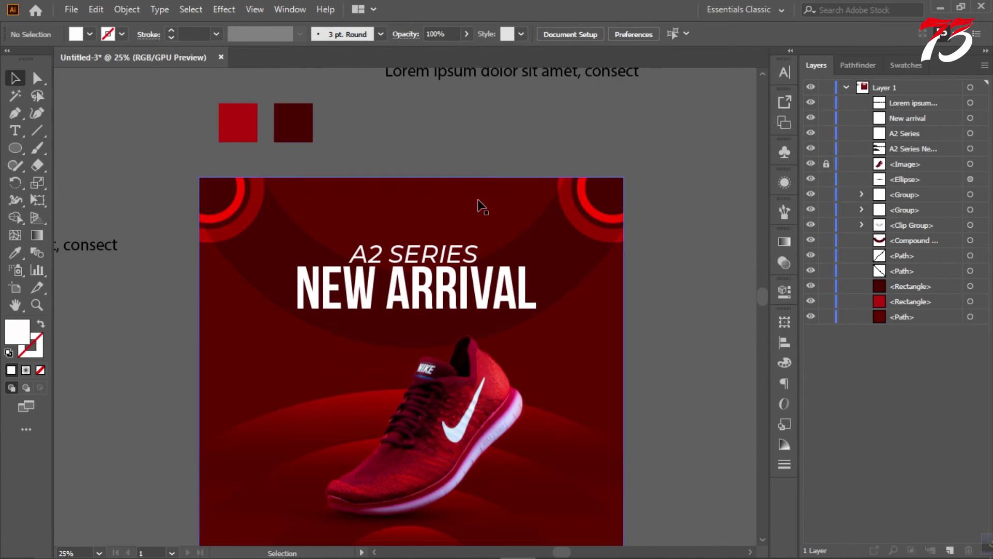
pyautogui.scroll(1, 480, 155)
pyautogui.moveTo(482, 106); pyautogui.dragTo(404, 360)
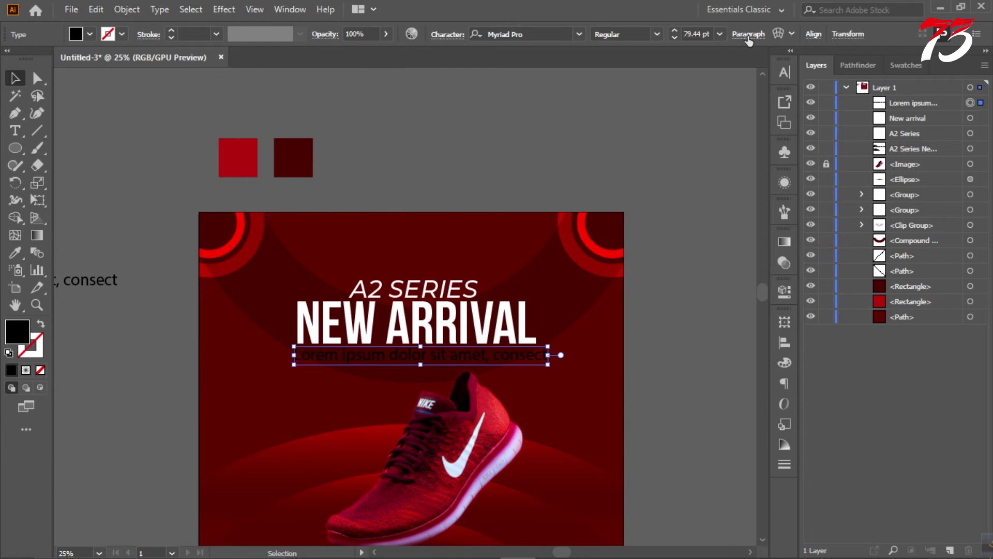
# - Make the Lorem ipsum tagline white, centre it horizontally, and shrink it slightly
pyautogui.click(813, 34)
pyautogui.click(693, 78)
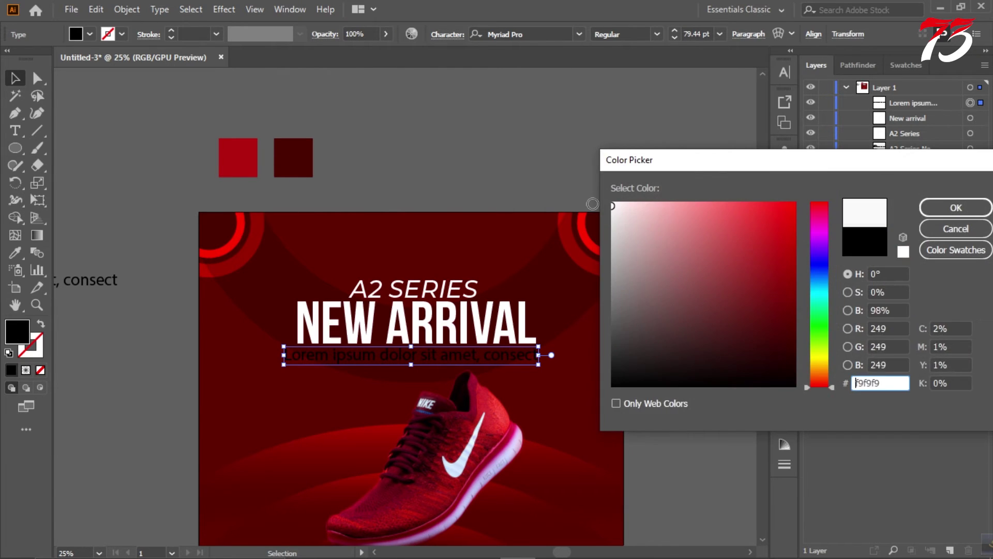
pyautogui.click(947, 209)
pyautogui.keyDown('alt'); pyautogui.scroll(5, 552, 357); pyautogui.keyUp('alt')
pyautogui.moveTo(560, 322); pyautogui.dragTo(546, 321)
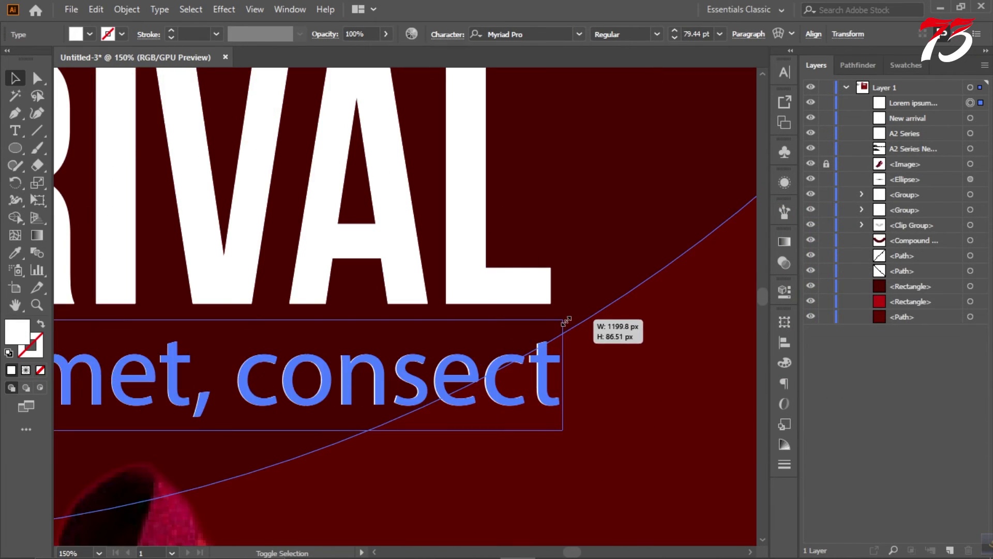
# - Reselect the tagline and set alignment to Align to Artboard
pyautogui.keyDown('alt'); pyautogui.scroll(-6, 563, 327); pyautogui.keyUp('alt')
pyautogui.keyDown('alt'); pyautogui.scroll(2, 663, 310); pyautogui.keyUp('alt')
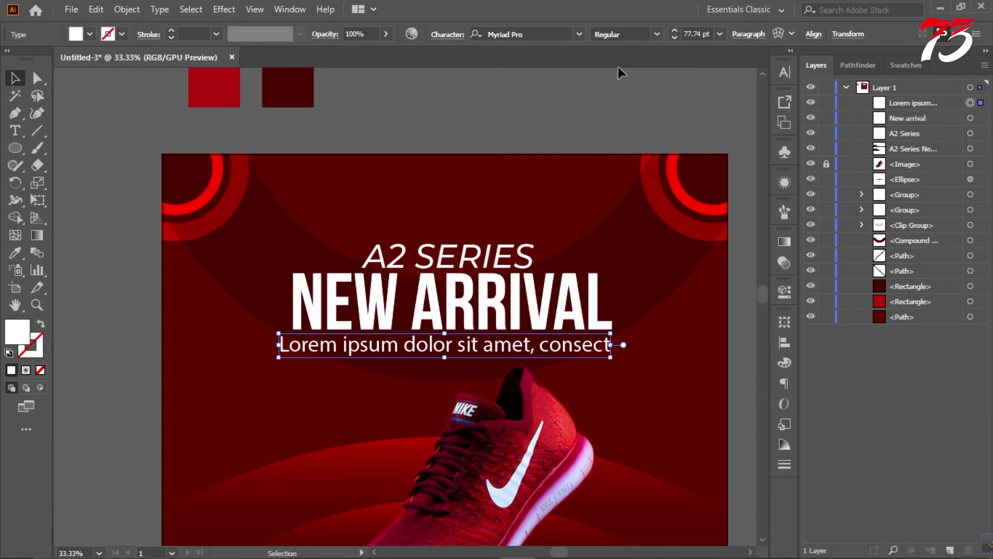
pyautogui.click(814, 34)
pyautogui.click(543, 118)
pyautogui.click(581, 351)
pyautogui.click(813, 34)
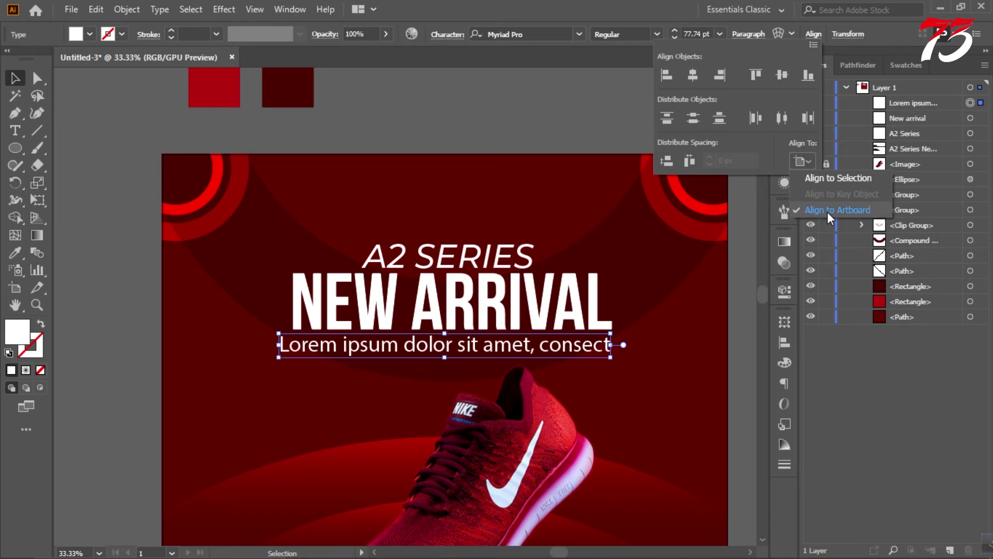
# - Centre NEW ARRIVAL and A2 SERIES horizontally on the artboard
pyautogui.click(491, 137)
pyautogui.click(491, 296)
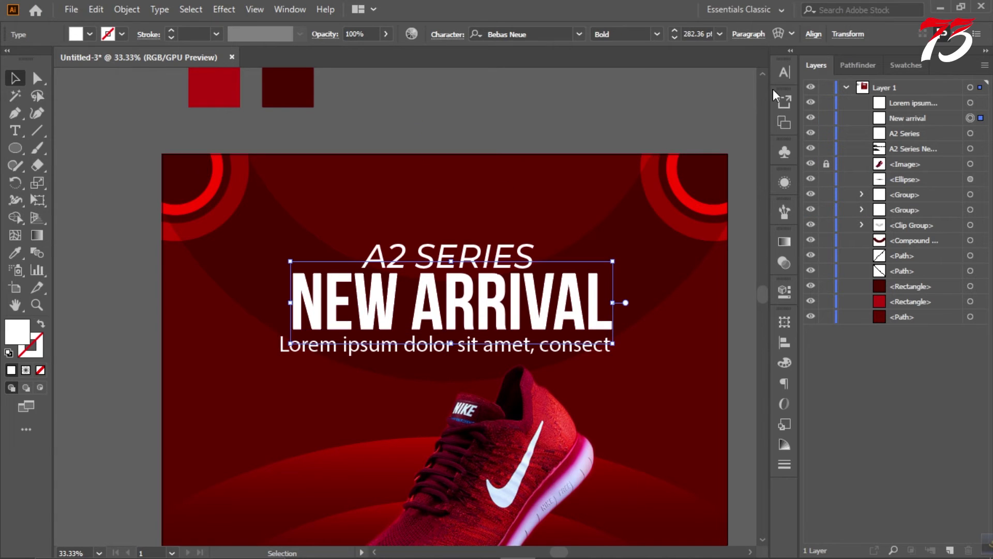
pyautogui.click(813, 35)
pyautogui.click(693, 75)
pyautogui.click(492, 256)
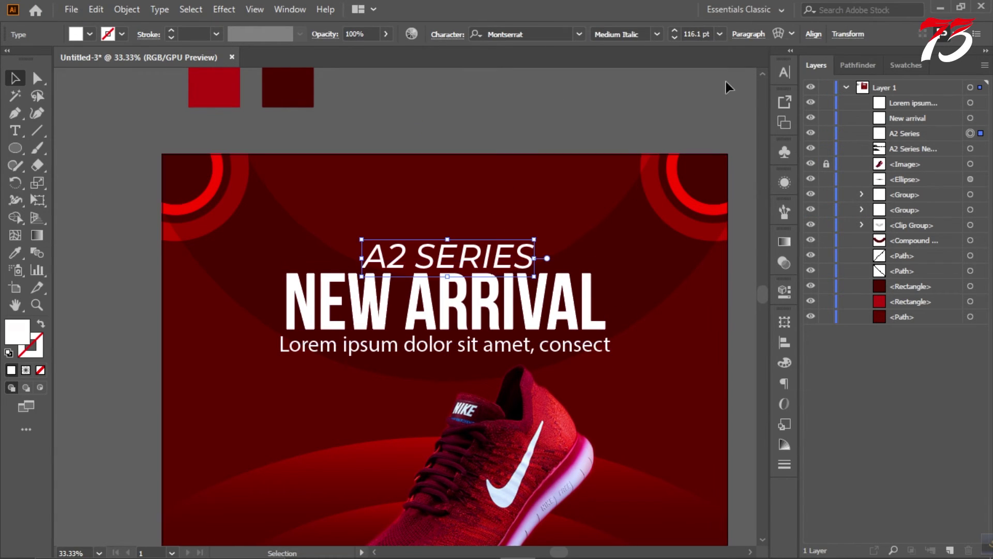
pyautogui.click(813, 34)
pyautogui.click(693, 75)
# - Select the tagline and NEW ARRIVAL and nudge the text block up slightly
pyautogui.scroll(-2, 501, 129)
pyautogui.click(502, 127)
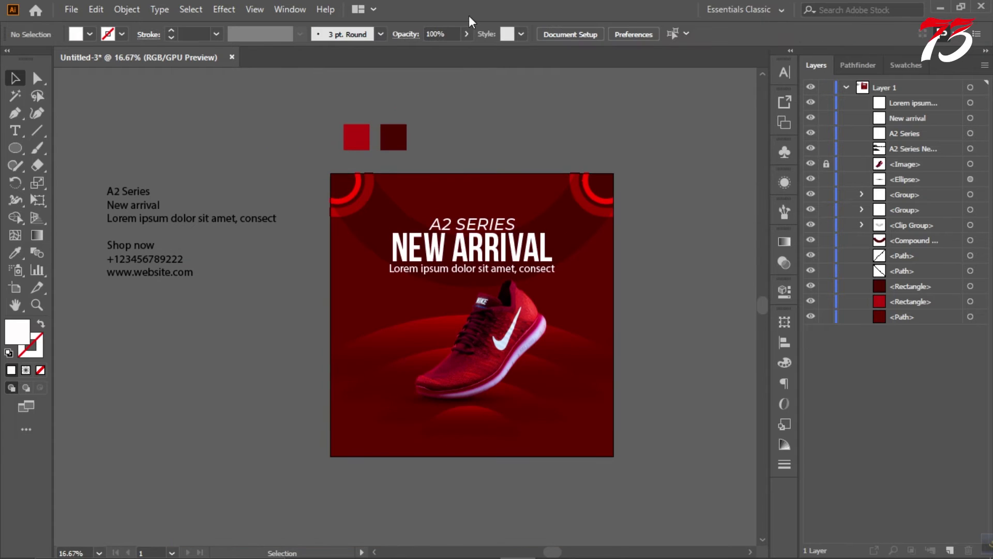
pyautogui.scroll(2, 497, 127)
pyautogui.click(491, 341)
pyautogui.keyDown('shift'); pyautogui.click(489, 269); pyautogui.keyUp('shift')
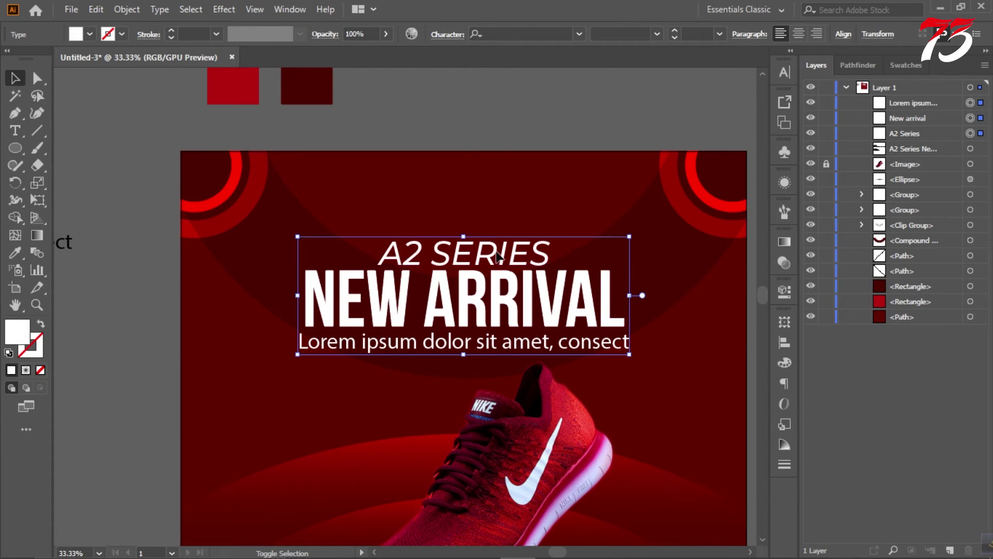
pyautogui.moveTo(496, 255); pyautogui.dragTo(496, 249)
pyautogui.click(505, 122)
# - Set the Lorem ipsum tagline text to 75 pt
pyautogui.click(15, 131)
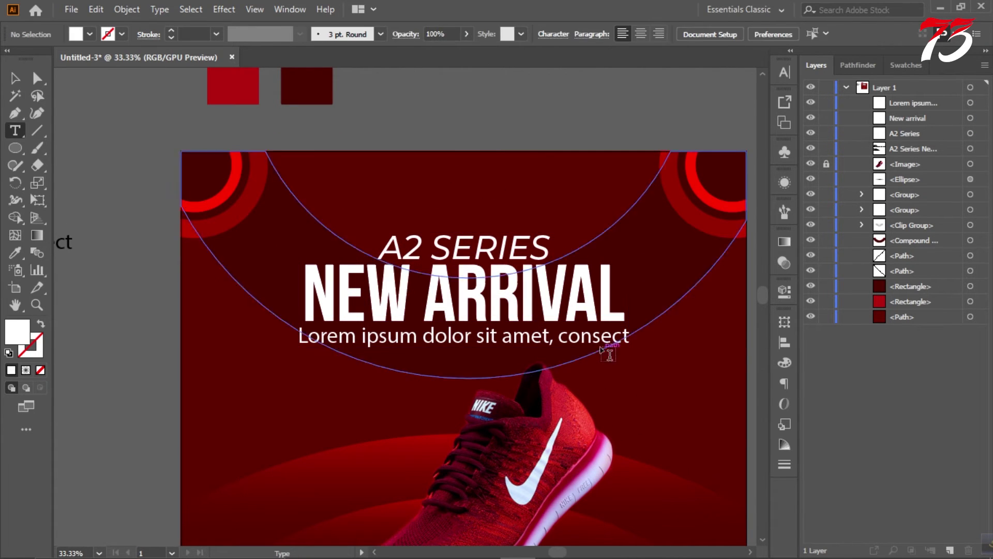
pyautogui.moveTo(301, 337); pyautogui.dragTo(641, 361)
pyautogui.hotkey('ctrl', 't')
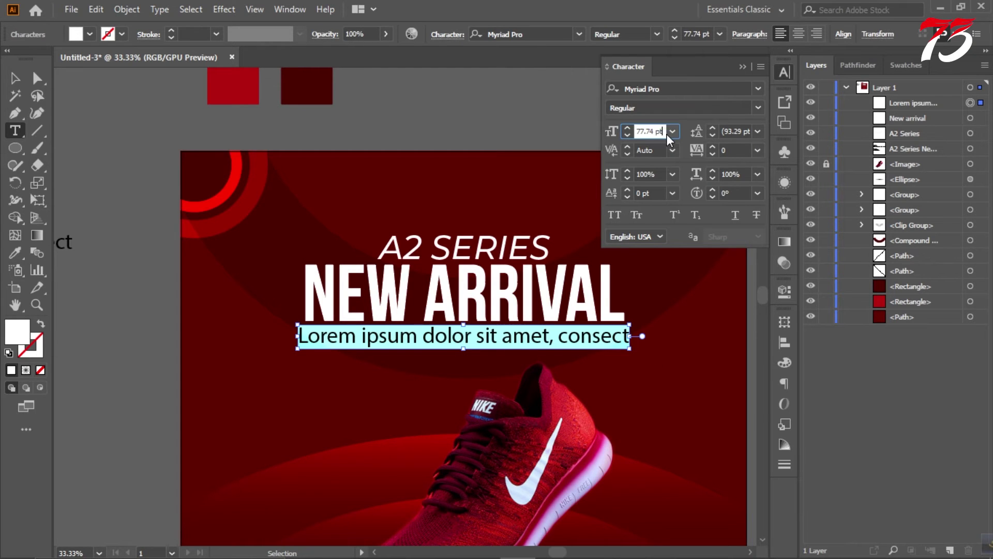
pyautogui.write('75')
pyautogui.press('Return')
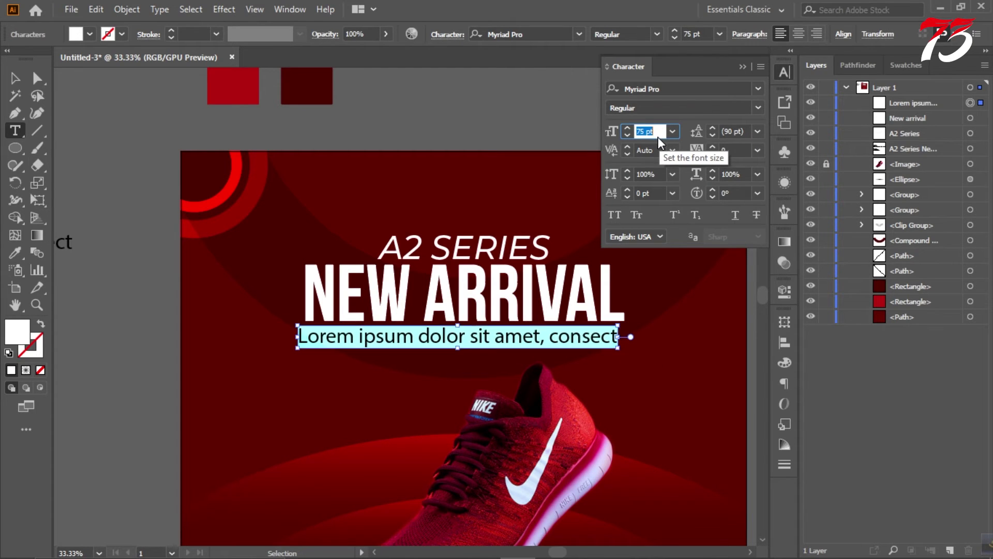
pyautogui.click(15, 79)
pyautogui.click(814, 34)
pyautogui.click(497, 127)
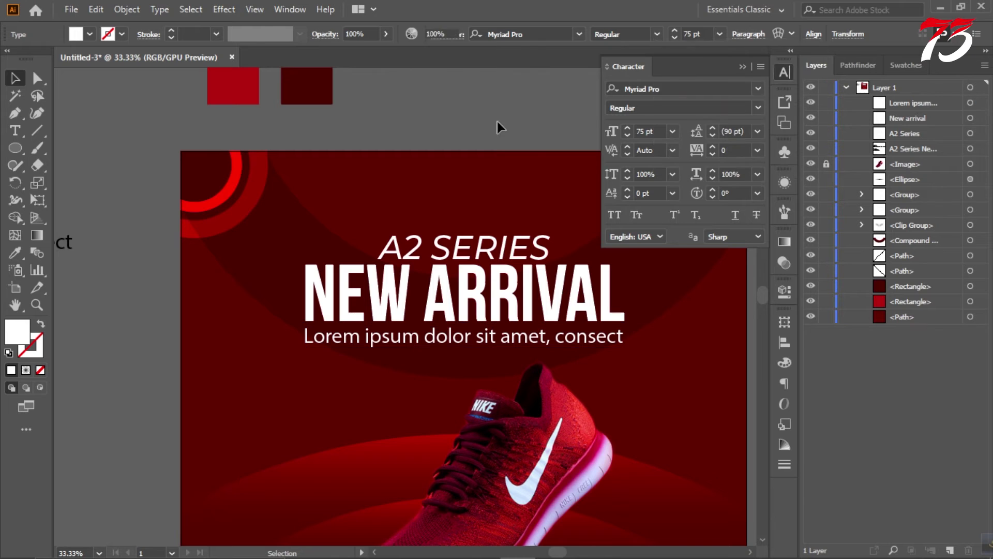
pyautogui.click(742, 66)
# - Scroll back over the layout and bring up the Transform panel
pyautogui.scroll(-3, 517, 137)
pyautogui.scroll(2, 517, 138)
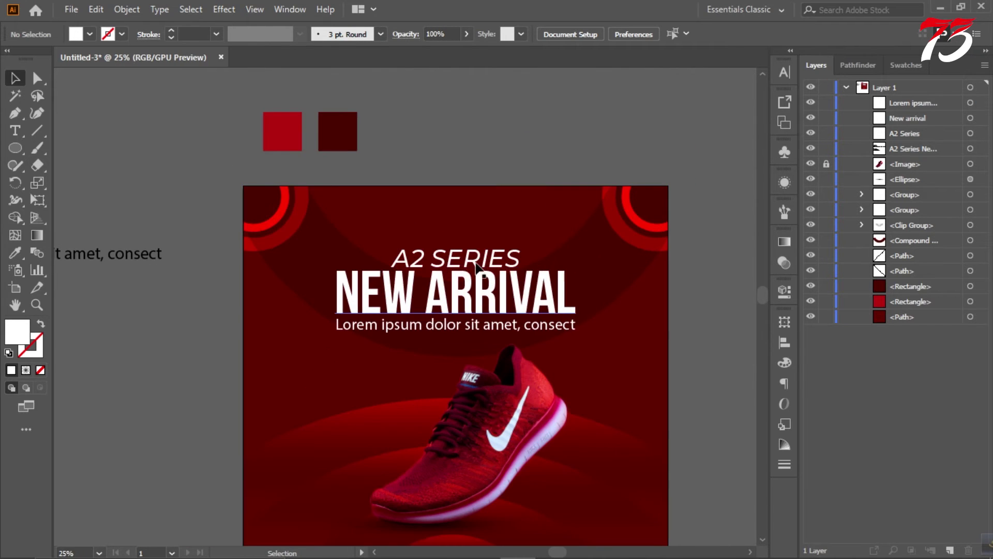
pyautogui.scroll(-3, 476, 265)
pyautogui.scroll(2, 479, 311)
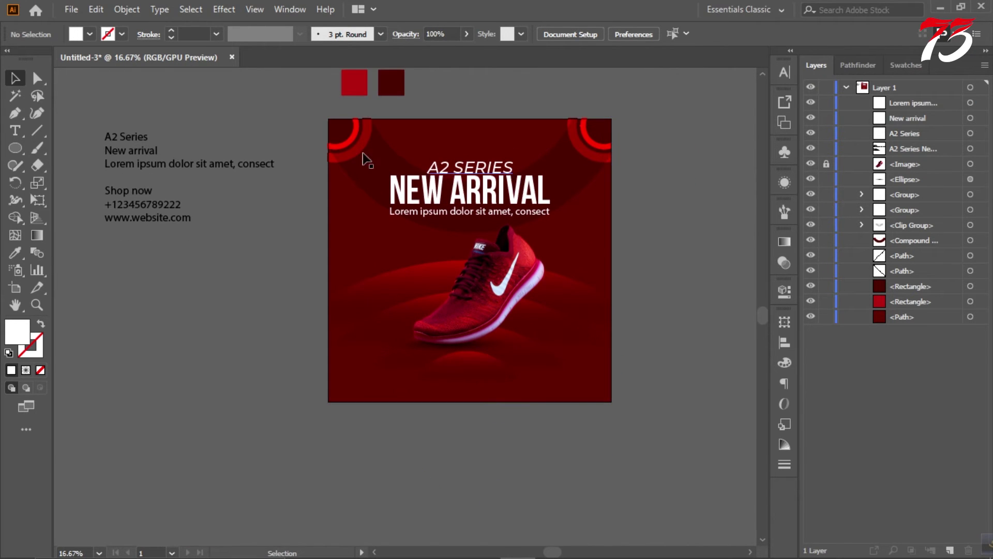
pyautogui.scroll(1, 324, 350)
pyautogui.hotkey('shift', 'F8')
# - Draw a 330 px wide rectangle and round its corners fully into a pill
pyautogui.click(15, 148)
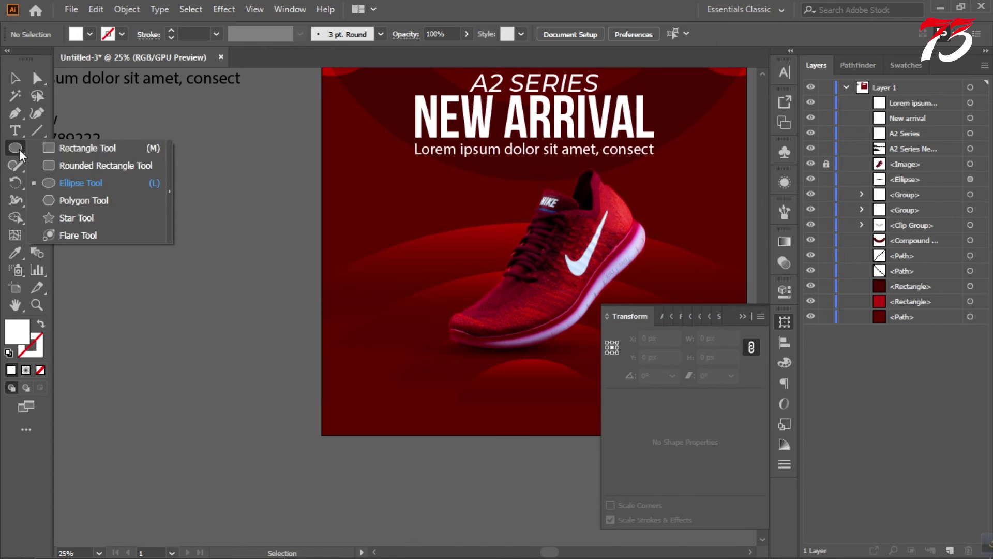
pyautogui.click(57, 110)
pyautogui.scroll(2, 198, 344)
pyautogui.moveTo(154, 325)
pyautogui.mouseDown()
pyautogui.moveTo(300, 360)
pyautogui.moveTo(281, 360)
pyautogui.mouseUp()
pyautogui.scroll(2, 175, 357)
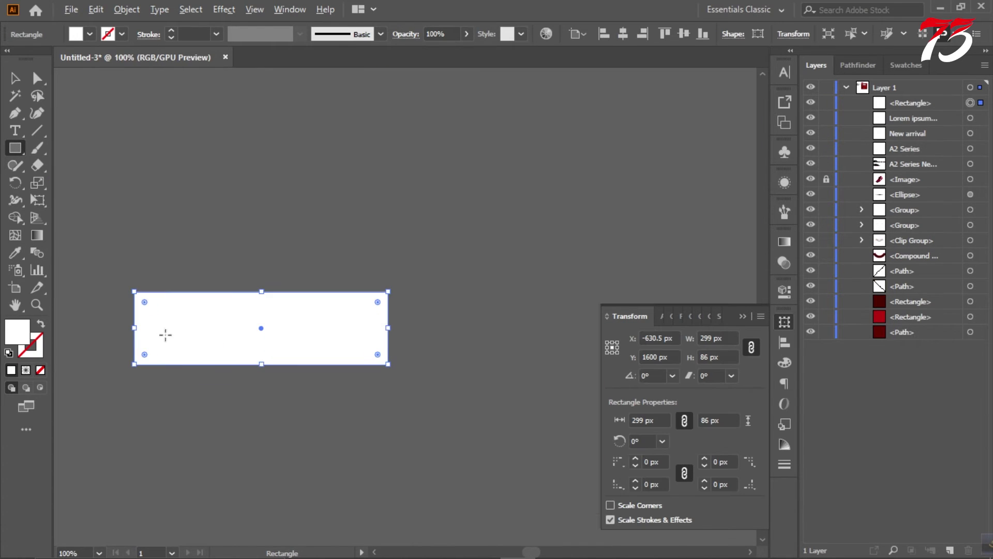
pyautogui.moveTo(450, 323); pyautogui.dragTo(413, 323)
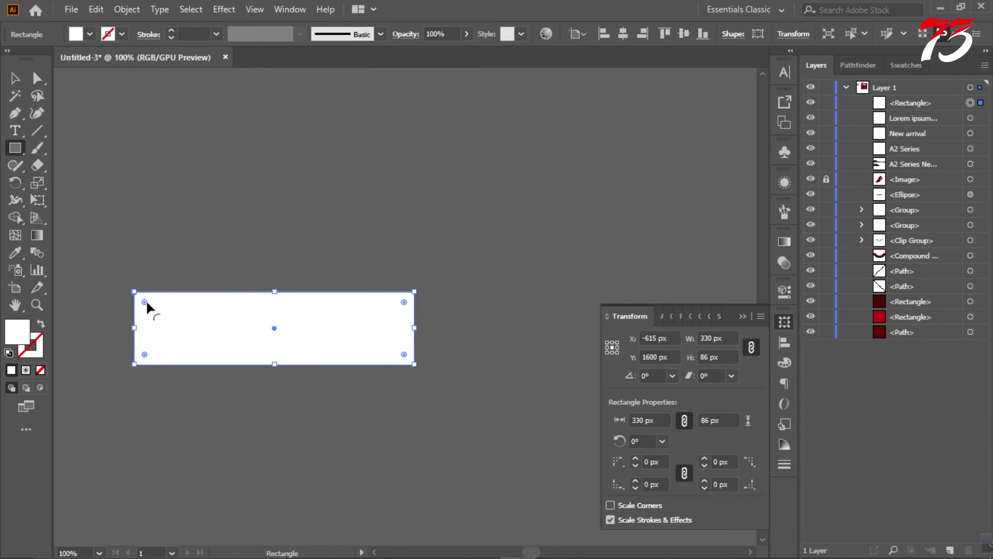
pyautogui.moveTo(146, 303)
pyautogui.mouseDown()
pyautogui.moveTo(295, 342)
pyautogui.moveTo(279, 332)
pyautogui.mouseUp()
pyautogui.click(742, 316)
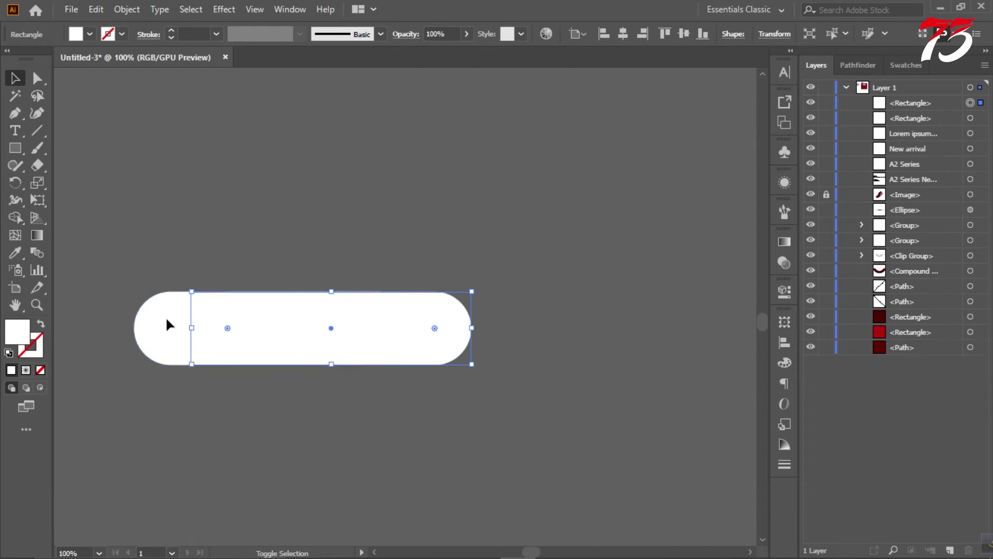
# - Fill the pill with the red swatch colour
pyautogui.click(19, 221)
pyautogui.keyDown('alt'); pyautogui.click(329, 309); pyautogui.keyUp('alt')
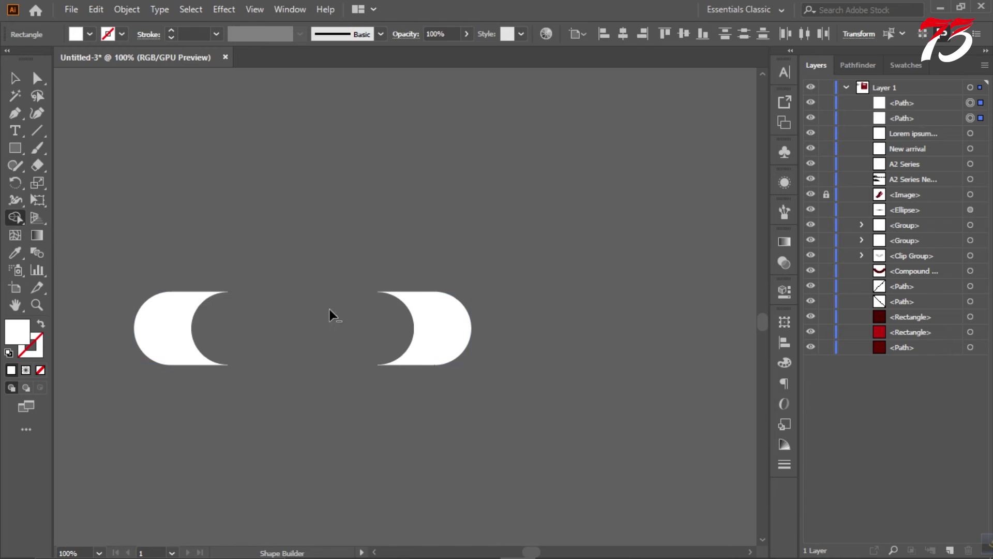
pyautogui.hotkey('ctrl', 'z')
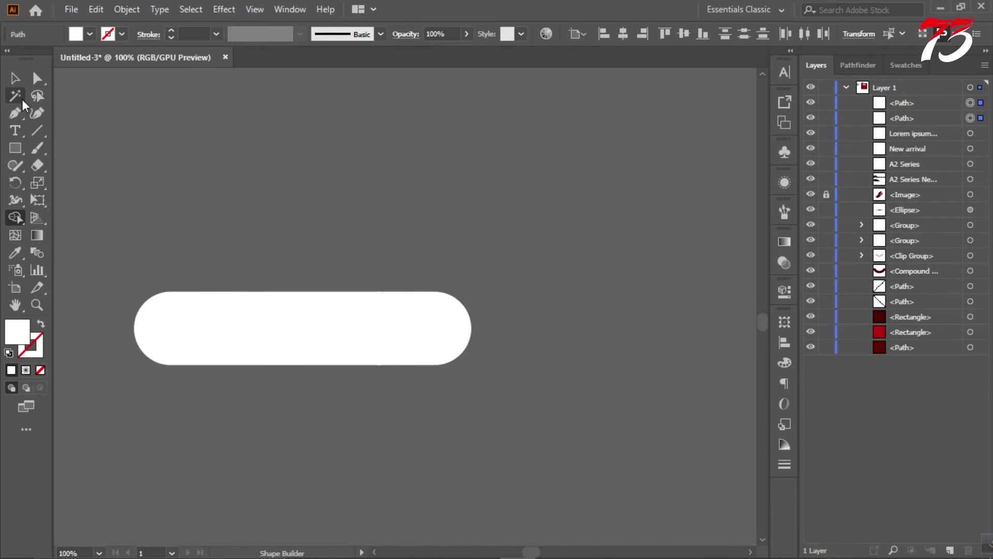
pyautogui.press('i')
pyautogui.click(424, 78)
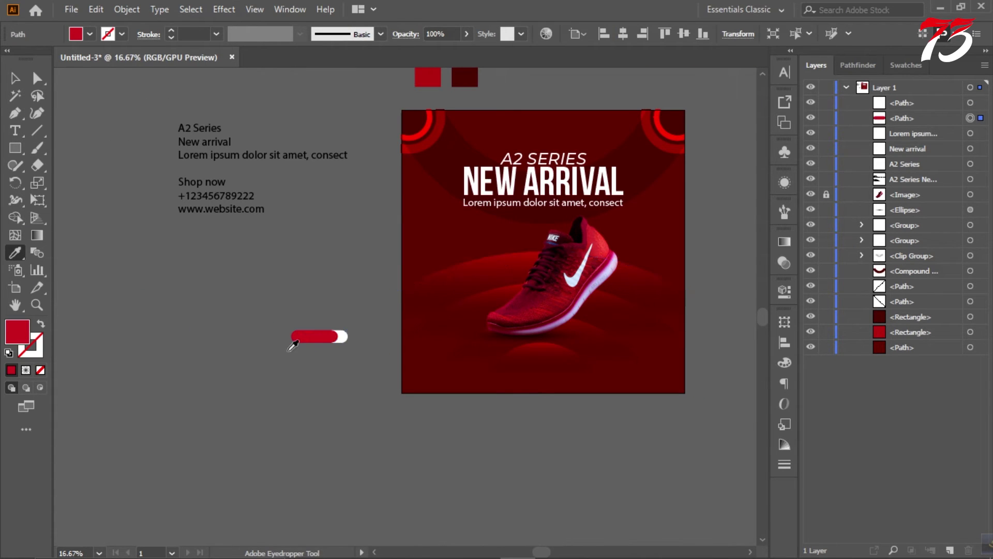
# - Give the pill's white end a gradient fill adjusted across the tip
pyautogui.keyDown('ctrl'); pyautogui.click(437, 313); pyautogui.keyUp('ctrl')
pyautogui.hotkey('ctrl', '-')
pyautogui.hotkey('ctrl', '-')
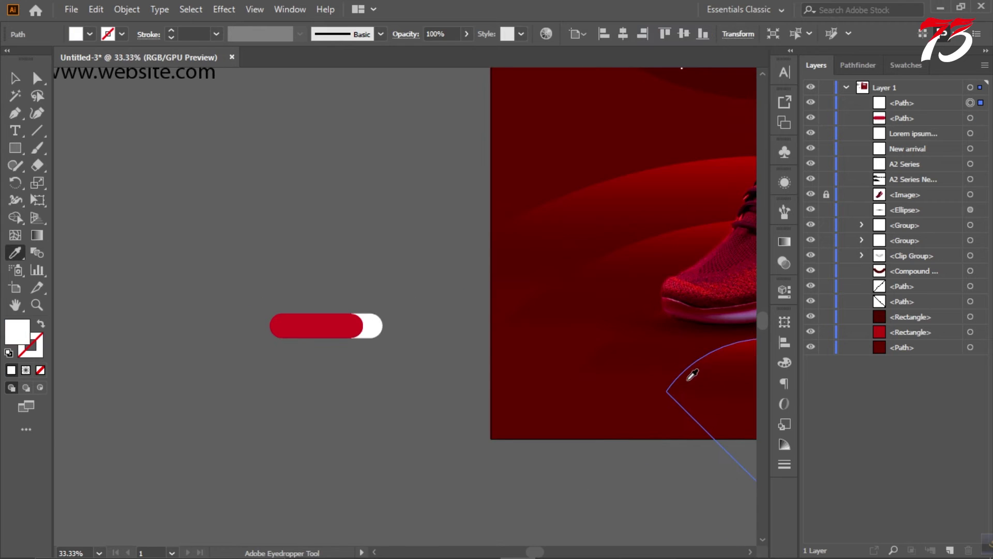
pyautogui.click(631, 385)
pyautogui.hotkey('ctrl', '+')
pyautogui.hotkey('ctrl', '+')
pyautogui.hotkey('ctrl', '+')
pyautogui.press('g')
pyautogui.moveTo(310, 340)
pyautogui.mouseDown()
pyautogui.moveTo(390, 341)
pyautogui.moveTo(372, 341)
pyautogui.mouseUp()
pyautogui.press('v')
pyautogui.click(304, 337)
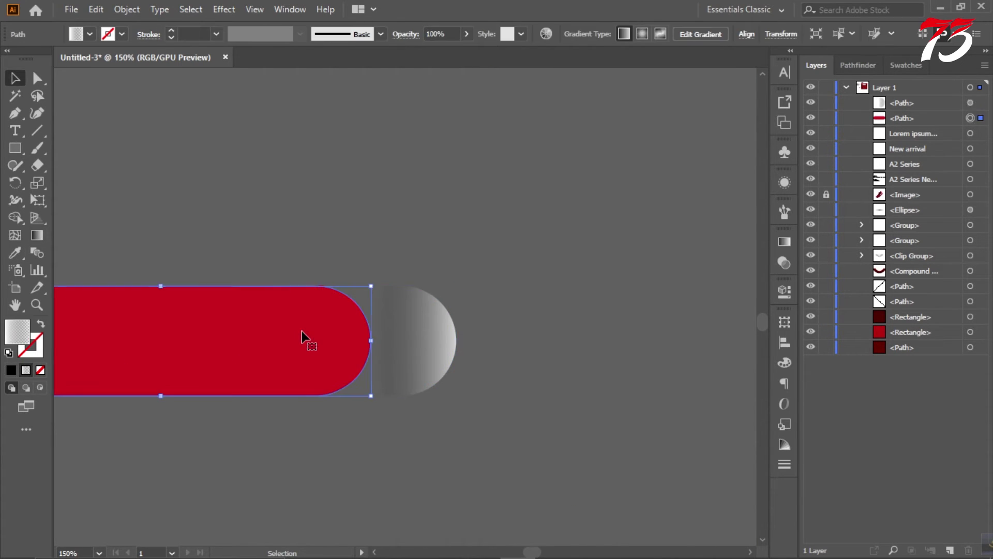
pyautogui.moveTo(380, 277); pyautogui.dragTo(445, 383)
pyautogui.hotkey('ctrl', 'shift', 'a')
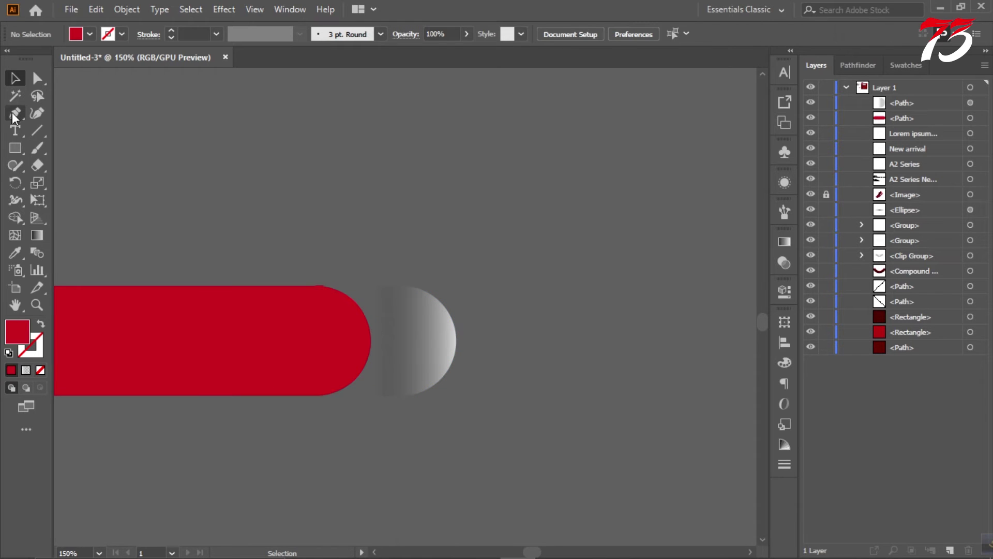
# - Divide the pill along a vertical line, ungroup, and delete the rounded right cap
pyautogui.click(316, 272)
pyautogui.click(316, 439)
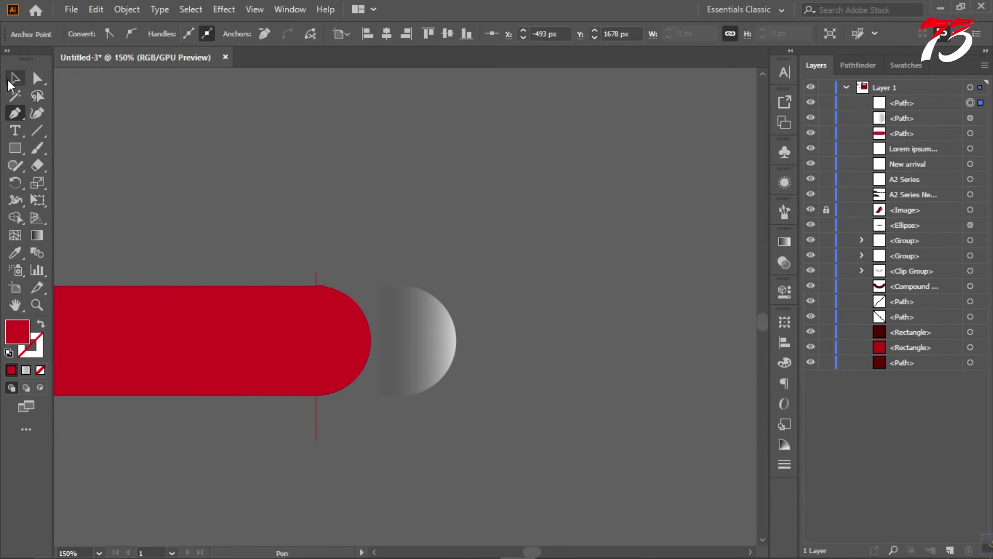
pyautogui.press('v')
pyautogui.keyDown('shift'); pyautogui.click(177, 333); pyautogui.keyUp('shift')
pyautogui.click(856, 71)
pyautogui.click(840, 140)
pyautogui.rightClick(315, 288)
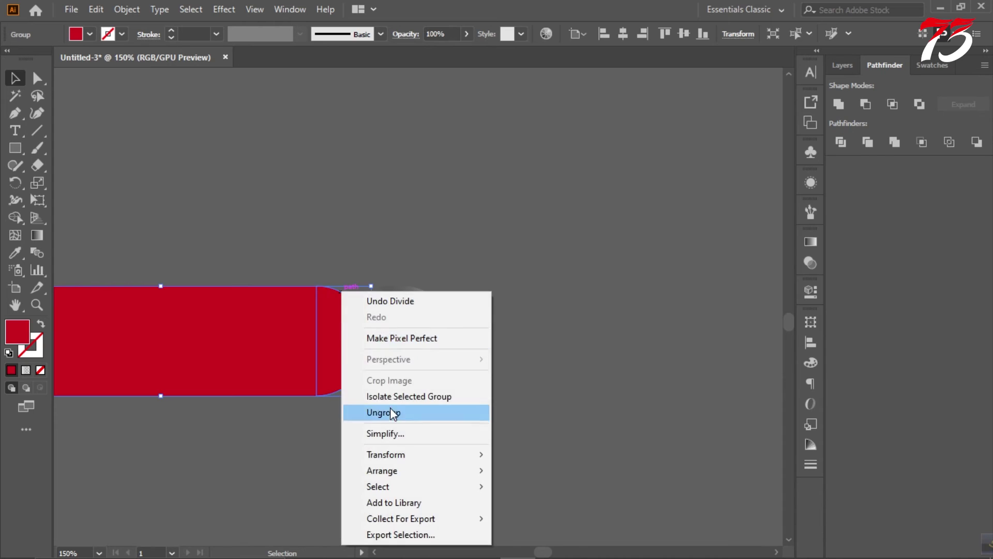
pyautogui.click(376, 410)
pyautogui.click(343, 327)
pyautogui.press('Delete')
pyautogui.scroll(-5, 539, 310)
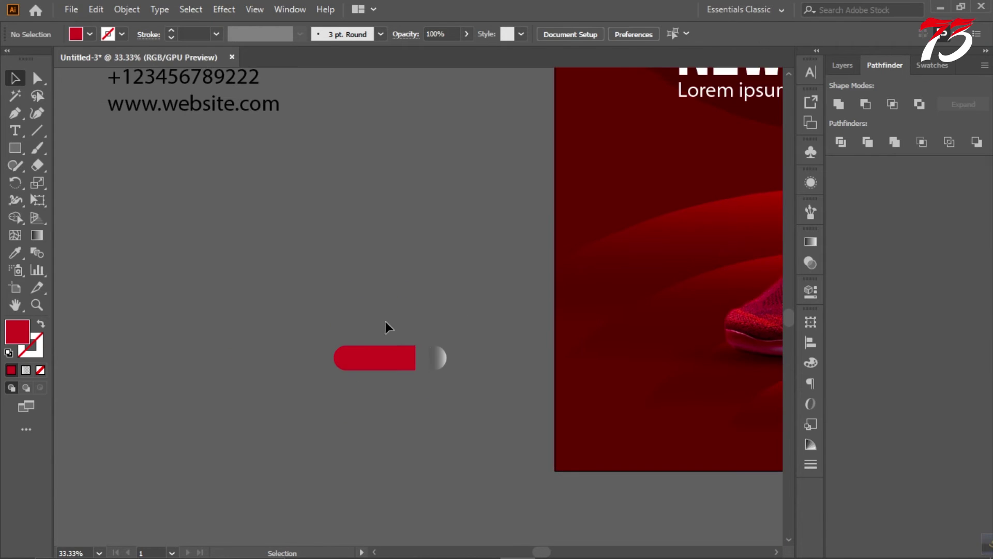
# - Pen-draw a chevron arrowhead as a red outline without fill
pyautogui.scroll(4, 386, 321)
pyautogui.moveTo(233, 315); pyautogui.dragTo(498, 416)
pyautogui.scroll(2, 398, 299)
pyautogui.click(411, 316)
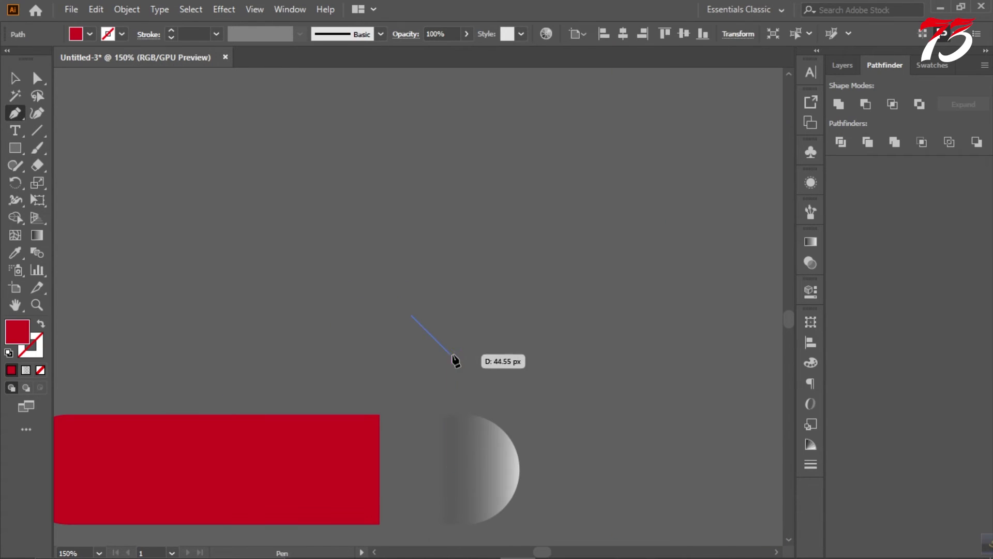
pyautogui.moveTo(433, 337); pyautogui.dragTo(415, 357)
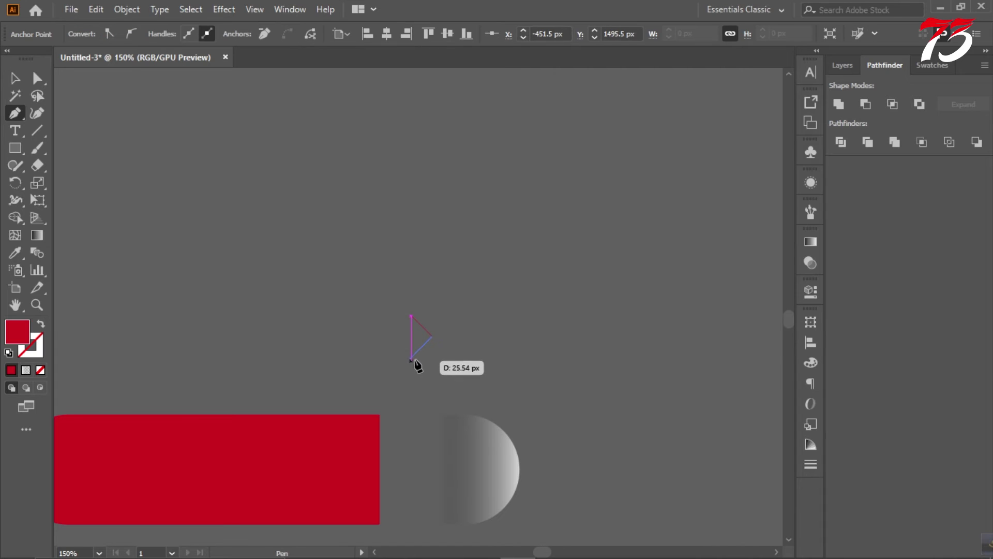
pyautogui.click(40, 324)
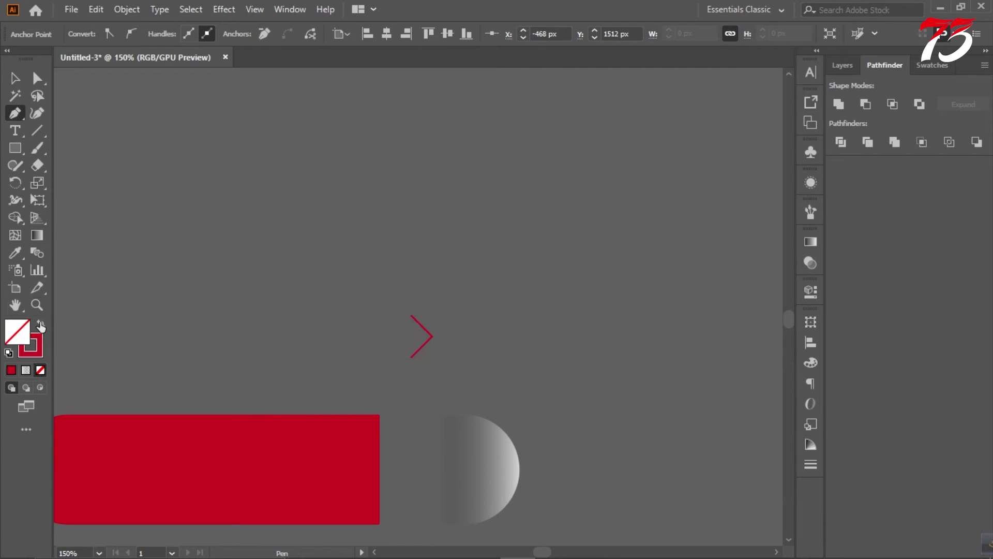
pyautogui.moveTo(473, 389); pyautogui.dragTo(474, 389)
pyautogui.click(233, 258)
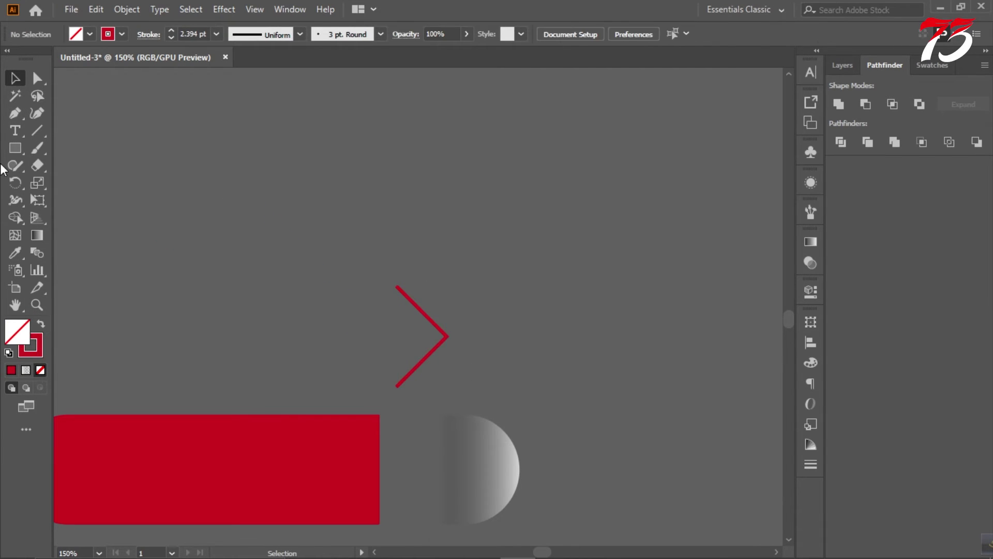
# - Add the arrow shaft and give the whole arrow a 10 pt stroke
pyautogui.click(441, 349)
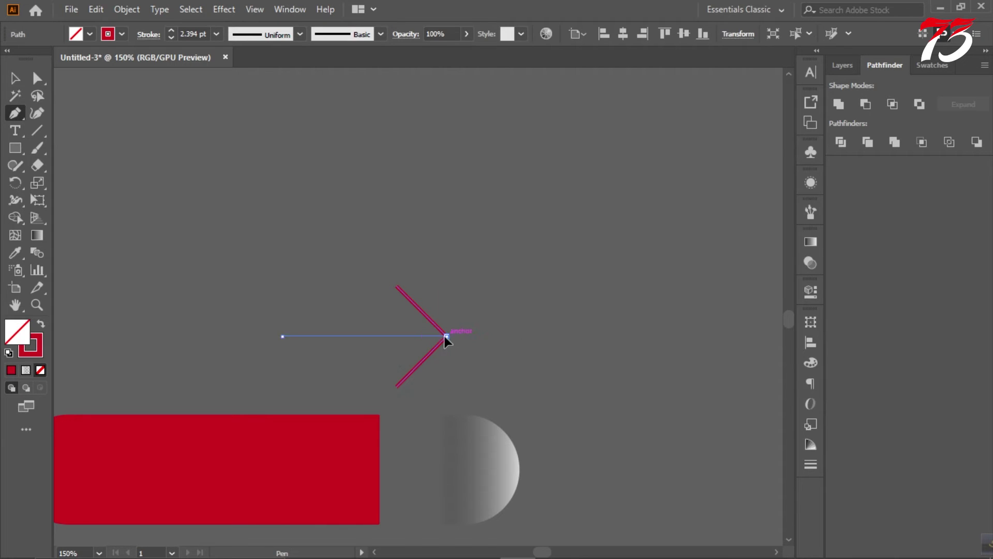
pyautogui.click(446, 336)
pyautogui.press('v')
pyautogui.moveTo(495, 362); pyautogui.dragTo(269, 269)
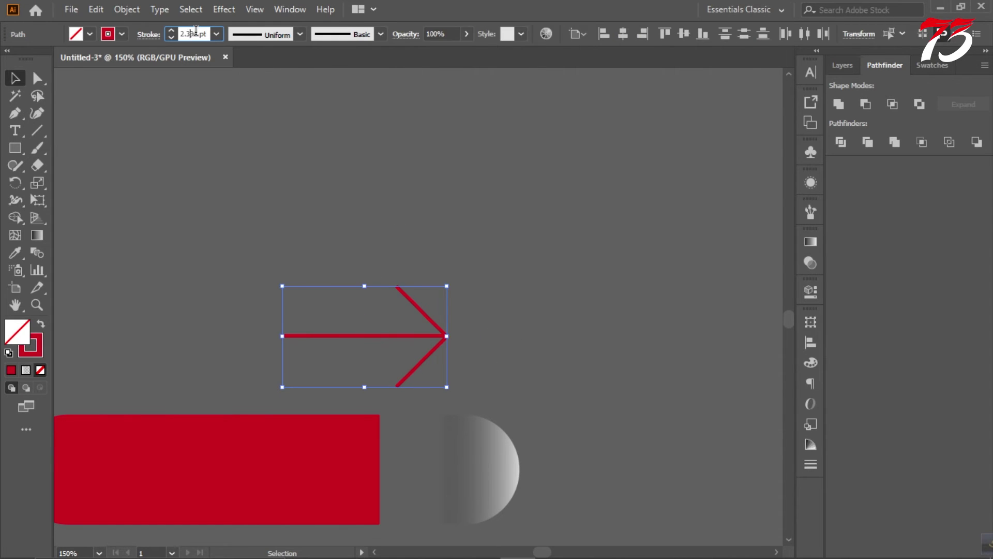
pyautogui.write('10')
pyautogui.press('Return')
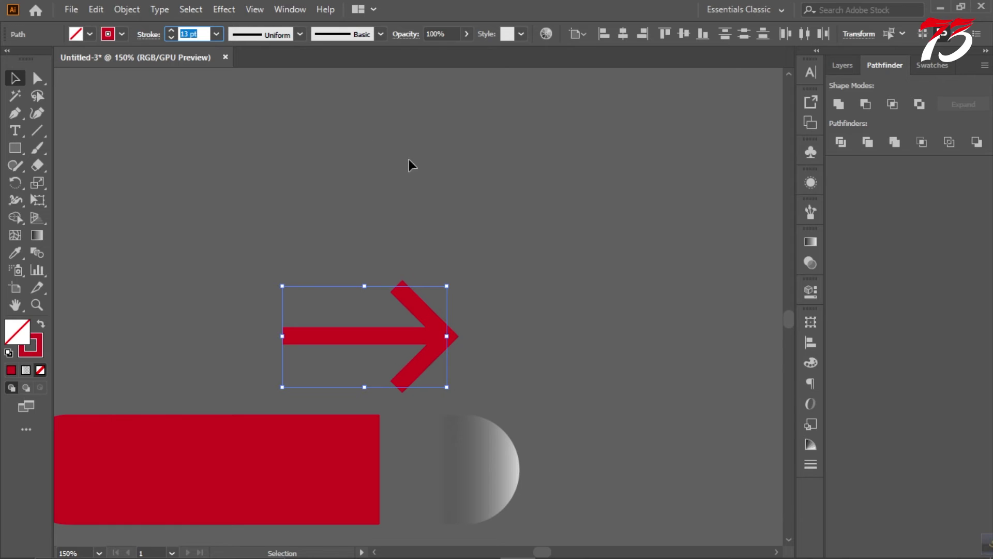
# - Expand the arrow, shrink it to a third, and fill it white on the half-circle
pyautogui.click(126, 9)
pyautogui.click(200, 177)
pyautogui.click(458, 359)
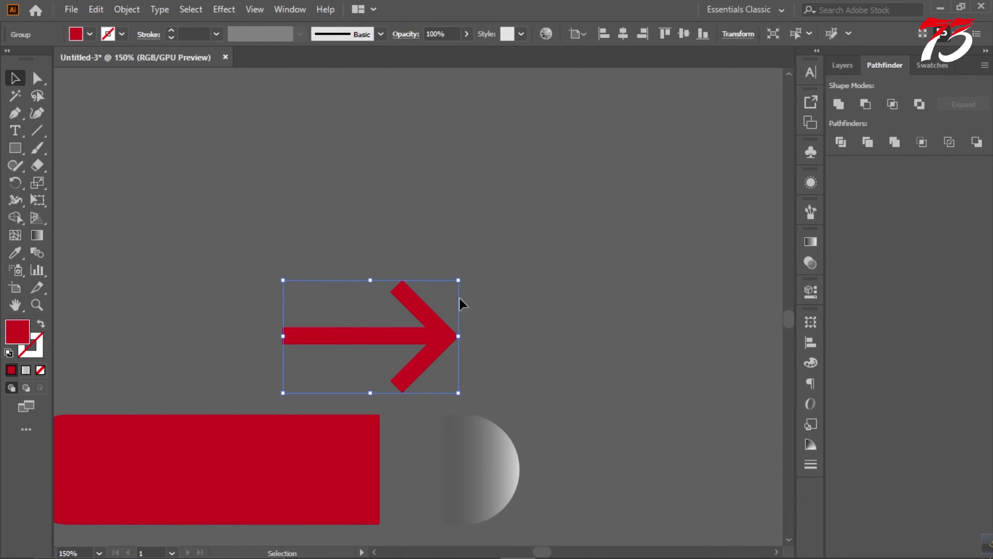
pyautogui.moveTo(458, 335); pyautogui.dragTo(385, 335)
pyautogui.moveTo(471, 463); pyautogui.dragTo(470, 464)
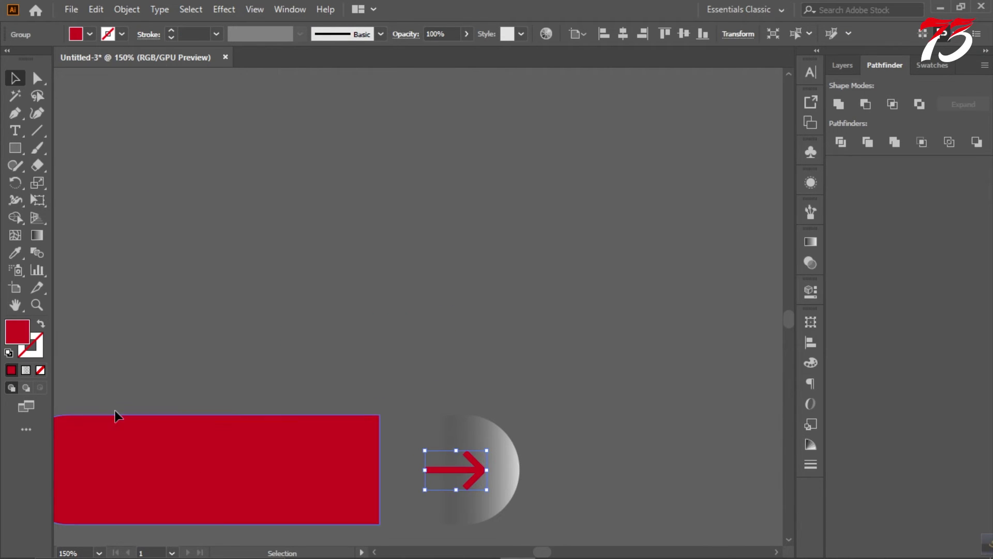
pyautogui.doubleClick(17, 331)
pyautogui.click(923, 210)
# - Move the red button with its arrow down below the shoe
pyautogui.click(540, 233)
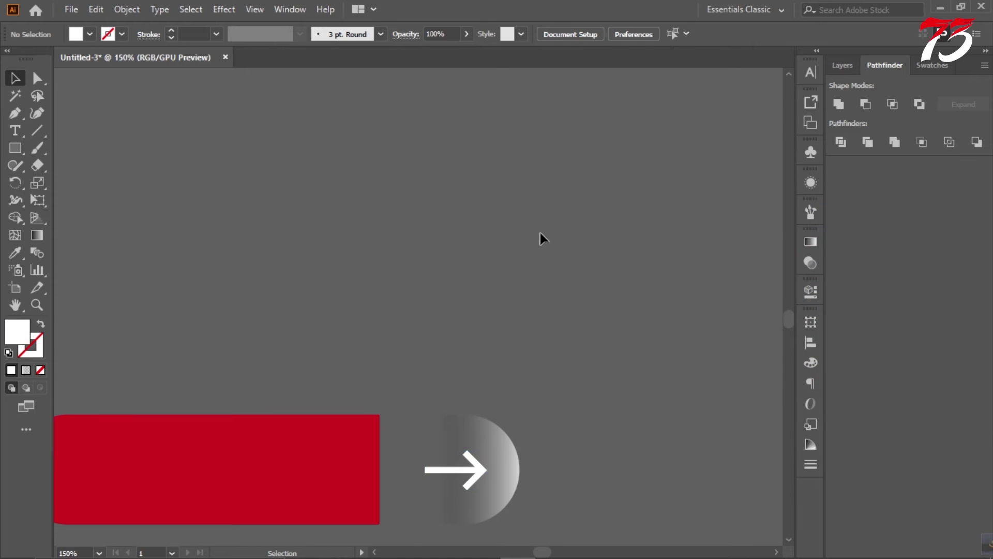
pyautogui.scroll(-3, 548, 227)
pyautogui.click(547, 300)
pyautogui.click(810, 263)
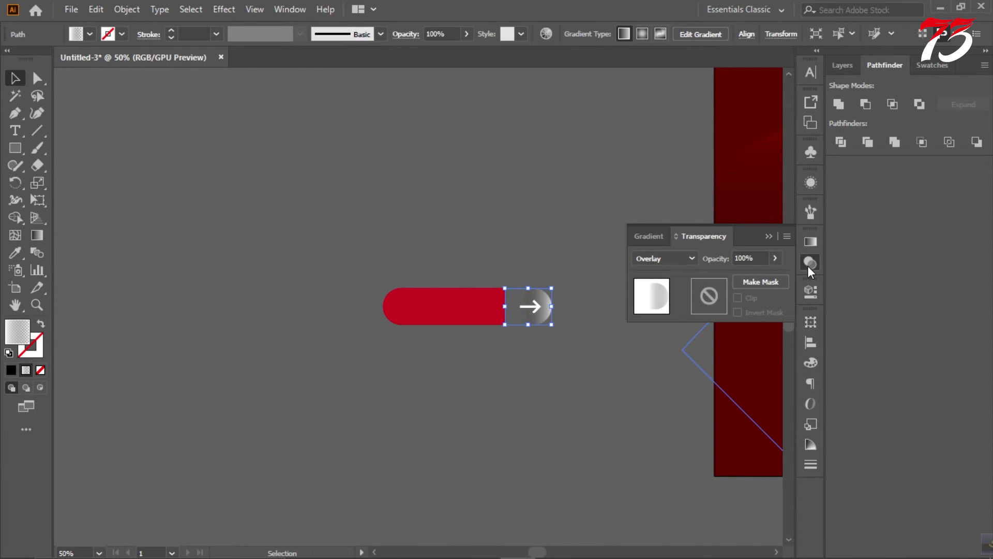
pyautogui.scroll(-2, 290, 258)
pyautogui.moveTo(275, 261)
pyautogui.mouseDown()
pyautogui.moveTo(408, 328)
pyautogui.moveTo(400, 362)
pyautogui.mouseUp()
pyautogui.scroll(-2, 343, 344)
pyautogui.scroll(4, 428, 320)
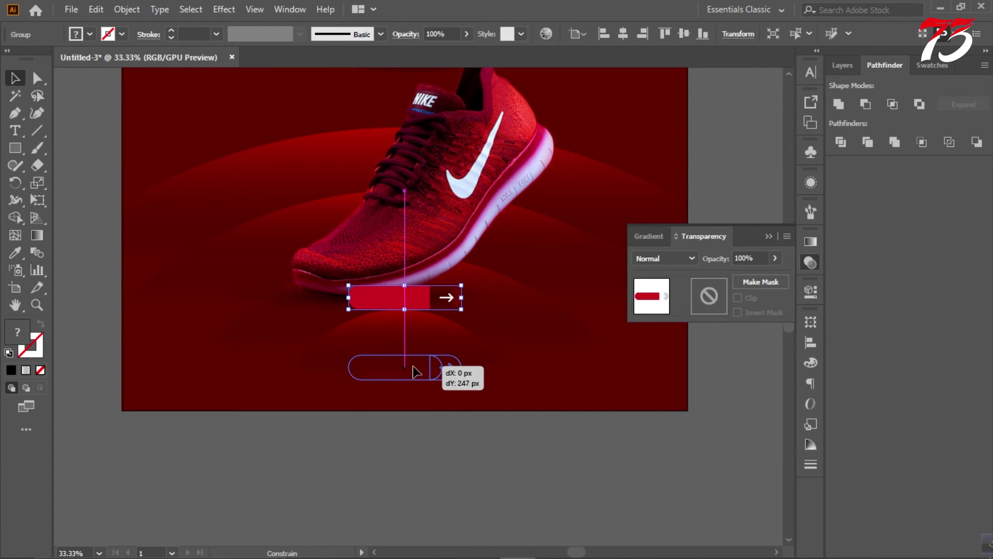
pyautogui.click(483, 465)
pyautogui.scroll(-2, 483, 455)
pyautogui.scroll(1, 579, 439)
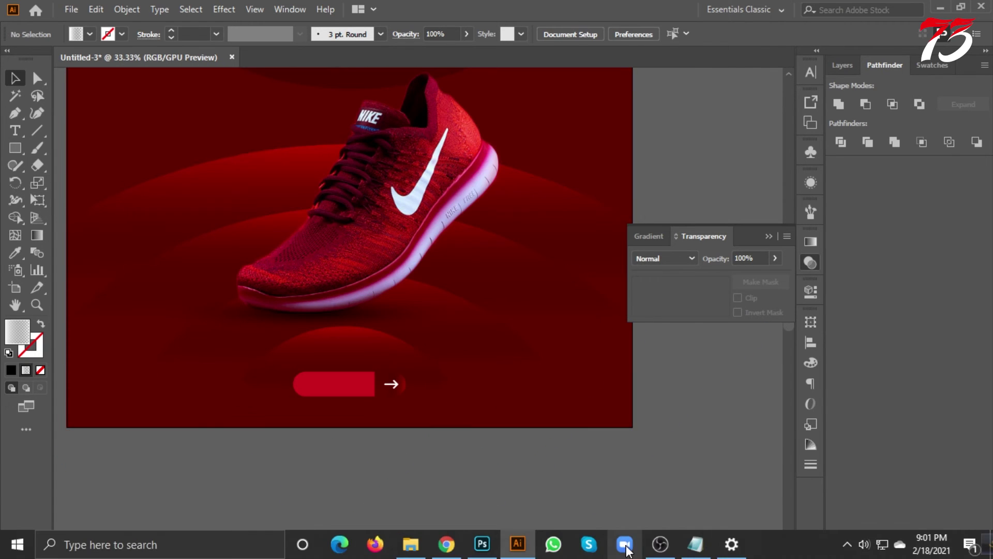
pyautogui.click(791, 228)
pyautogui.scroll(-2, 626, 251)
# - Set the 'Shop now' text to Montserrat in the Character panel
pyautogui.press('t')
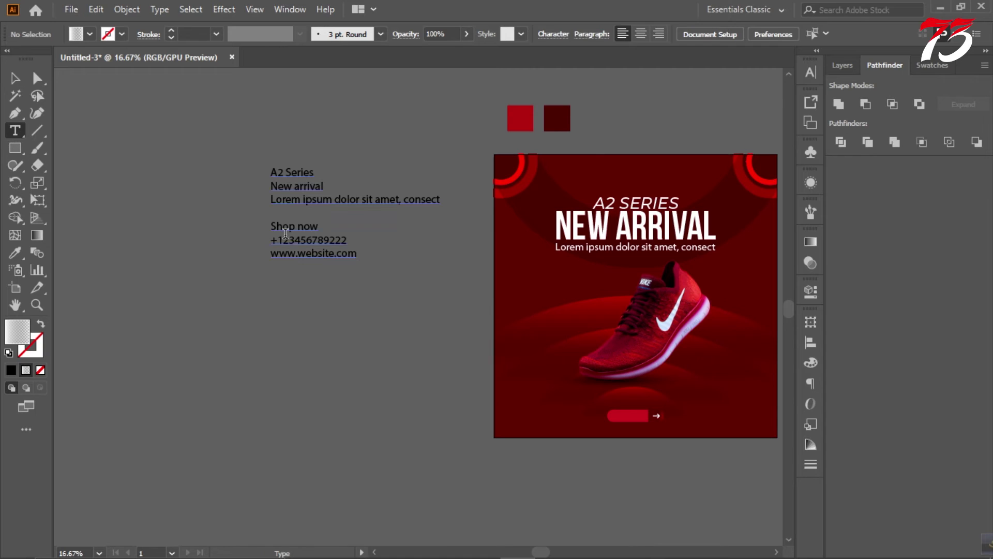
pyautogui.moveTo(317, 224); pyautogui.dragTo(319, 226)
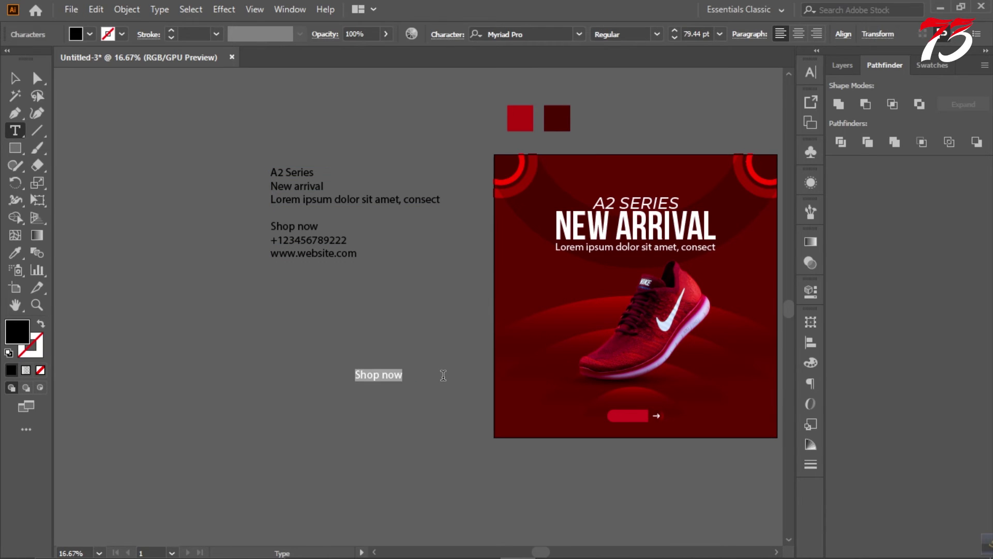
pyautogui.hotkey('ctrl', 't')
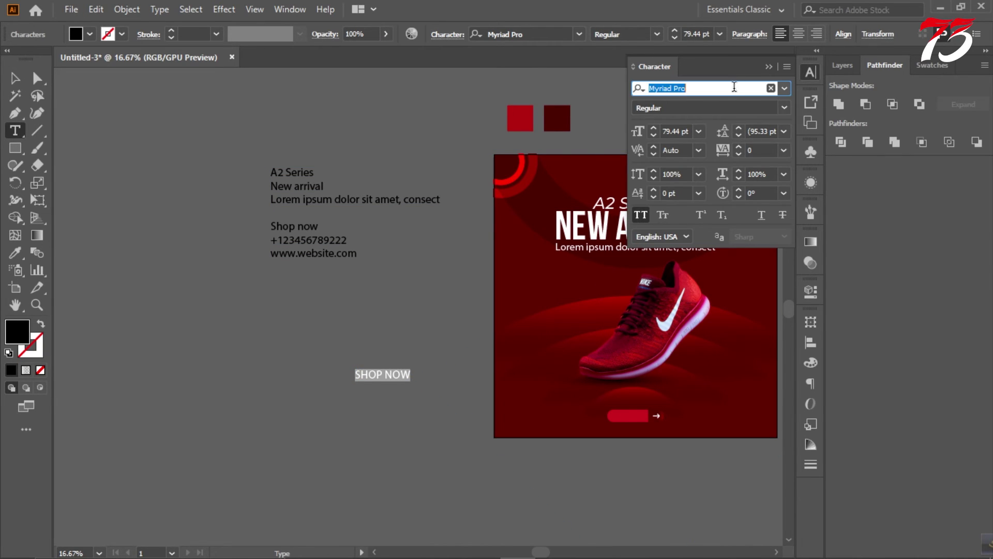
pyautogui.write('mon')
pyautogui.click(853, 420)
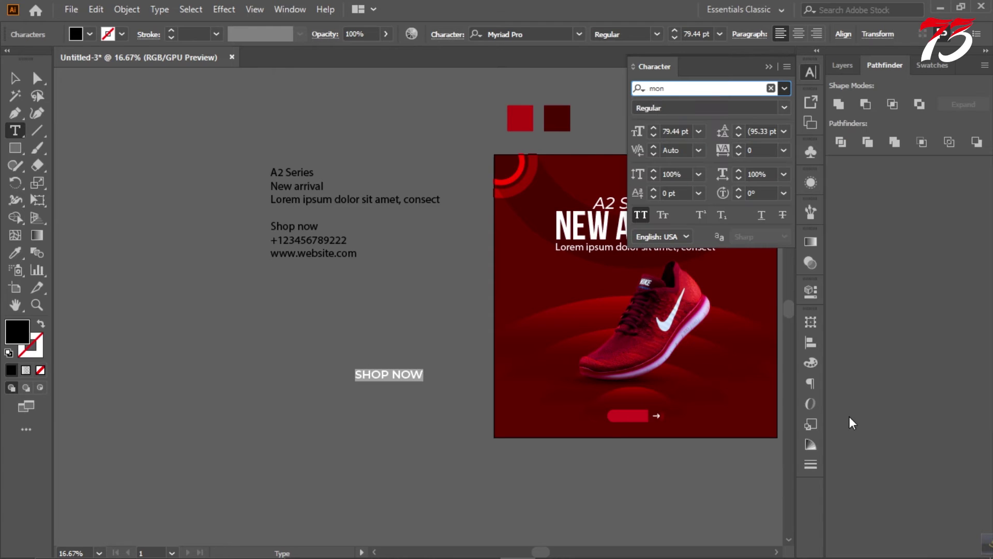
pyautogui.press('Escape')
# - Move SHOP NOW onto the red button and enlarge it to fit
pyautogui.moveTo(365, 336)
pyautogui.mouseDown()
pyautogui.moveTo(617, 376)
pyautogui.moveTo(561, 382)
pyautogui.mouseUp()
pyautogui.scroll(4, 654, 373)
pyautogui.hotkey('ctrl', '=')
pyautogui.hotkey('ctrl', '=')
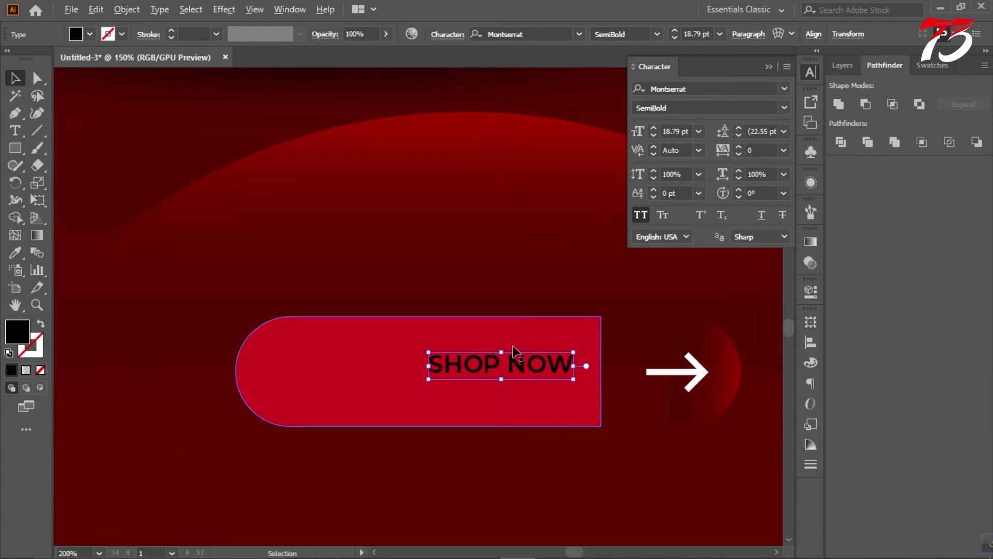
pyautogui.hotkey('ctrl', '=')
pyautogui.moveTo(453, 375); pyautogui.dragTo(391, 383)
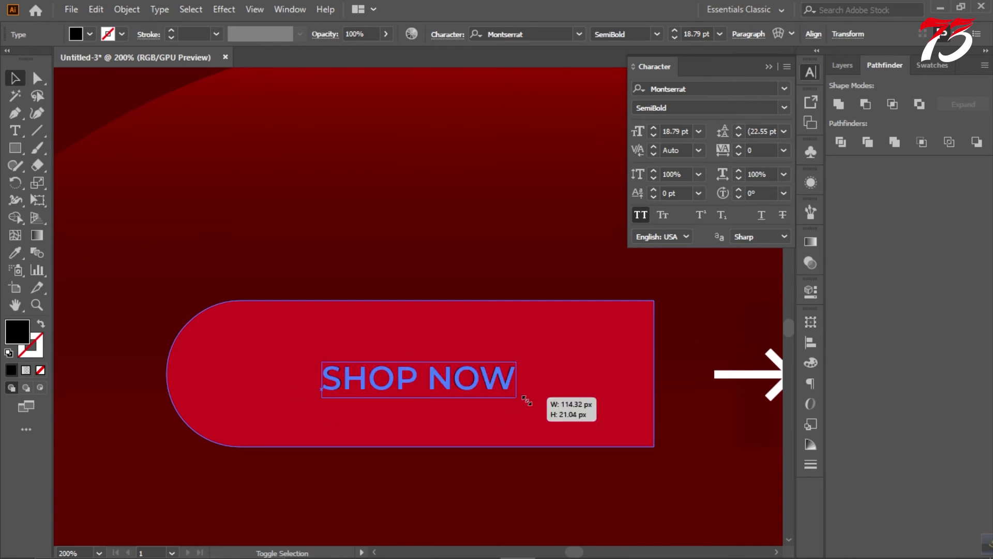
pyautogui.moveTo(515, 392); pyautogui.dragTo(612, 437)
pyautogui.hotkey('ctrl', '-')
pyautogui.hotkey('ctrl', '-')
pyautogui.hotkey('ctrl', '-')
# - Fill the SHOP NOW lettering with white #ffffff
pyautogui.doubleClick(18, 331)
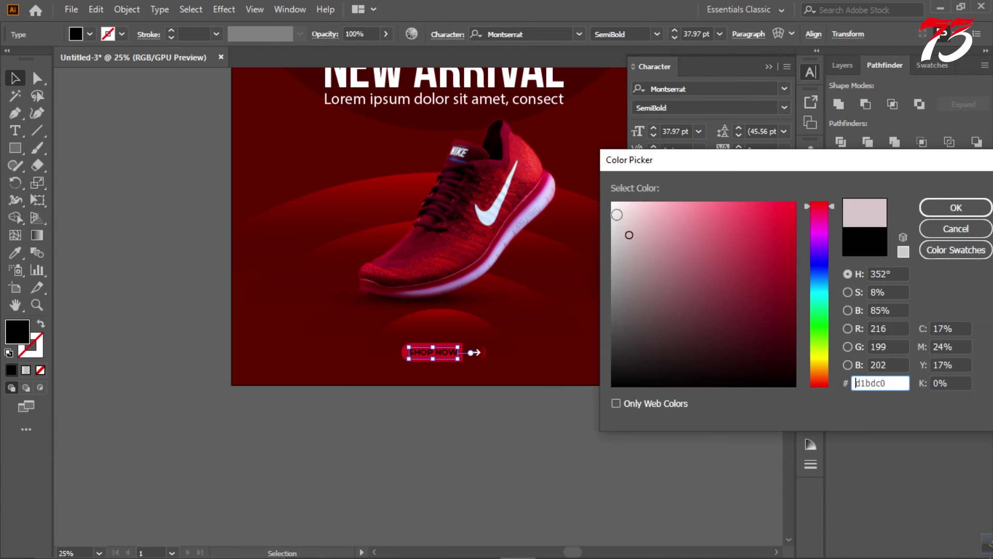
pyautogui.write('ffffff')
pyautogui.click(924, 202)
pyautogui.click(769, 66)
pyautogui.click(709, 225)
# - Copy the phone and website lines into a new text line left of the artboard
pyautogui.scroll(3, 708, 225)
pyautogui.scroll(-2, 693, 233)
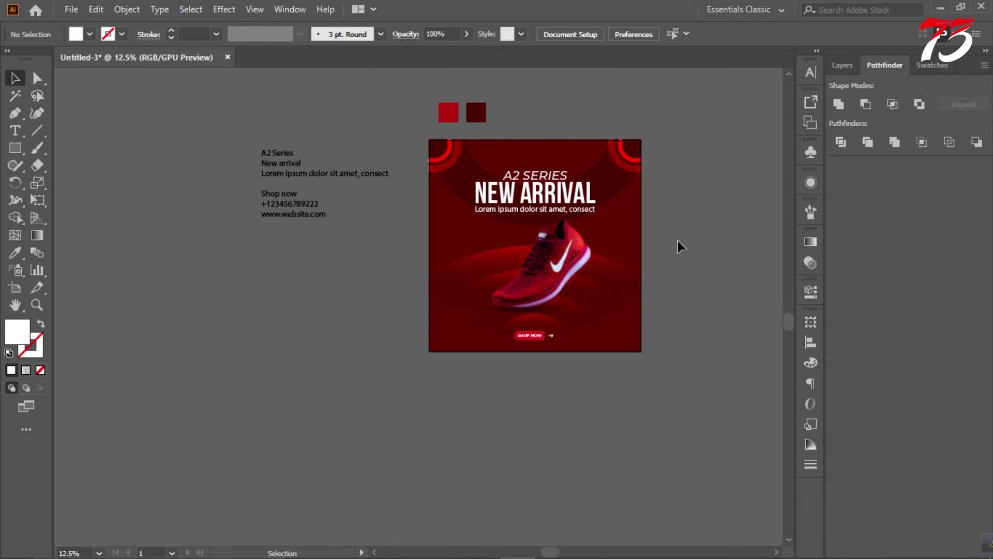
pyautogui.scroll(1, 680, 241)
pyautogui.click(15, 130)
pyautogui.moveTo(122, 204); pyautogui.dragTo(228, 221)
pyautogui.press('ctrl')
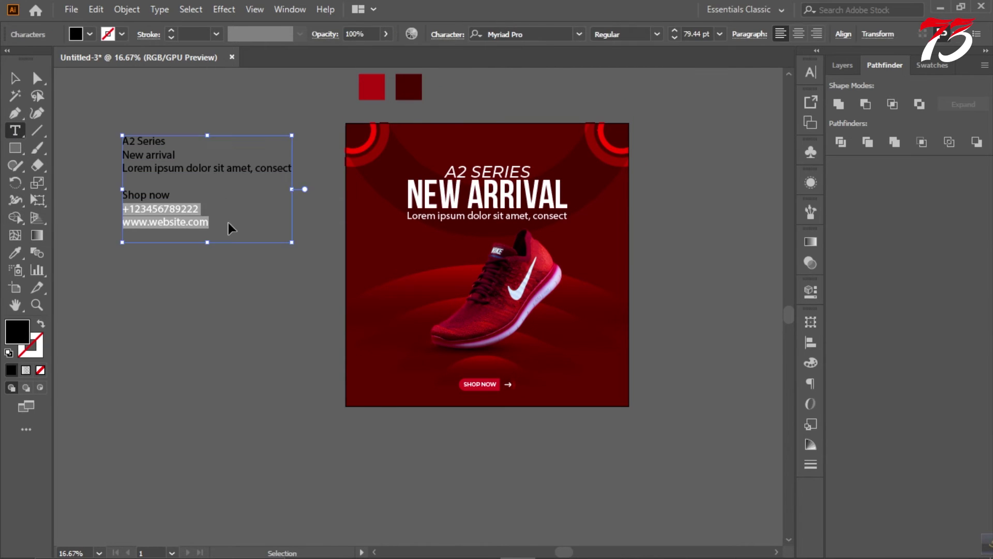
pyautogui.click(242, 341)
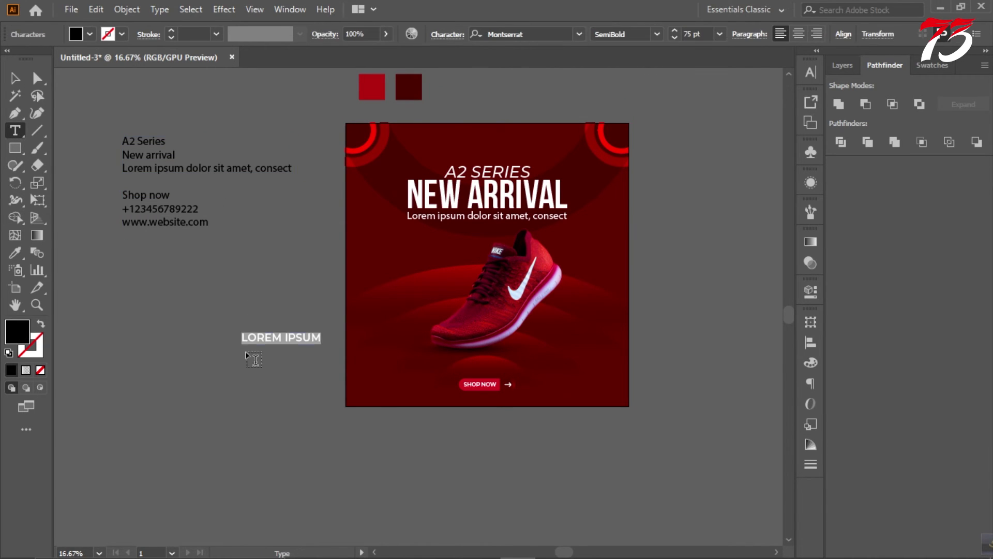
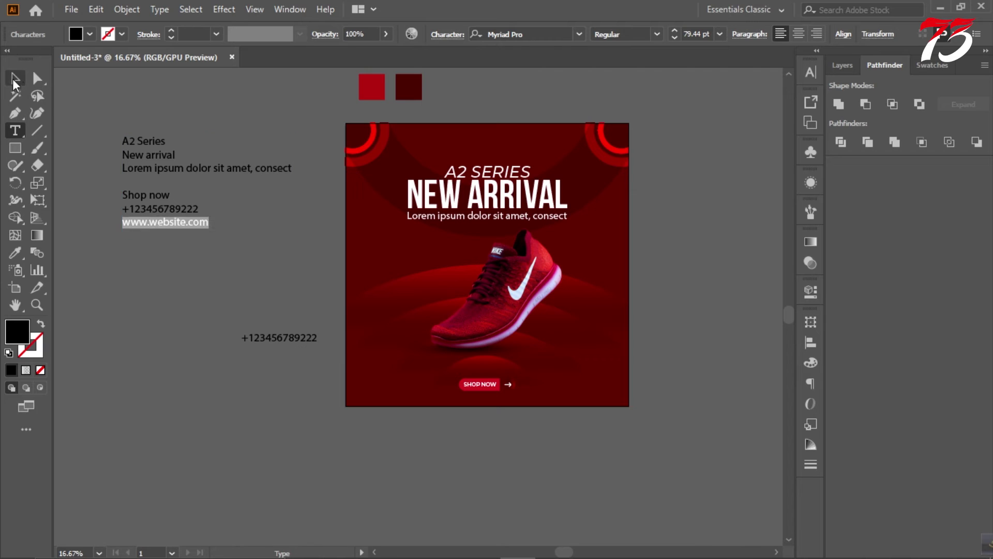
# - Move the phone number to the bottom-left and put a copy at bottom-right holding the pasted website address
pyautogui.click(14, 80)
pyautogui.moveTo(389, 391); pyautogui.dragTo(596, 396)
pyautogui.click(139, 285)
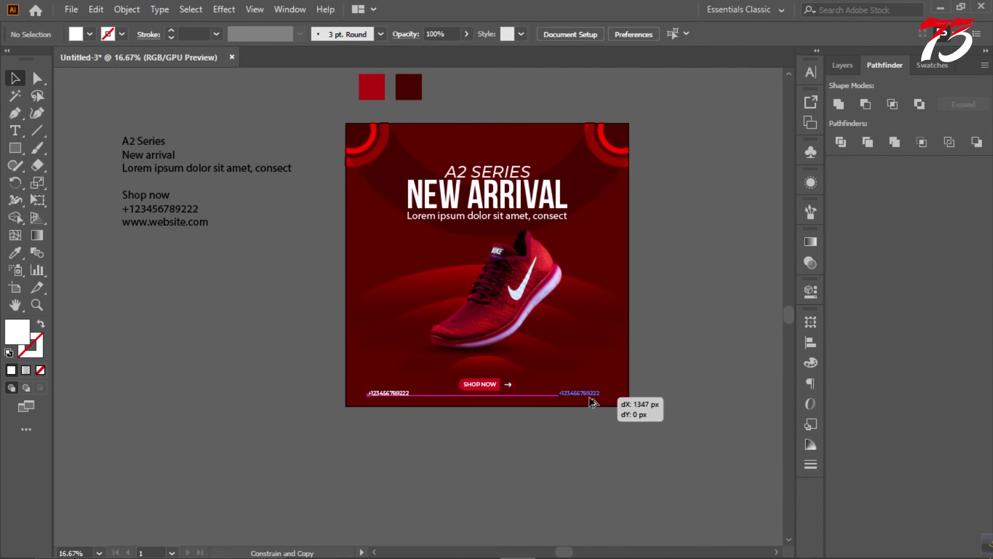
pyautogui.press('t')
pyautogui.moveTo(125, 222); pyautogui.dragTo(241, 227)
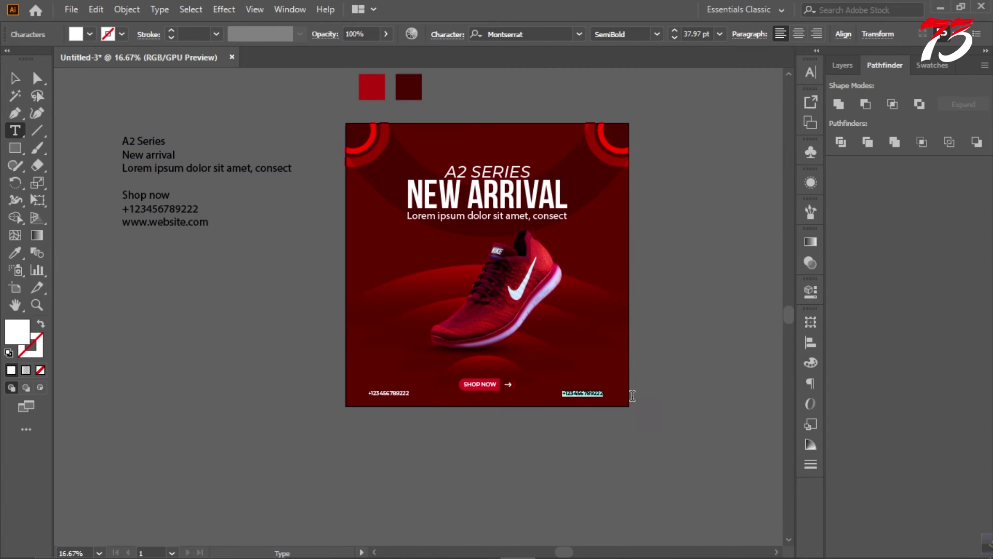
pyautogui.hotkey('ctrl', 'v')
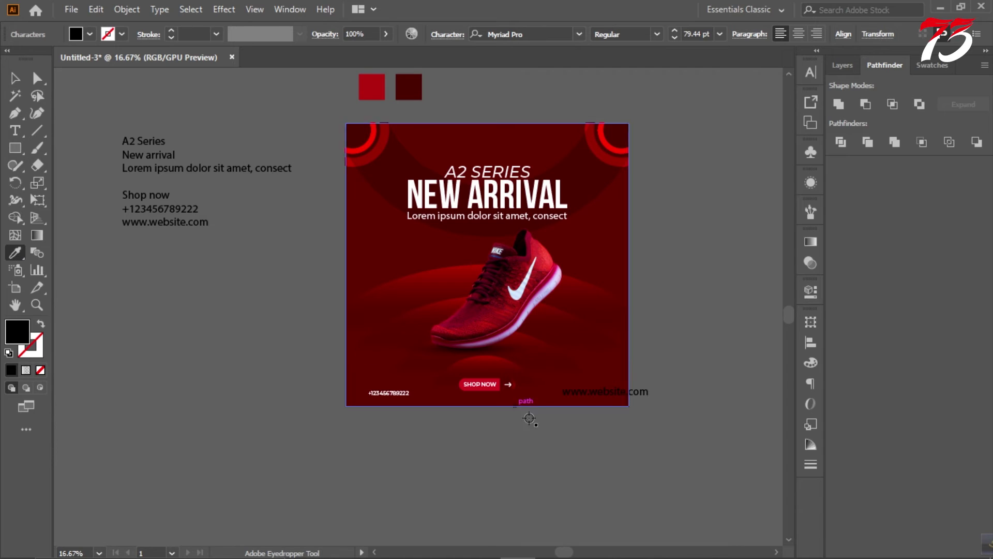
pyautogui.press('Escape')
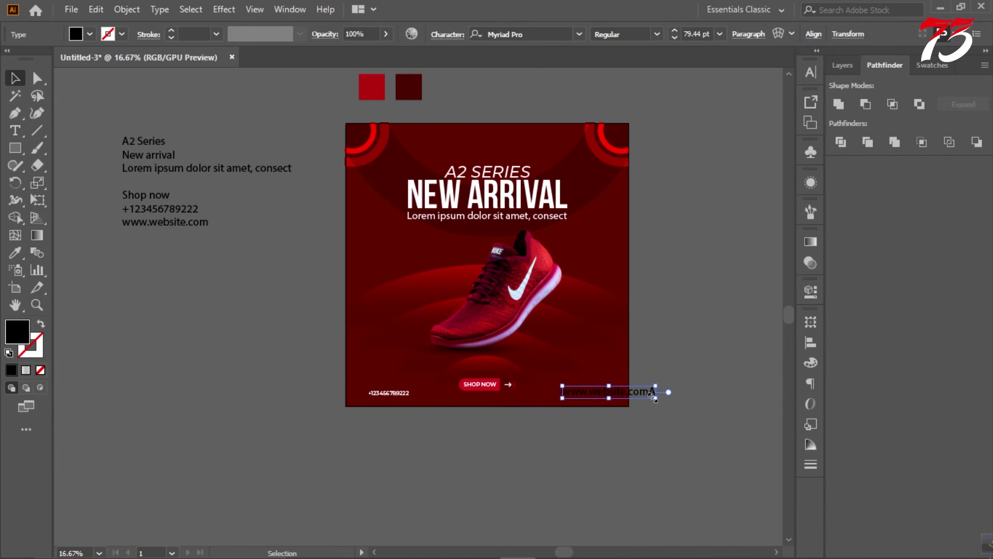
# - Give the website address the phone number's text style with the Eyedropper
pyautogui.click(15, 253)
pyautogui.click(15, 132)
pyautogui.scroll(2, 637, 416)
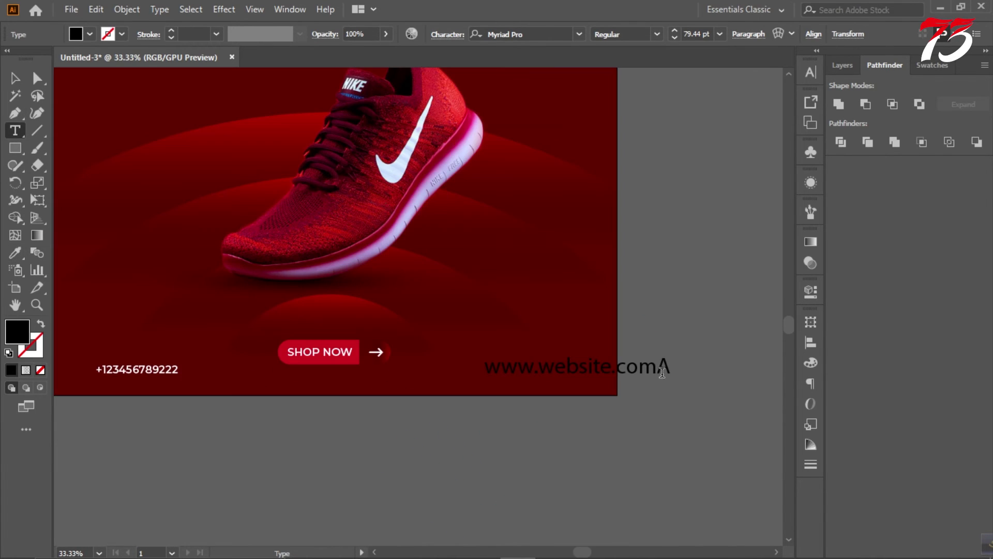
pyautogui.press('Escape')
pyautogui.click(16, 253)
pyautogui.click(121, 370)
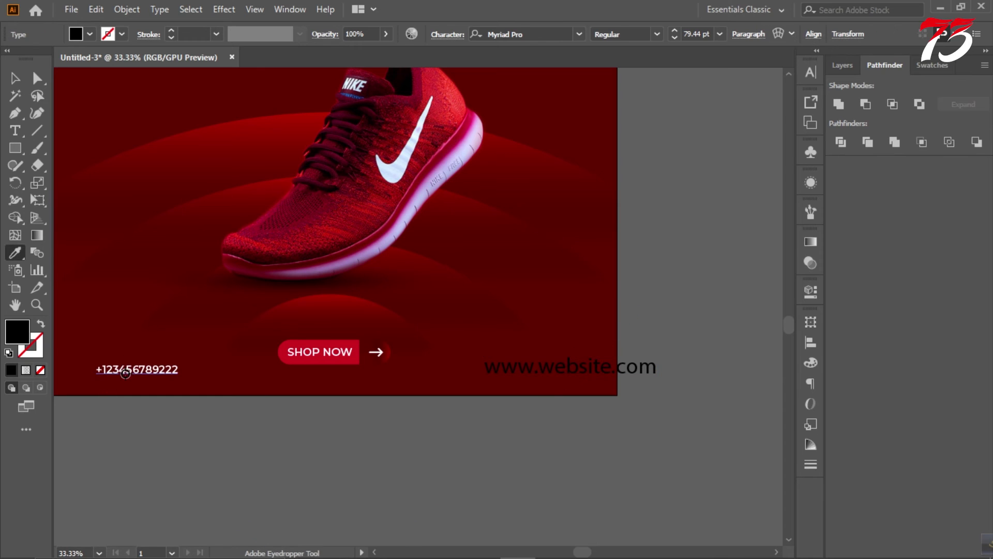
pyautogui.click(16, 80)
pyautogui.press('a')
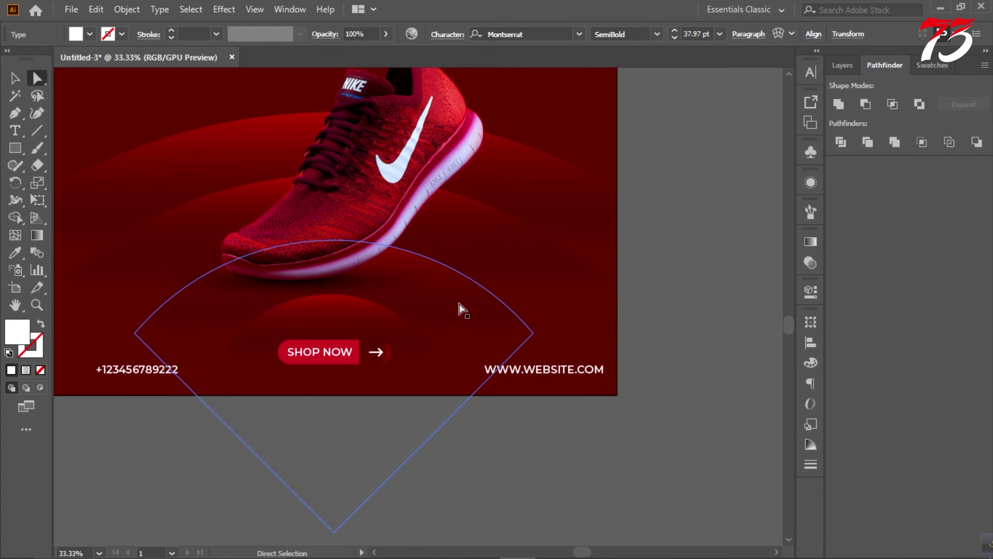
pyautogui.scroll(-2, 538, 305)
pyautogui.hotkey('ctrl', 'shift', 'a')
pyautogui.scroll(1, 424, 275)
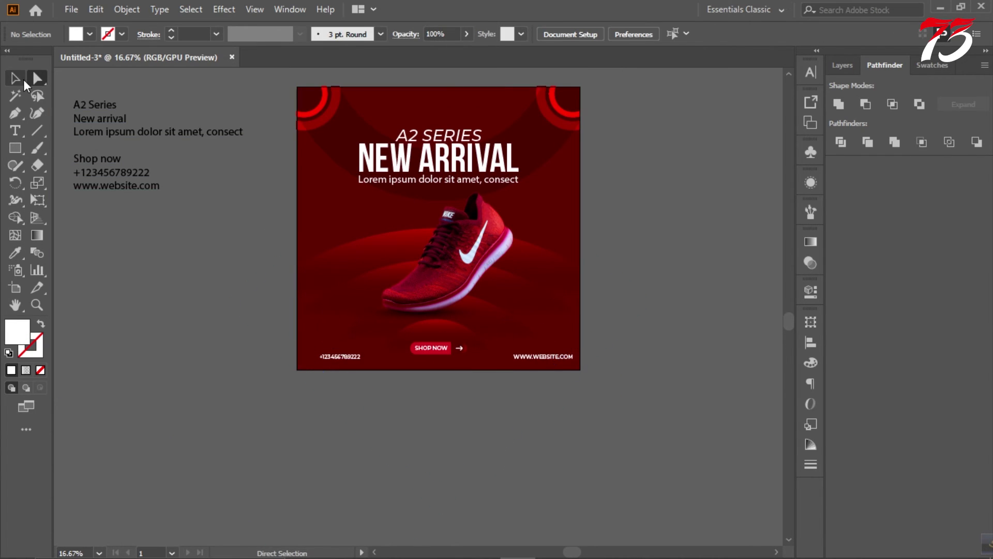
# - Select the phone number and website address and centre them horizontally
pyautogui.click(352, 360)
pyautogui.keyDown('shift'); pyautogui.click(538, 358); pyautogui.keyUp('shift')
pyautogui.click(843, 36)
pyautogui.click(833, 162)
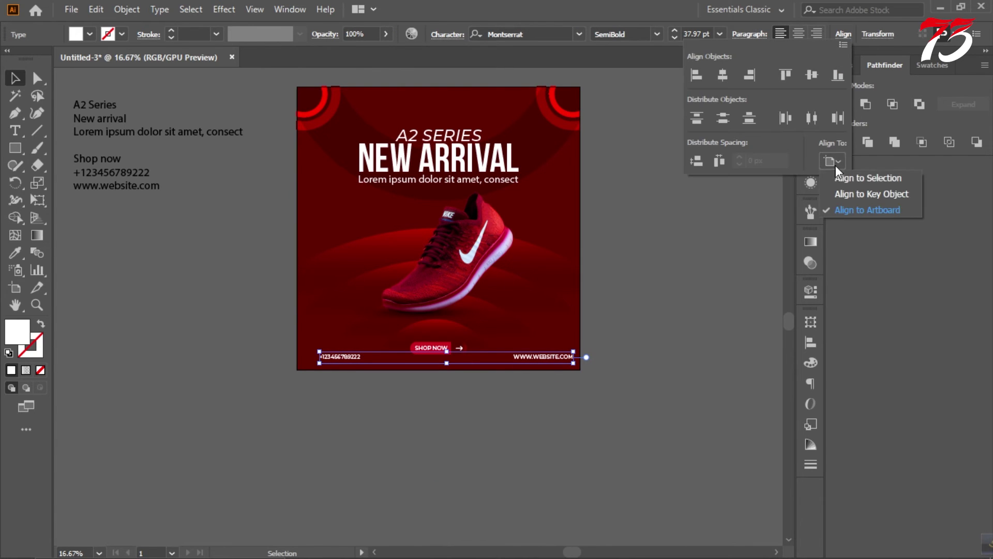
pyautogui.click(706, 256)
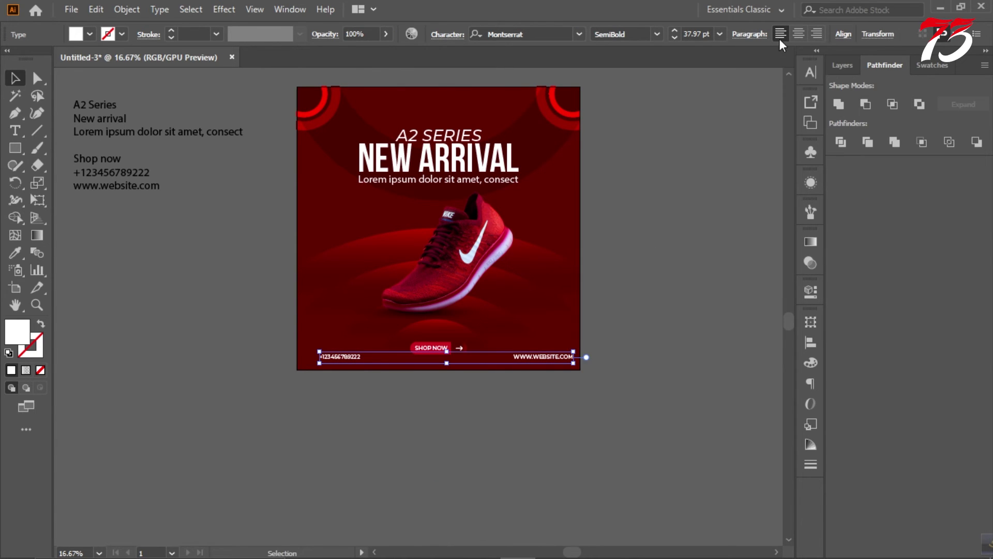
pyautogui.click(843, 34)
pyautogui.click(721, 78)
pyautogui.click(706, 222)
# - Undo that centring, set the align reference, and make the contact row slightly narrower
pyautogui.hotkey('ctrl', 'z')
pyautogui.click(814, 34)
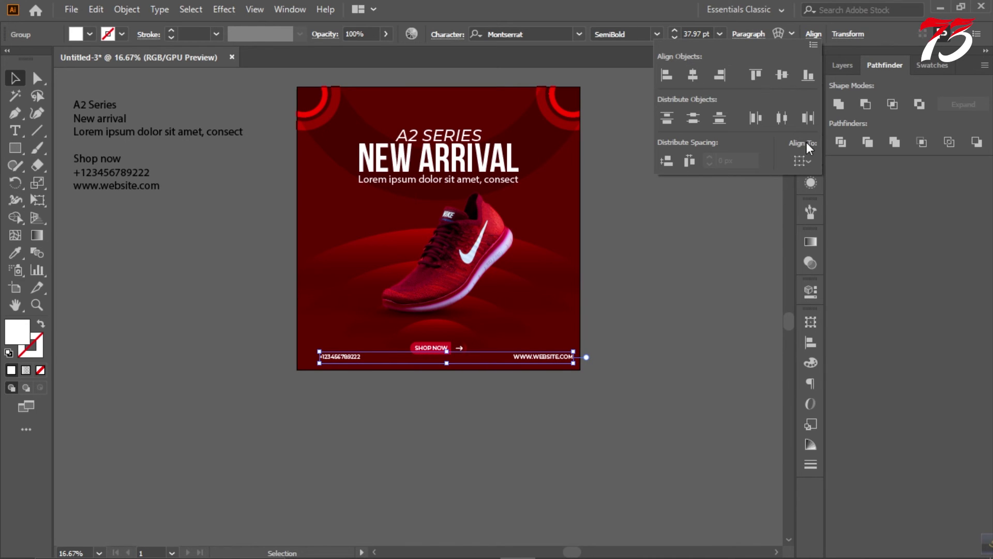
pyautogui.click(806, 161)
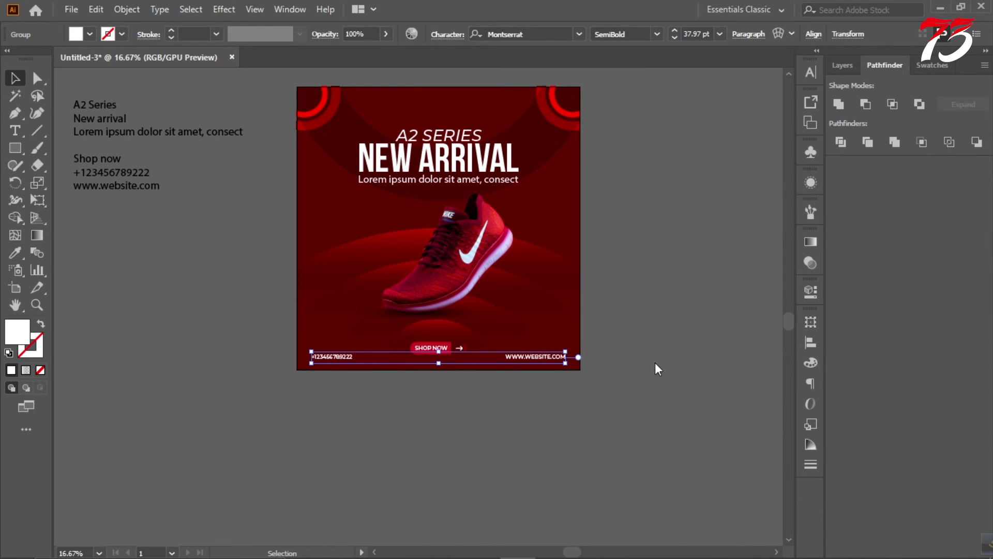
pyautogui.scroll(5, 655, 362)
pyautogui.moveTo(605, 340); pyautogui.dragTo(605, 325)
pyautogui.scroll(-5, 605, 325)
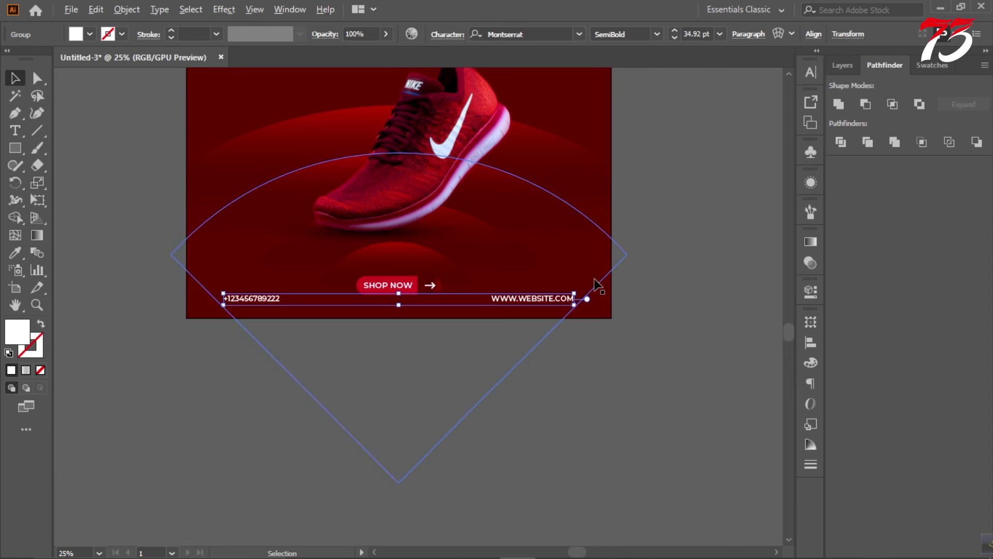
pyautogui.click(615, 299)
pyautogui.scroll(4, 615, 299)
pyautogui.scroll(1, 613, 305)
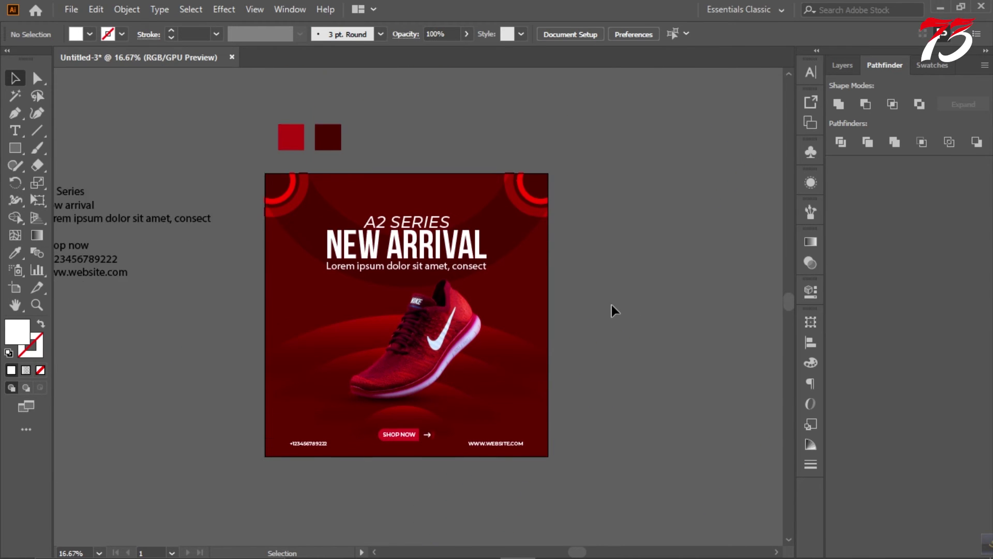
pyautogui.scroll(-1, 570, 272)
# - Open the 500+ Free Icon (Creative Shape Making Tricks) file from New Volume (D:) > Icon
pyautogui.click(411, 543)
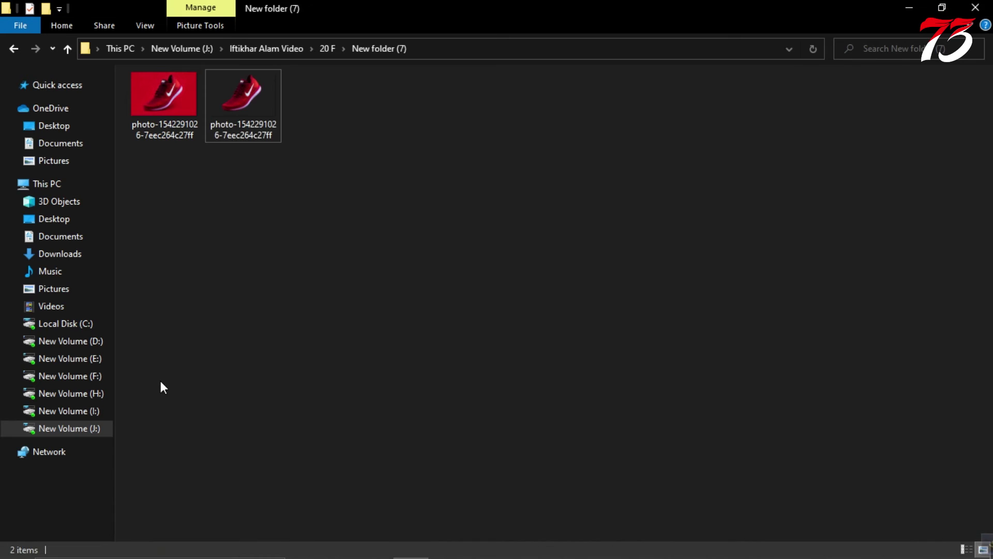
pyautogui.click(84, 410)
pyautogui.click(95, 346)
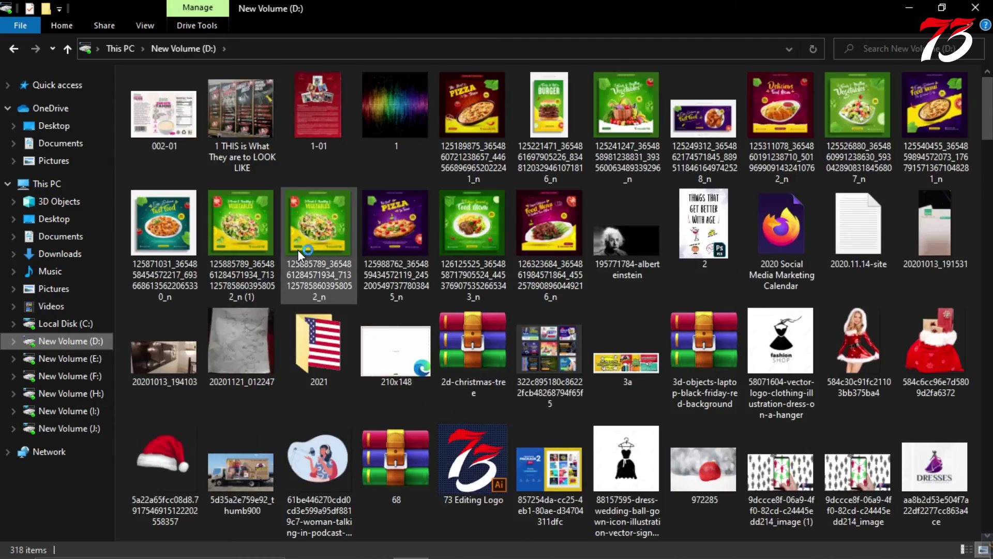
pyautogui.scroll(-5, 297, 256)
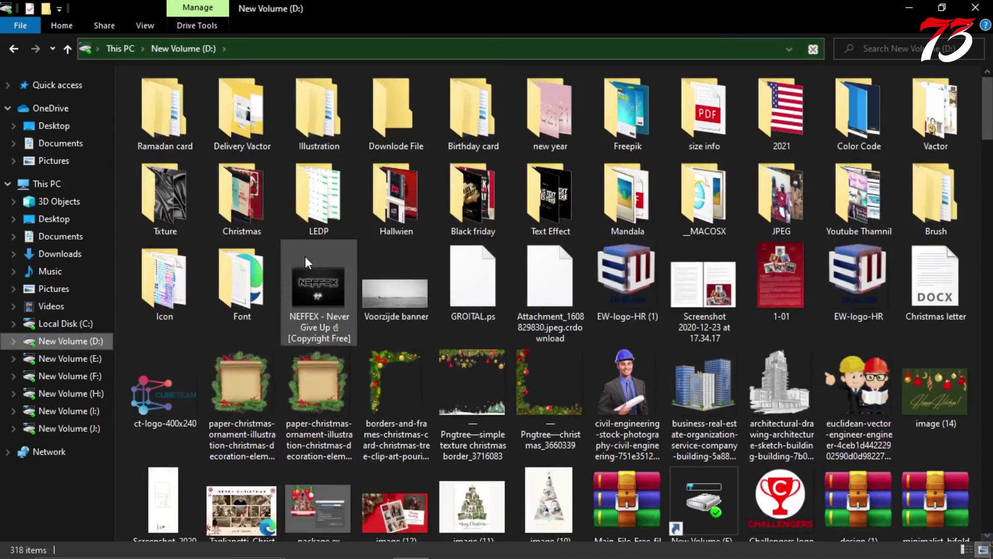
pyautogui.doubleClick(167, 274)
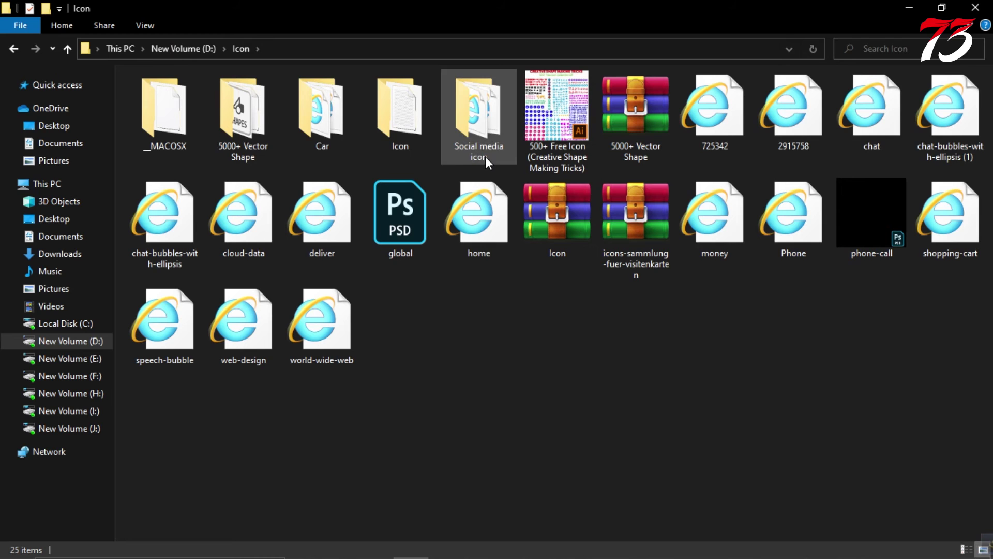
pyautogui.doubleClick(579, 127)
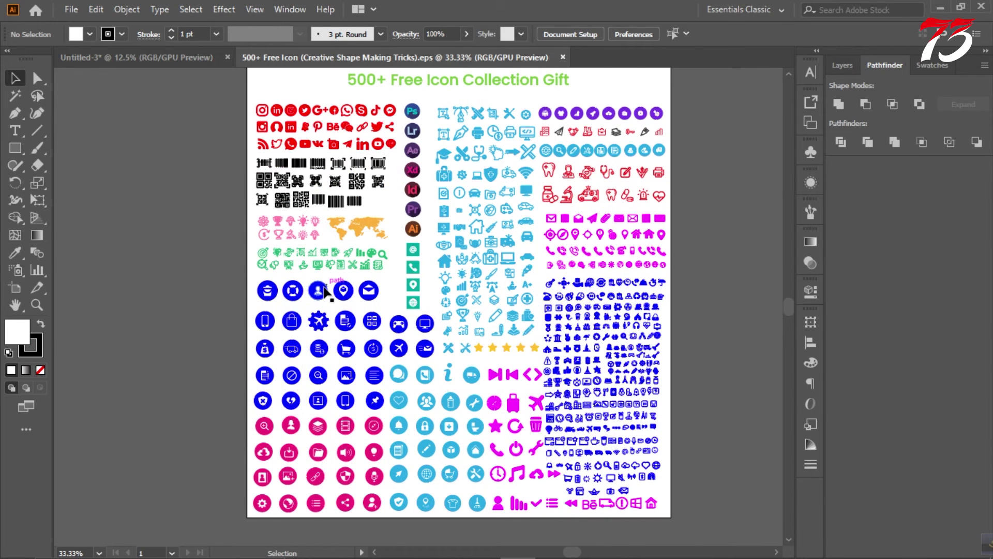
# - Copy the phone-chat and globe icons into the post and ungroup them
pyautogui.click(325, 292)
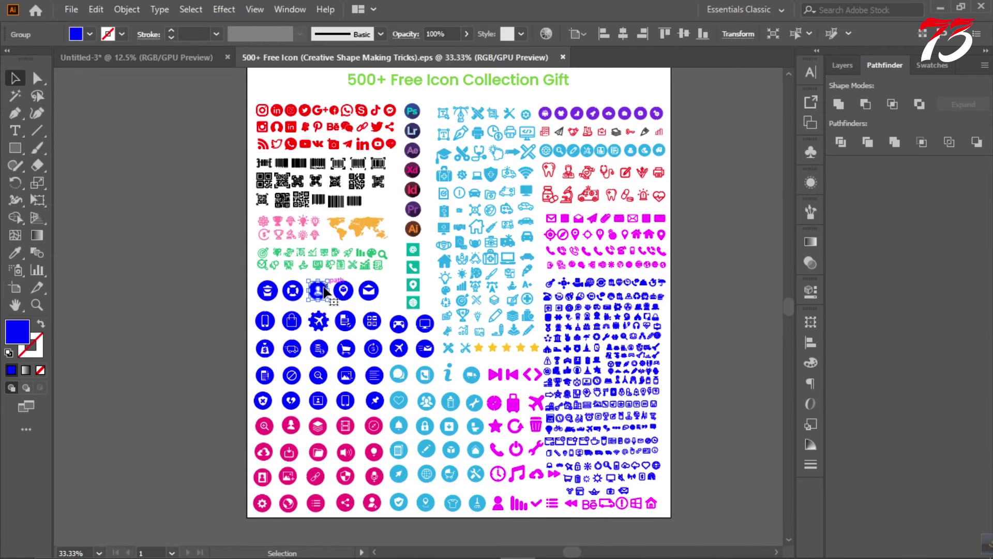
pyautogui.keyDown('alt'); pyautogui.scroll(4, 624, 302); pyautogui.keyUp('alt')
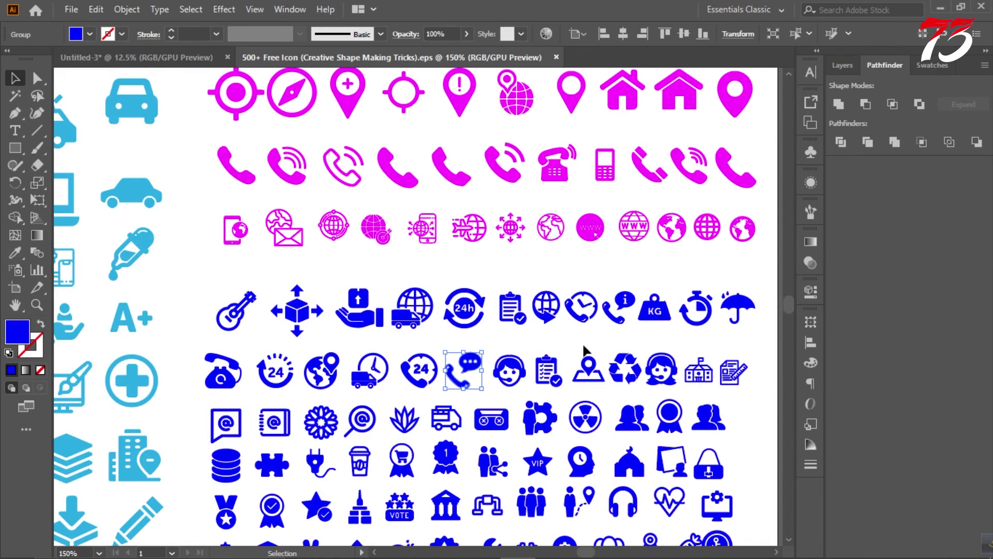
pyautogui.moveTo(553, 321); pyautogui.dragTo(582, 306)
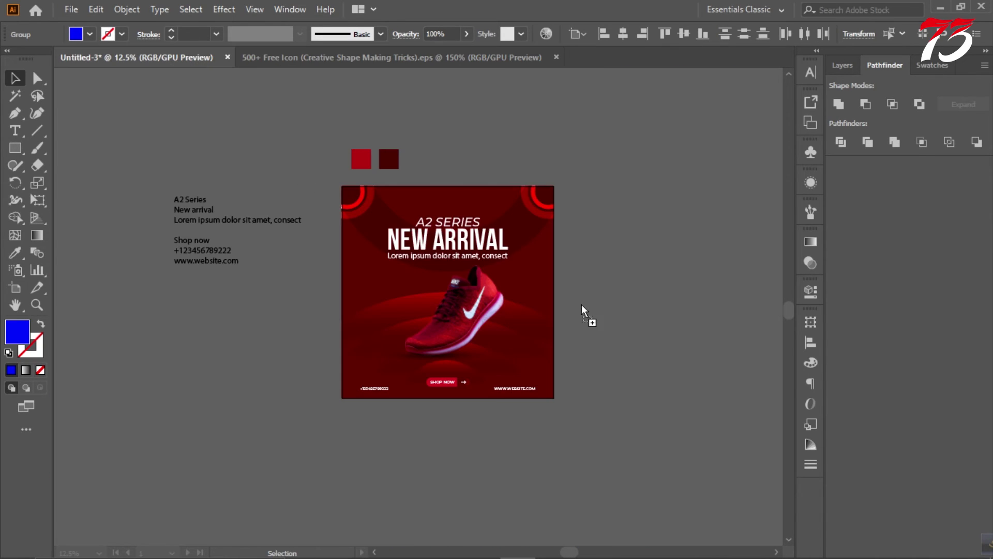
pyautogui.keyDown('alt'); pyautogui.scroll(1, 603, 331); pyautogui.keyUp('alt')
pyautogui.rightClick(597, 329)
pyautogui.click(638, 217)
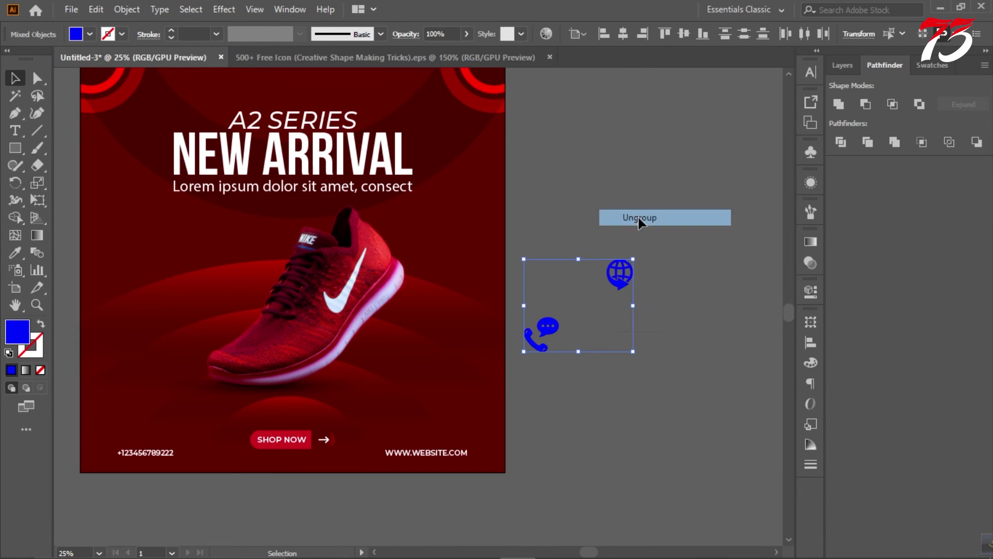
pyautogui.keyDown('alt'); pyautogui.scroll(1, 536, 336); pyautogui.keyUp('alt')
pyautogui.scroll(-3, 536, 336)
pyautogui.moveTo(701, 258); pyautogui.dragTo(124, 412)
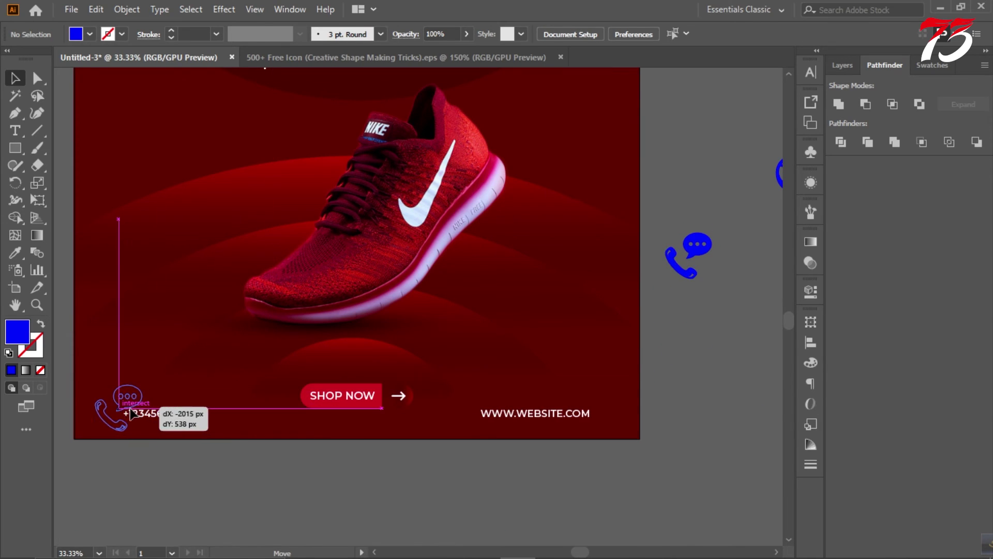
# - Make the phone icon white like the number and set its height to 60 px
pyautogui.keyDown('alt'); pyautogui.scroll(6, 124, 411); pyautogui.keyUp('alt')
pyautogui.click(15, 252)
pyautogui.click(396, 375)
pyautogui.press('v')
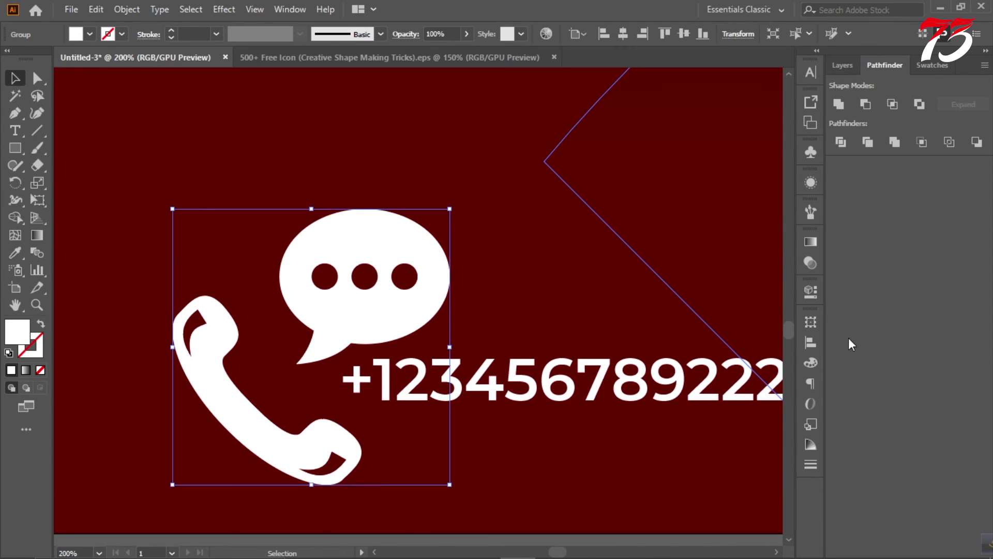
pyautogui.click(810, 322)
pyautogui.write('60')
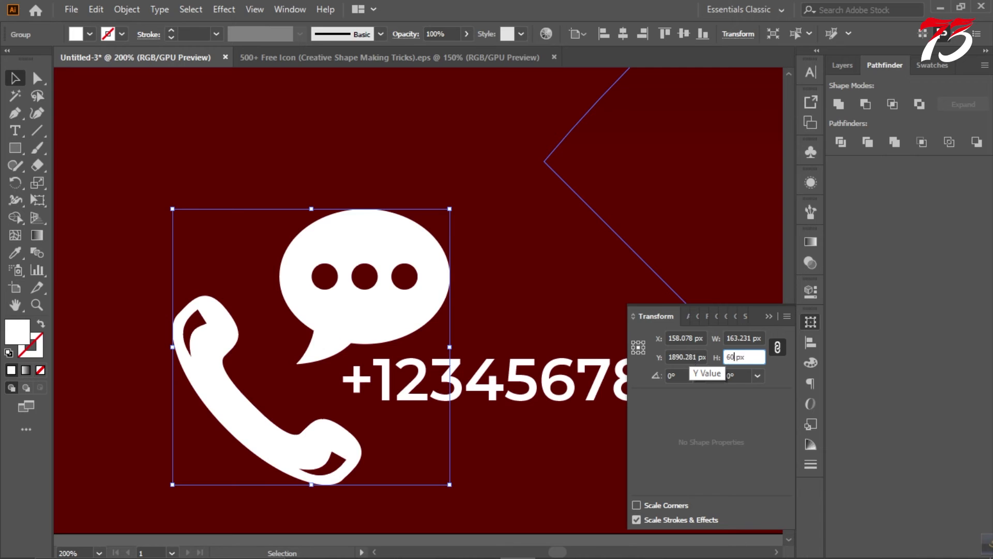
pyautogui.press('Return')
# - Position the phone icon just left of the phone number
pyautogui.moveTo(325, 340); pyautogui.dragTo(320, 346)
pyautogui.keyDown('alt'); pyautogui.scroll(-7, 362, 311); pyautogui.keyUp('alt')
pyautogui.click(150, 287)
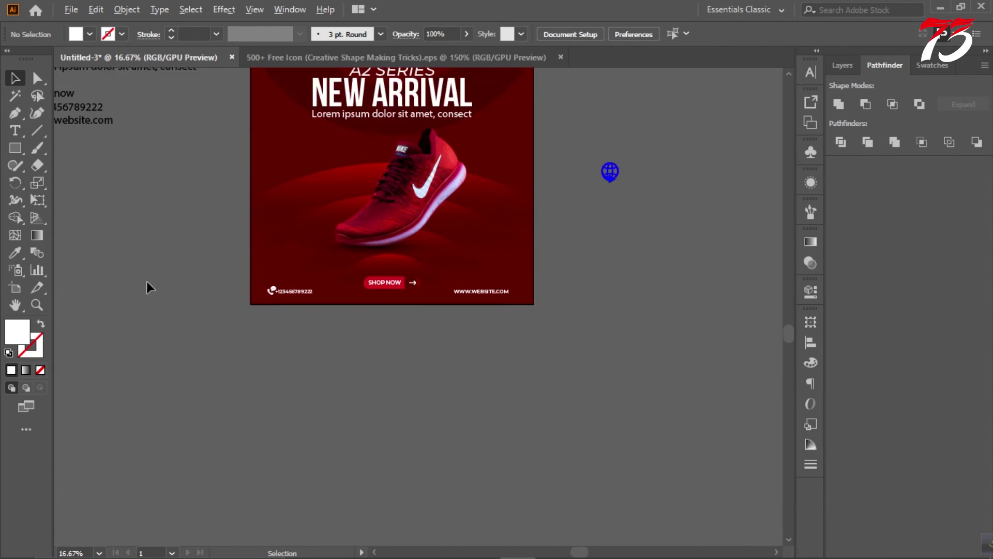
pyautogui.scroll(5, 279, 290)
pyautogui.scroll(2, 349, 262)
pyautogui.moveTo(348, 262); pyautogui.dragTo(344, 212)
pyautogui.scroll(-4, 348, 378)
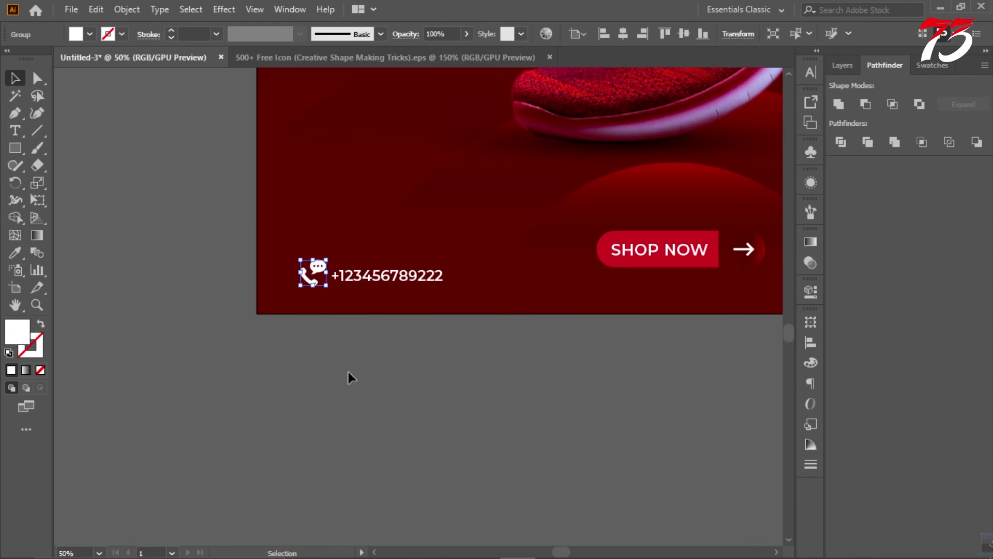
pyautogui.scroll(-1, 349, 378)
pyautogui.click(658, 175)
pyautogui.click(811, 322)
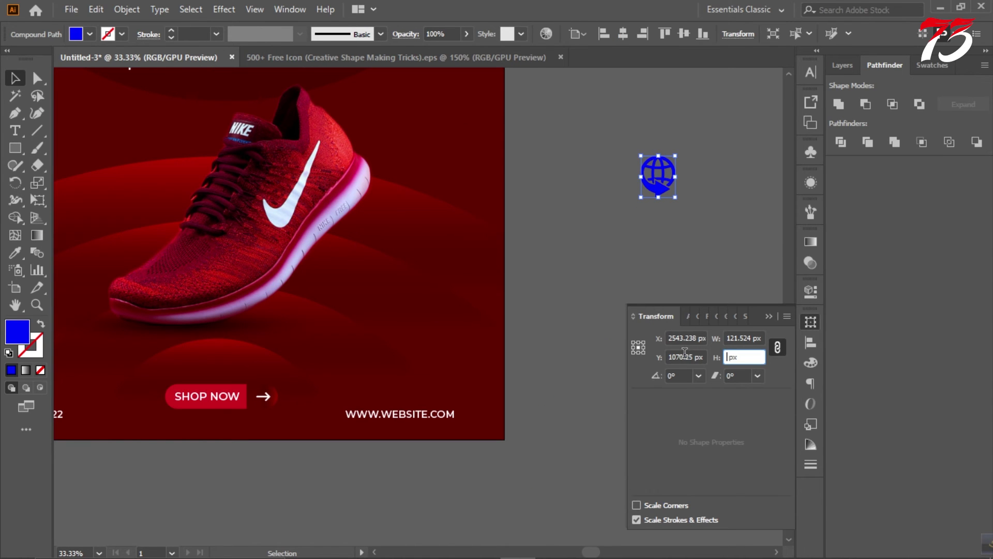
pyautogui.write('60')
pyautogui.press('Return')
pyautogui.click(672, 231)
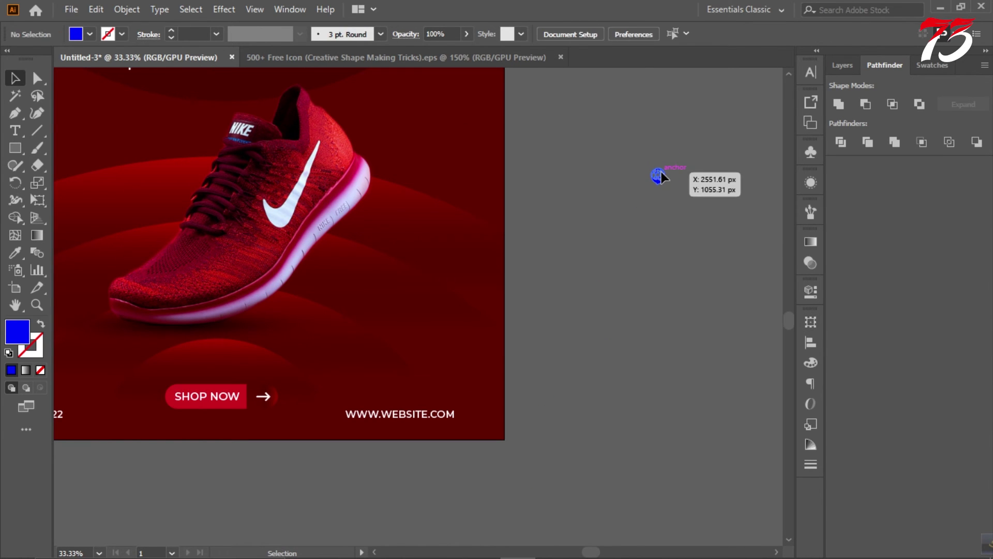
pyautogui.moveTo(662, 177)
pyautogui.mouseDown()
pyautogui.moveTo(344, 415)
pyautogui.moveTo(329, 414)
pyautogui.moveTo(355, 399)
pyautogui.mouseUp()
pyautogui.scroll(5, 329, 414)
pyautogui.click(15, 252)
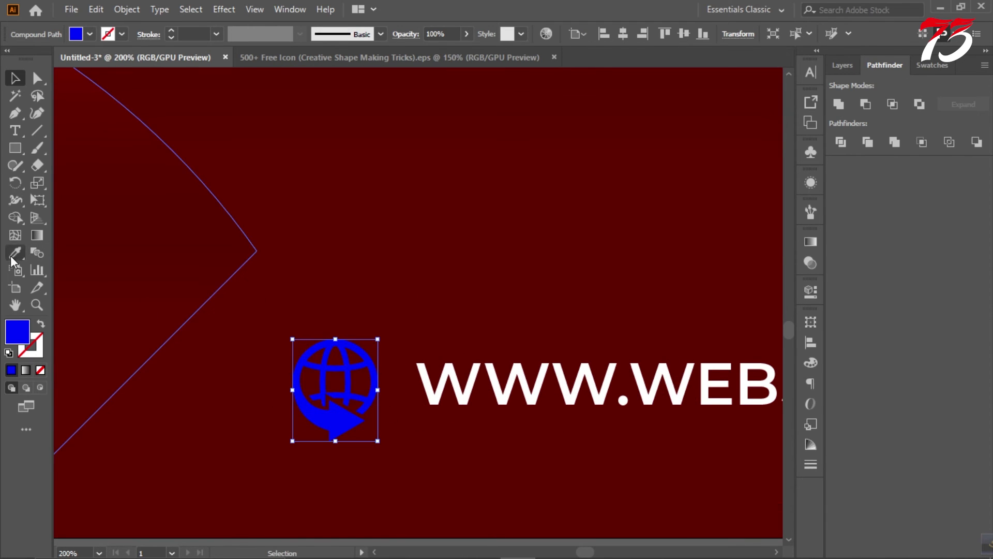
pyautogui.click(450, 385)
pyautogui.click(15, 79)
# - Select the whole contact row and centre it horizontally on the artboard
pyautogui.scroll(-6, 450, 310)
pyautogui.keyDown('shift'); pyautogui.click(284, 314); pyautogui.keyUp('shift')
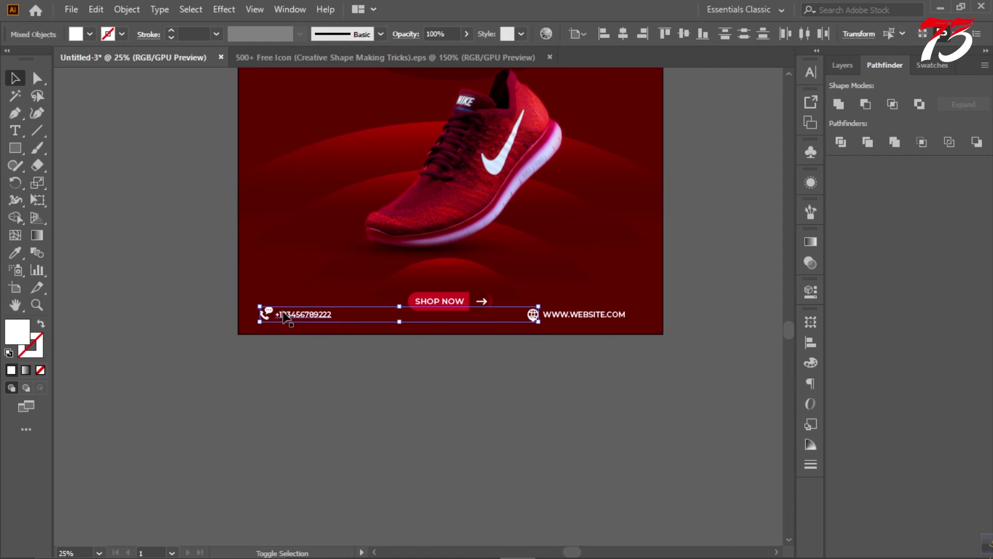
pyautogui.keyDown('shift'); pyautogui.click(567, 321); pyautogui.keyUp('shift')
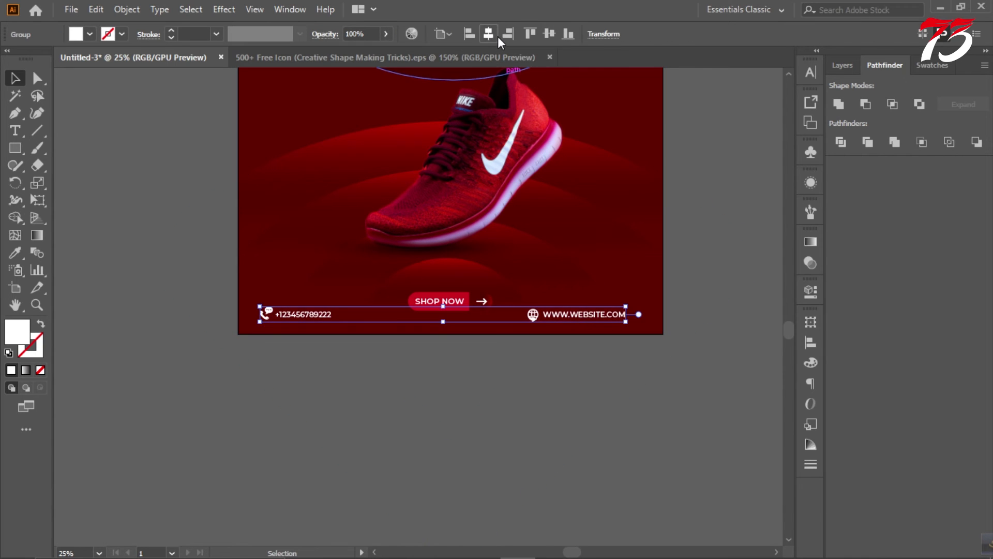
pyautogui.click(488, 34)
pyautogui.click(719, 257)
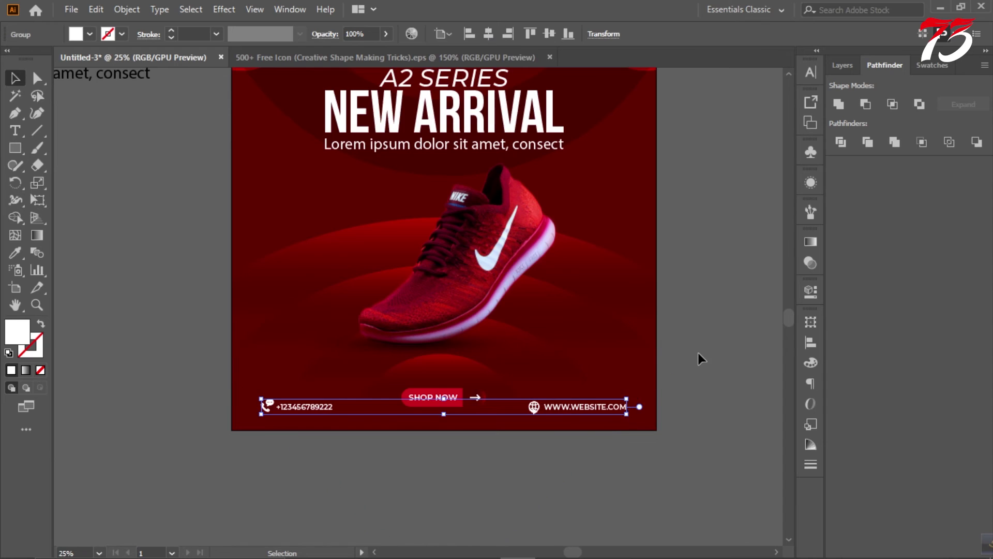
pyautogui.click(697, 353)
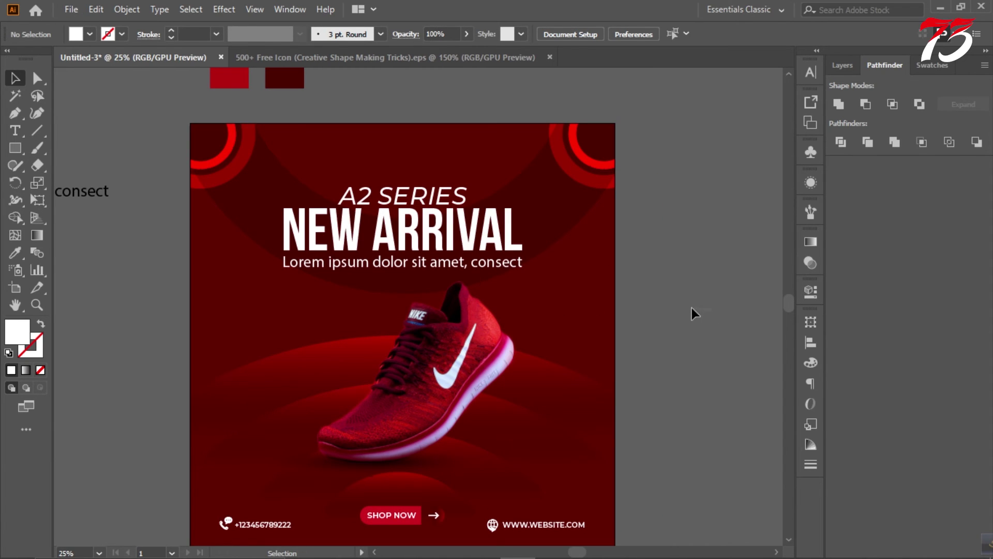
# - Draw a hexagon above the poster as an outline with a 15 pt stroke
pyautogui.scroll(2, 690, 303)
pyautogui.press('t')
pyautogui.scroll(2, 388, 189)
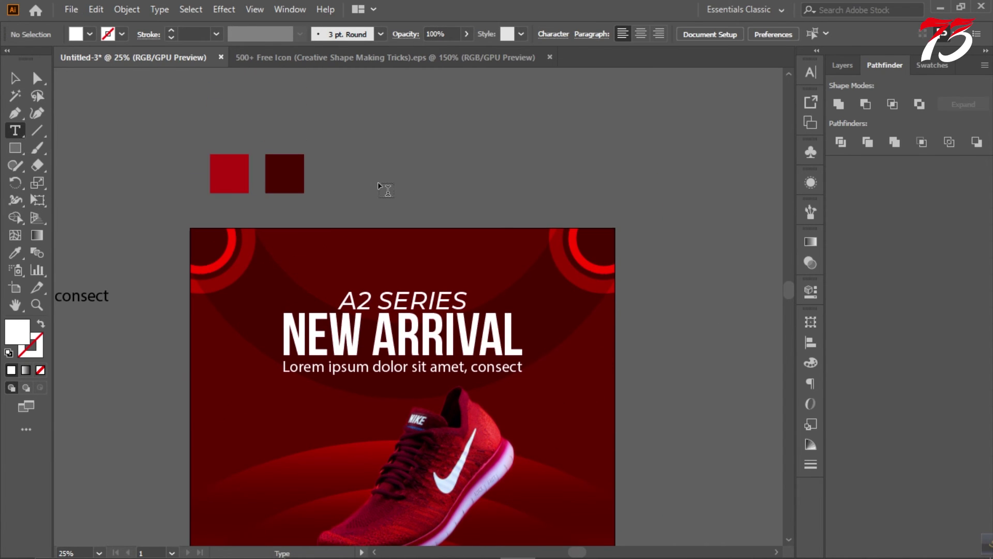
pyautogui.moveTo(15, 148); pyautogui.dragTo(88, 197)
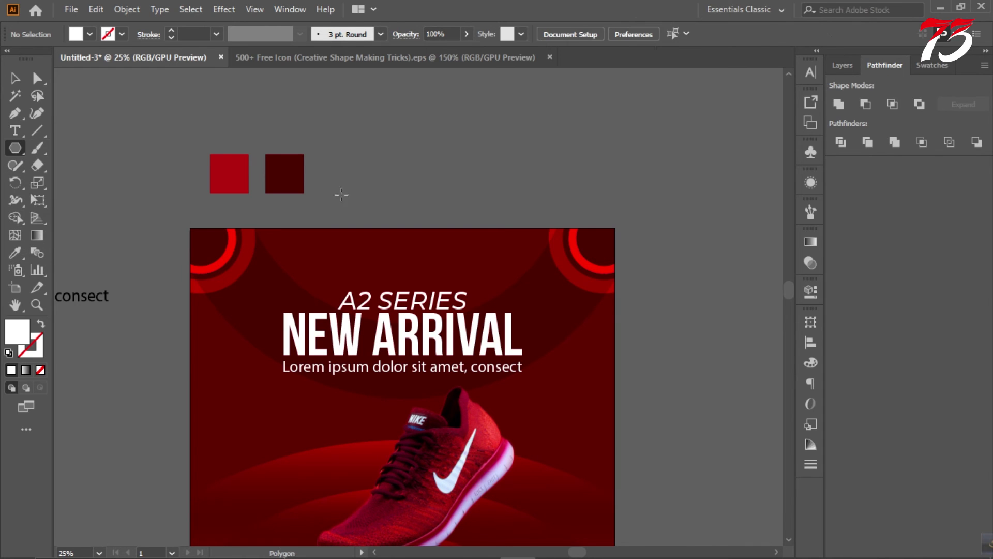
pyautogui.scroll(2, 368, 174)
pyautogui.moveTo(381, 145); pyautogui.dragTo(410, 184)
pyautogui.scroll(1, 410, 184)
pyautogui.click(41, 320)
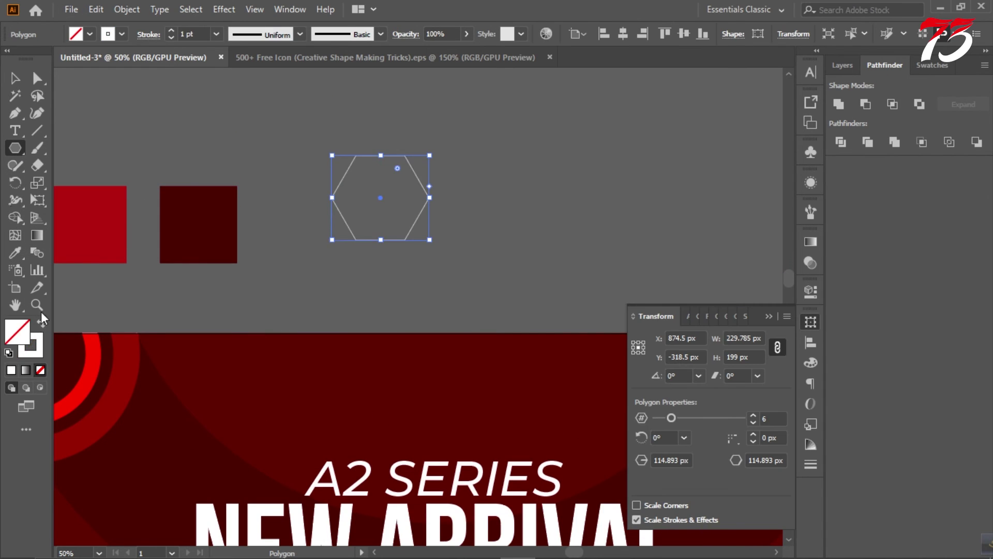
pyautogui.write('15')
pyautogui.press('Return')
# - Expand the hexagon outline into a shape and add a smaller inner copy
pyautogui.scroll(2, 448, 166)
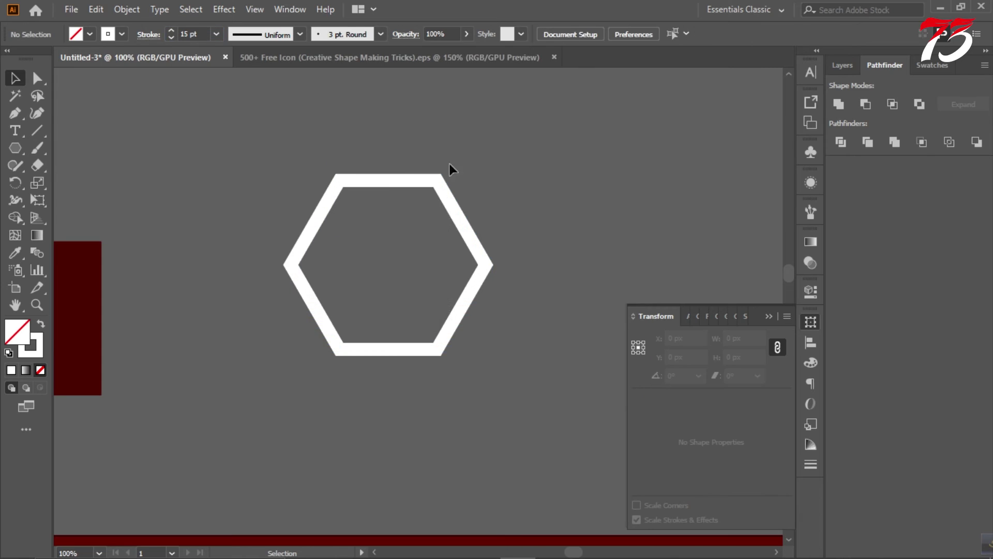
pyautogui.moveTo(448, 166); pyautogui.dragTo(490, 379)
pyautogui.click(127, 9)
pyautogui.click(189, 179)
pyautogui.click(459, 358)
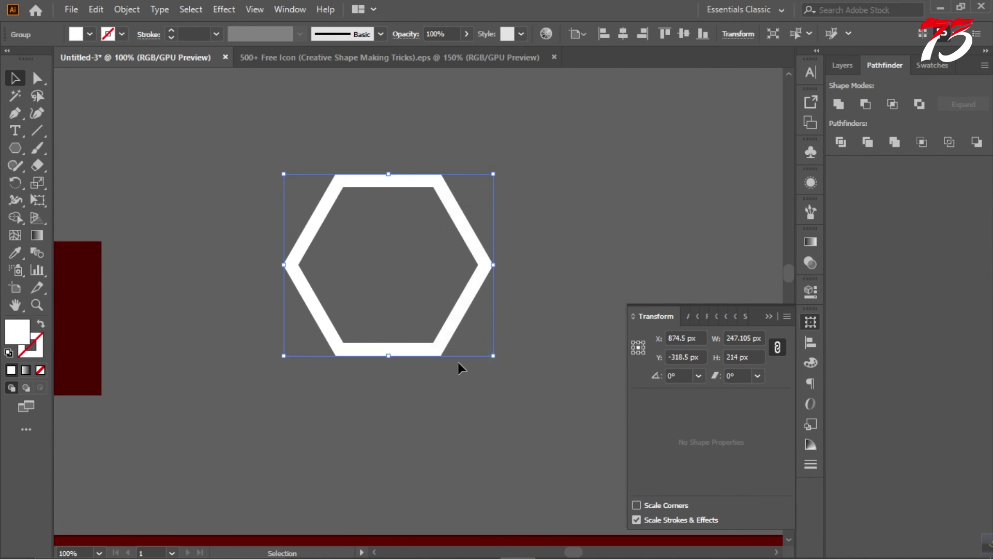
pyautogui.moveTo(497, 360); pyautogui.dragTo(470, 328)
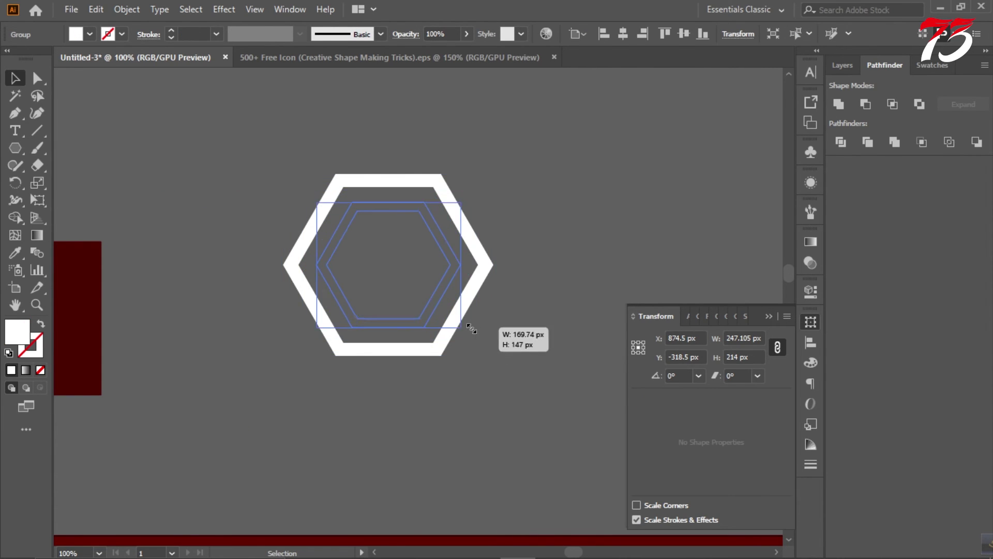
pyautogui.click(414, 273)
# - Start a LOGO HERE text object beside the double hexagon
pyautogui.hotkey('ctrl', '-')
pyautogui.press('t')
pyautogui.click(381, 281)
pyautogui.press('BackSpace')
pyautogui.write('LOGO HERE')
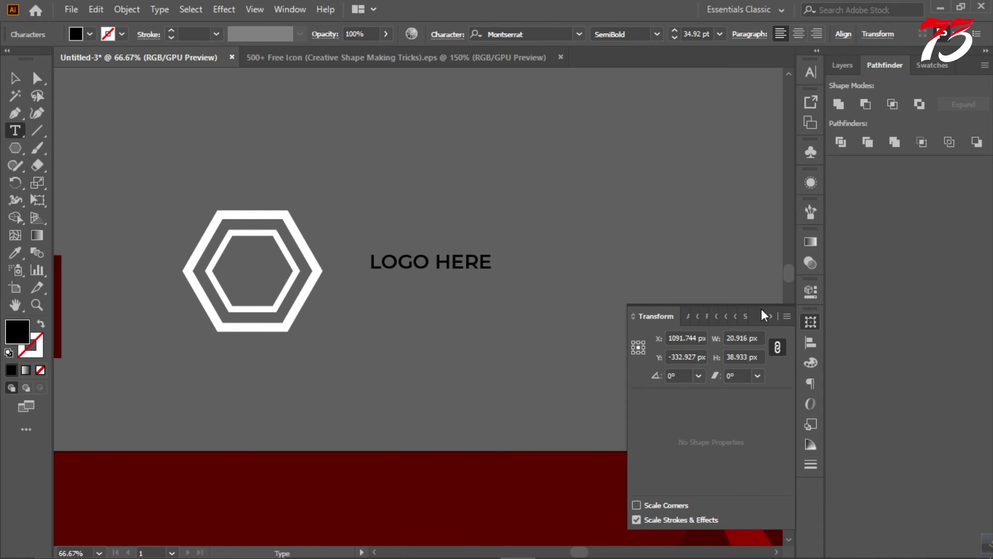
# - Enlarge LOGO HERE, shrink the hexagon beside it, align them and group
pyautogui.press('Escape')
pyautogui.click(430, 261)
pyautogui.moveTo(492, 273); pyautogui.dragTo(557, 315)
pyautogui.moveTo(395, 253); pyautogui.dragTo(445, 273)
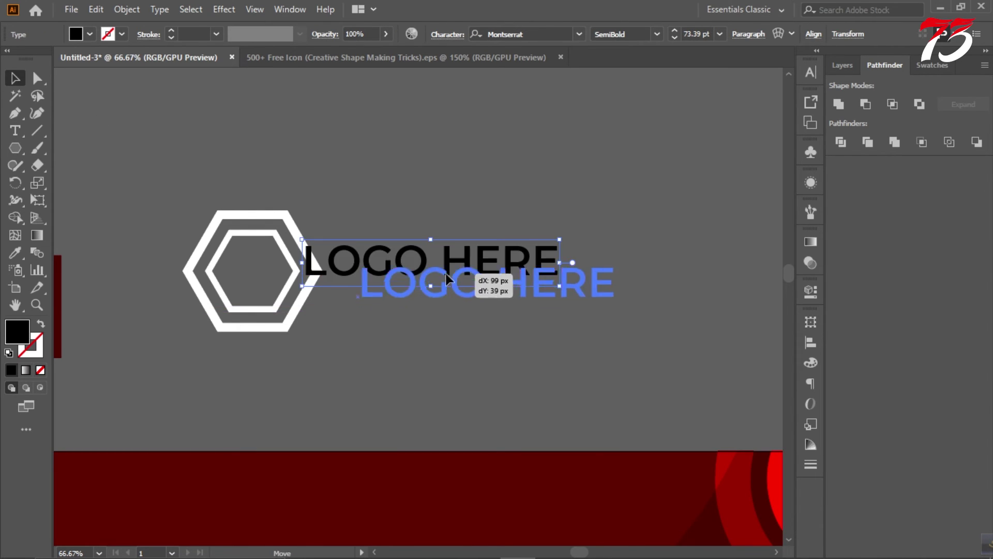
pyautogui.click(303, 249)
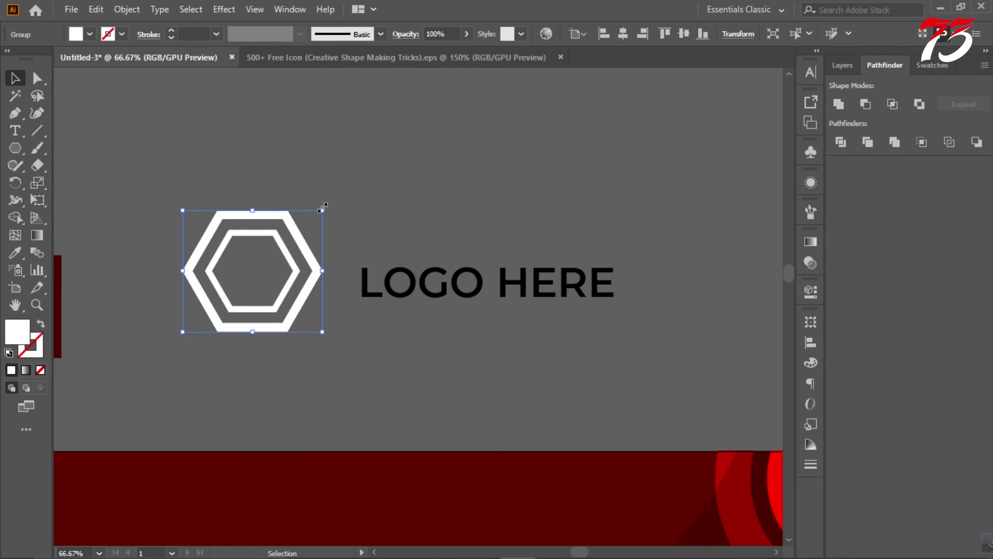
pyautogui.moveTo(322, 207)
pyautogui.mouseDown()
pyautogui.moveTo(287, 241)
pyautogui.moveTo(325, 283)
pyautogui.mouseUp()
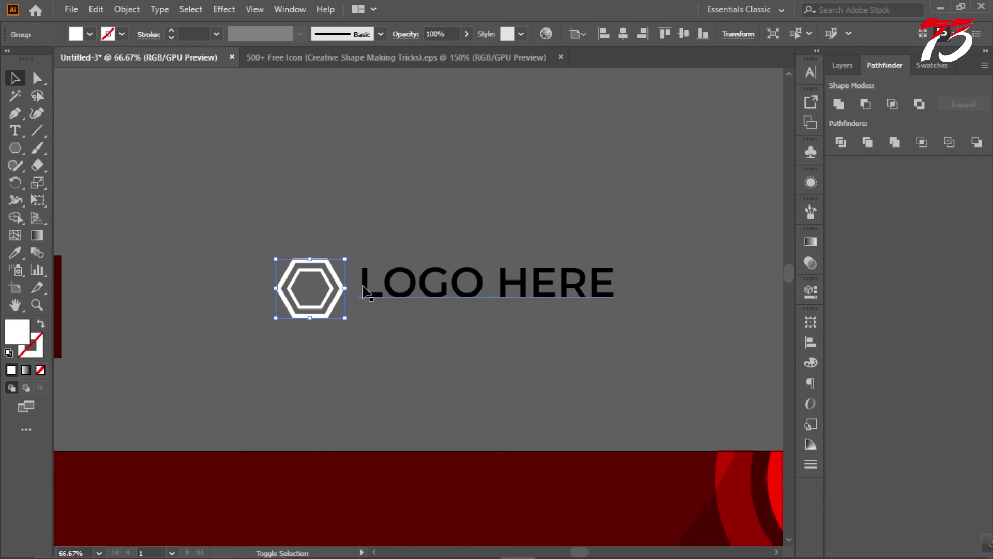
pyautogui.keyDown('shift'); pyautogui.click(398, 282); pyautogui.keyUp('shift')
pyautogui.click(442, 33)
pyautogui.click(473, 51)
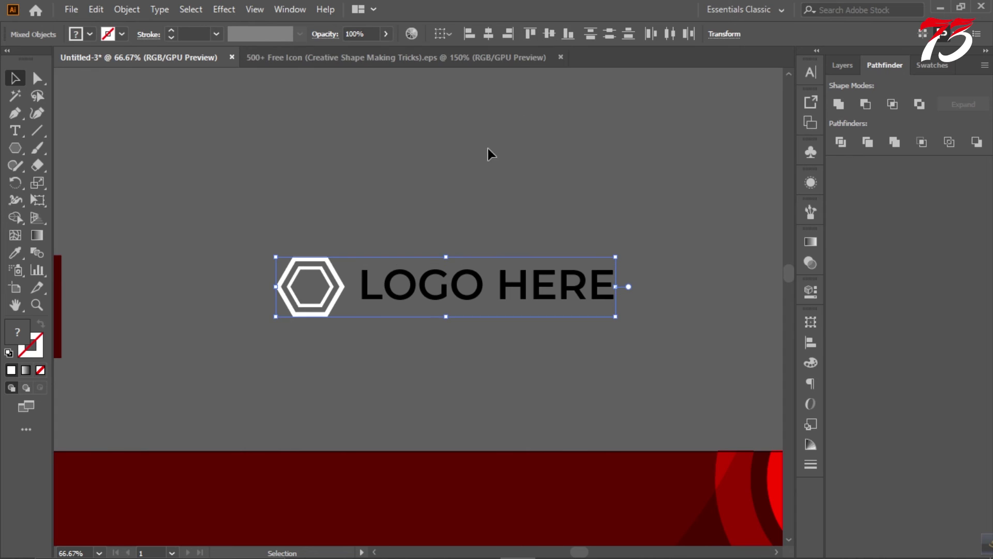
pyautogui.hotkey('ctrl', 'g')
# - Set the logo group's fill colour to #ffffff
pyautogui.click(16, 269)
pyautogui.doubleClick(17, 332)
pyautogui.write('ffffff')
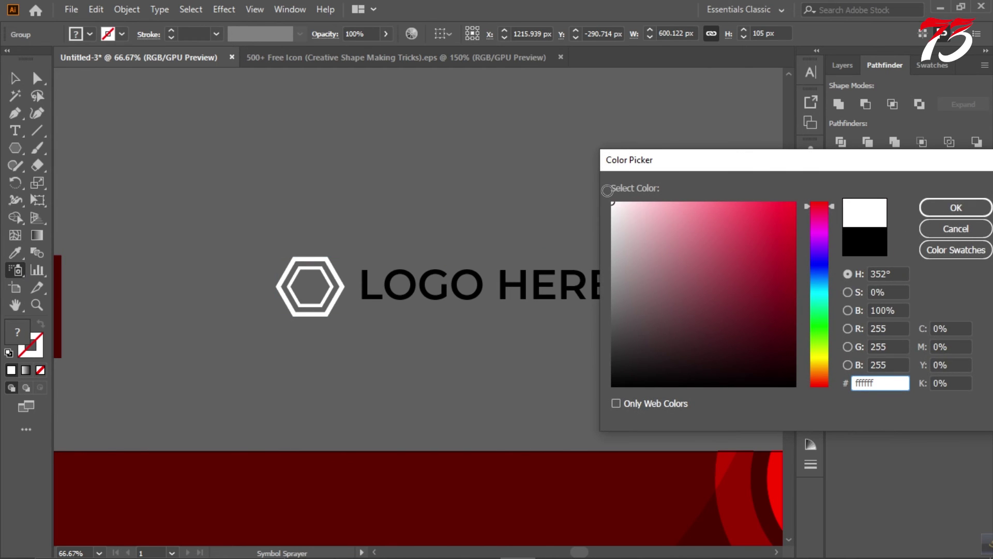
pyautogui.click(955, 208)
# - Move the logo onto the poster and scale it down above A2 SERIES
pyautogui.press('v')
pyautogui.hotkey('ctrl', '-')
pyautogui.hotkey('ctrl', '-')
pyautogui.hotkey('ctrl', '-')
pyautogui.hotkey('ctrl', '+')
pyautogui.hotkey('ctrl', '+')
pyautogui.moveTo(499, 173); pyautogui.dragTo(437, 279)
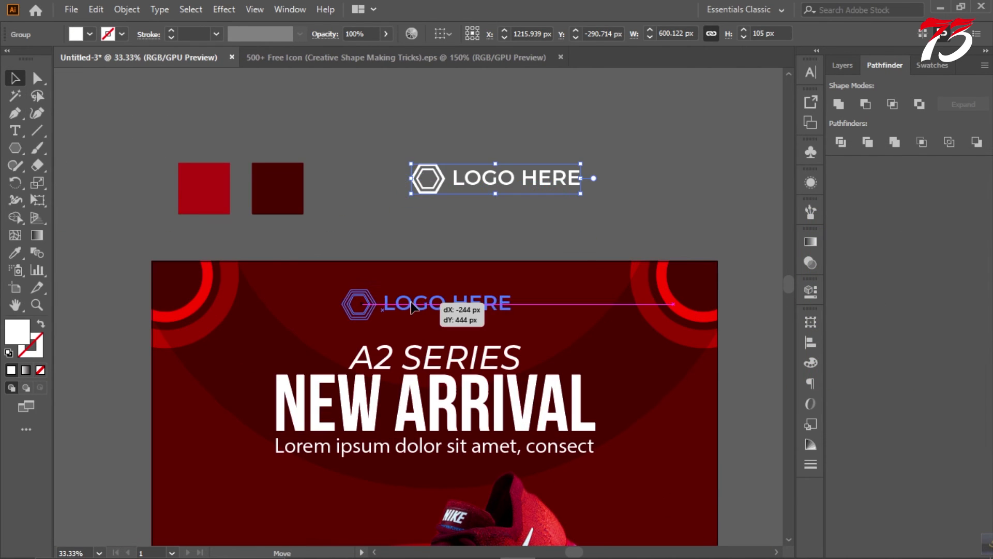
pyautogui.hotkey('ctrl', '+')
pyautogui.hotkey('ctrl', '+')
pyautogui.moveTo(572, 268)
pyautogui.mouseDown()
pyautogui.moveTo(567, 284)
pyautogui.moveTo(509, 282)
pyautogui.mouseUp()
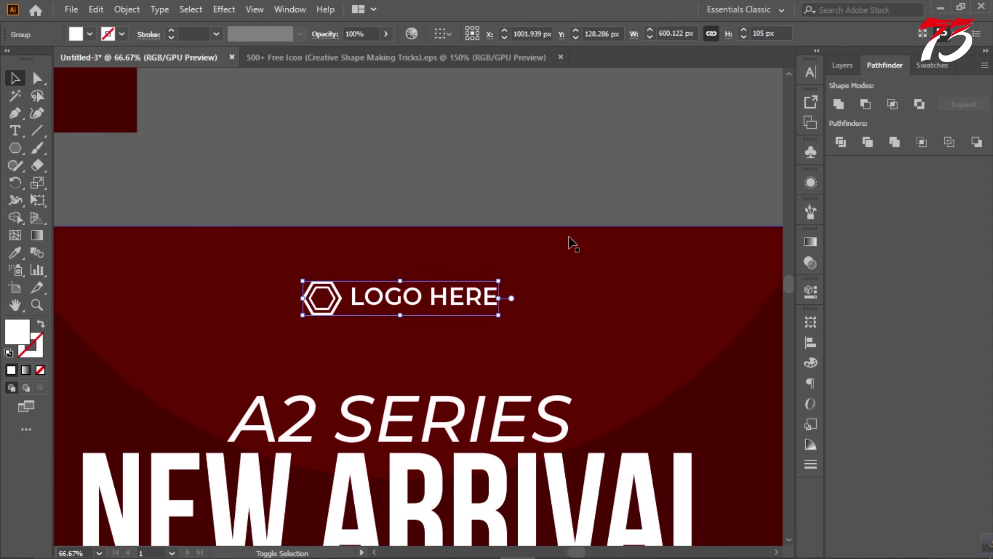
pyautogui.hotkey('ctrl', '-')
pyautogui.hotkey('ctrl', '-')
pyautogui.hotkey('ctrl', '-')
pyautogui.hotkey('ctrl', '-')
pyautogui.hotkey('ctrl', '-')
pyautogui.hotkey('ctrl', '+')
pyautogui.hotkey('ctrl', '+')
pyautogui.hotkey('ctrl', '+')
pyautogui.scroll(-2, 494, 200)
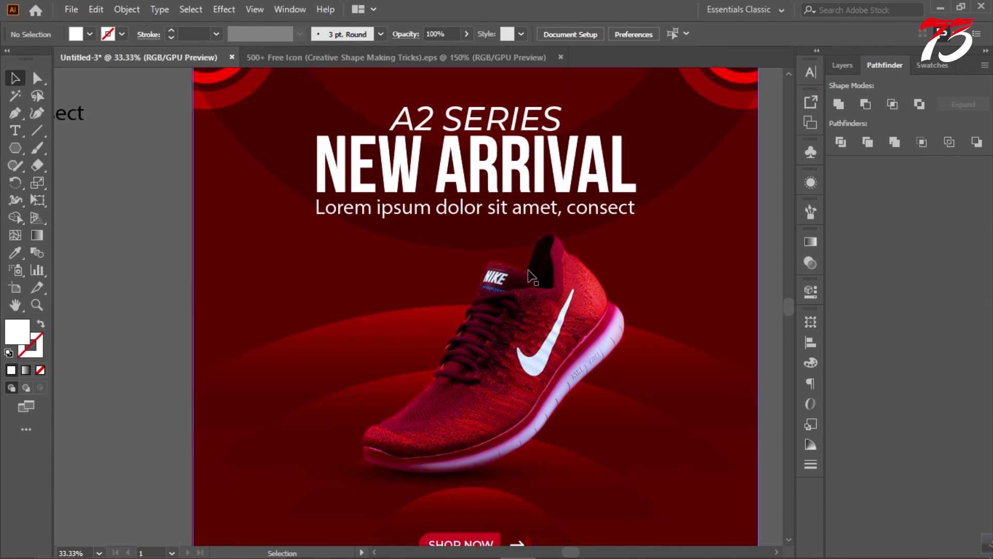
pyautogui.scroll(-2, 494, 259)
# - Unlock the shoe image, nudge it and its shadow ellipse down slightly, and group them
pyautogui.click(498, 409)
pyautogui.click(842, 65)
pyautogui.click(826, 225)
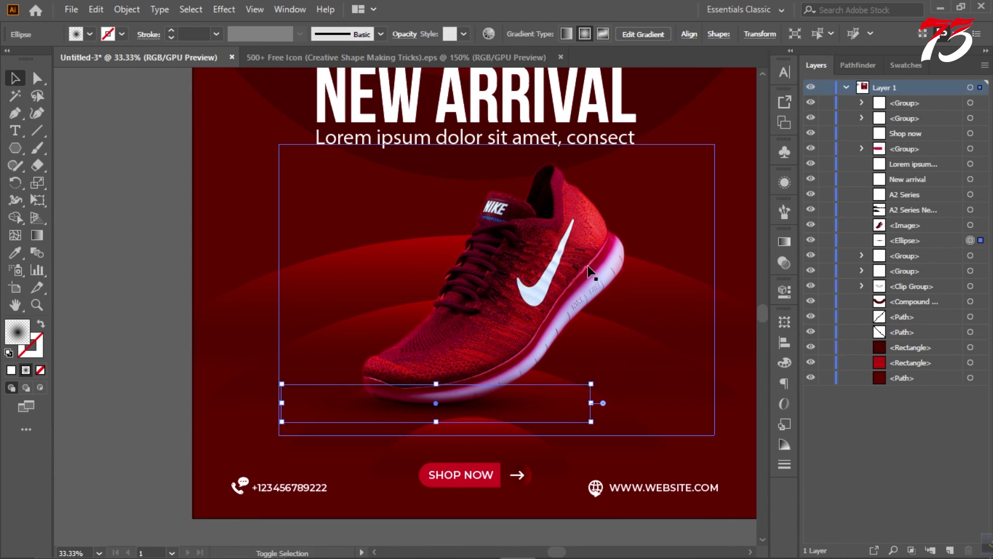
pyautogui.keyDown('shift'); pyautogui.click(573, 264); pyautogui.keyUp('shift')
pyautogui.moveTo(573, 264); pyautogui.dragTo(574, 273)
pyautogui.hotkey('ctrl', 'g')
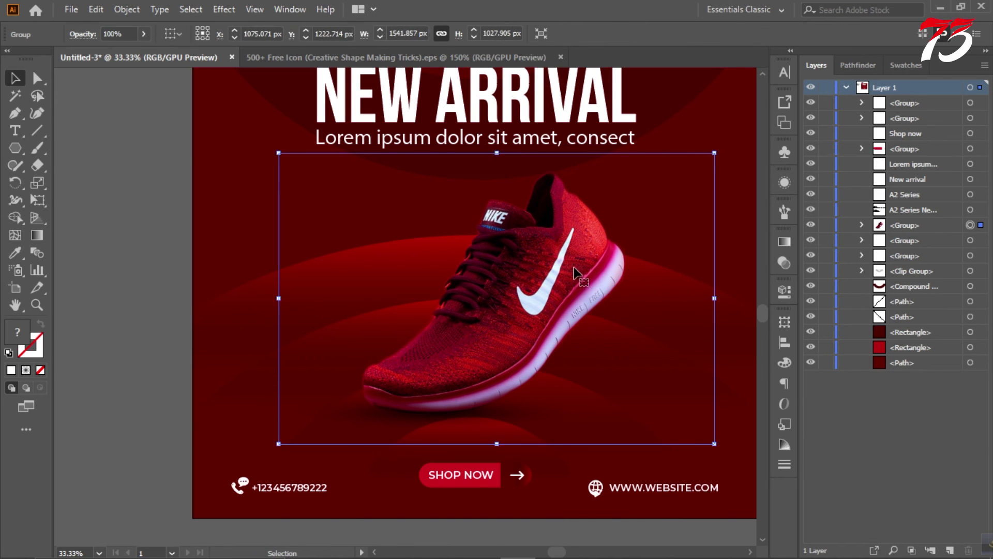
pyautogui.hotkey('ctrl', '-')
pyautogui.hotkey('ctrl', '-')
pyautogui.hotkey('ctrl', '-')
pyautogui.click(581, 196)
# - Draw a white circle to the left of the poster
pyautogui.click(15, 148)
pyautogui.click(81, 182)
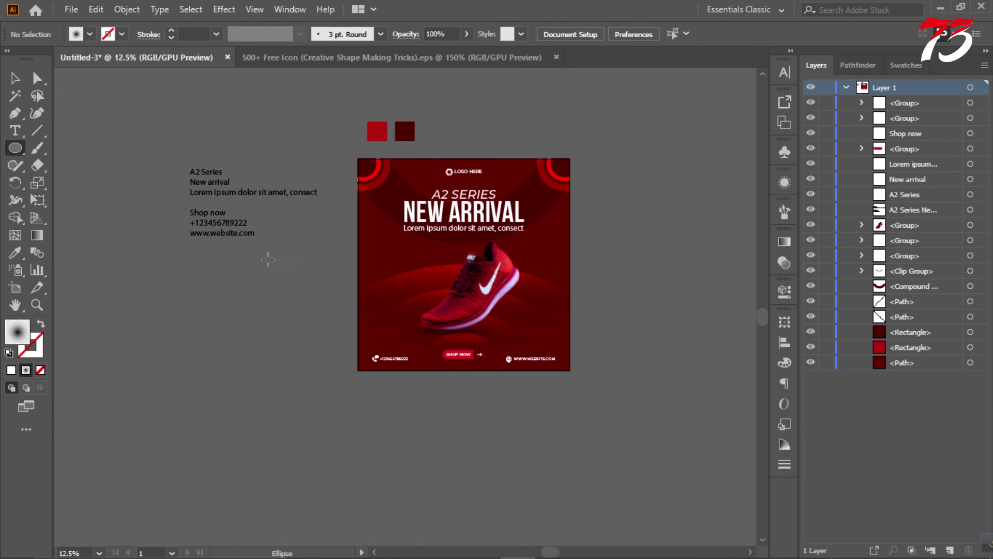
pyautogui.moveTo(261, 258); pyautogui.dragTo(359, 356)
pyautogui.hotkey('ctrl', '+')
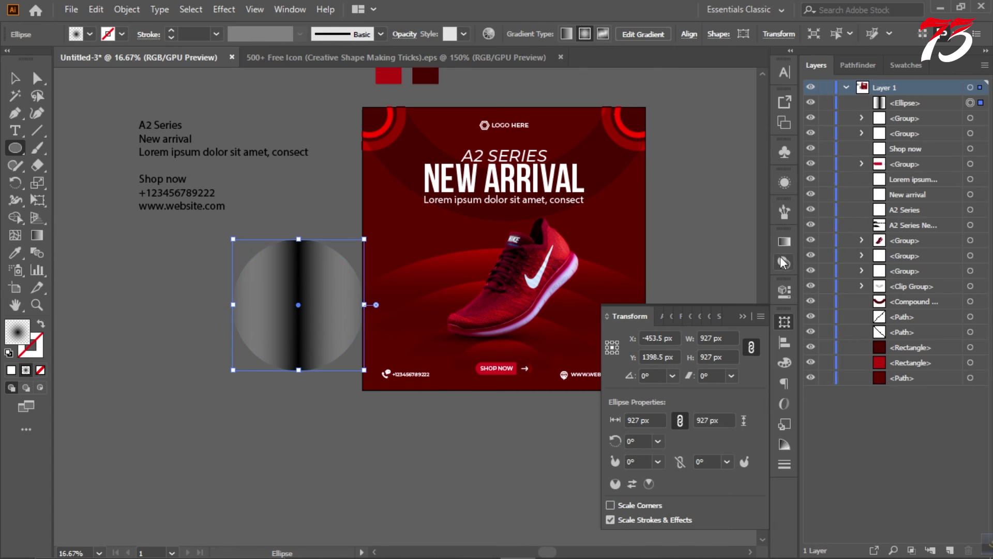
pyautogui.press('Delete')
pyautogui.click(11, 370)
pyautogui.moveTo(207, 259); pyautogui.dragTo(324, 376)
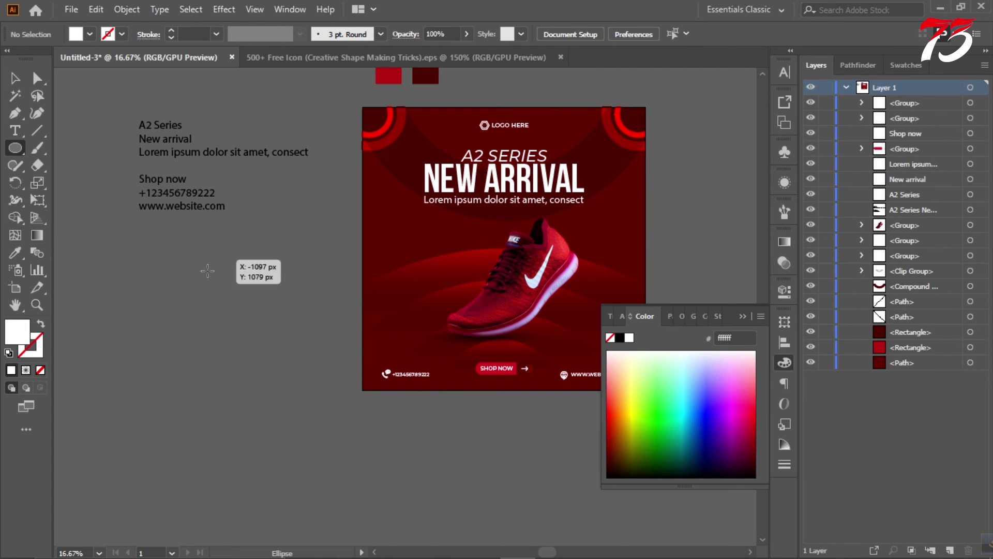
# - Fill the circle with a White-Black radial gradient, with the black stop at 0% opacity
pyautogui.click(784, 241)
pyautogui.click(632, 261)
pyautogui.click(541, 289)
pyautogui.click(691, 258)
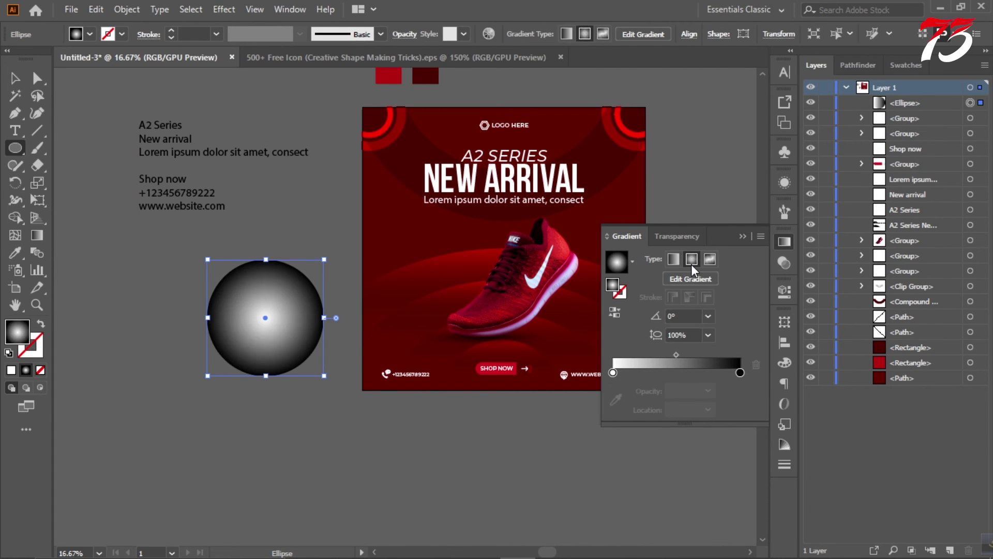
pyautogui.click(740, 372)
pyautogui.click(707, 390)
pyautogui.click(730, 214)
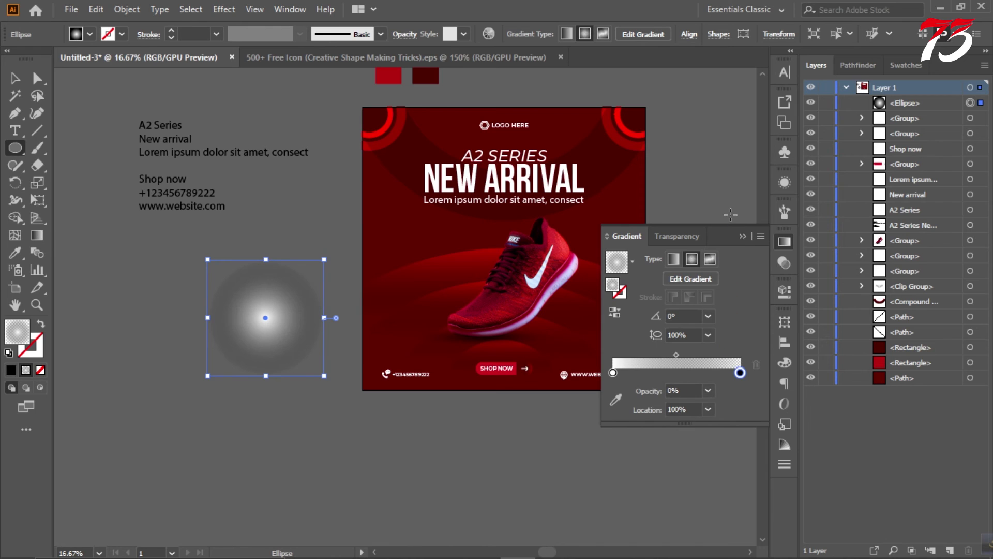
# - Move the glow circle onto the shoe and set its blend mode to Color Dodge
pyautogui.click(784, 263)
pyautogui.click(637, 258)
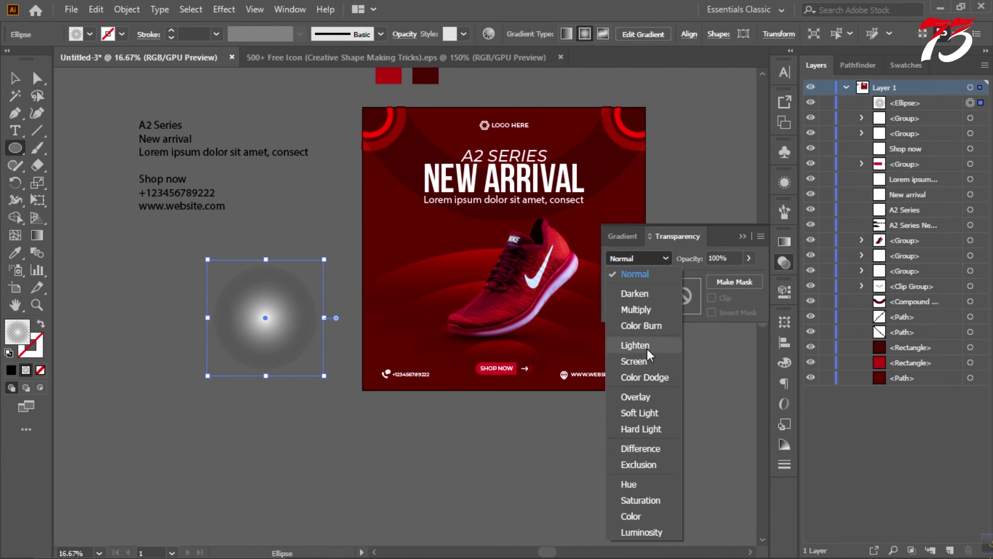
pyautogui.click(637, 397)
pyautogui.press('v')
pyautogui.moveTo(251, 315)
pyautogui.mouseDown()
pyautogui.moveTo(462, 227)
pyautogui.moveTo(544, 245)
pyautogui.mouseUp()
pyautogui.click(784, 263)
pyautogui.click(637, 258)
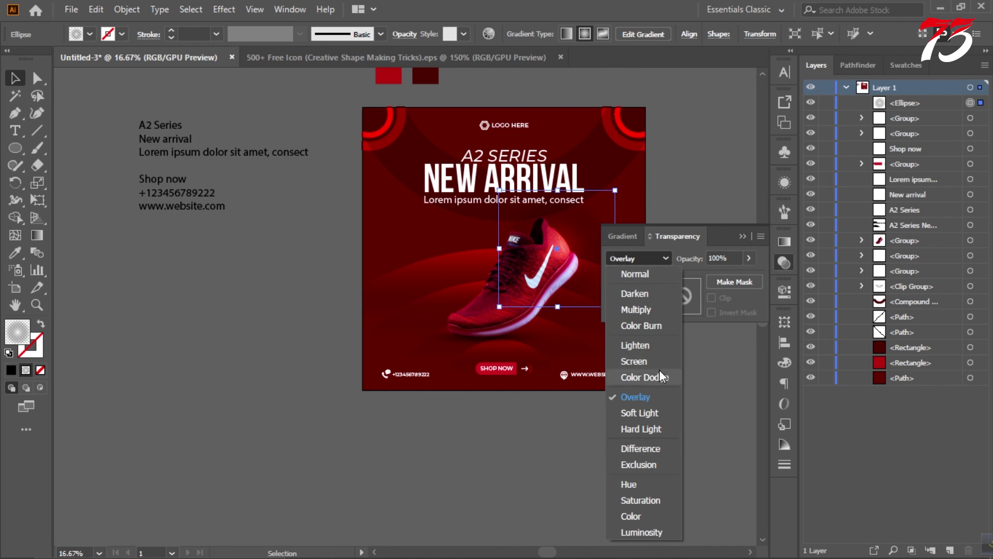
pyautogui.click(659, 369)
# - Move the glow circle's layer beneath the shoe group in the Layers panel
pyautogui.click(784, 262)
pyautogui.moveTo(888, 103); pyautogui.dragTo(896, 148)
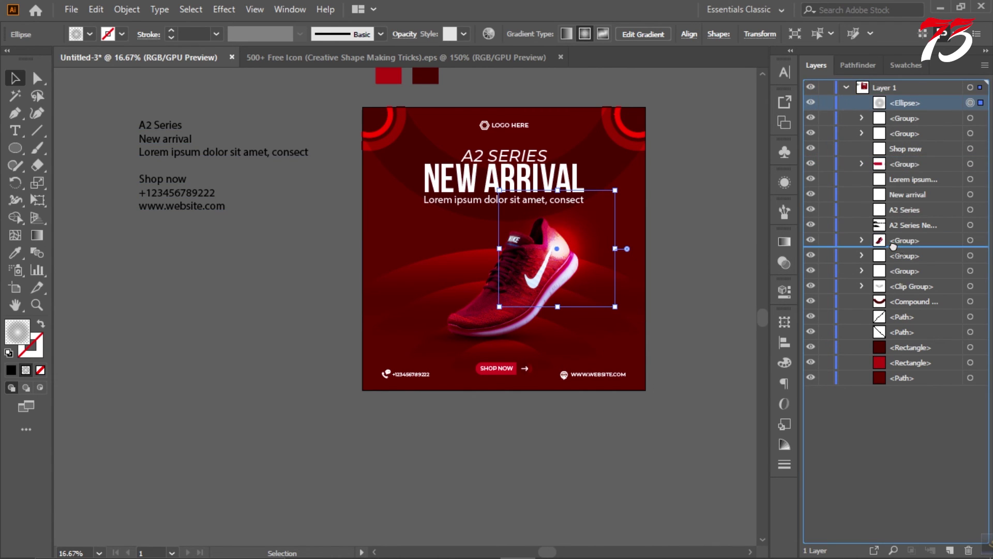
pyautogui.moveTo(893, 247); pyautogui.dragTo(893, 247)
pyautogui.click(621, 275)
pyautogui.scroll(2, 621, 275)
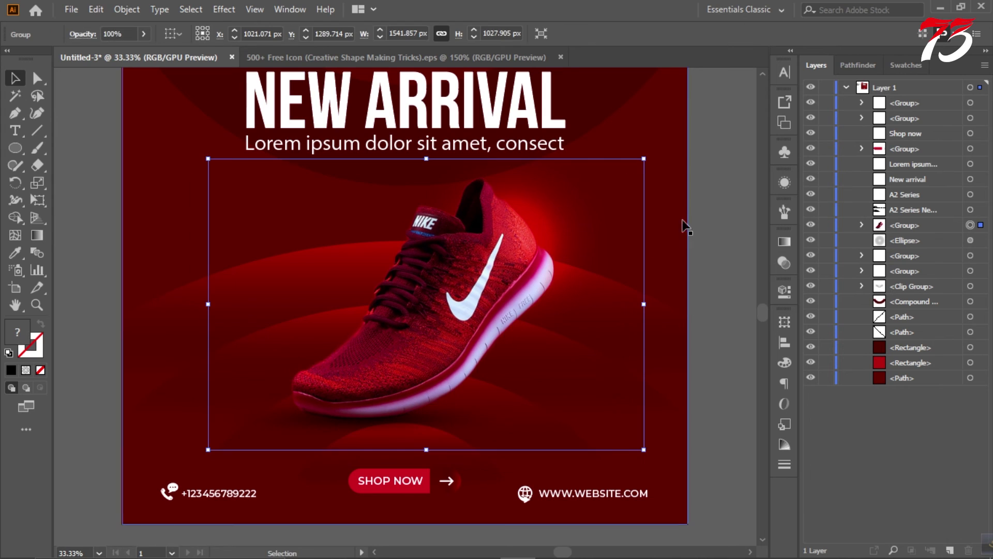
# - Lock the shoe group, then reposition and enlarge the glow circle behind it
pyautogui.click(969, 240)
pyautogui.moveTo(629, 113); pyautogui.dragTo(600, 150)
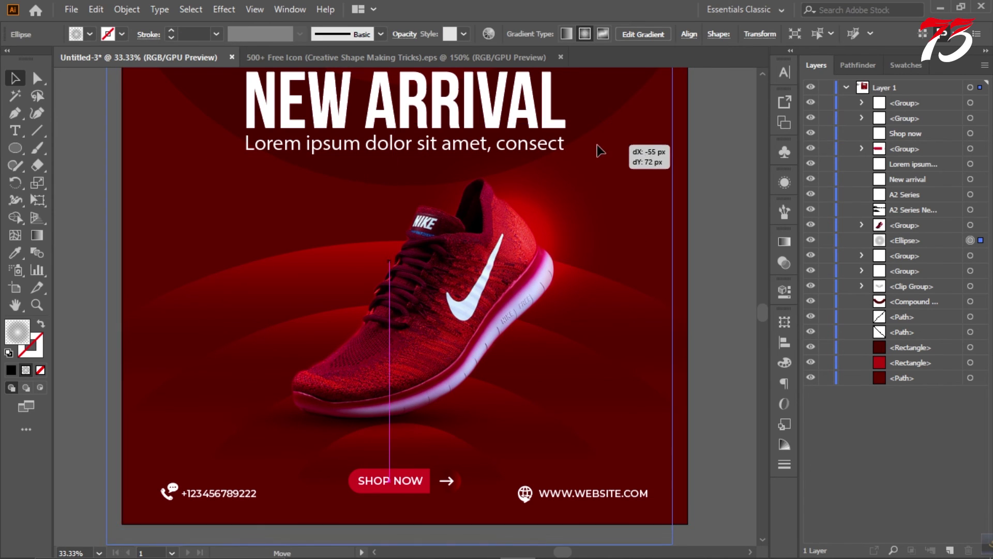
pyautogui.click(826, 225)
pyautogui.click(520, 228)
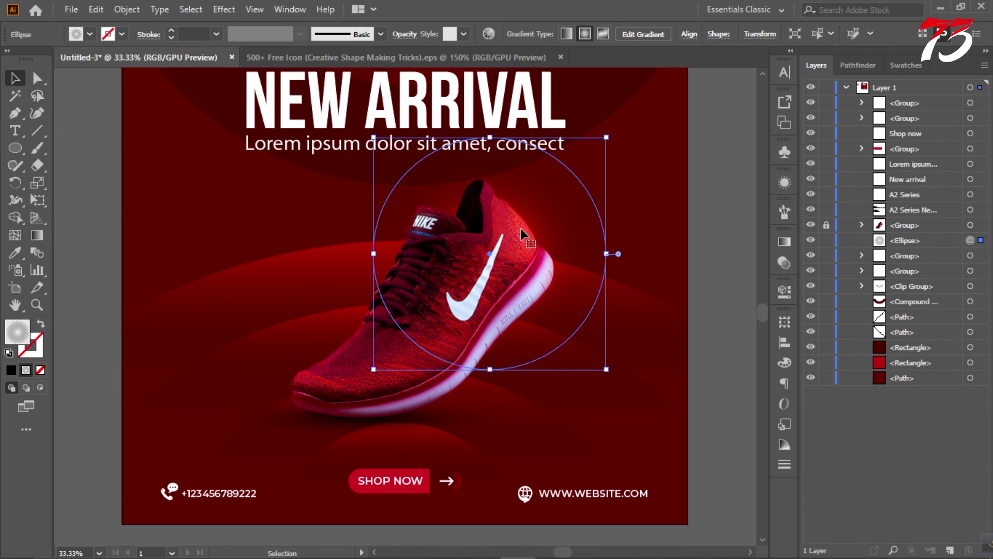
pyautogui.moveTo(520, 228); pyautogui.dragTo(543, 220)
pyautogui.scroll(-2, 580, 285)
pyautogui.moveTo(578, 290); pyautogui.dragTo(592, 304)
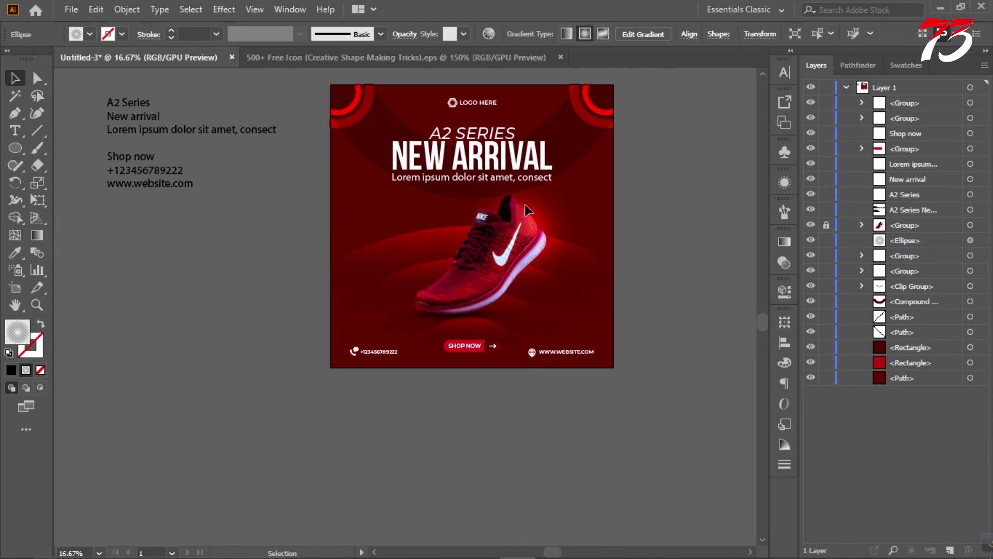
pyautogui.scroll(1, 525, 204)
# - Delete the loose text block beside the poster
pyautogui.click(680, 197)
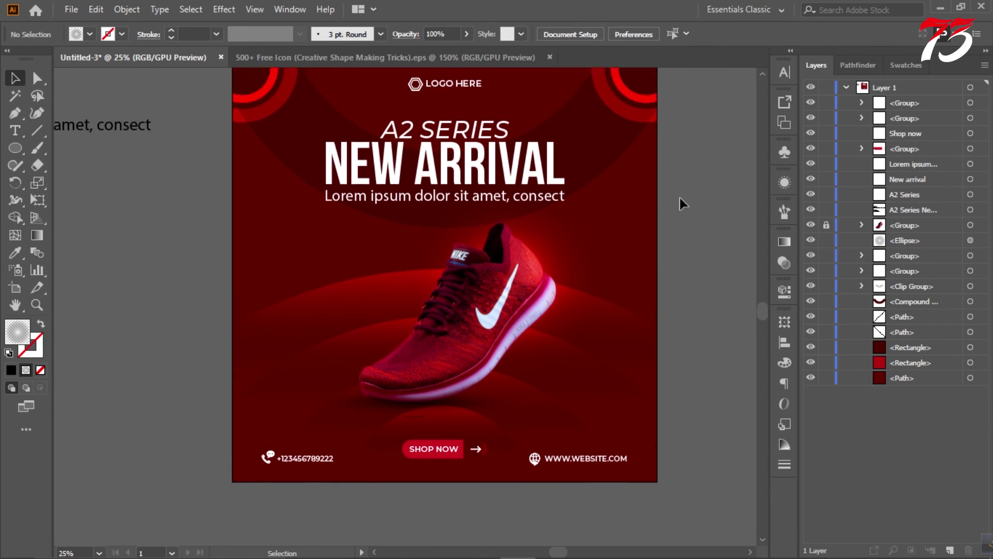
pyautogui.scroll(-3, 383, 195)
pyautogui.scroll(2, 314, 142)
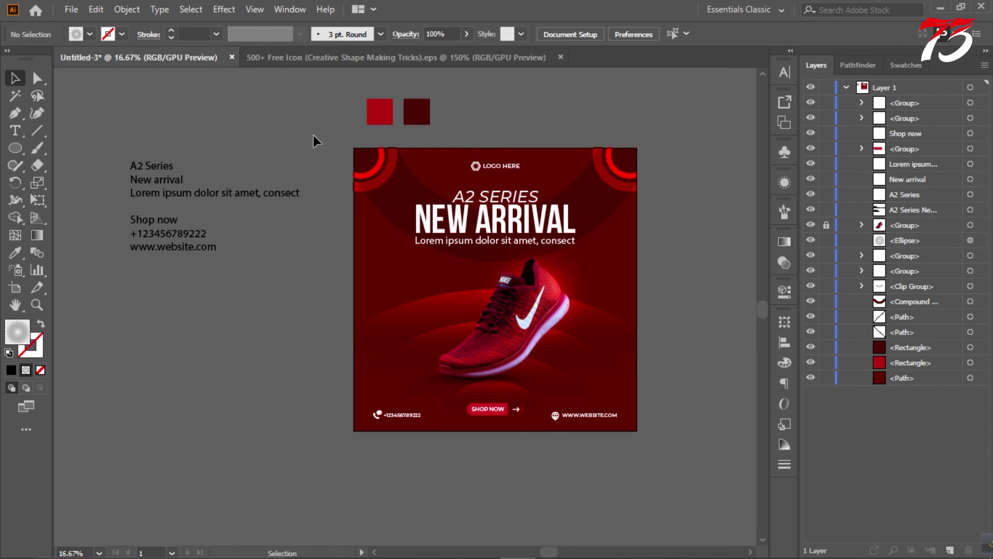
pyautogui.scroll(1, 312, 133)
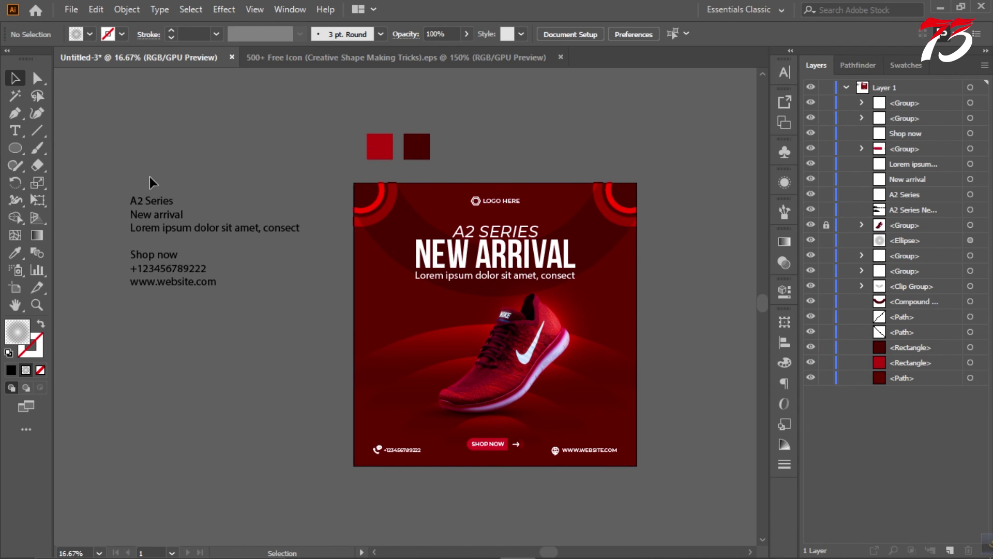
pyautogui.click(156, 200)
pyautogui.press('Delete')
# - Draw a horizontal line and make it a thick smooth Zig Zag wave
pyautogui.scroll(1, 212, 326)
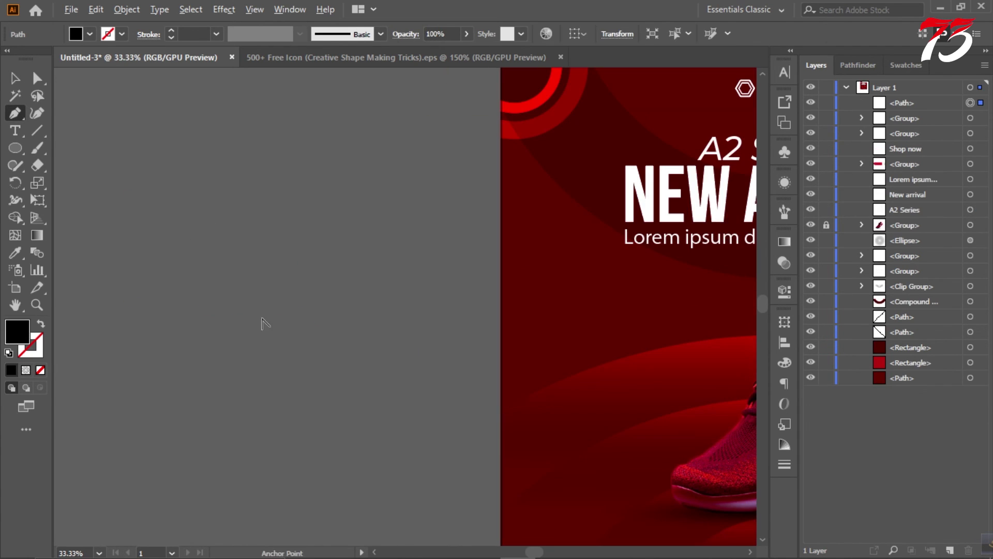
pyautogui.click(199, 311)
pyautogui.press('v')
pyautogui.click(41, 324)
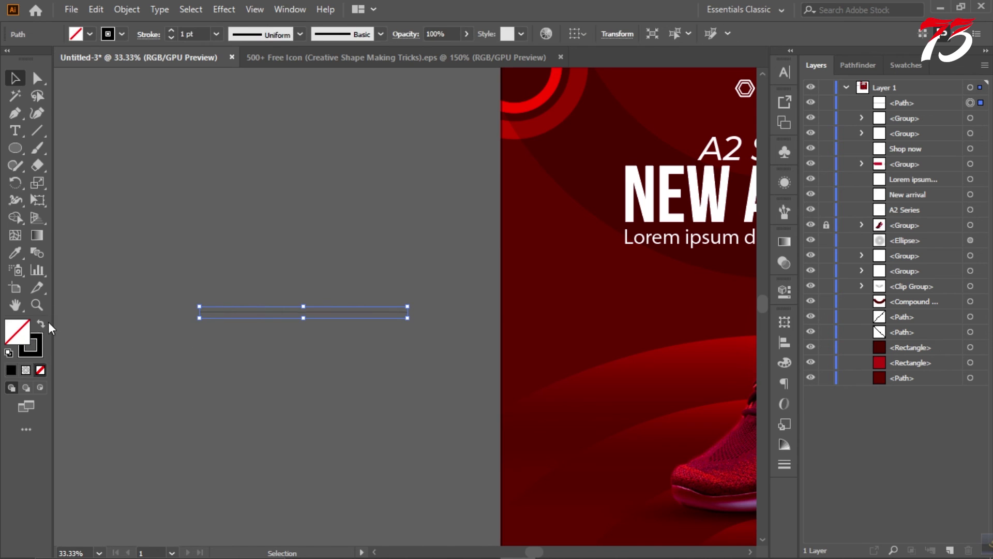
pyautogui.click(224, 10)
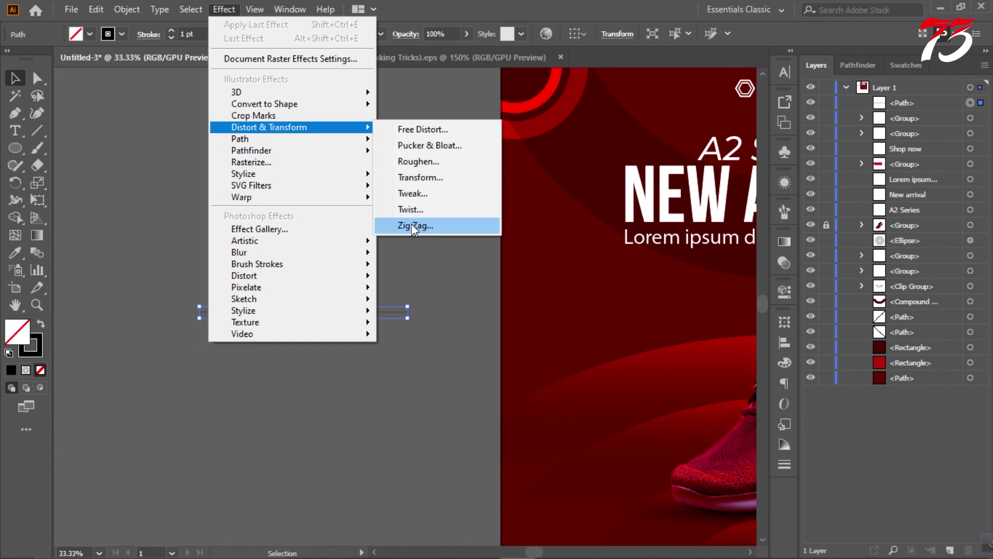
pyautogui.click(409, 224)
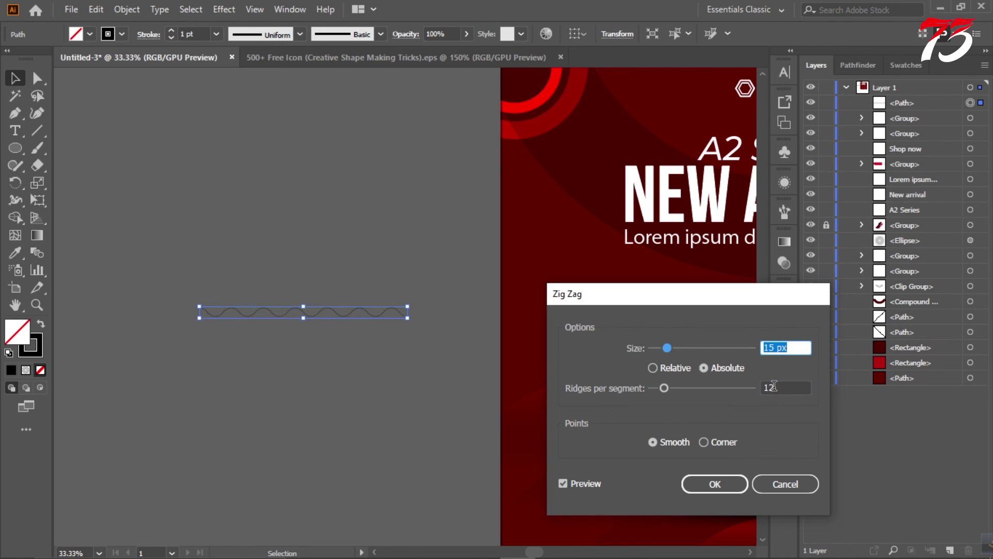
pyautogui.press('Tab')
pyautogui.click(719, 483)
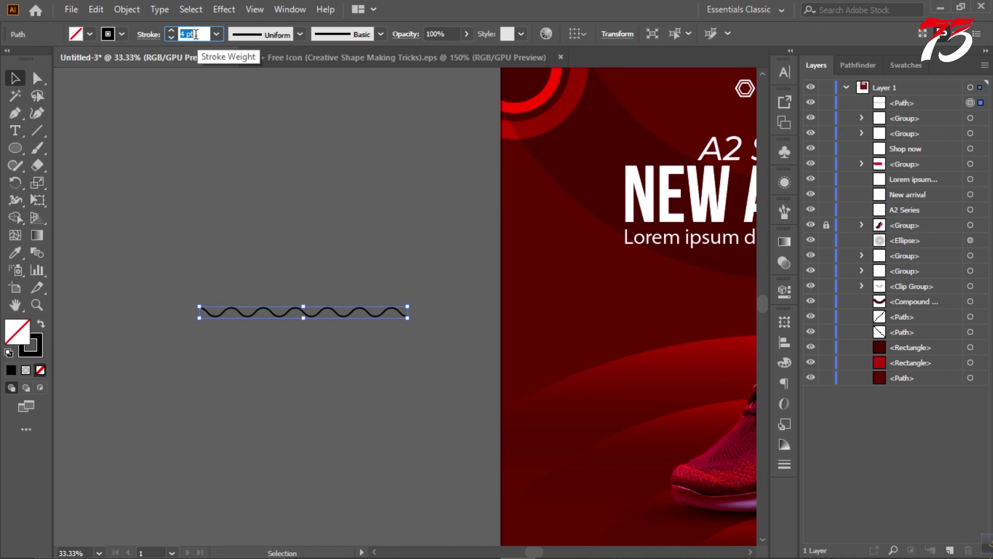
pyautogui.click(346, 372)
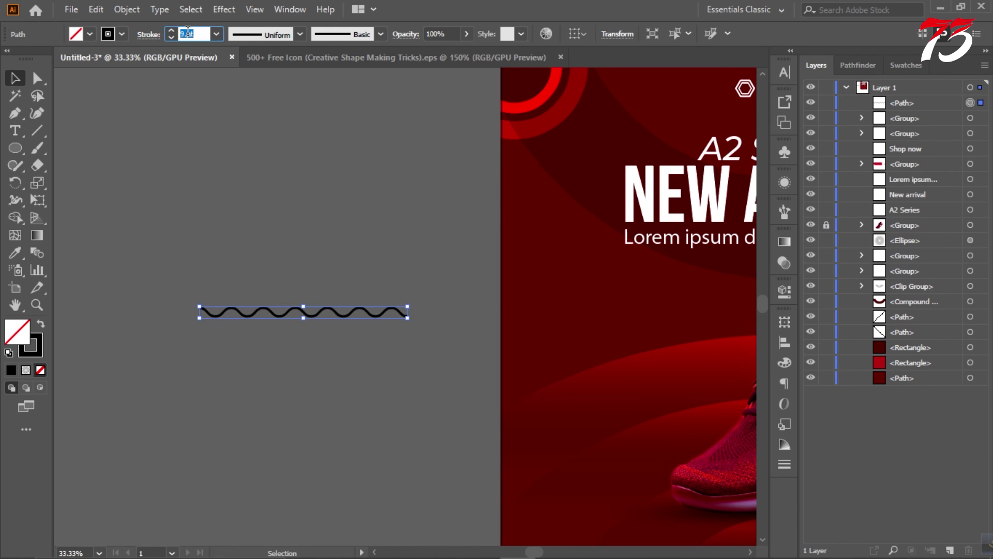
# - Expand the wave and duplicate it into a stack of five wavy lines
pyautogui.click(127, 10)
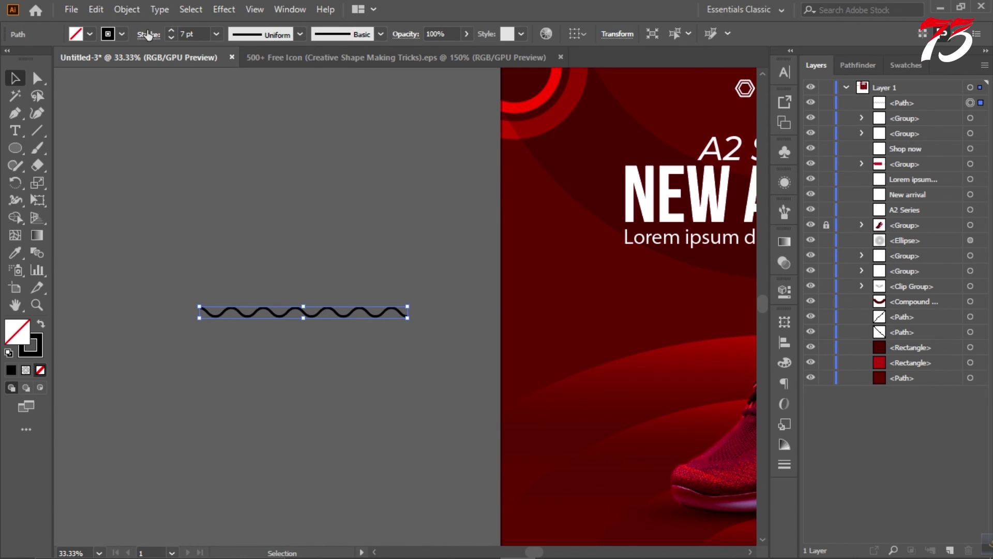
pyautogui.click(127, 9)
pyautogui.click(207, 181)
pyautogui.click(459, 358)
pyautogui.hotkey('ctrl', '1')
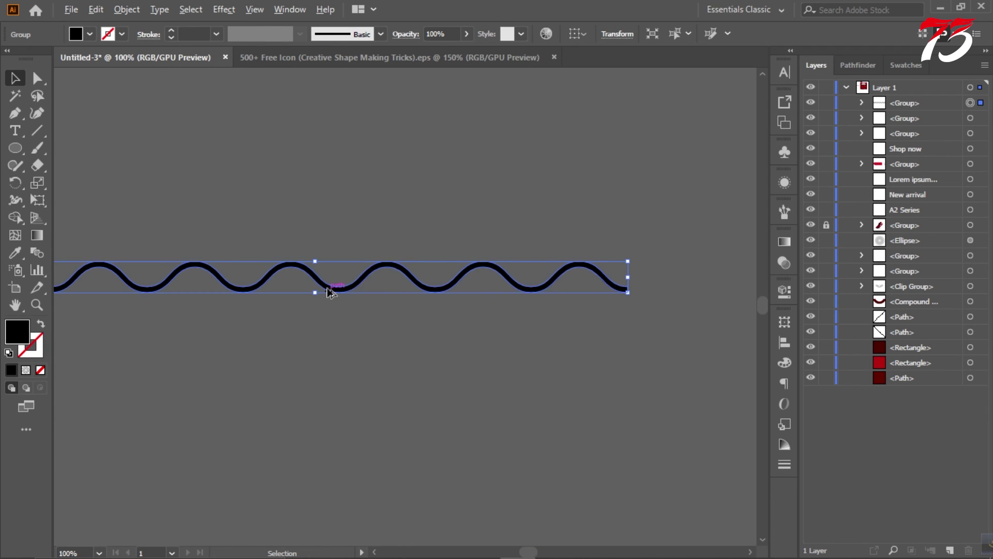
pyautogui.moveTo(330, 292); pyautogui.dragTo(318, 357)
pyautogui.hotkey('ctrl', '-')
pyautogui.hotkey('ctrl', '-')
pyautogui.hotkey('ctrl', '-')
pyautogui.hotkey('ctrl', '-')
pyautogui.hotkey('ctrl', 'd')
pyautogui.hotkey('ctrl', 'd')
pyautogui.hotkey('ctrl', 'd')
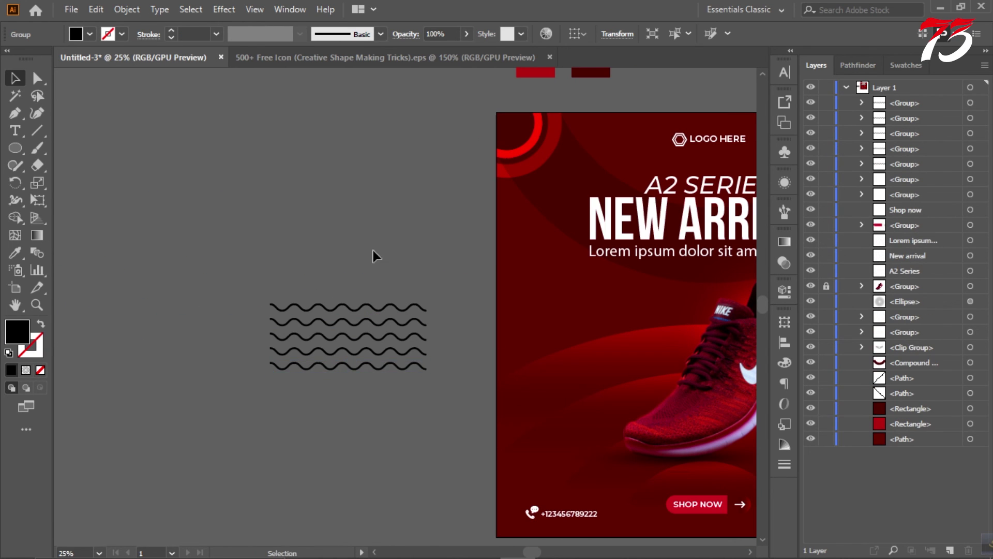
# - Fill all five waves white and set their blend mode to Color Dodge
pyautogui.moveTo(373, 250); pyautogui.dragTo(397, 392)
pyautogui.doubleClick(30, 323)
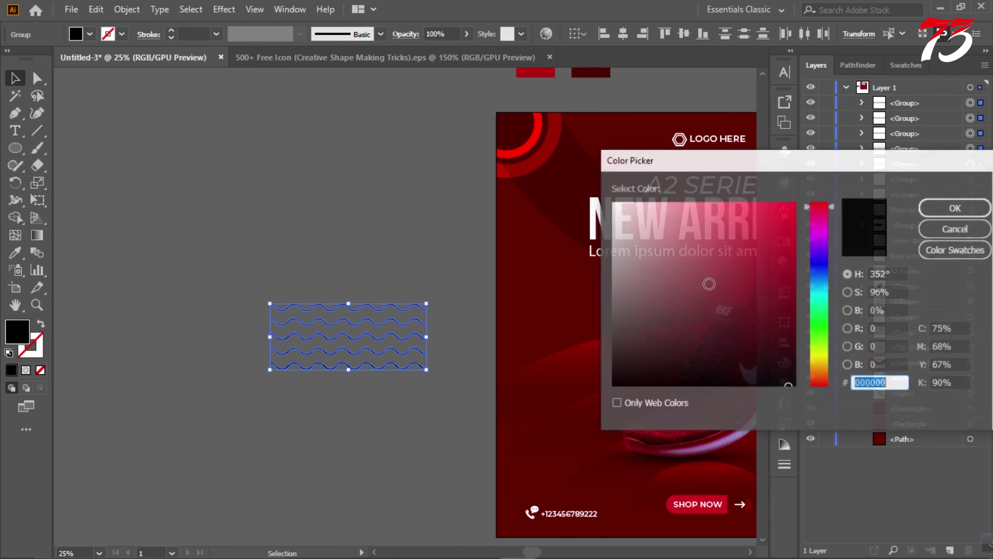
pyautogui.click(613, 200)
pyautogui.click(953, 204)
pyautogui.click(784, 262)
pyautogui.click(638, 257)
pyautogui.click(645, 377)
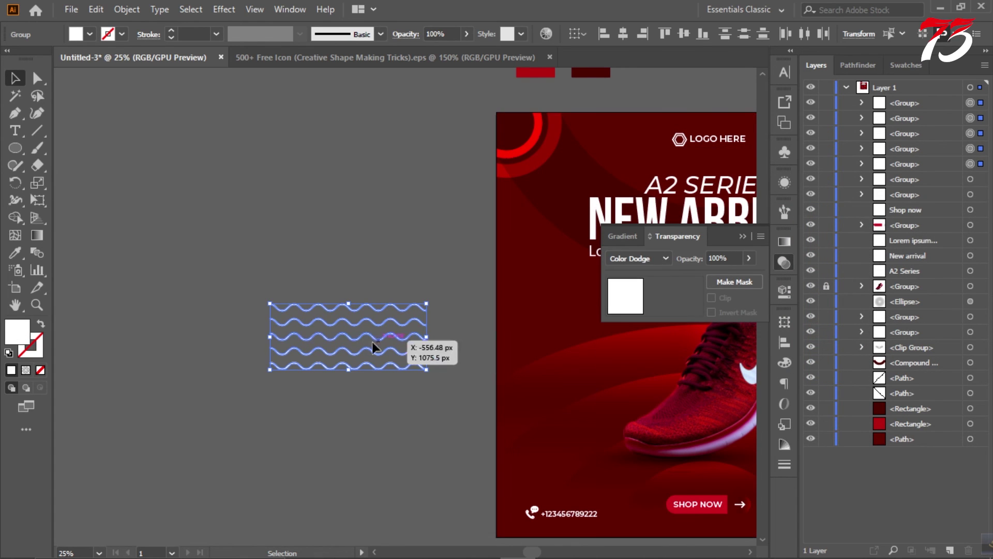
pyautogui.hotkey('ctrl', '-')
# - Move the wave group onto the poster's left side and shrink it to fit
pyautogui.moveTo(393, 282); pyautogui.dragTo(130, 311)
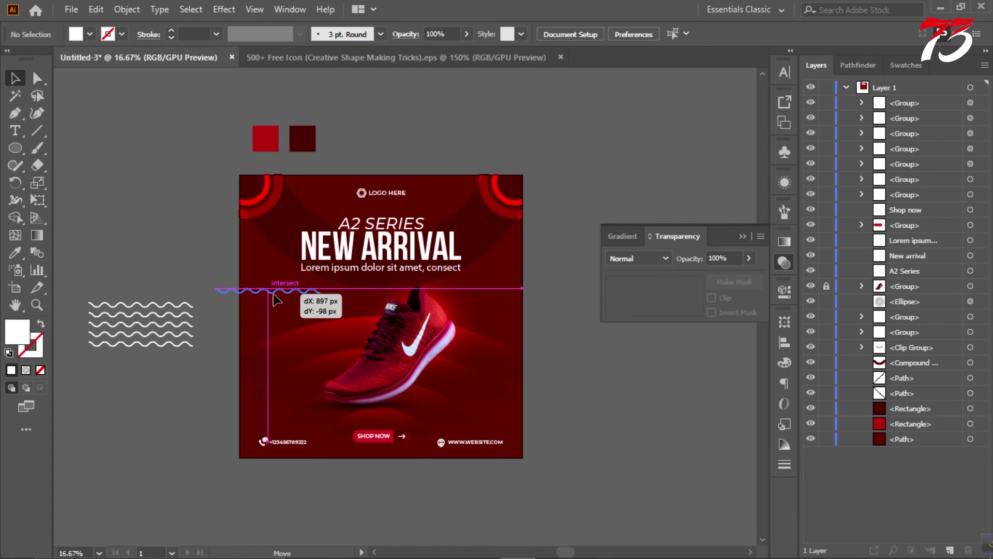
pyautogui.click(638, 258)
pyautogui.click(629, 326)
pyautogui.moveTo(148, 331); pyautogui.dragTo(297, 319)
pyautogui.hotkey('ctrl', '+')
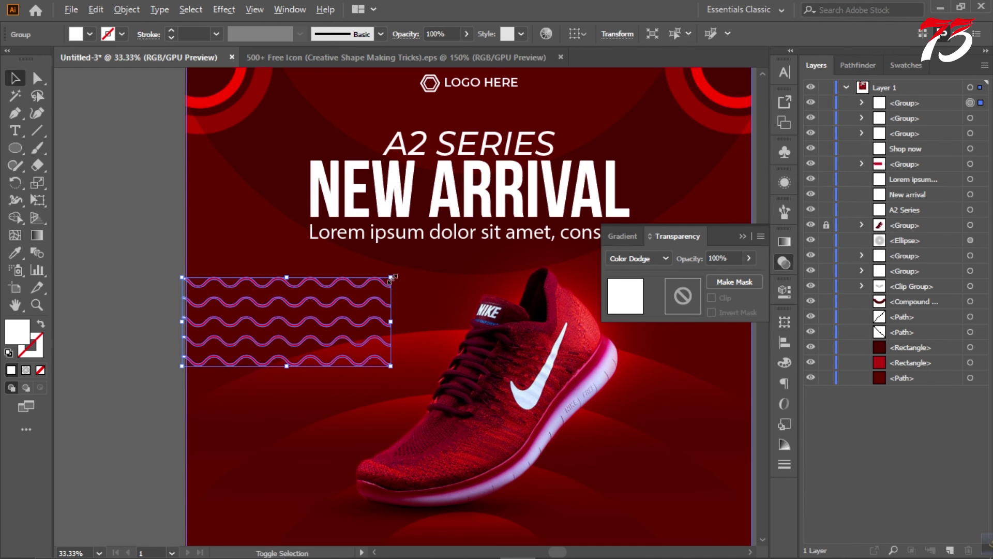
pyautogui.moveTo(392, 278)
pyautogui.mouseDown()
pyautogui.moveTo(343, 298)
pyautogui.moveTo(364, 274)
pyautogui.mouseUp()
pyautogui.hotkey('ctrl', '-')
# - Switch the waves to Overlay blending, deselect, and collapse the Transparency panel
pyautogui.click(638, 258)
pyautogui.click(635, 397)
pyautogui.hotkey('ctrl', '+')
pyautogui.click(129, 237)
pyautogui.hotkey('ctrl', '-')
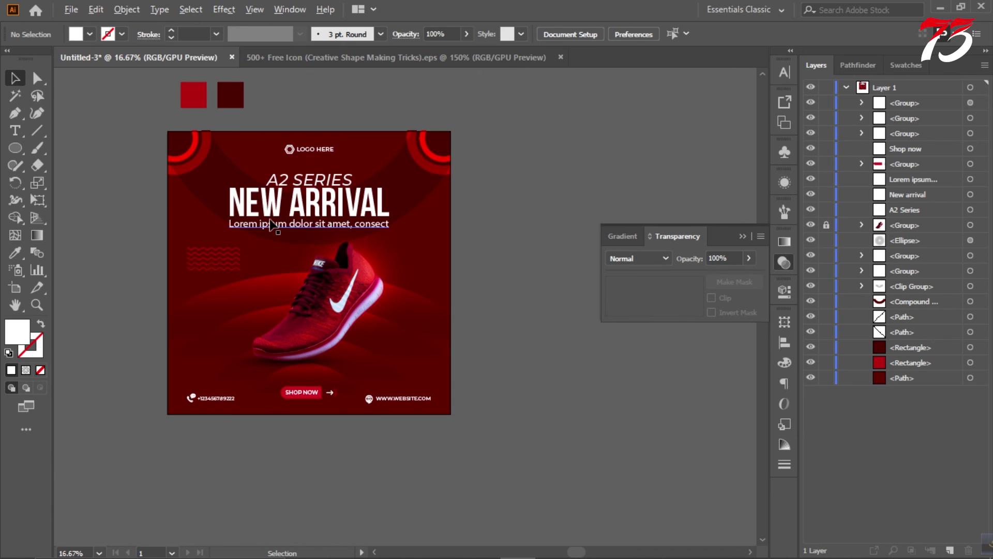
pyautogui.click(755, 235)
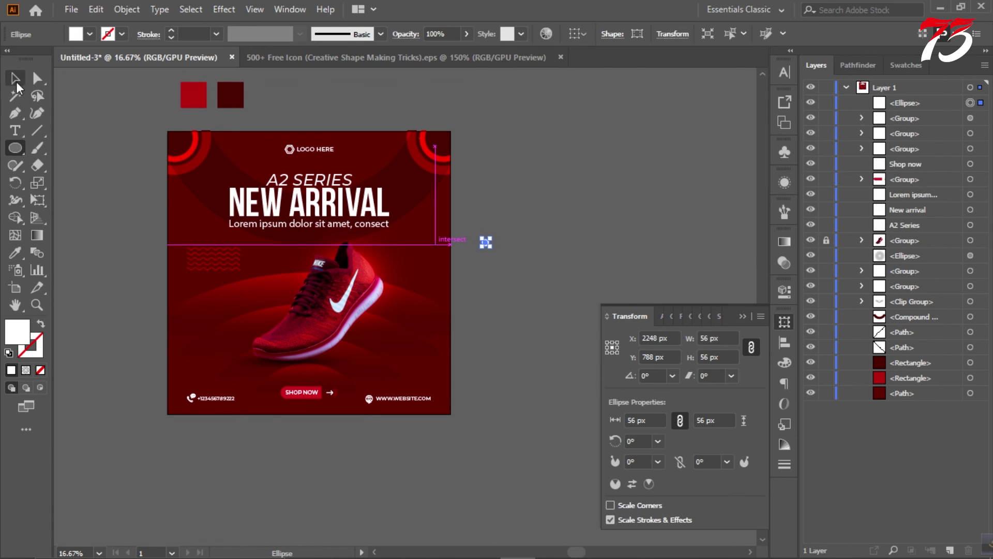
# - Move the new circle near the shoe and give it Overlay blending
pyautogui.press('v')
pyautogui.moveTo(486, 243)
pyautogui.mouseDown()
pyautogui.moveTo(381, 365)
pyautogui.moveTo(390, 354)
pyautogui.mouseUp()
pyautogui.hotkey('ctrl', '+')
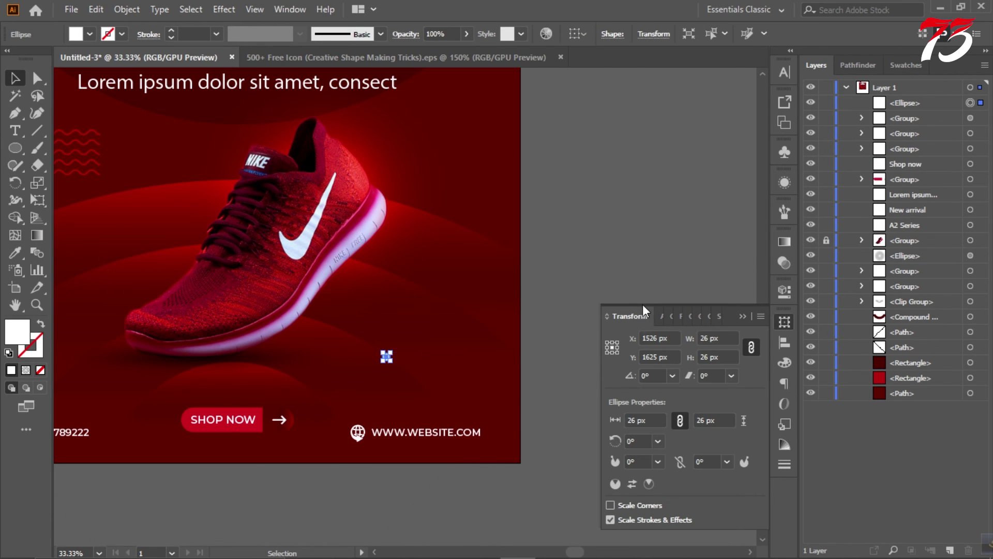
pyautogui.click(742, 316)
pyautogui.click(784, 262)
pyautogui.click(636, 258)
pyautogui.click(637, 392)
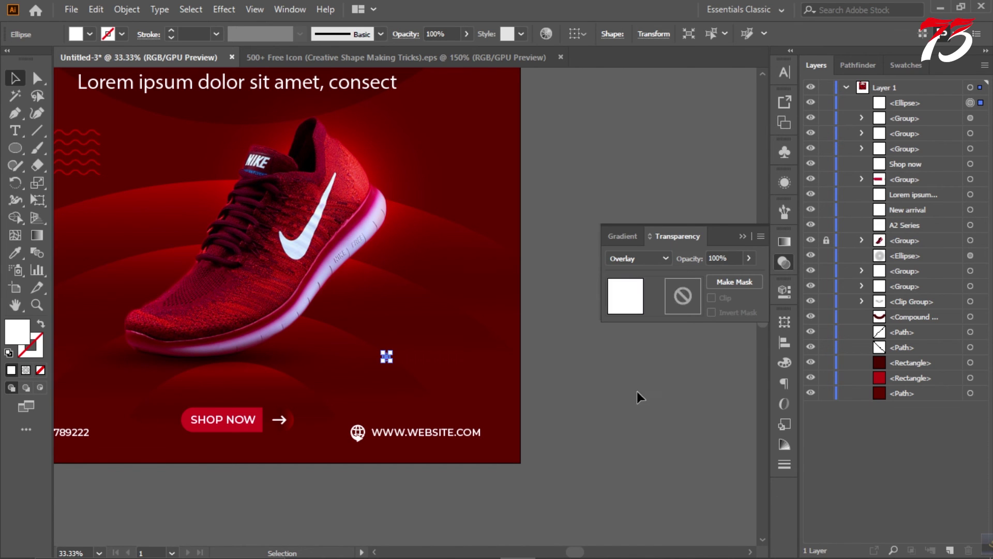
# - Enlarge the circle to about 82 px and make it a thick outlined ring
pyautogui.scroll(-4, 635, 385)
pyautogui.scroll(4, 557, 351)
pyautogui.scroll(2, 525, 262)
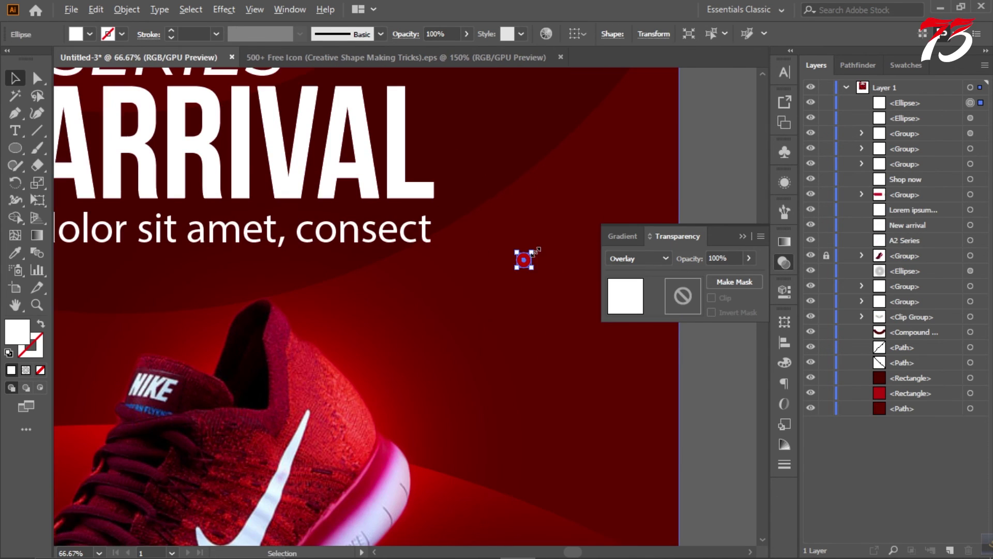
pyautogui.moveTo(533, 254); pyautogui.dragTo(550, 238)
pyautogui.hotkey('shift', 'x')
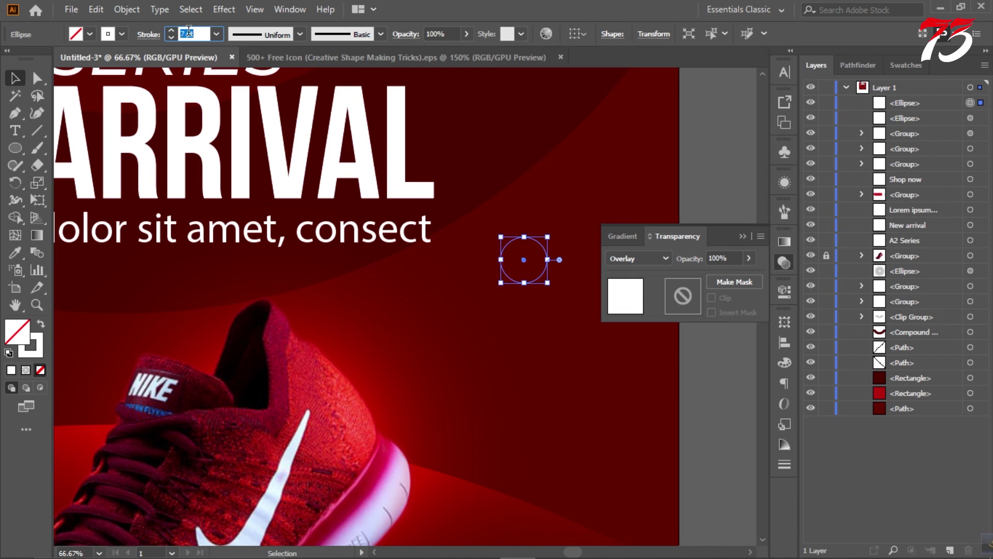
pyautogui.press('Up')
pyautogui.press('Up')
pyautogui.press('Up')
pyautogui.scroll(-4, 725, 235)
pyautogui.click(725, 235)
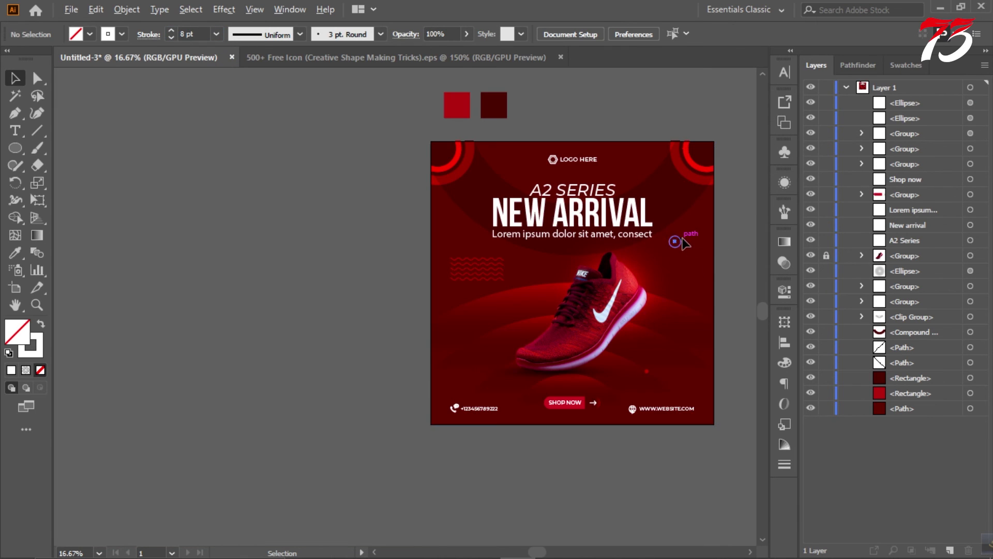
# - Copy the ring to the lower left and turn the copy into a small solid red dot
pyautogui.moveTo(644, 247); pyautogui.dragTo(483, 346)
pyautogui.scroll(4, 492, 348)
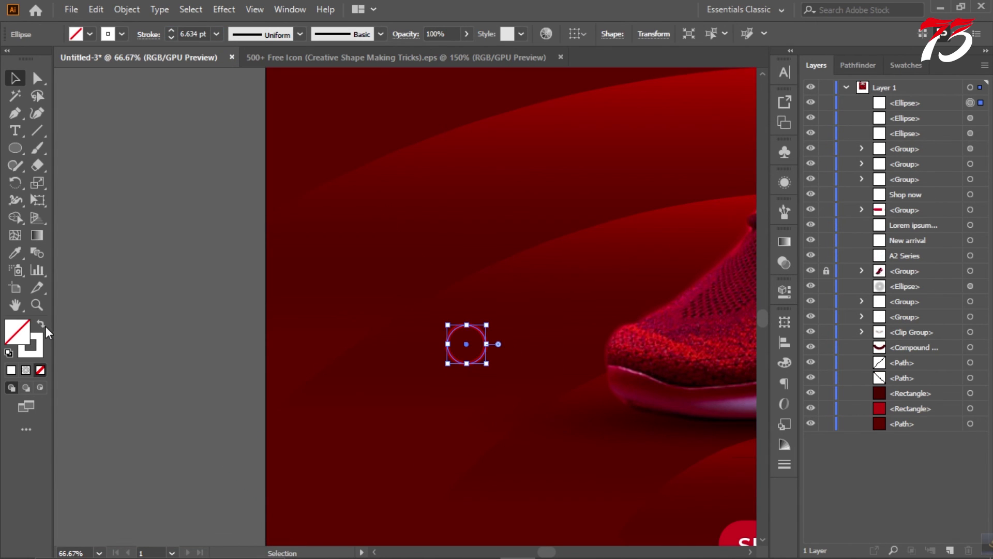
pyautogui.click(42, 323)
pyautogui.click(184, 324)
pyautogui.scroll(-4, 273, 339)
pyautogui.moveTo(253, 364); pyautogui.dragTo(267, 327)
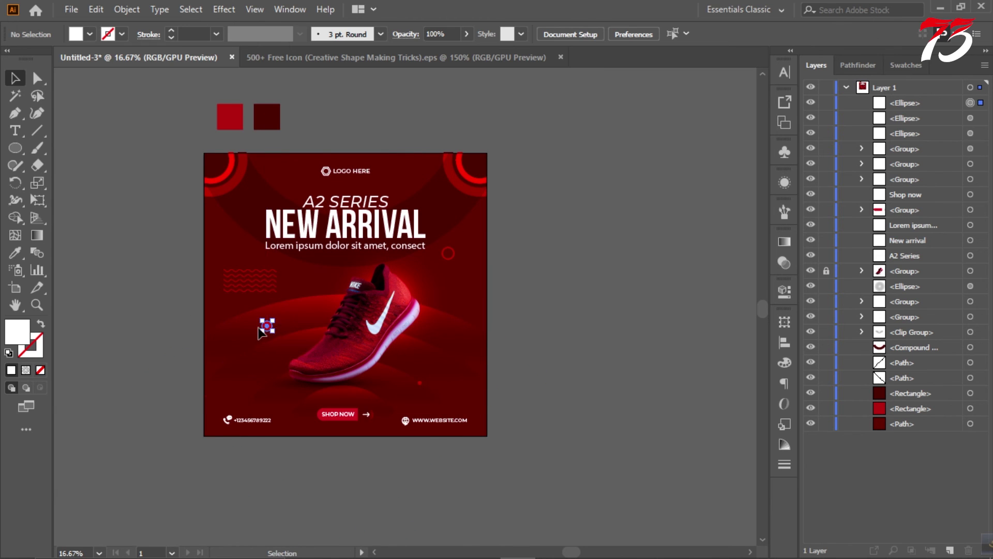
pyautogui.scroll(4, 259, 326)
pyautogui.scroll(-3, 335, 300)
# - Draw a three-sided polygon and round its corners
pyautogui.moveTo(24, 153); pyautogui.dragTo(64, 195)
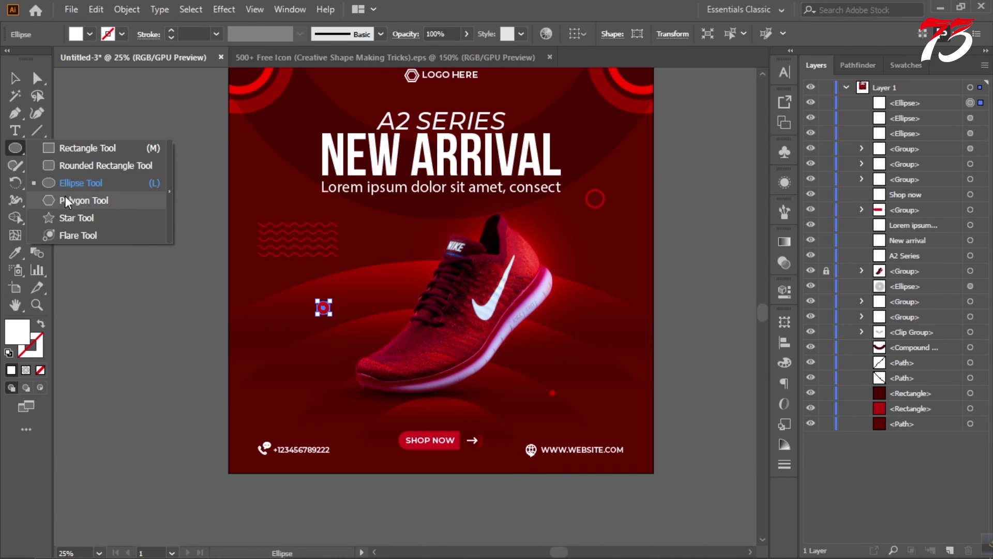
pyautogui.click(117, 204)
pyautogui.write('3')
pyautogui.press('Return')
pyautogui.scroll(3, 83, 191)
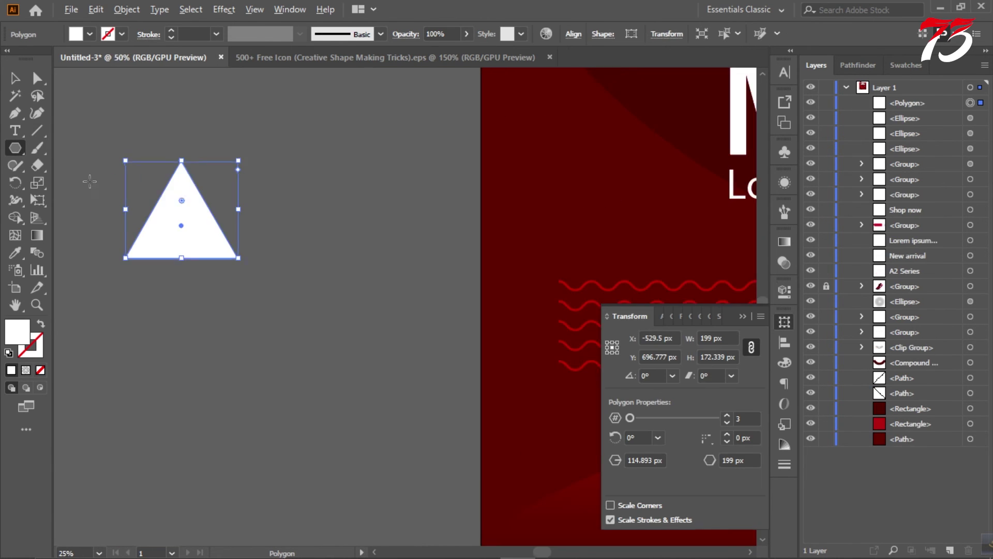
pyautogui.press('v')
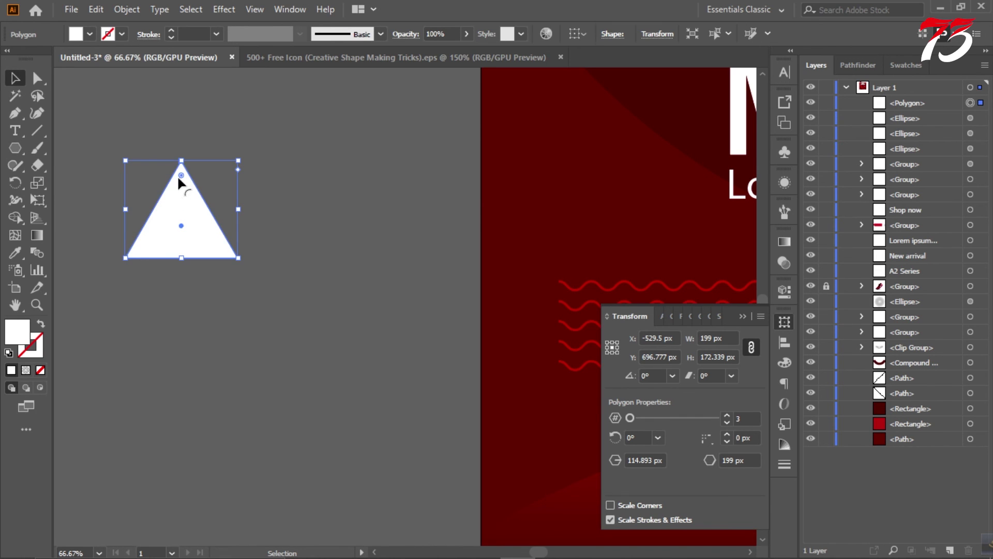
pyautogui.moveTo(182, 177); pyautogui.dragTo(182, 174)
# - Make the rounded triangle an outline with a 6 pt stroke
pyautogui.click(173, 203)
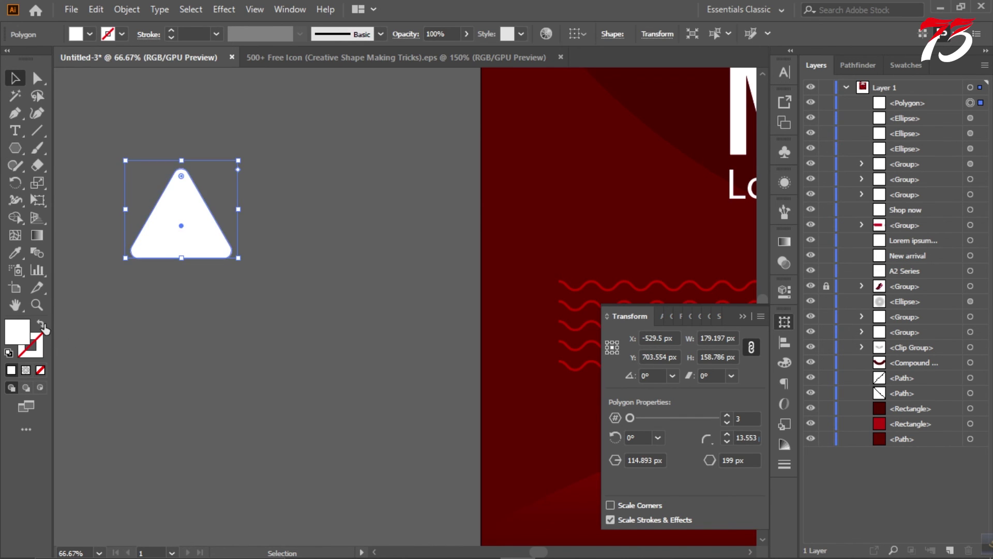
pyautogui.hotkey('shift', 'x')
pyautogui.write('6')
pyautogui.press('Return')
pyautogui.scroll(-4, 173, 261)
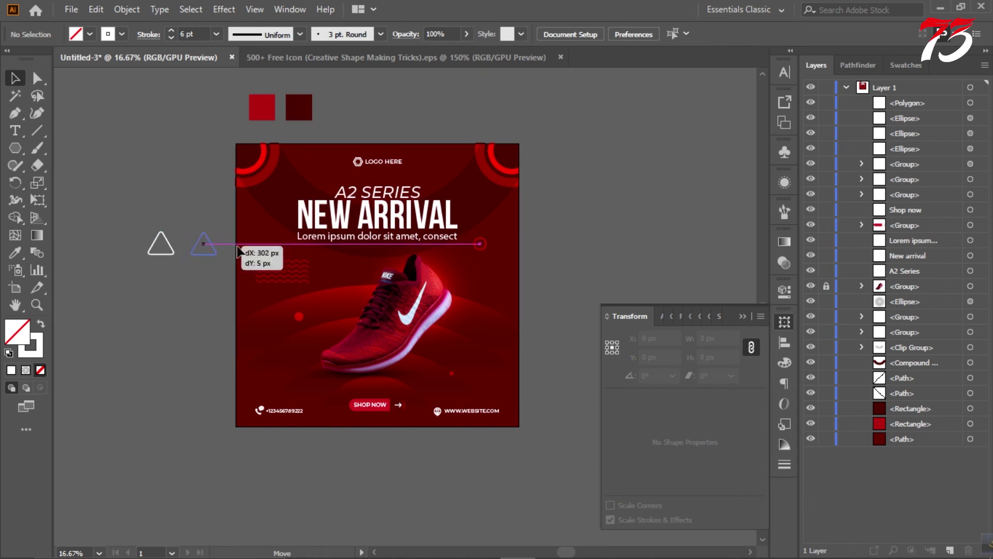
# - Move the triangle near the headline's upper left, shrink it and tilt it slightly
pyautogui.moveTo(159, 249); pyautogui.dragTo(224, 223)
pyautogui.scroll(3, 266, 181)
pyautogui.moveTo(351, 195)
pyautogui.mouseDown()
pyautogui.moveTo(306, 245)
pyautogui.moveTo(272, 262)
pyautogui.moveTo(292, 262)
pyautogui.mouseUp()
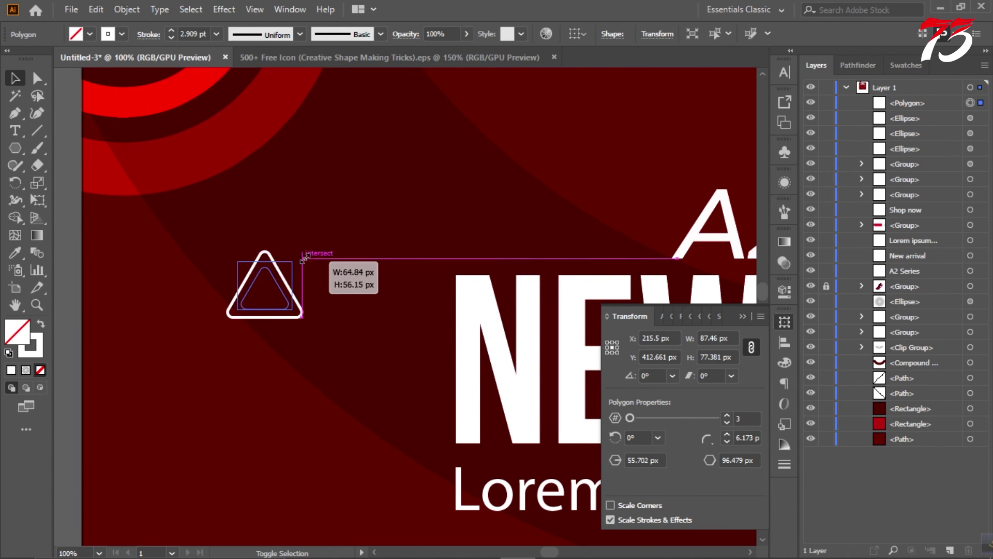
pyautogui.moveTo(298, 309); pyautogui.dragTo(293, 284)
pyautogui.scroll(-5, 169, 246)
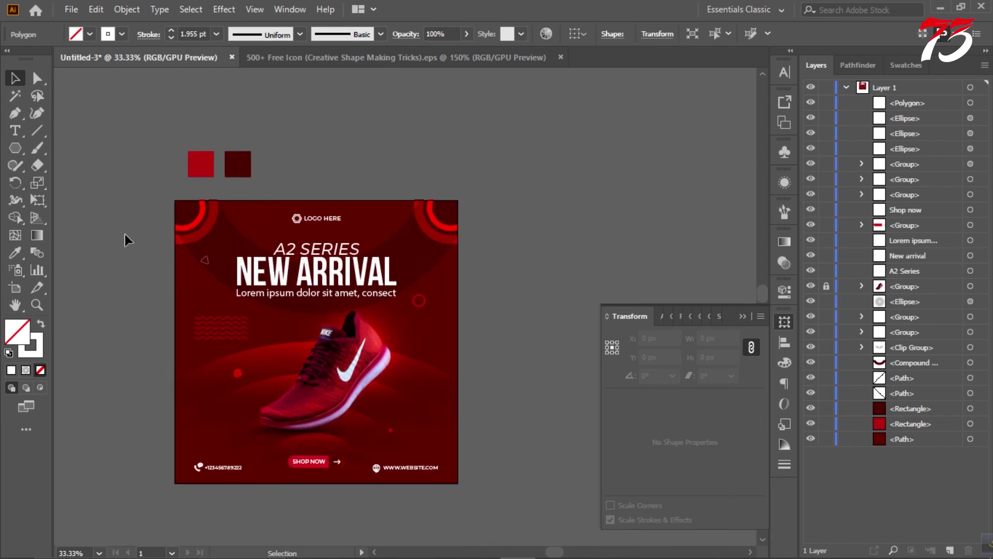
pyautogui.click(784, 262)
pyautogui.click(638, 258)
# - Give the triangle Overlay blending and drop a duplicate of it elsewhere on the poster
pyautogui.click(638, 397)
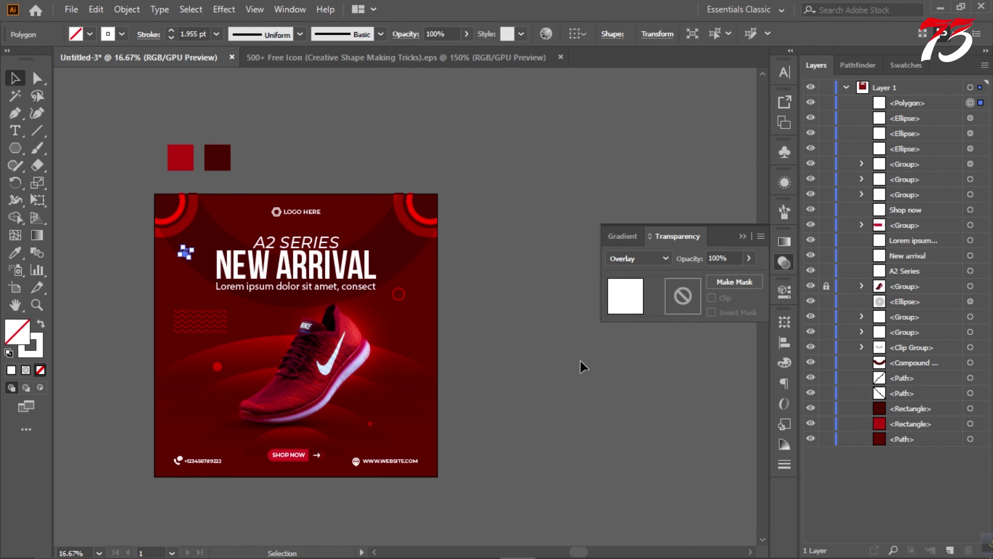
pyautogui.click(579, 361)
pyautogui.scroll(2, 200, 248)
pyautogui.scroll(-2, 190, 240)
pyautogui.moveTo(189, 239); pyautogui.dragTo(405, 355)
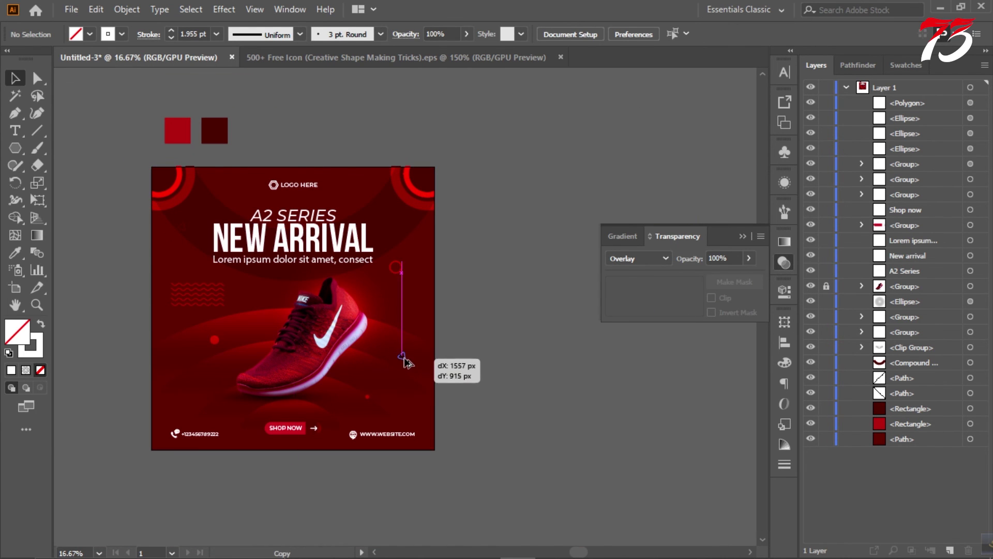
pyautogui.click(521, 383)
pyautogui.scroll(-1, 520, 383)
pyautogui.scroll(1, 514, 341)
# - Duplicate the wavy lines to the lower right and scale the copy down
pyautogui.moveTo(232, 284); pyautogui.dragTo(455, 366)
pyautogui.scroll(3, 429, 359)
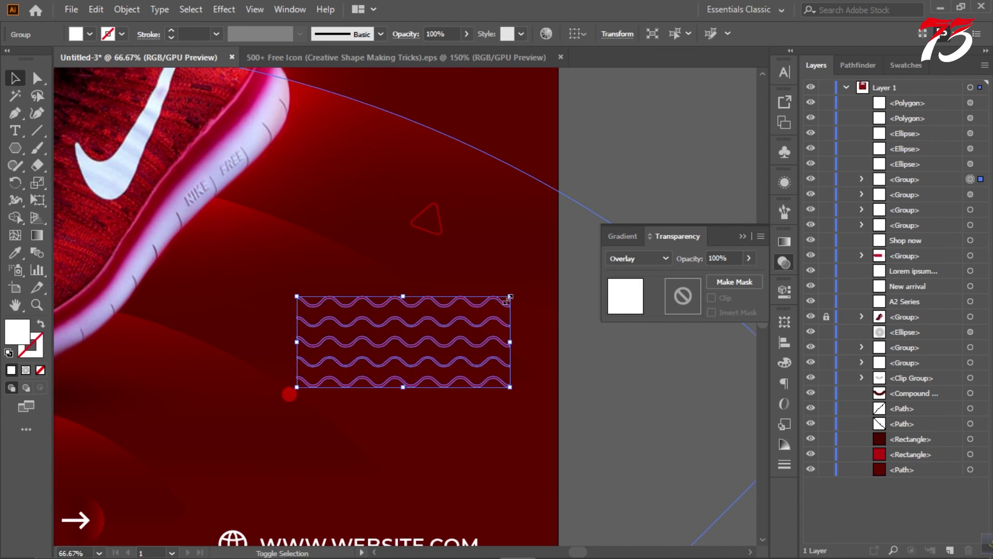
pyautogui.moveTo(543, 295); pyautogui.dragTo(459, 317)
pyautogui.scroll(-2, 625, 388)
pyautogui.click(625, 388)
pyautogui.scroll(-2, 624, 388)
pyautogui.scroll(2, 647, 310)
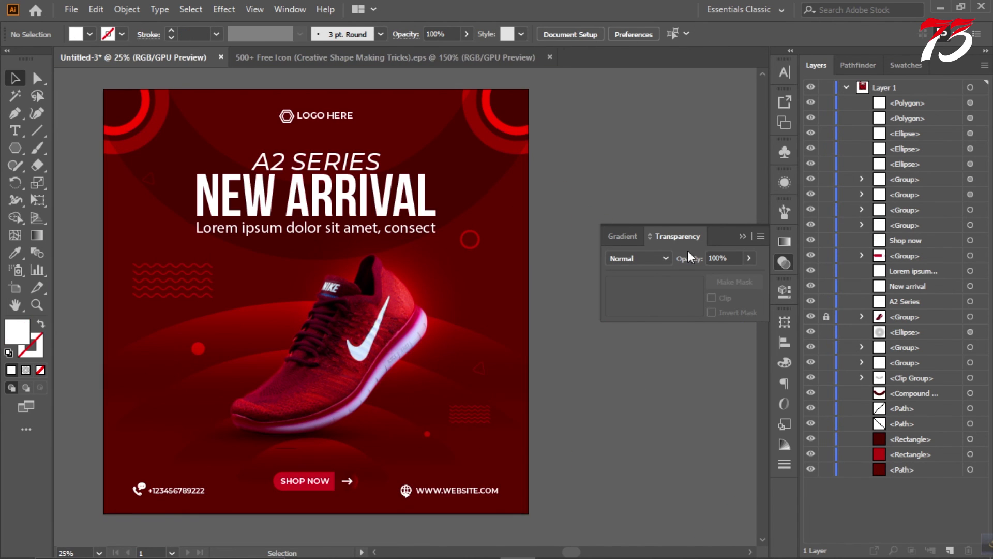
pyautogui.scroll(-1, 672, 264)
pyautogui.scroll(1, 611, 258)
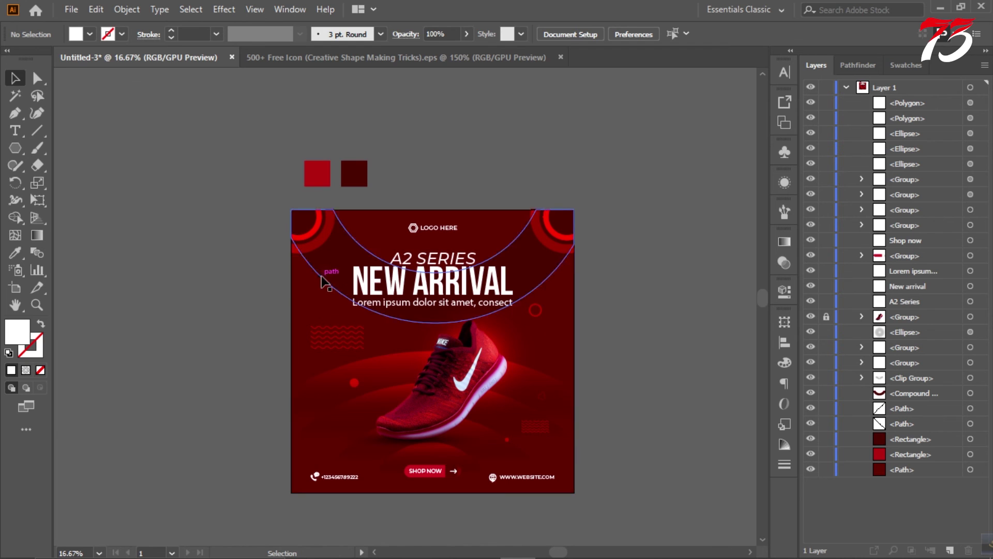
# - Place a copy of the small red dot on the poster
pyautogui.moveTo(354, 383)
pyautogui.mouseDown()
pyautogui.moveTo(488, 231)
pyautogui.moveTo(483, 219)
pyautogui.mouseUp()
pyautogui.scroll(6, 487, 231)
pyautogui.scroll(-6, 474, 264)
pyautogui.click(492, 204)
pyautogui.scroll(-2, 491, 204)
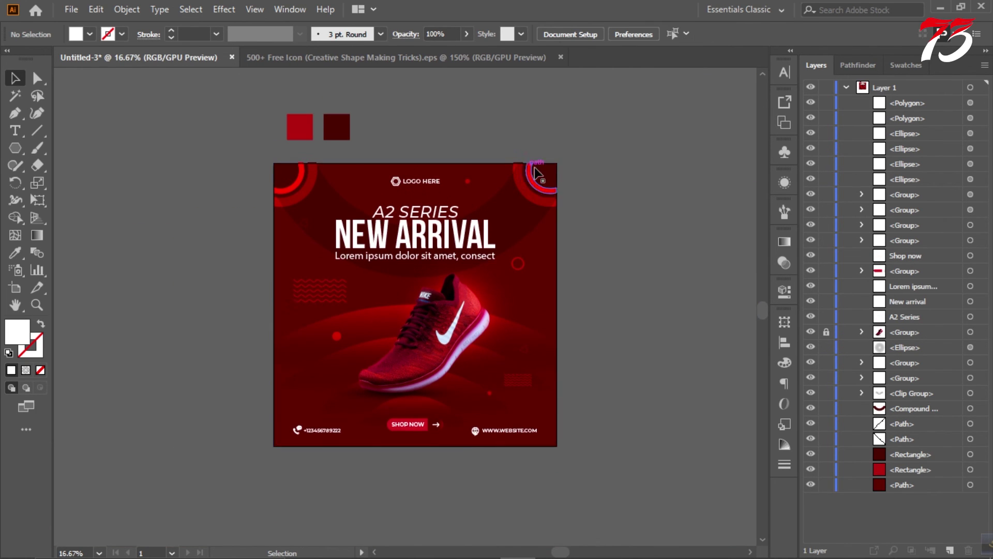
pyautogui.scroll(2, 264, 170)
# - Delete the two red colour sample squares above the artboard
pyautogui.moveTo(373, 187); pyautogui.dragTo(374, 196)
pyautogui.press('Delete')
pyautogui.scroll(-3, 391, 178)
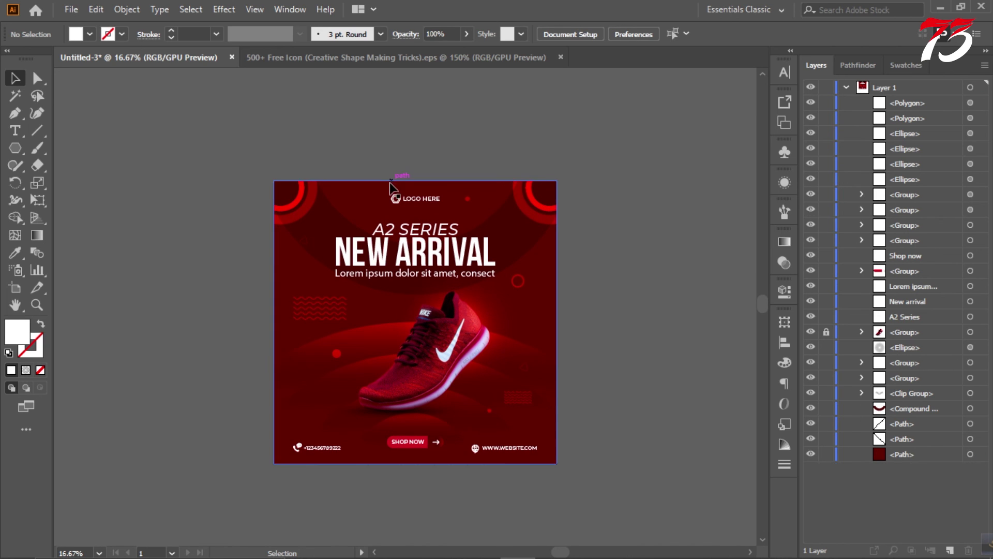
pyautogui.scroll(-1, 603, 296)
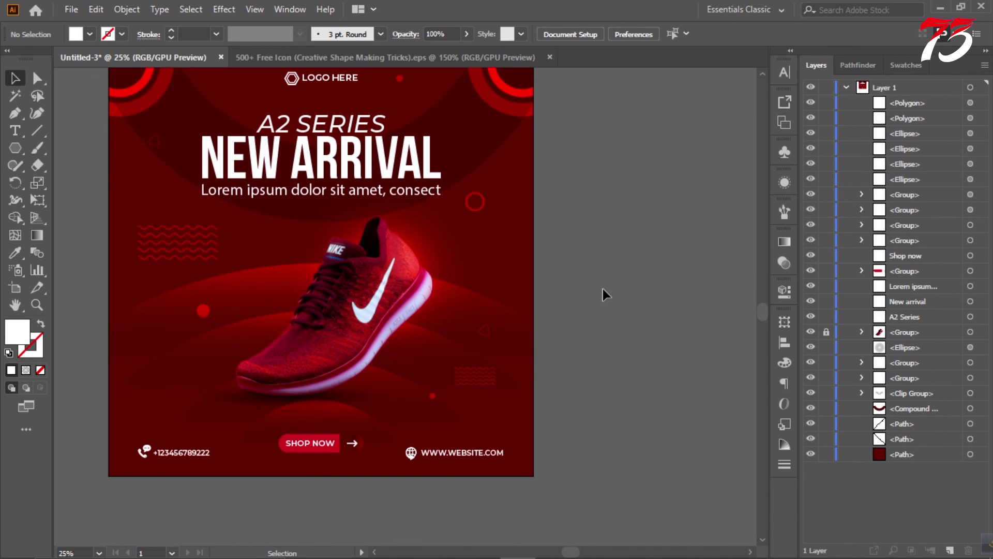